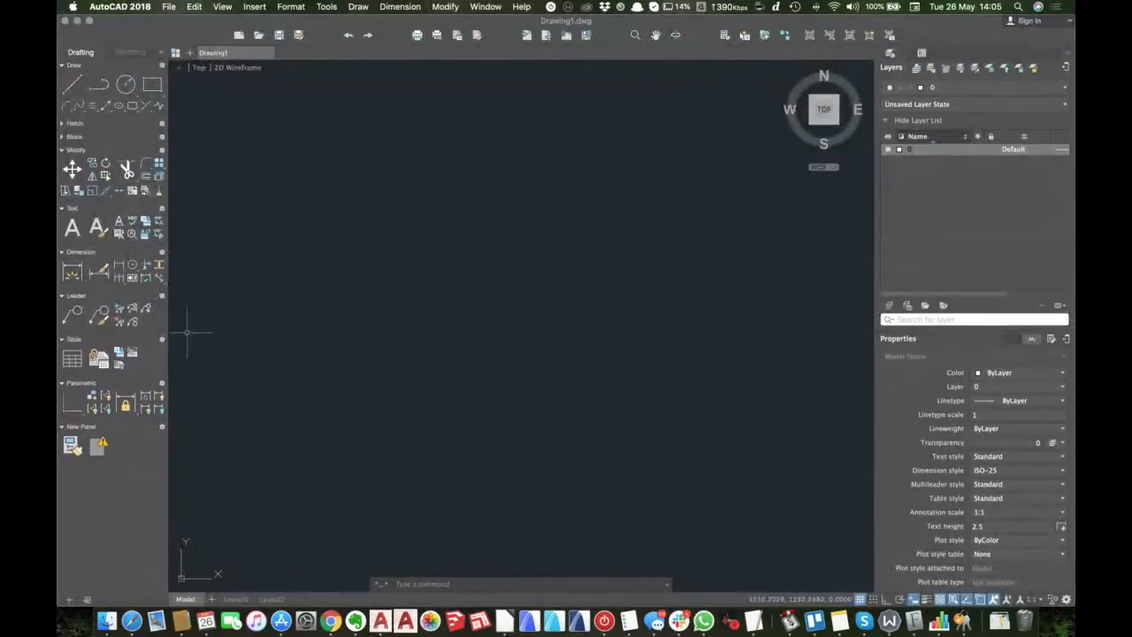
Insert an 11-column table in model space between two freehand corner points, leaving its cells empty.
{"action": "left_click", "coordinate": [70, 360]}
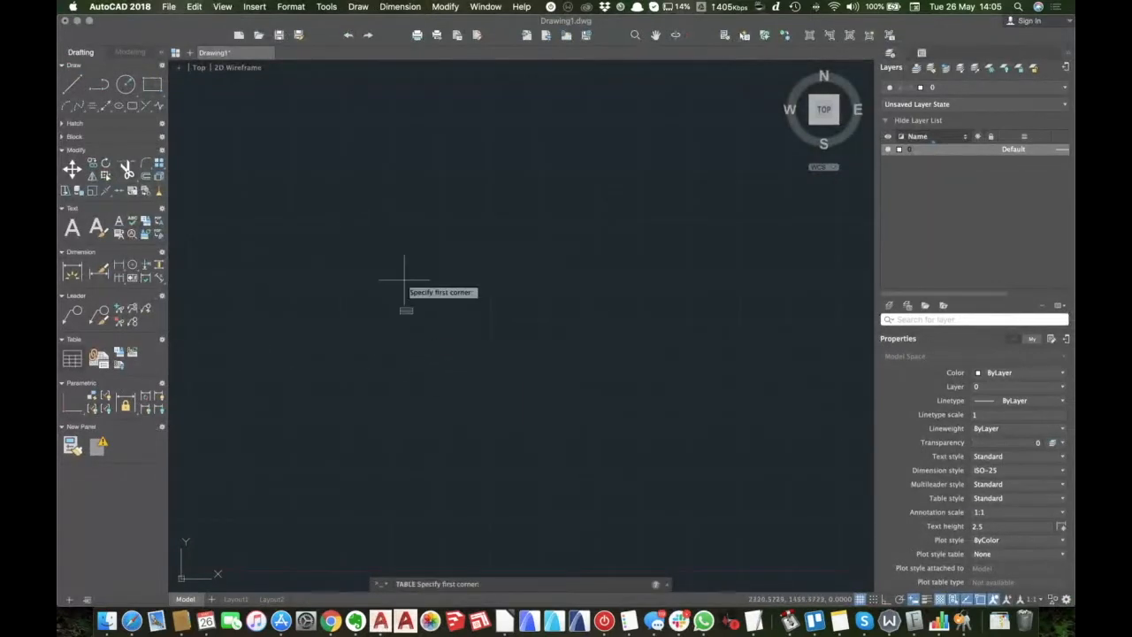
{"action": "left_click", "coordinate": [375, 247]}
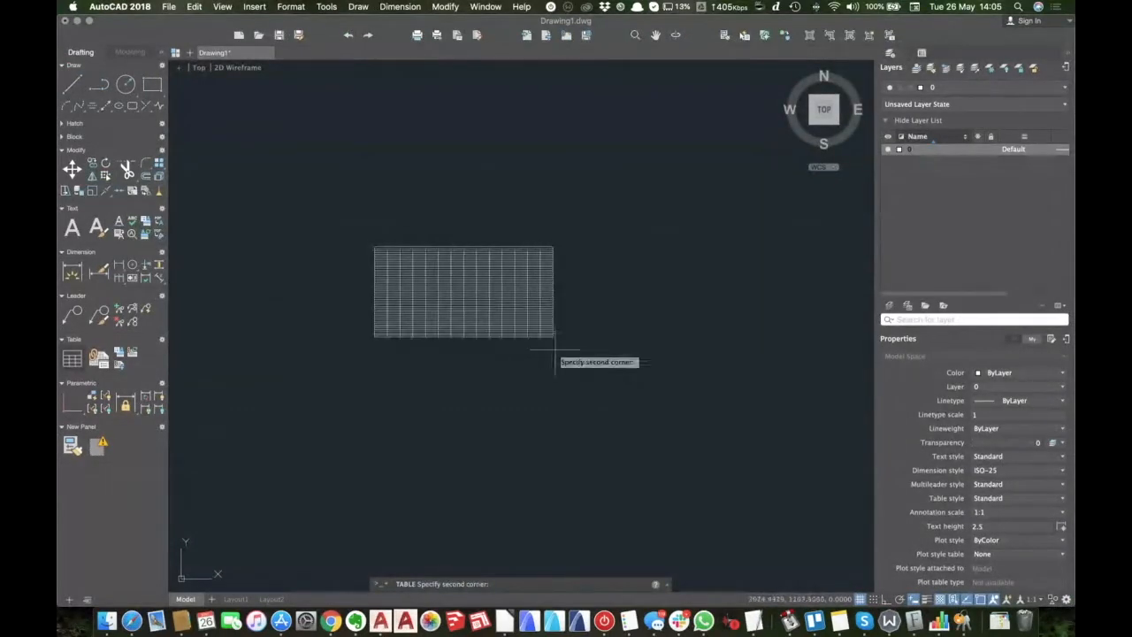
{"action": "left_click", "coordinate": [515, 361]}
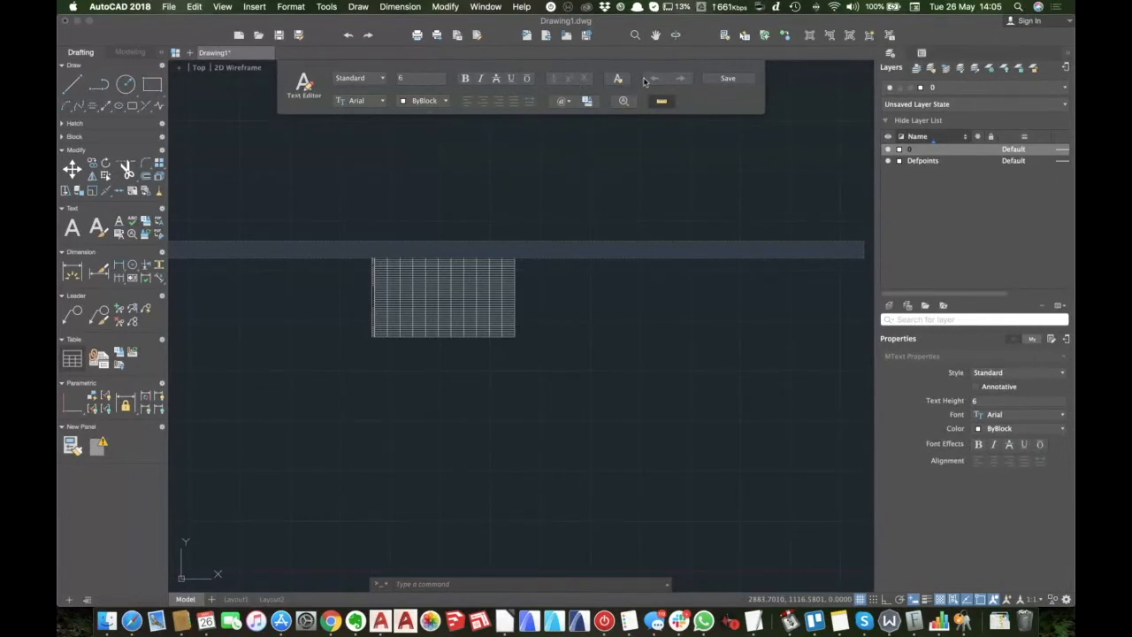
{"action": "left_click", "coordinate": [382, 81]}
{"action": "left_click", "coordinate": [375, 64]}
{"action": "left_click", "coordinate": [455, 375]}
{"action": "scroll", "coordinate": [414, 296], "scroll_direction": "down", "scroll_amount": 5}
{"action": "scroll", "coordinate": [414, 296], "scroll_direction": "up", "scroll_amount": 5}
{"action": "scroll", "coordinate": [426, 254], "scroll_direction": "up", "scroll_amount": 2}
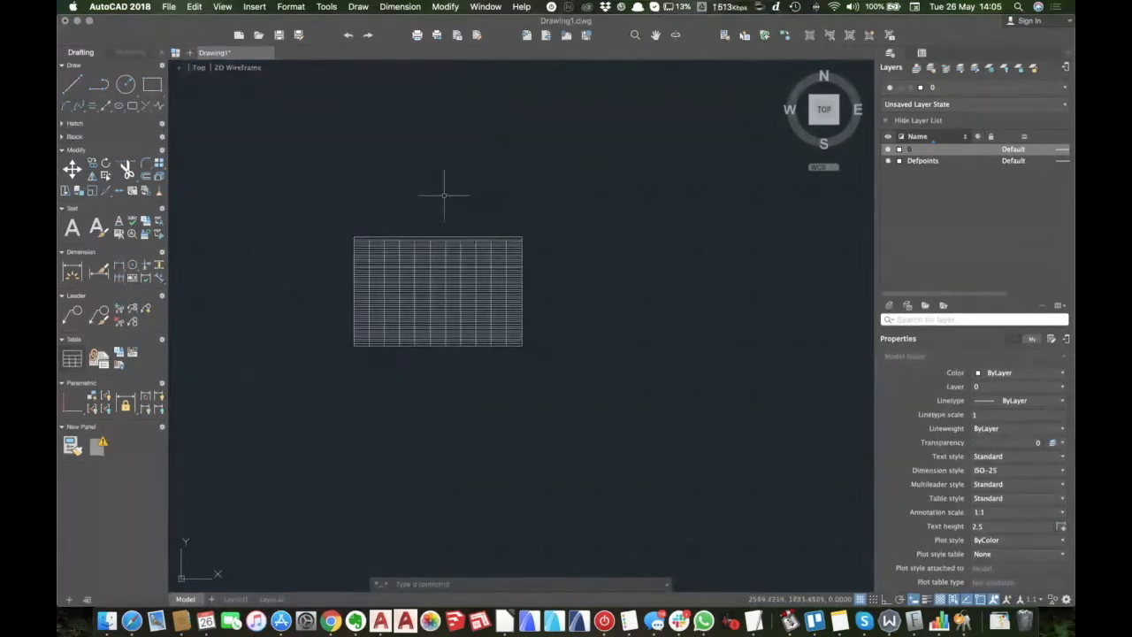
Examine the model-space table's cells in columns A and B, their properties and the table's extent.
{"action": "key", "text": "super+Tab"}
{"action": "key", "text": "super+Tab"}
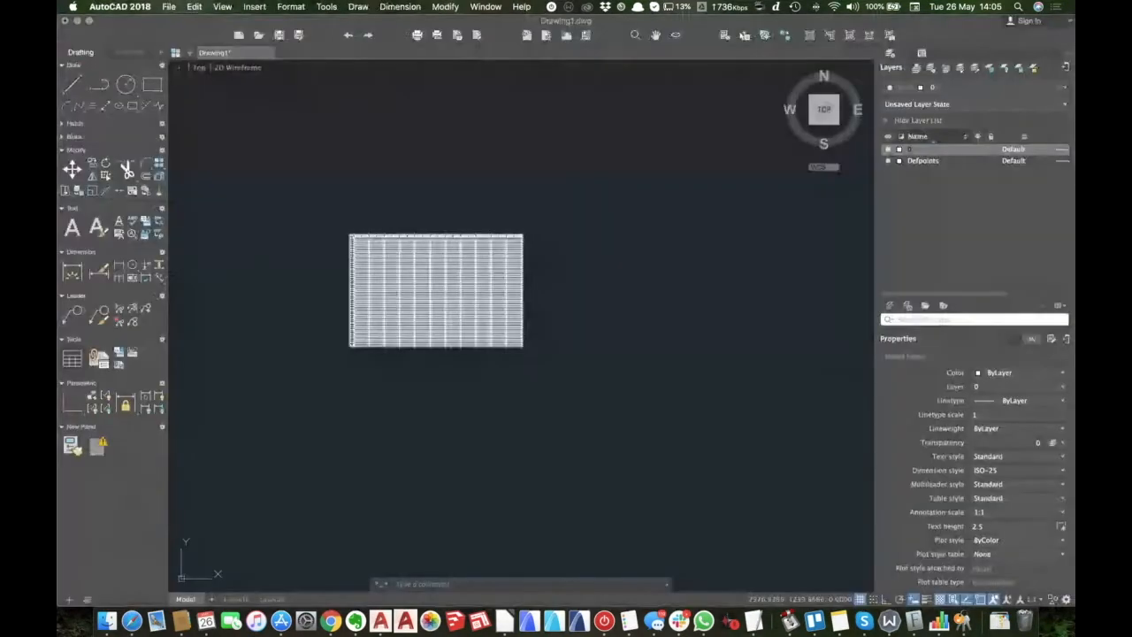
{"action": "scroll", "coordinate": [428, 288], "scroll_direction": "up", "scroll_amount": 6}
{"action": "left_click", "coordinate": [258, 209]}
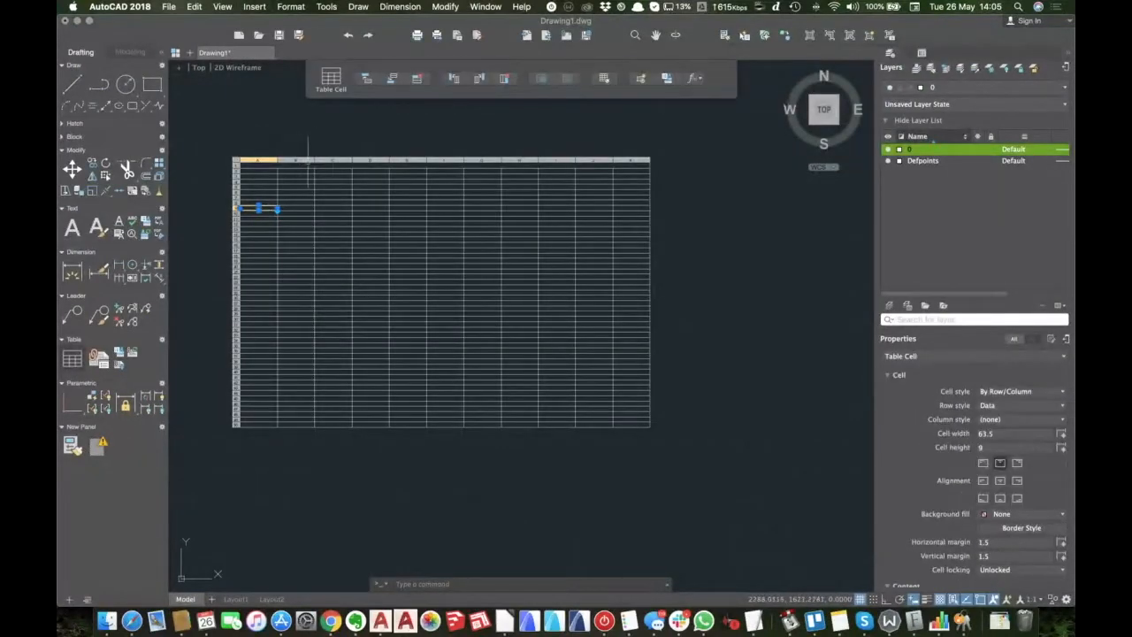
{"action": "scroll", "coordinate": [308, 160], "scroll_direction": "up", "scroll_amount": 2}
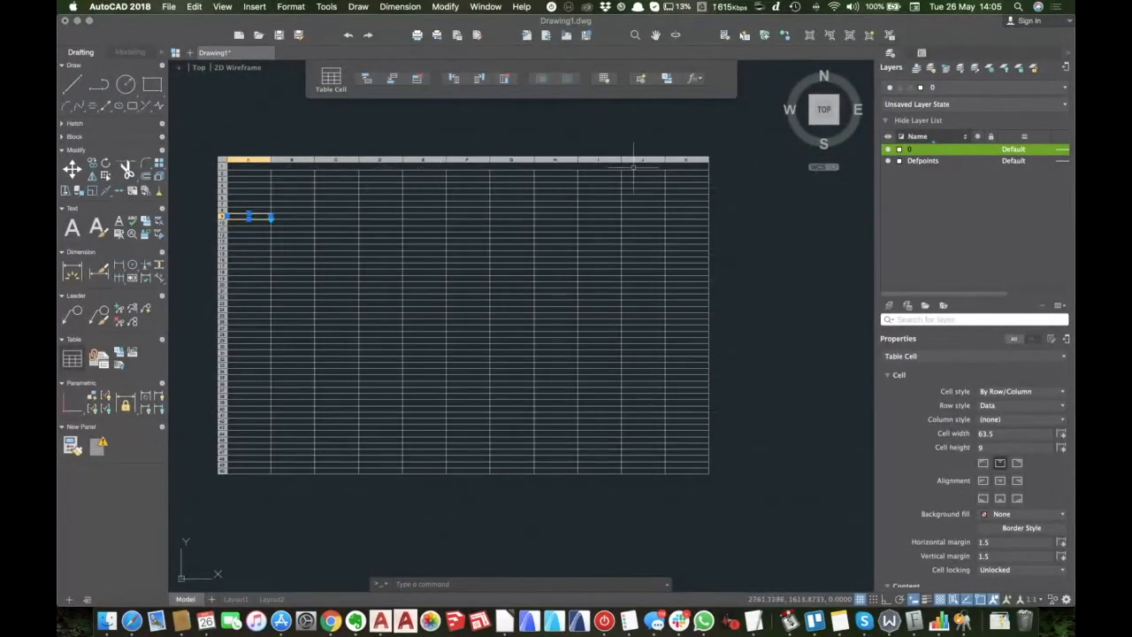
{"action": "left_click", "coordinate": [261, 173]}
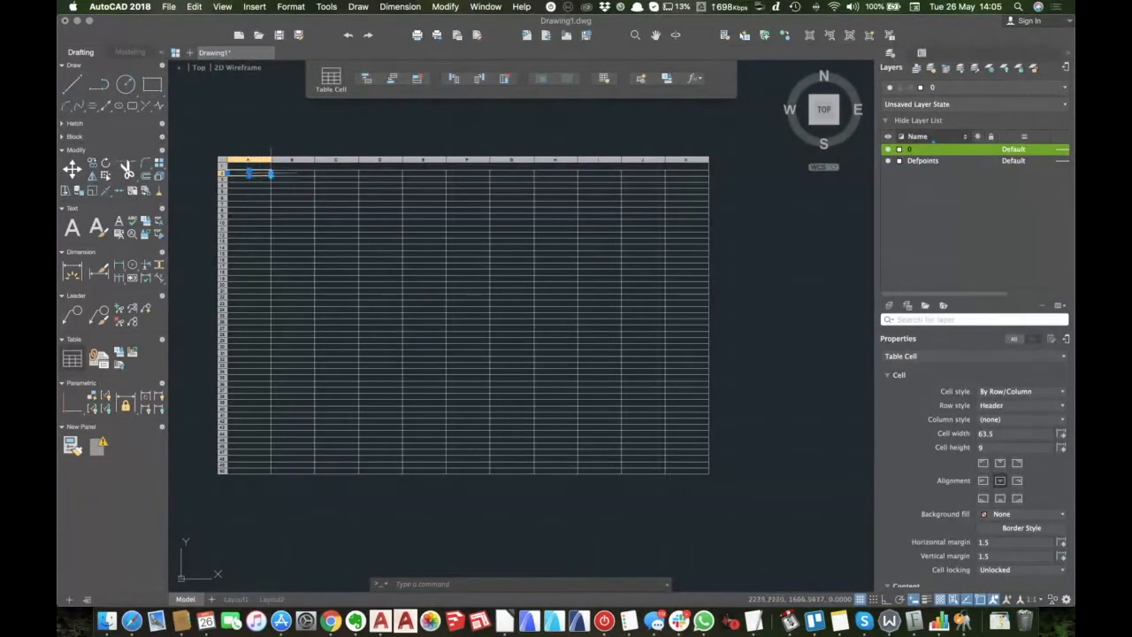
{"action": "left_click", "coordinate": [290, 174]}
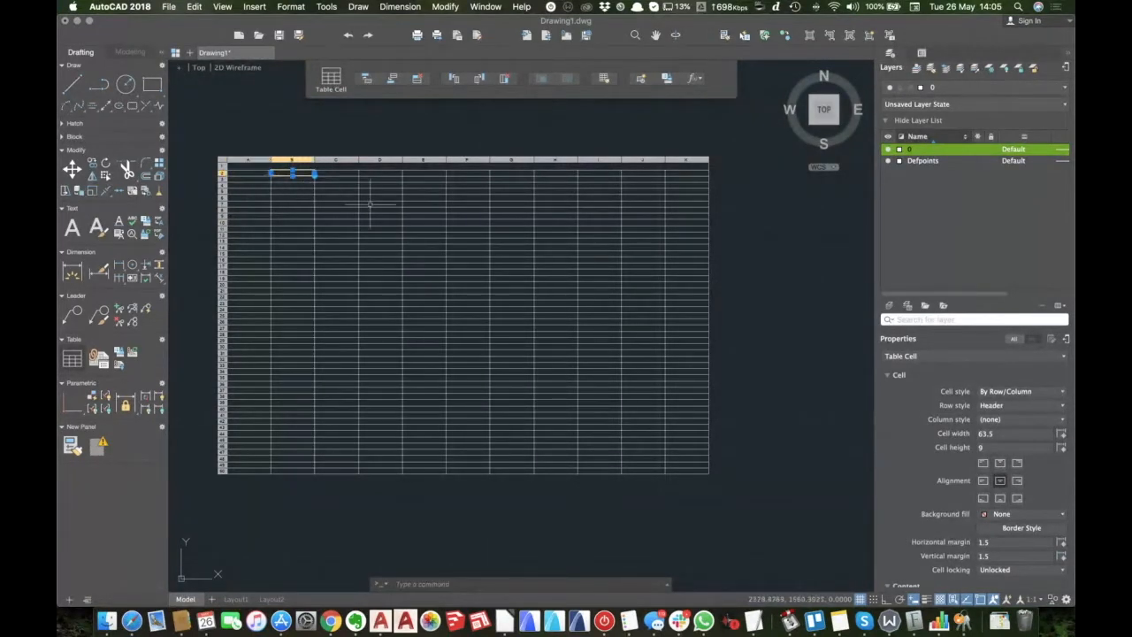
{"action": "key", "text": "Escape"}
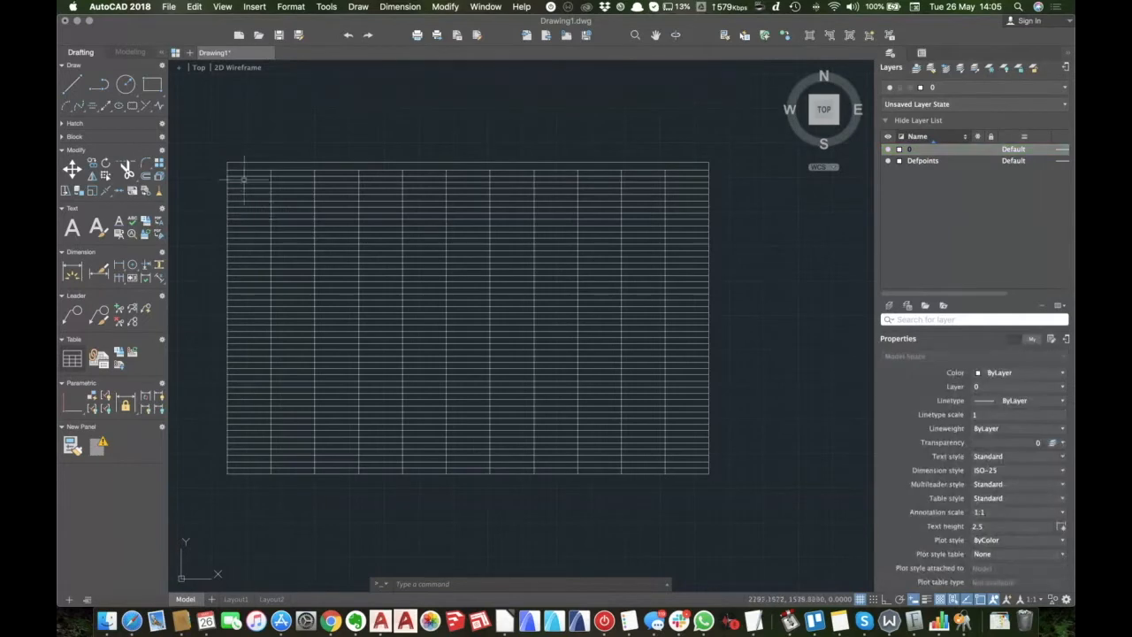
{"action": "left_click", "coordinate": [651, 162]}
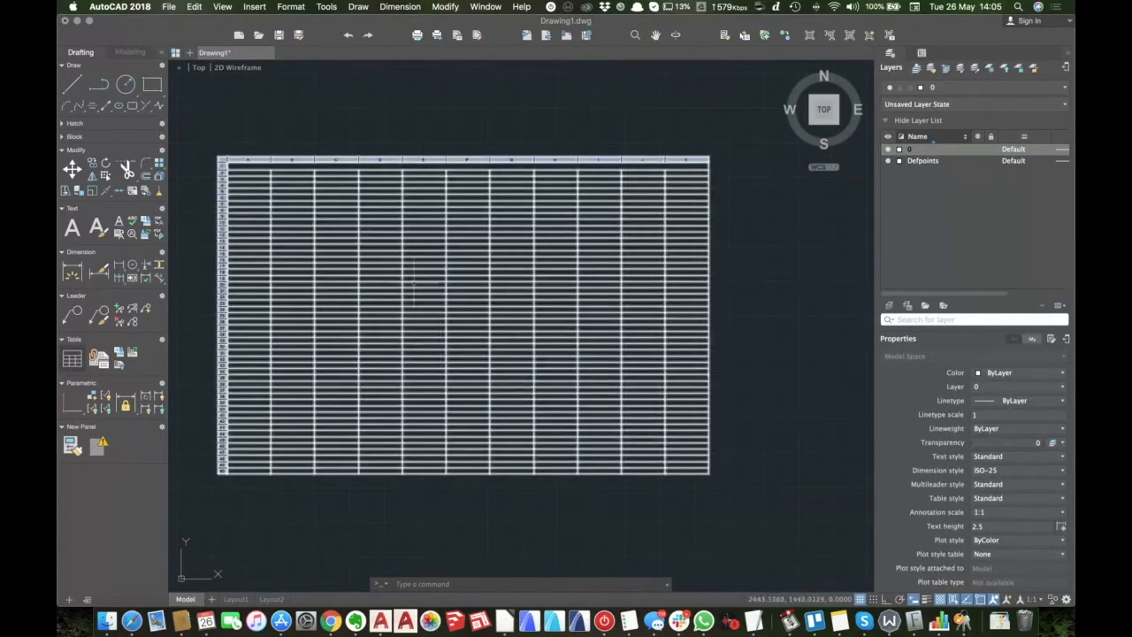
{"action": "key", "text": "Escape"}
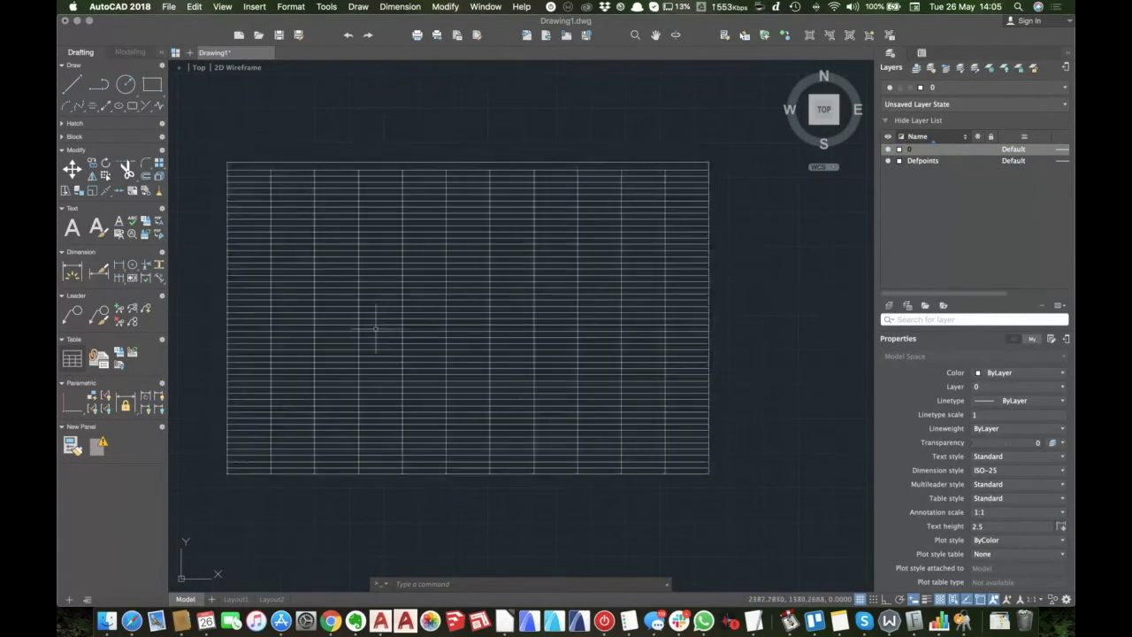
In Layout1, stretch the viewport's upper-left and lower-right corners out to nearly fill the sheet's printable area.
{"action": "left_click", "coordinate": [236, 599]}
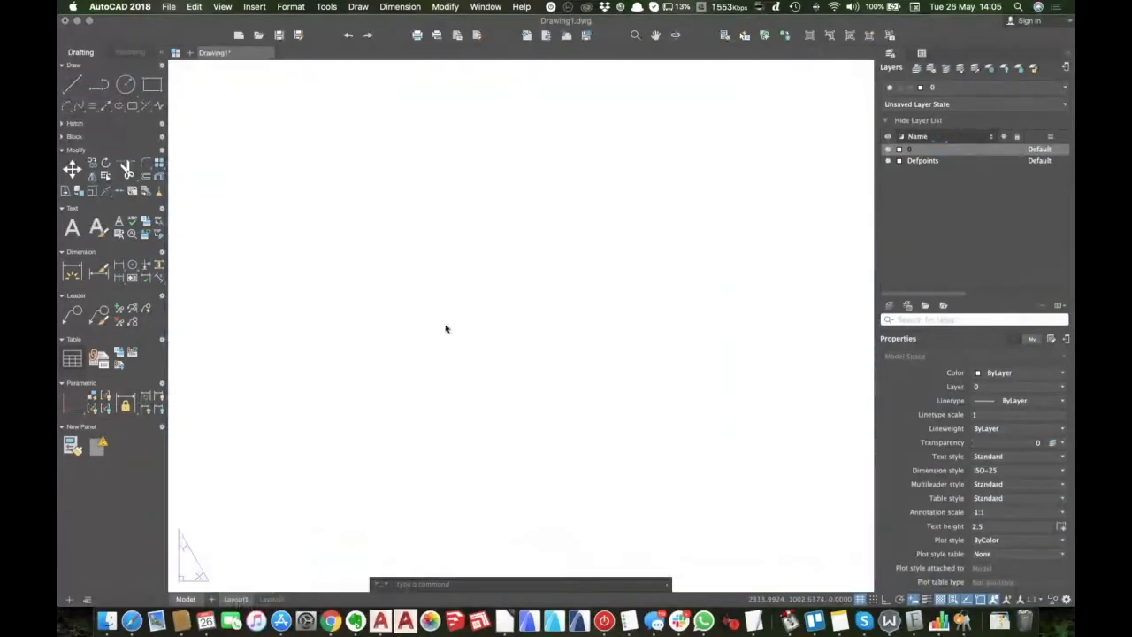
{"action": "scroll", "coordinate": [445, 325], "scroll_direction": "up", "scroll_amount": 1}
{"action": "left_click", "coordinate": [372, 208]}
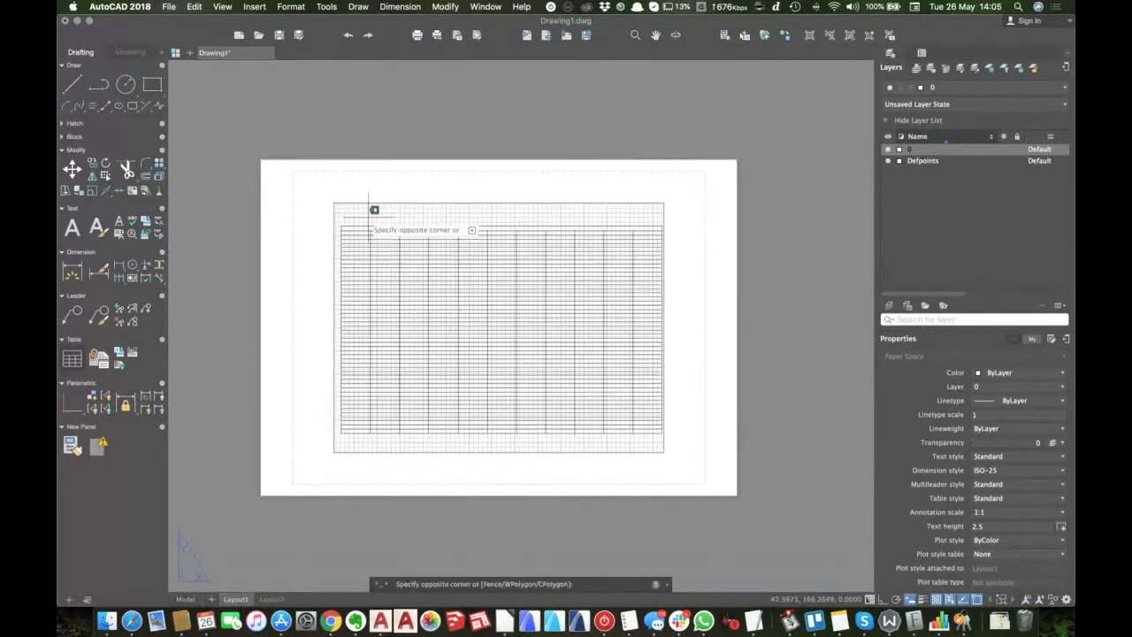
{"action": "double_click", "coordinate": [364, 214]}
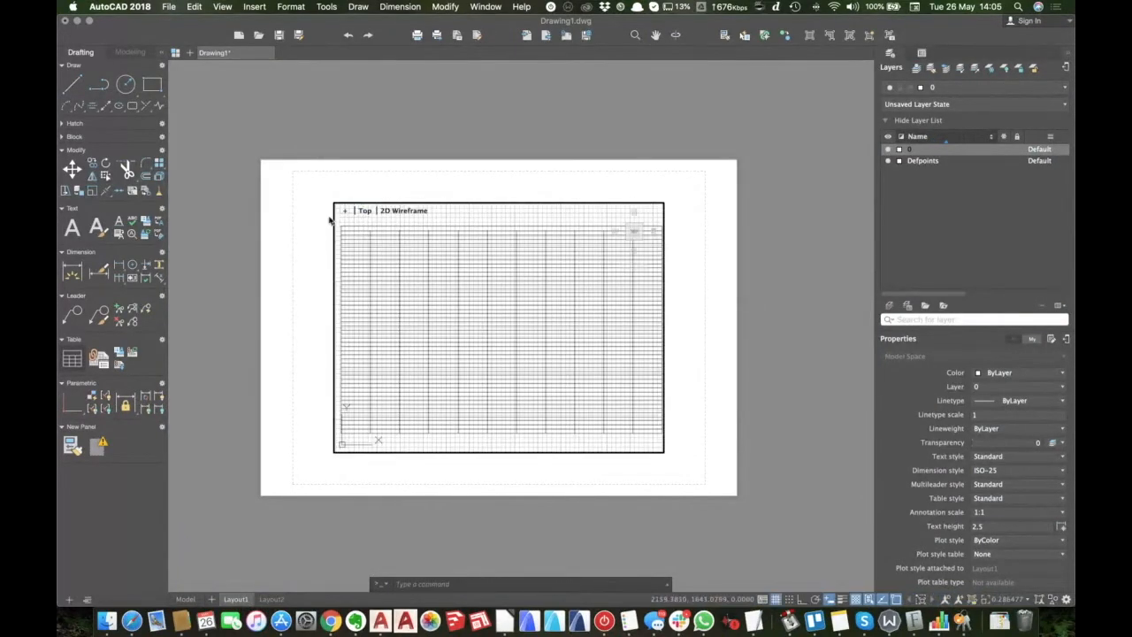
{"action": "double_click", "coordinate": [330, 216]}
{"action": "left_click", "coordinate": [333, 211]}
{"action": "left_click", "coordinate": [330, 205]}
{"action": "left_click", "coordinate": [334, 203]}
{"action": "left_click", "coordinate": [292, 177]}
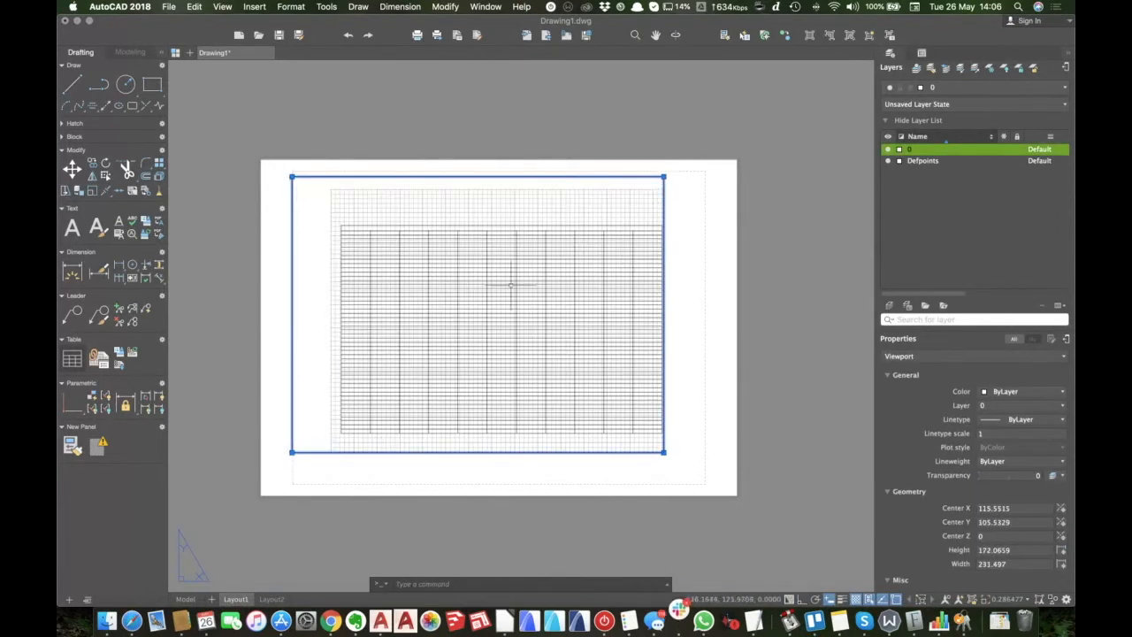
{"action": "left_click", "coordinate": [664, 452]}
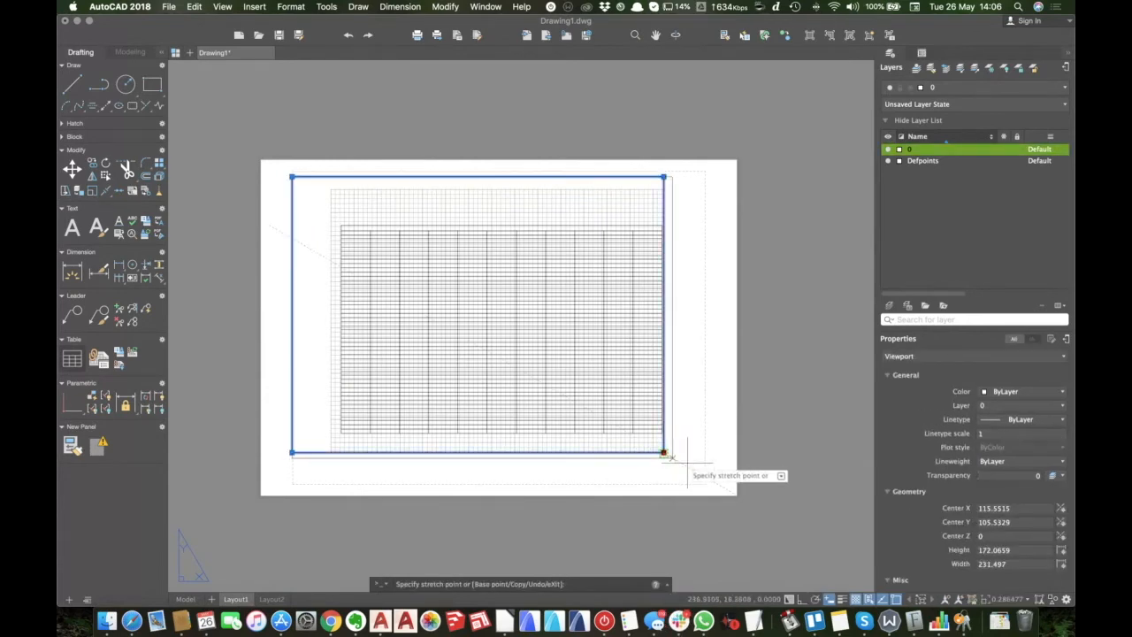
{"action": "left_click", "coordinate": [695, 472]}
{"action": "key", "text": "Escape"}
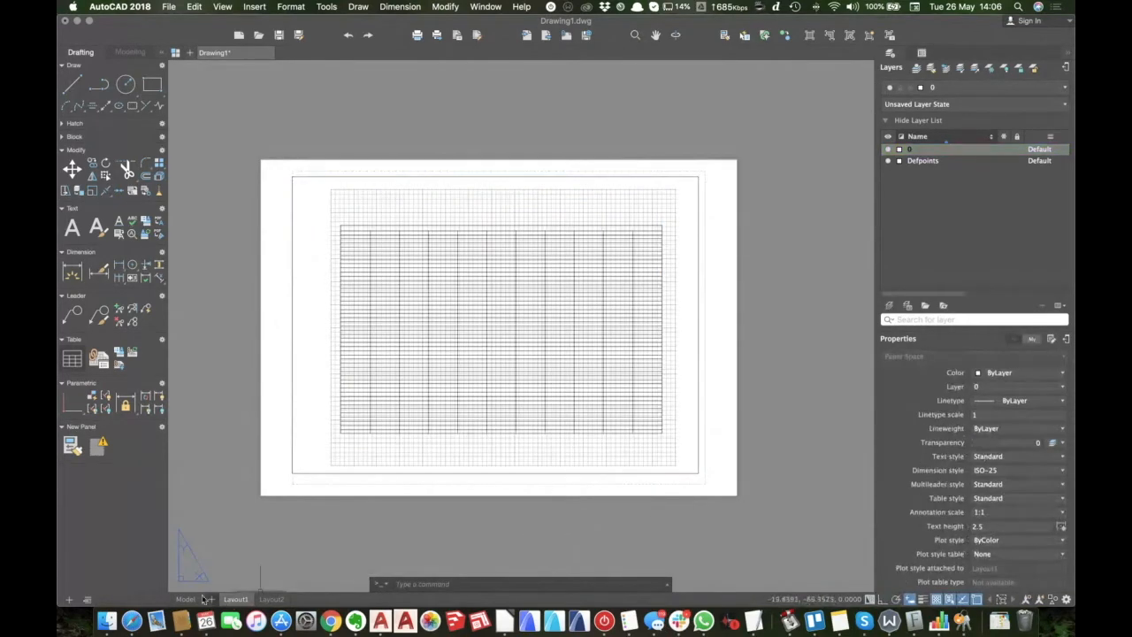
In model space, draw a circle of radius 1000 centred just outside the table's upper-left corner.
{"action": "left_click", "coordinate": [187, 599]}
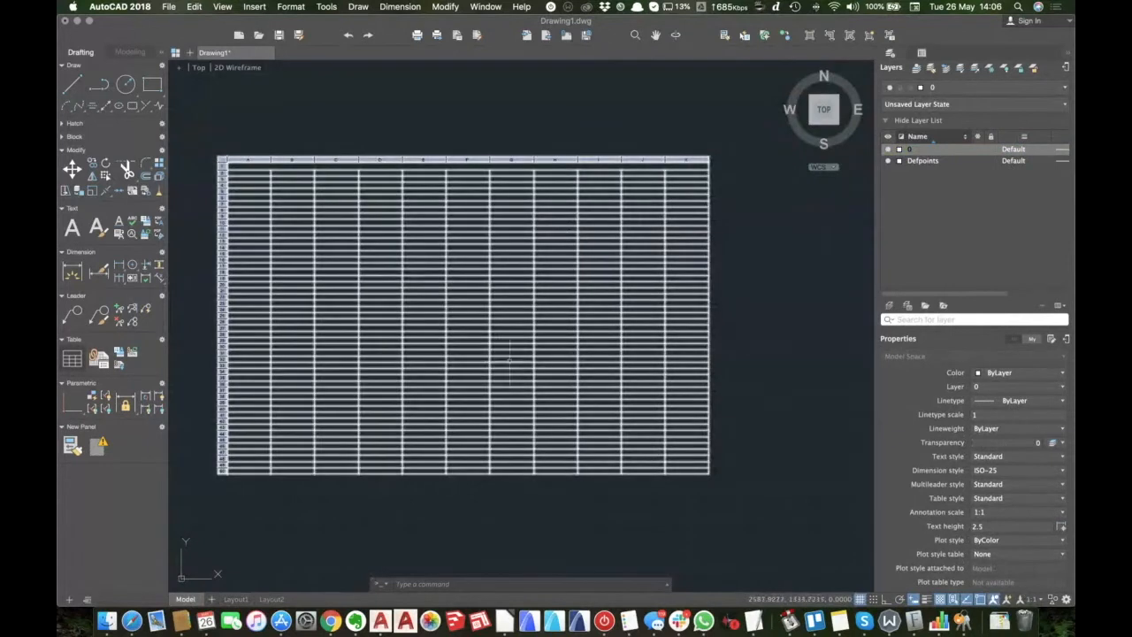
{"action": "scroll", "coordinate": [510, 358], "scroll_direction": "down", "scroll_amount": 3}
{"action": "type", "text": "c"}
{"action": "key", "text": "Return"}
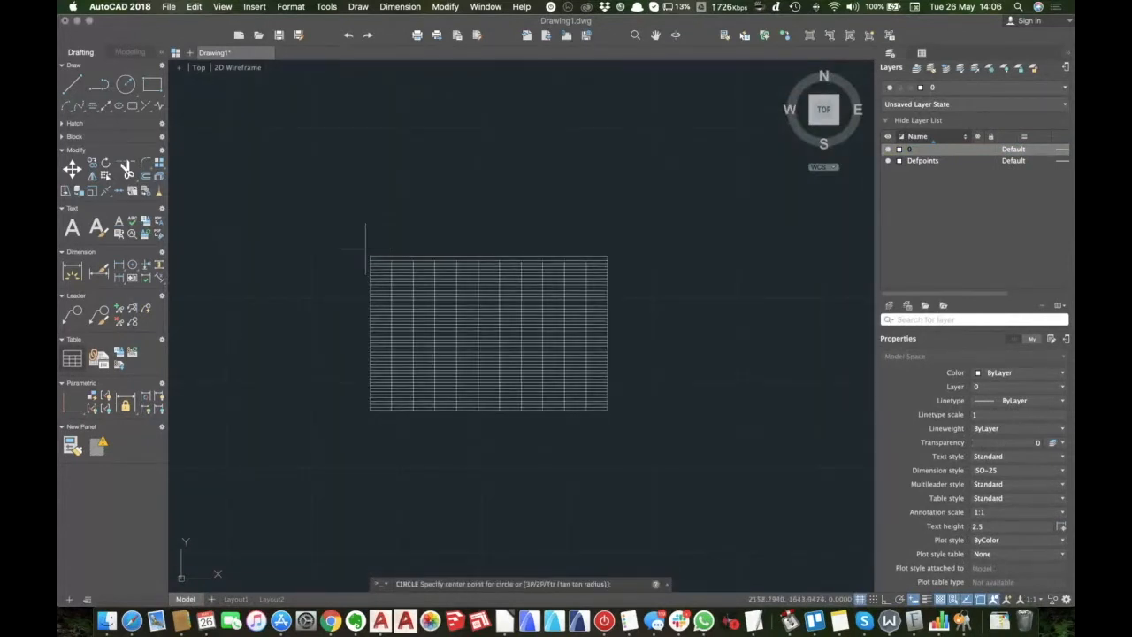
{"action": "left_click", "coordinate": [366, 248]}
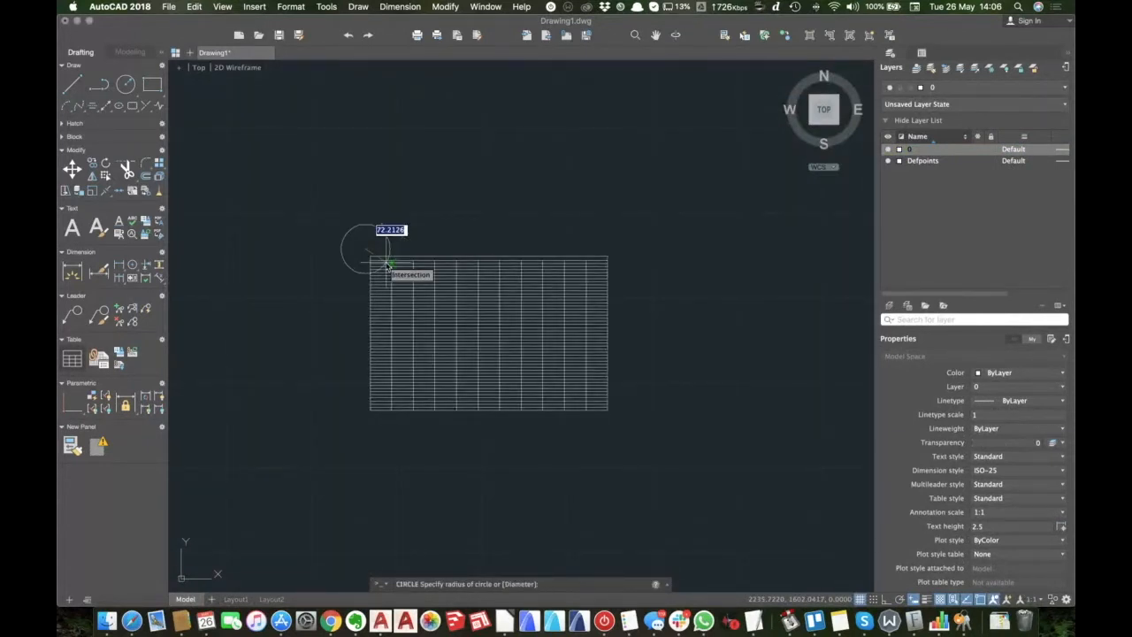
{"action": "type", "text": "1000"}
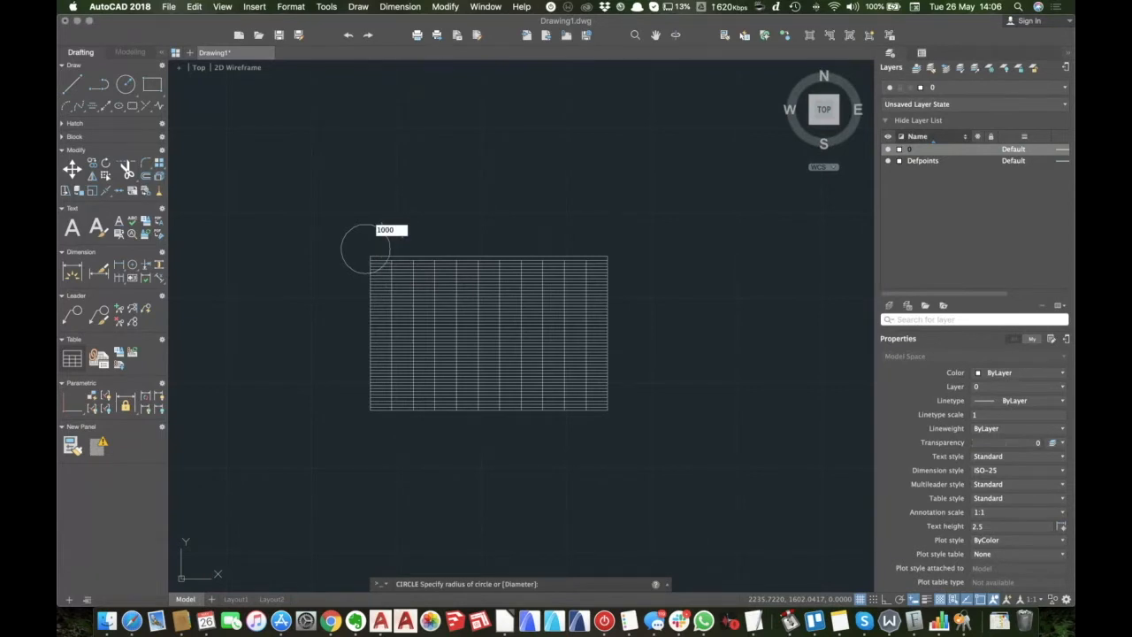
{"action": "key", "text": "Return"}
{"action": "scroll", "coordinate": [377, 233], "scroll_direction": "down", "scroll_amount": 4}
{"action": "scroll", "coordinate": [378, 232], "scroll_direction": "up", "scroll_amount": 1}
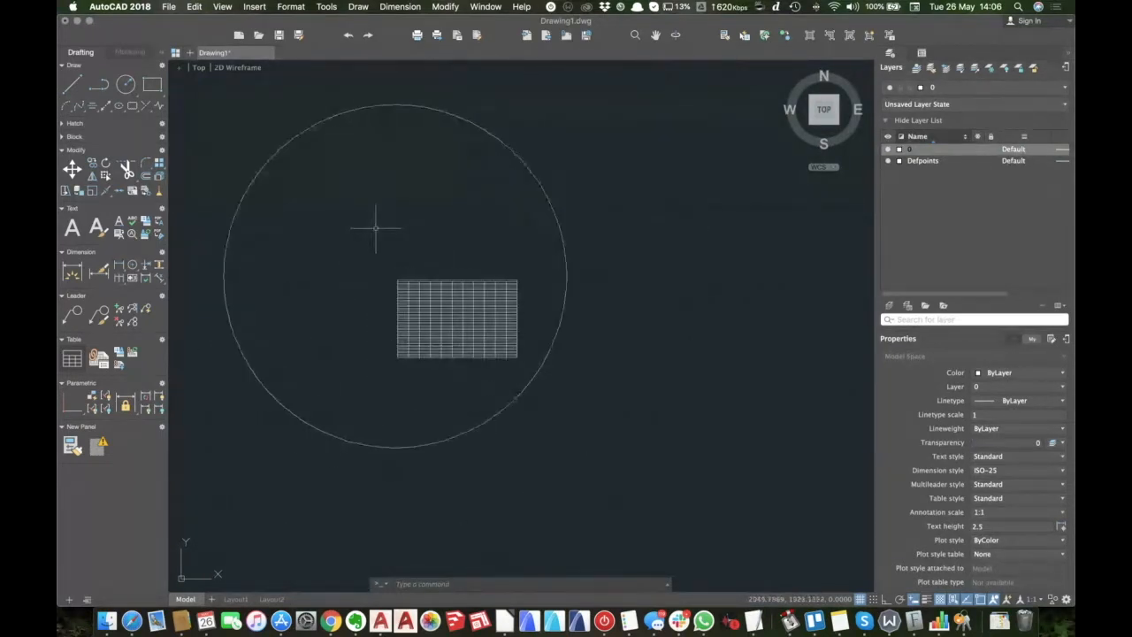
Zoom the Layout1 viewport to the extents of the circle and table, and return to paper space.
{"action": "left_click", "coordinate": [235, 600]}
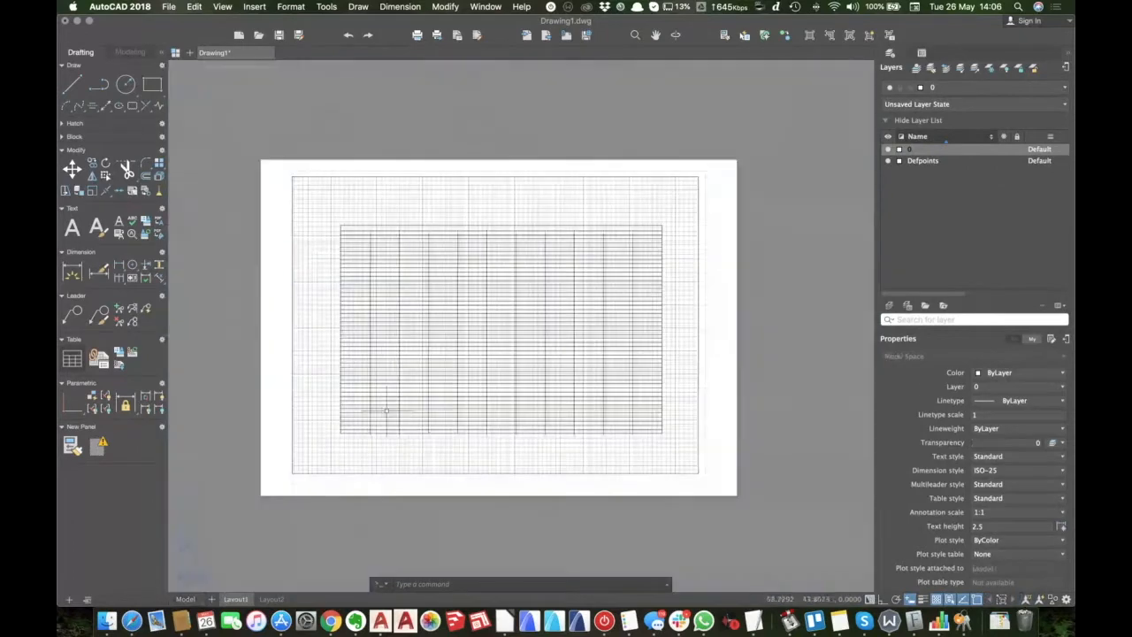
{"action": "left_click", "coordinate": [415, 387]}
{"action": "double_click", "coordinate": [382, 381]}
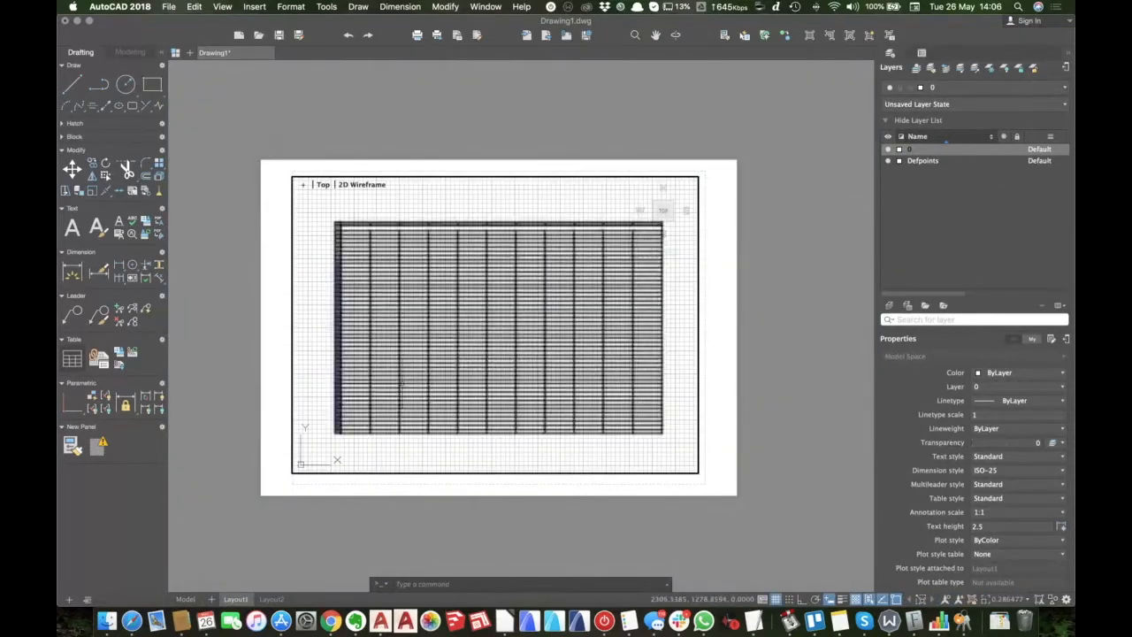
{"action": "middle_click", "coordinate": [382, 381]}
{"action": "middle_click", "coordinate": [382, 381]}
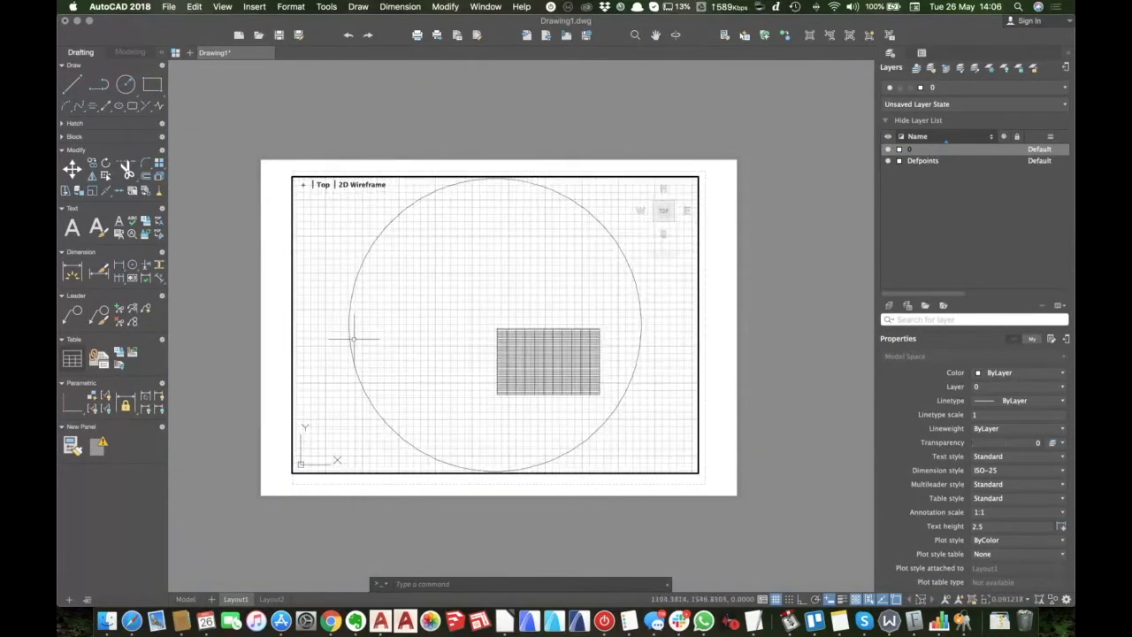
{"action": "double_click", "coordinate": [276, 261]}
{"action": "scroll", "coordinate": [439, 265], "scroll_direction": "down", "scroll_amount": 1}
{"action": "scroll", "coordinate": [443, 260], "scroll_direction": "up", "scroll_amount": 1}
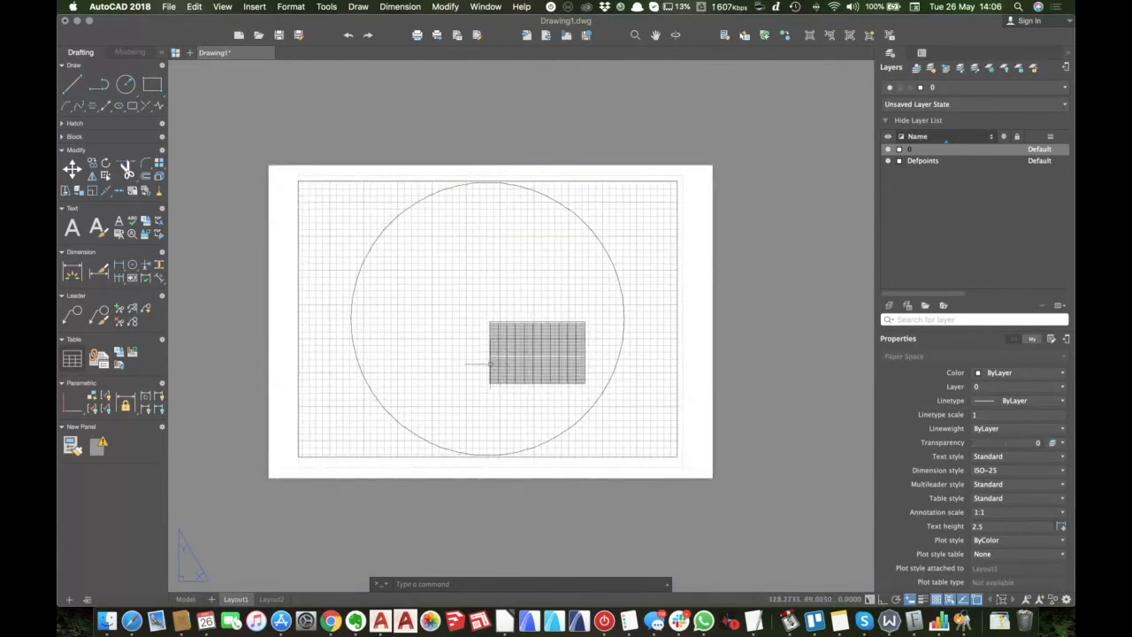
Insert an empty table with two columns and five rows in paper space over the lower part of the viewport.
{"action": "left_click", "coordinate": [71, 366]}
{"action": "left_click", "coordinate": [418, 366]}
{"action": "left_click", "coordinate": [599, 430]}
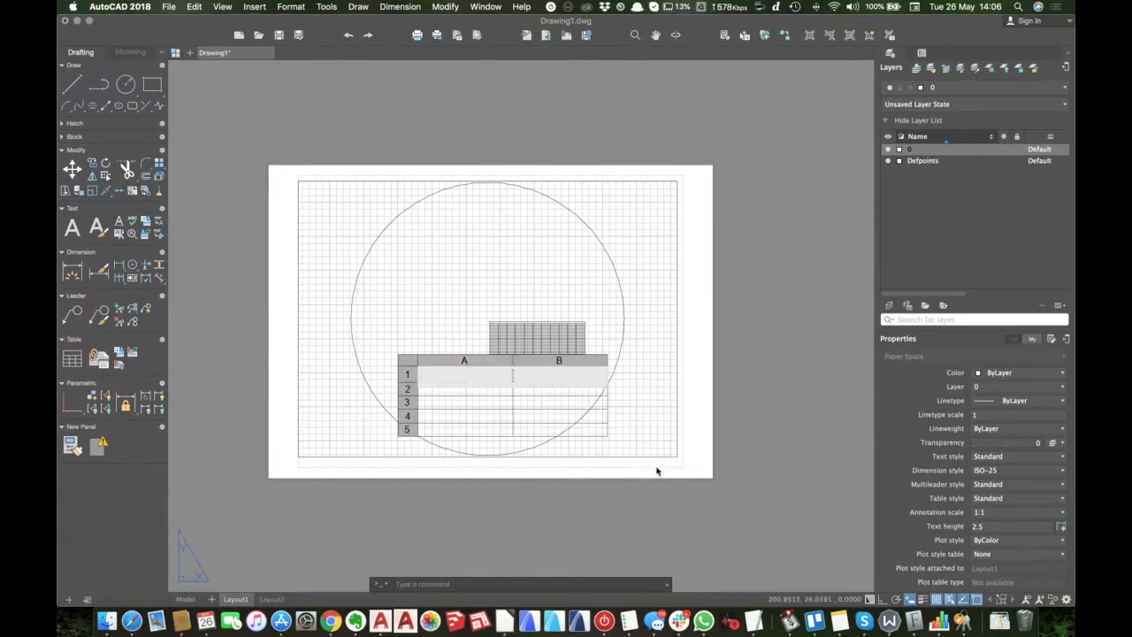
{"action": "scroll", "coordinate": [517, 402], "scroll_direction": "up", "scroll_amount": 1}
{"action": "left_click", "coordinate": [450, 315]}
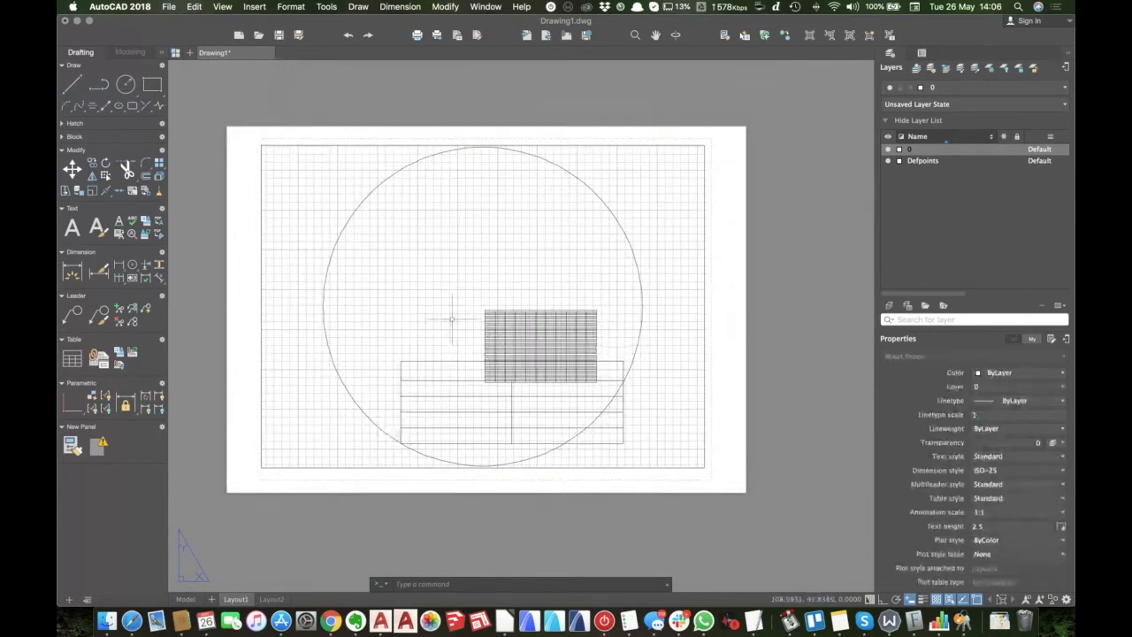
Examine the paper-space table's cell properties and its overall table width and height.
{"action": "left_click", "coordinate": [473, 404]}
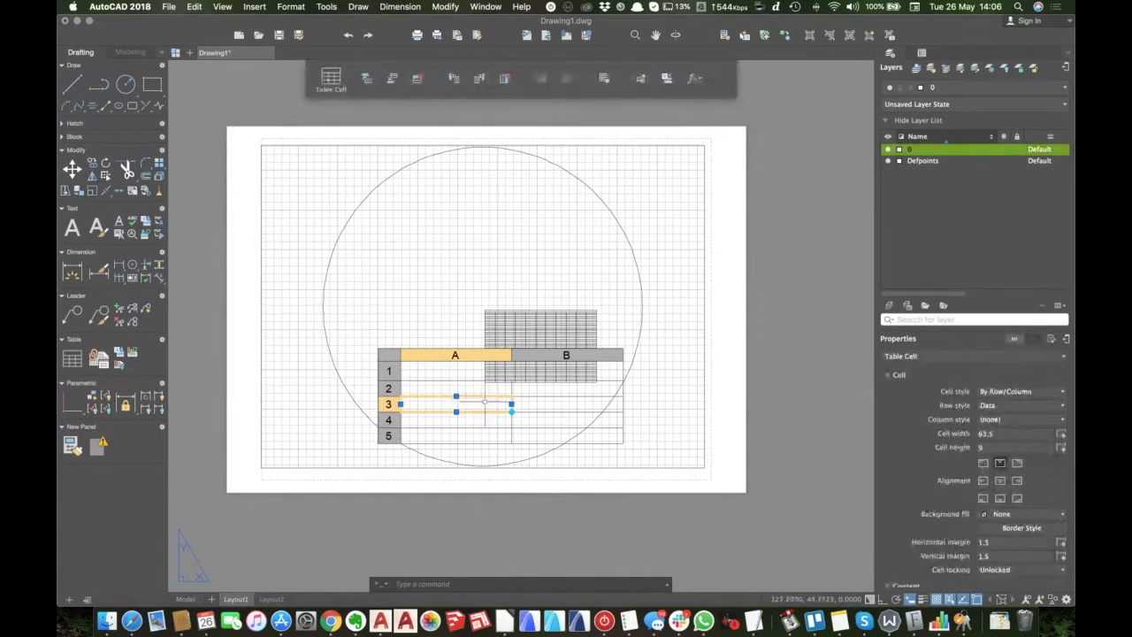
{"action": "key", "text": "Escape"}
{"action": "left_click", "coordinate": [536, 397]}
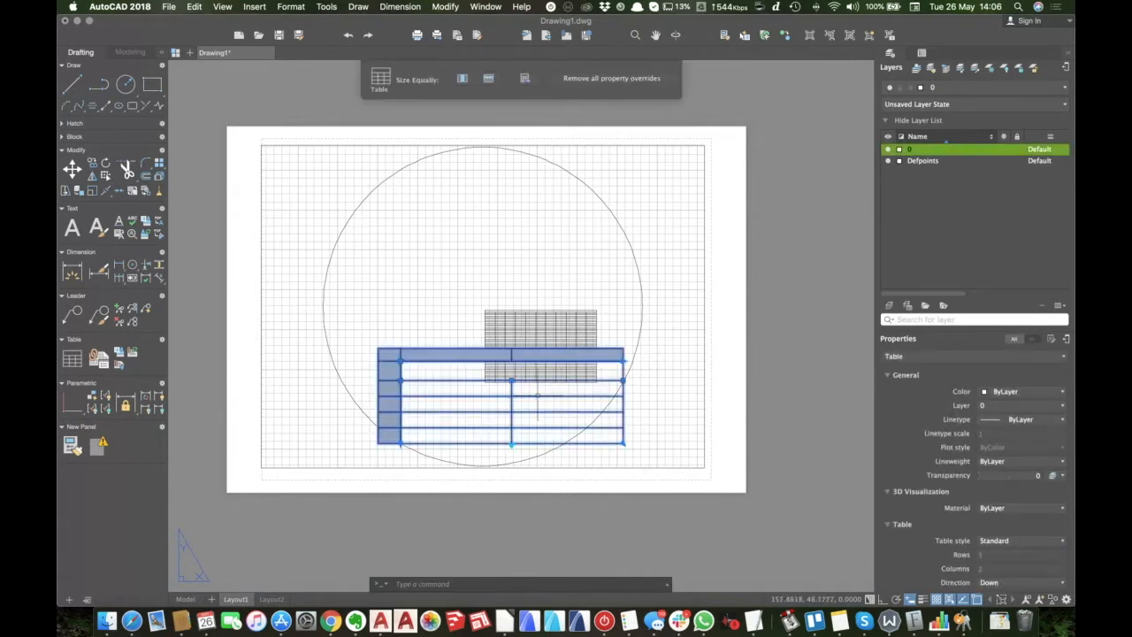
{"action": "scroll", "coordinate": [1004, 511], "scroll_direction": "down", "scroll_amount": 3}
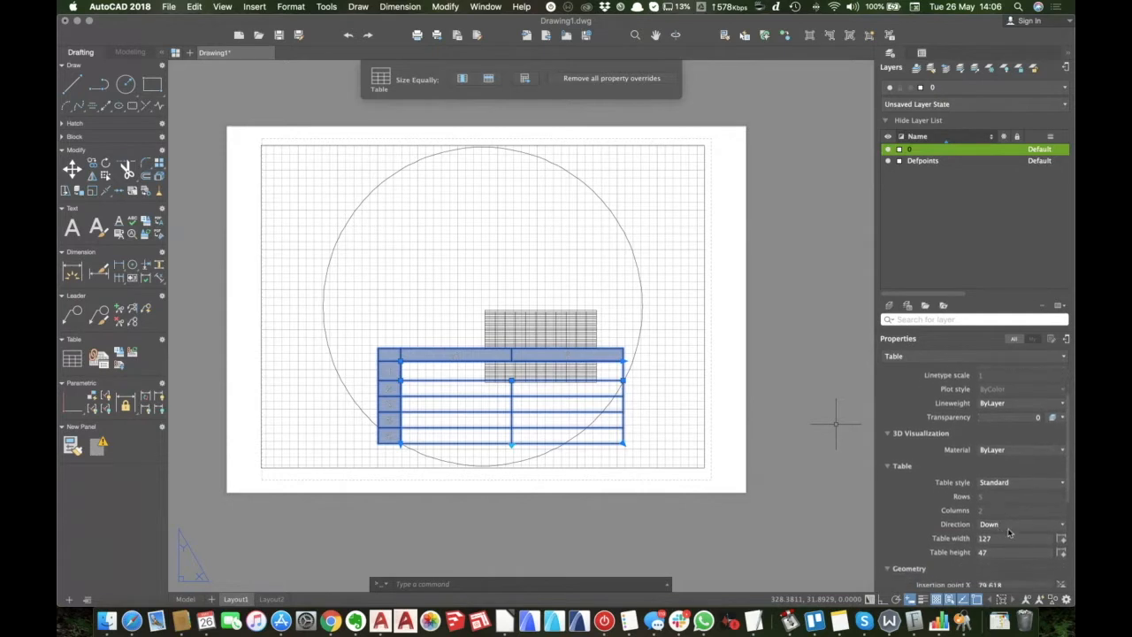
{"action": "scroll", "coordinate": [990, 541], "scroll_direction": "down", "scroll_amount": 1}
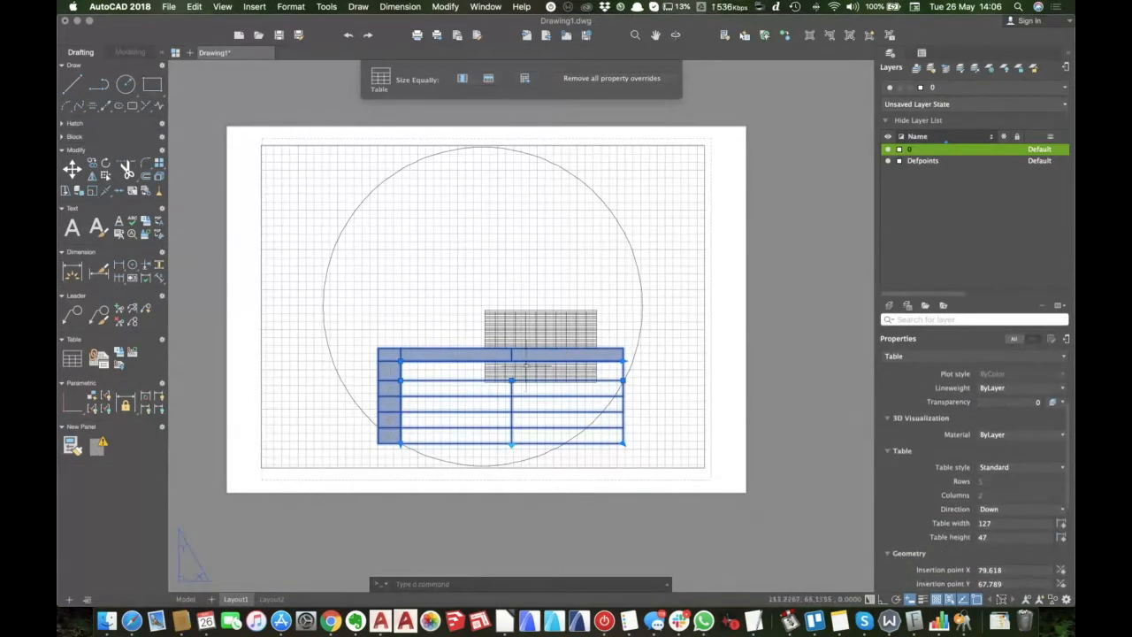
{"action": "key", "text": "Escape"}
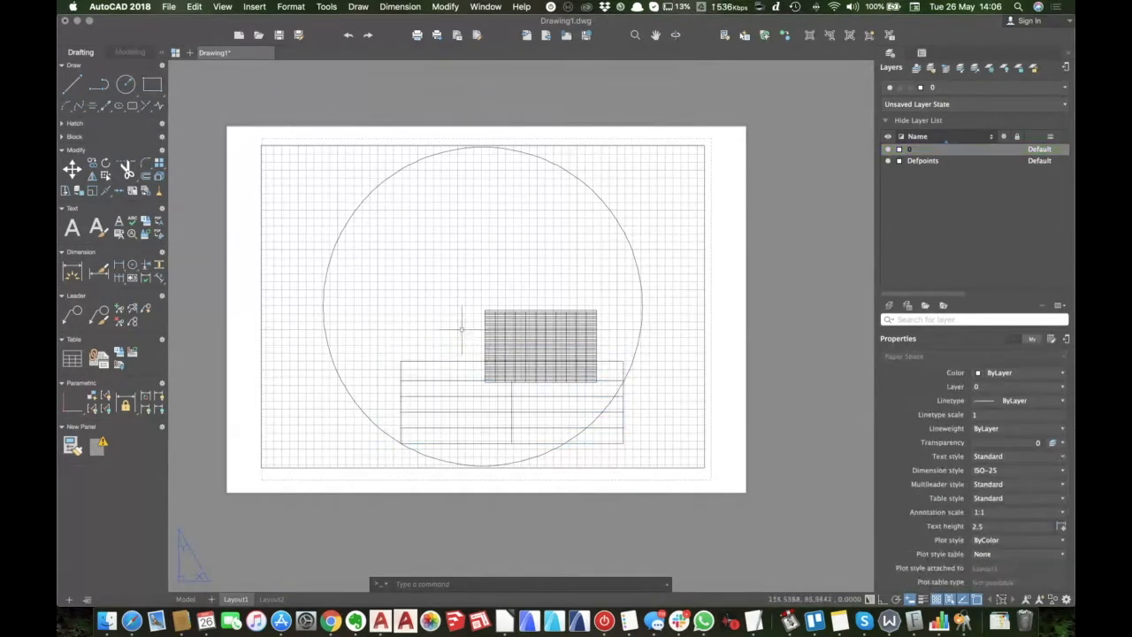
Switch to model space and make the large table smaller by uniformly stretching it from its lower-right corner.
{"action": "left_click", "coordinate": [186, 600]}
{"action": "scroll", "coordinate": [443, 309], "scroll_direction": "up", "scroll_amount": 5}
{"action": "scroll", "coordinate": [381, 265], "scroll_direction": "up", "scroll_amount": 1}
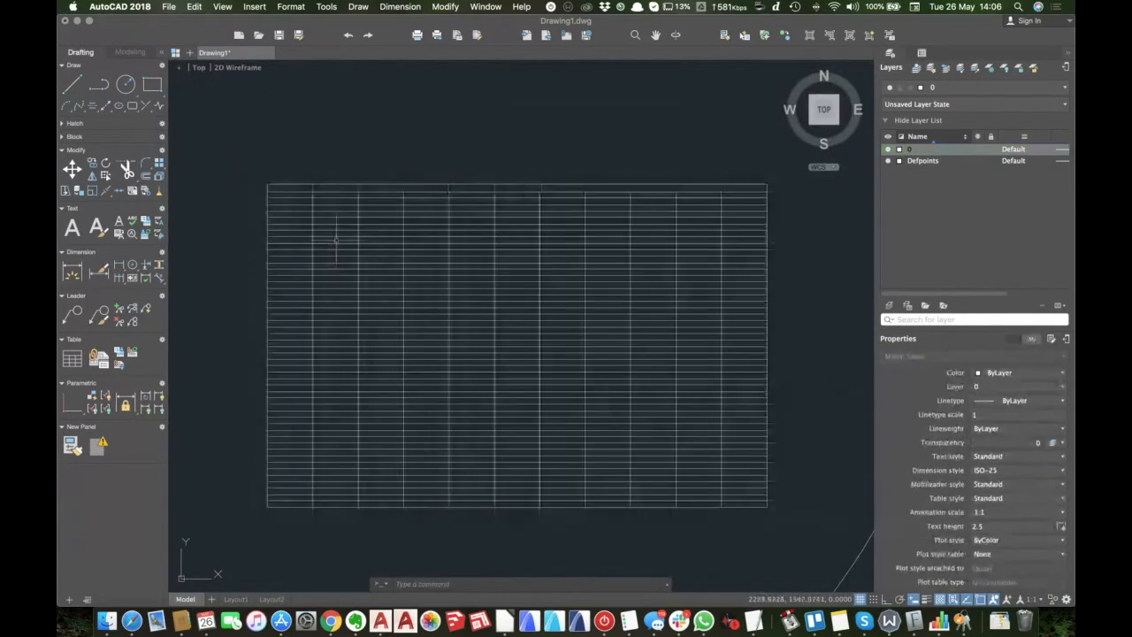
{"action": "left_click", "coordinate": [336, 240]}
{"action": "key", "text": "Escape"}
{"action": "left_click", "coordinate": [291, 183]}
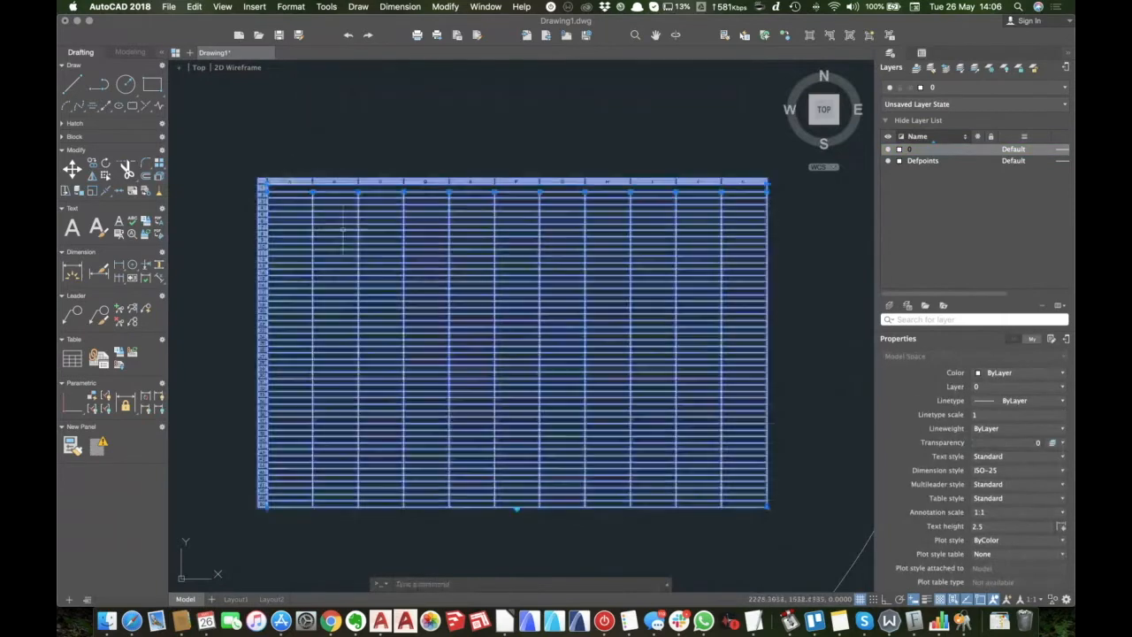
{"action": "left_click", "coordinate": [768, 506]}
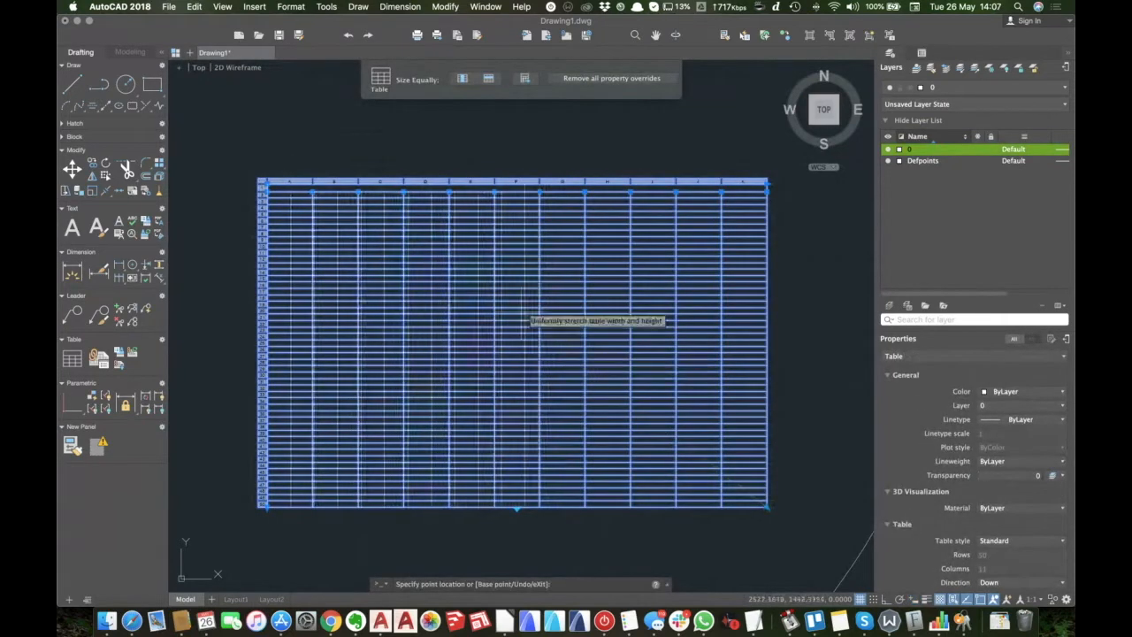
{"action": "left_click", "coordinate": [582, 332]}
Break the table into side-by-side parts with a break height of about 173.
{"action": "left_click", "coordinate": [426, 510]}
{"action": "left_click", "coordinate": [429, 307]}
{"action": "middle_click_drag", "start_coordinate": [437, 272], "coordinate": [498, 372]}
{"action": "scroll", "coordinate": [498, 372], "scroll_direction": "up", "scroll_amount": 1}
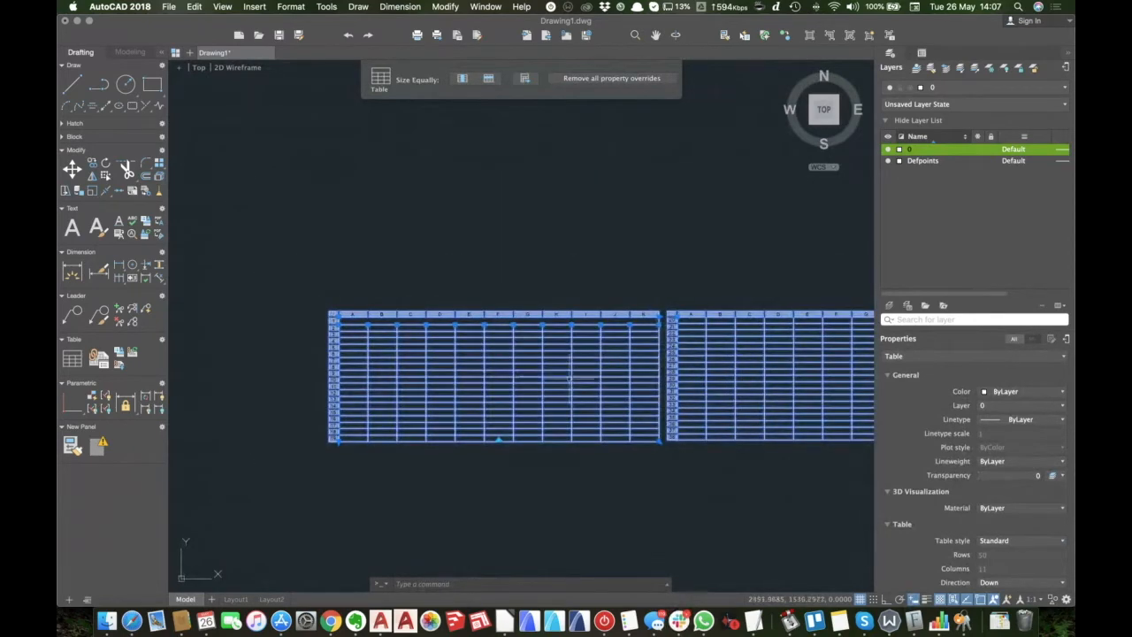
Uniformly narrow the broken table's width to about 169.3.
{"action": "left_click", "coordinate": [660, 314]}
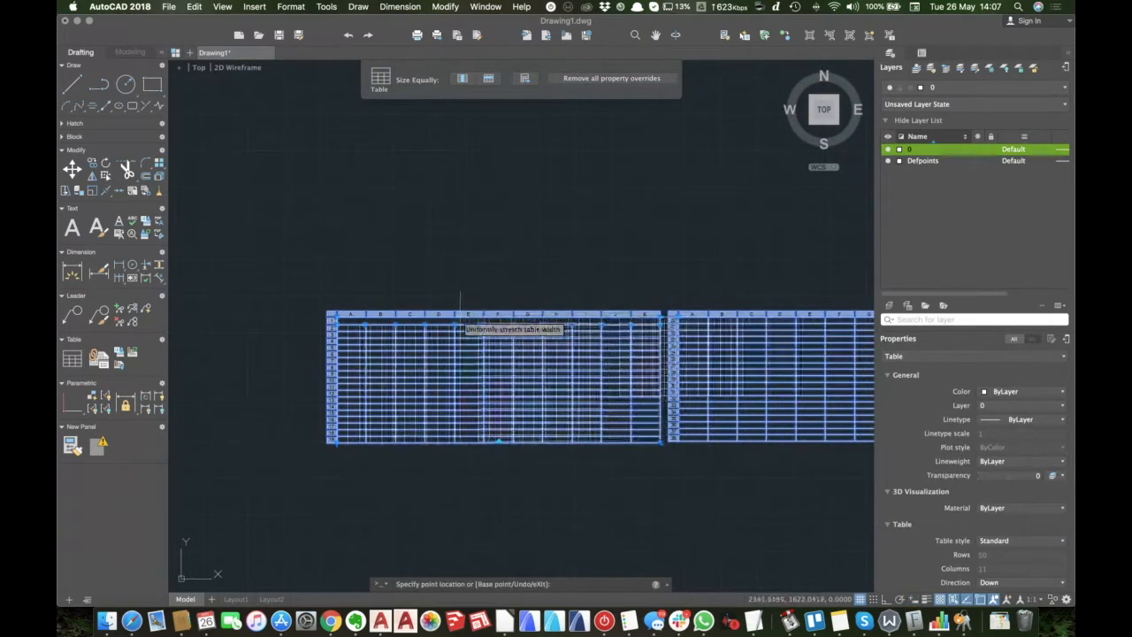
{"action": "left_click", "coordinate": [462, 314]}
{"action": "scroll", "coordinate": [345, 367], "scroll_direction": "up", "scroll_amount": 2}
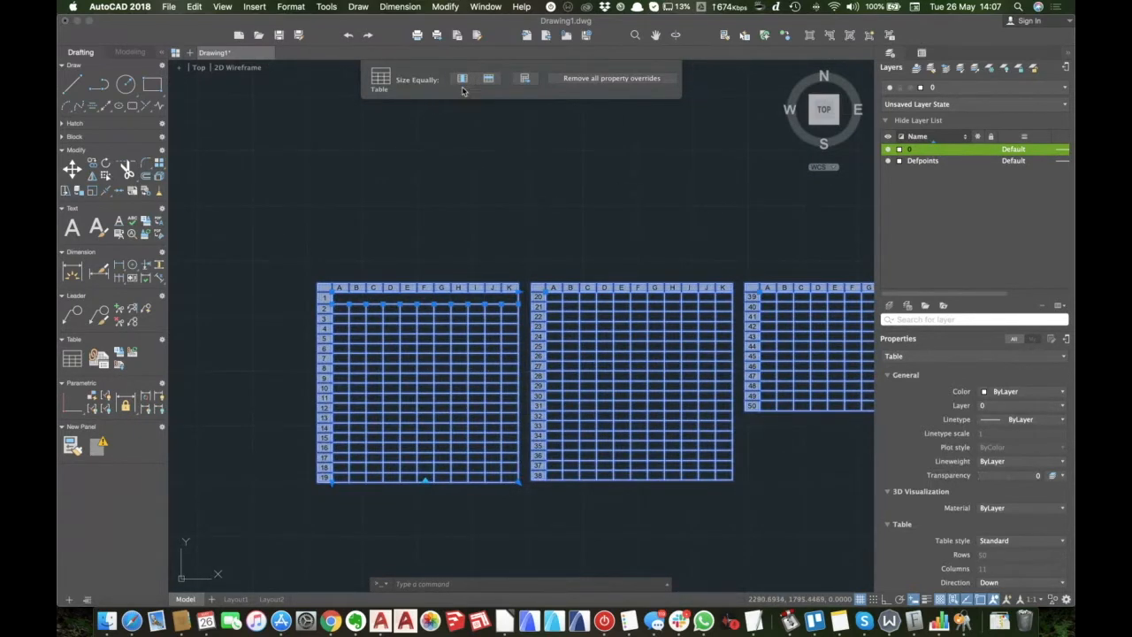
{"action": "double_click", "coordinate": [421, 324]}
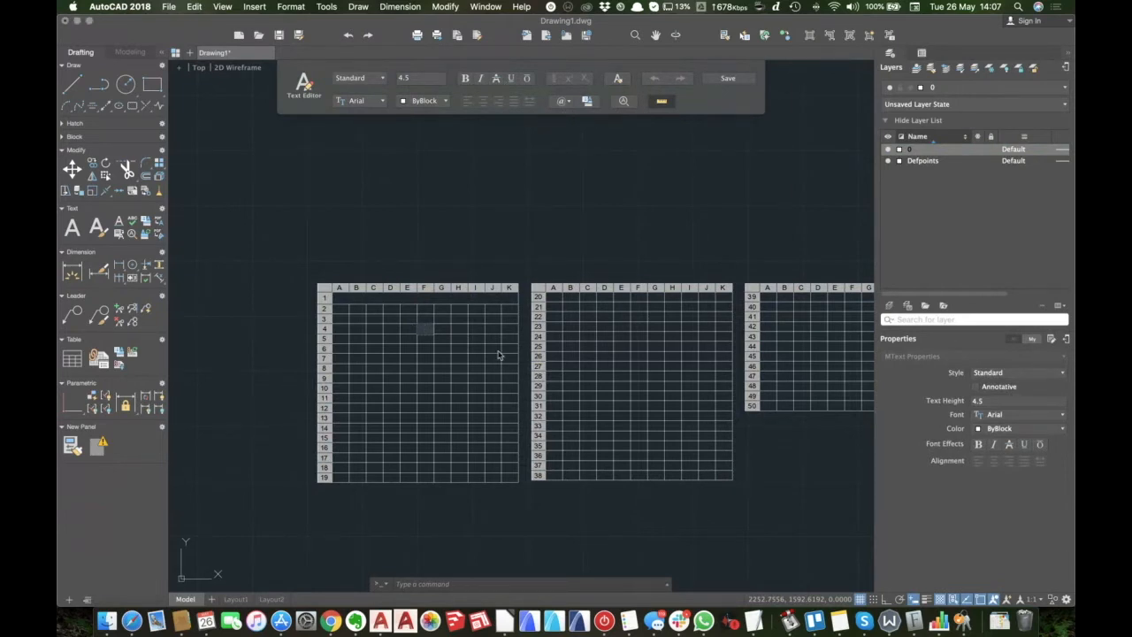
{"action": "key", "text": "Escape"}
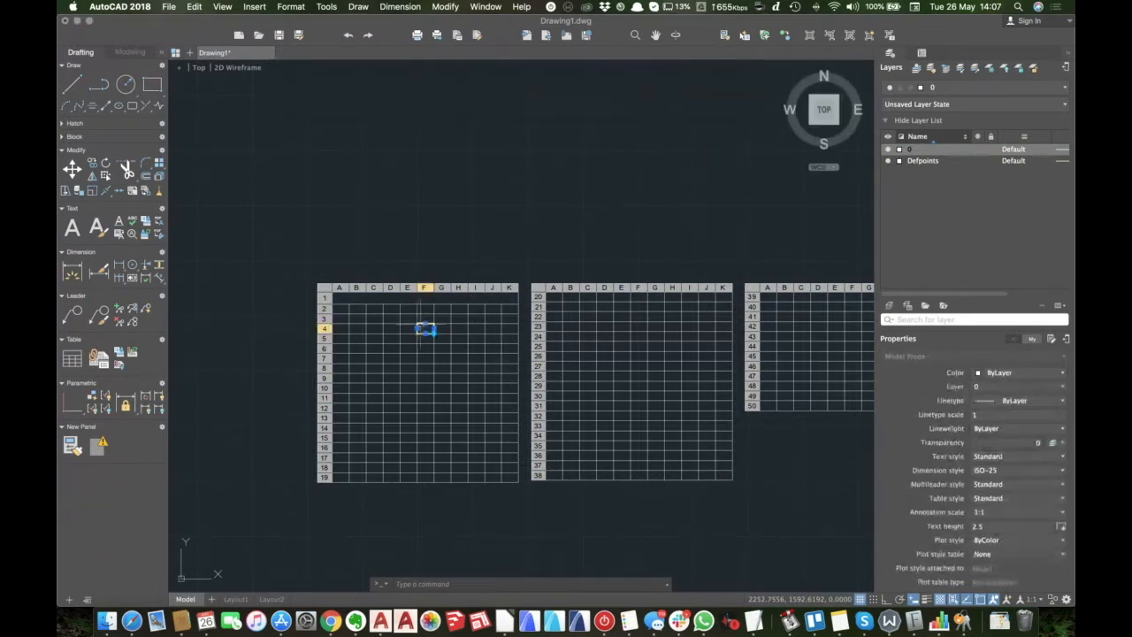
{"action": "key", "text": "Escape"}
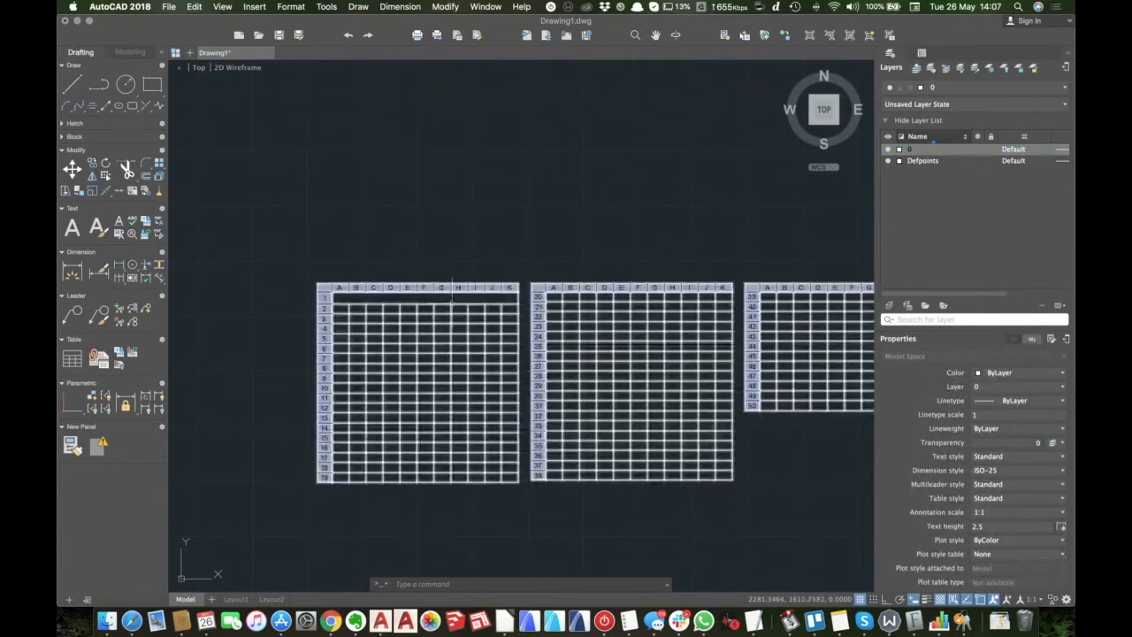
Extend the table's break height so the first part holds 22 rows, and widen the table to about 224.8.
{"action": "left_click", "coordinate": [452, 301]}
{"action": "scroll", "coordinate": [997, 487], "scroll_direction": "down", "scroll_amount": 5}
{"action": "scroll", "coordinate": [1017, 478], "scroll_direction": "down", "scroll_amount": 2}
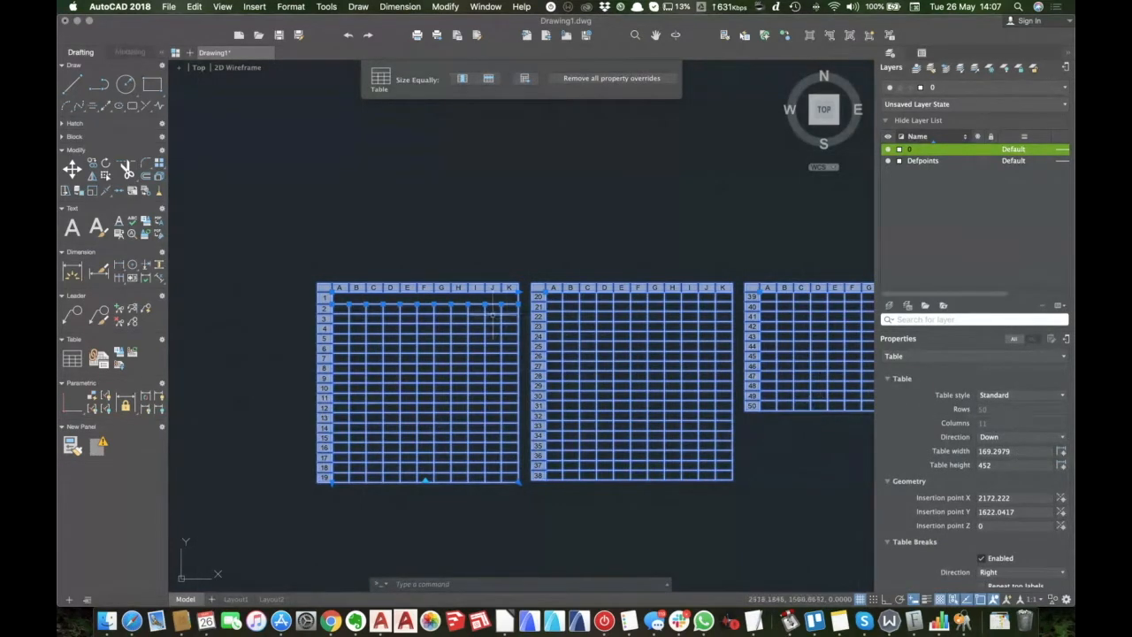
{"action": "left_click", "coordinate": [519, 283]}
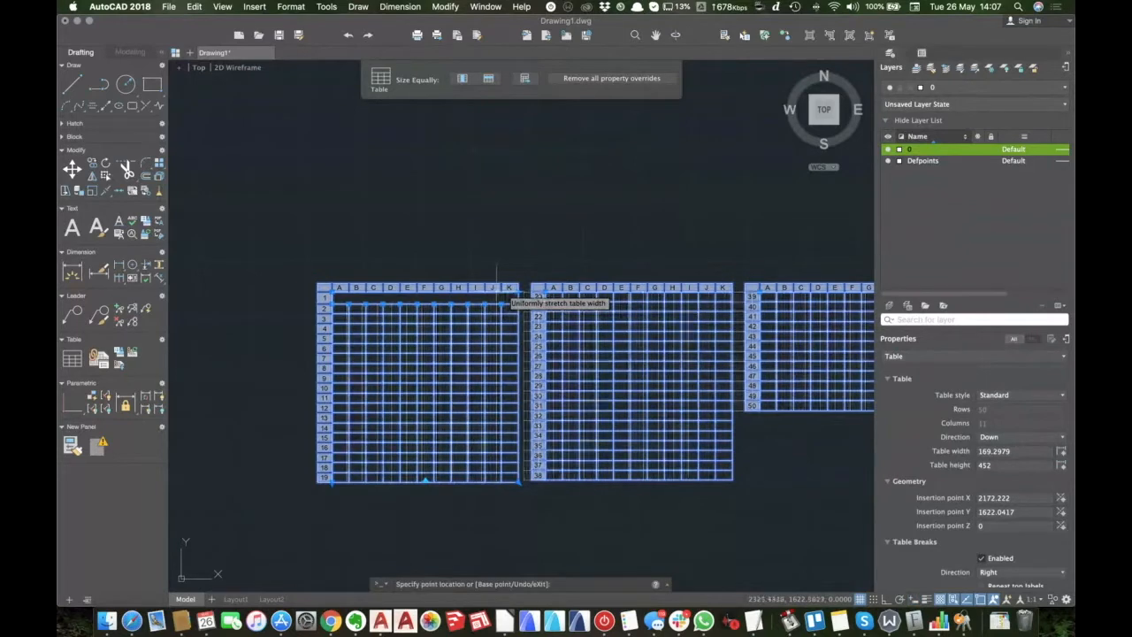
{"action": "key", "text": "Escape"}
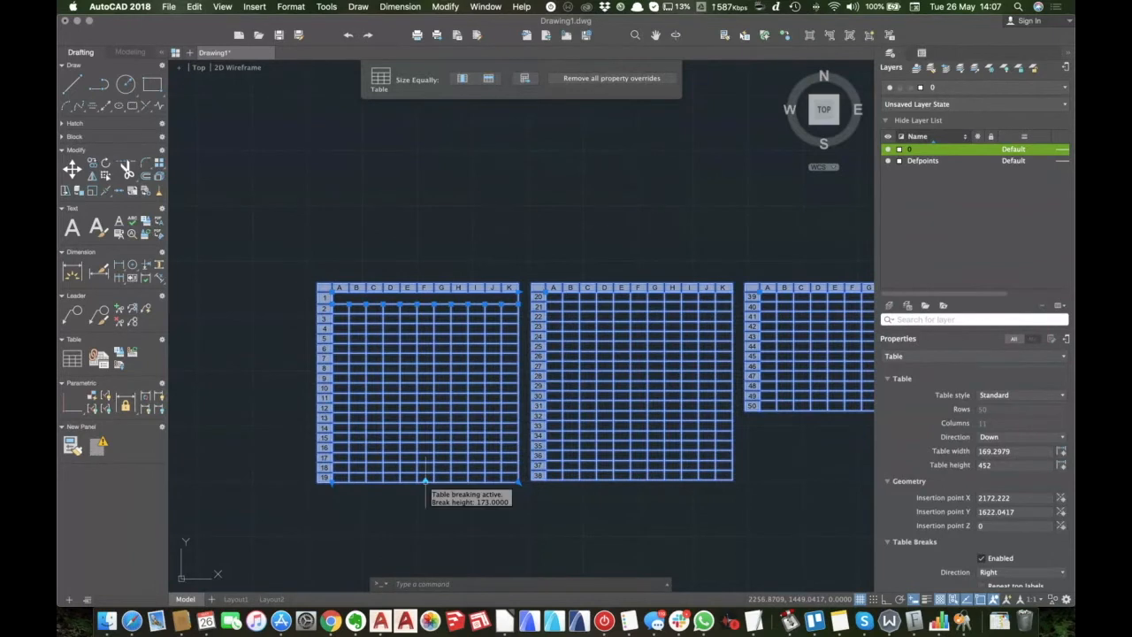
{"action": "left_click", "coordinate": [424, 482]}
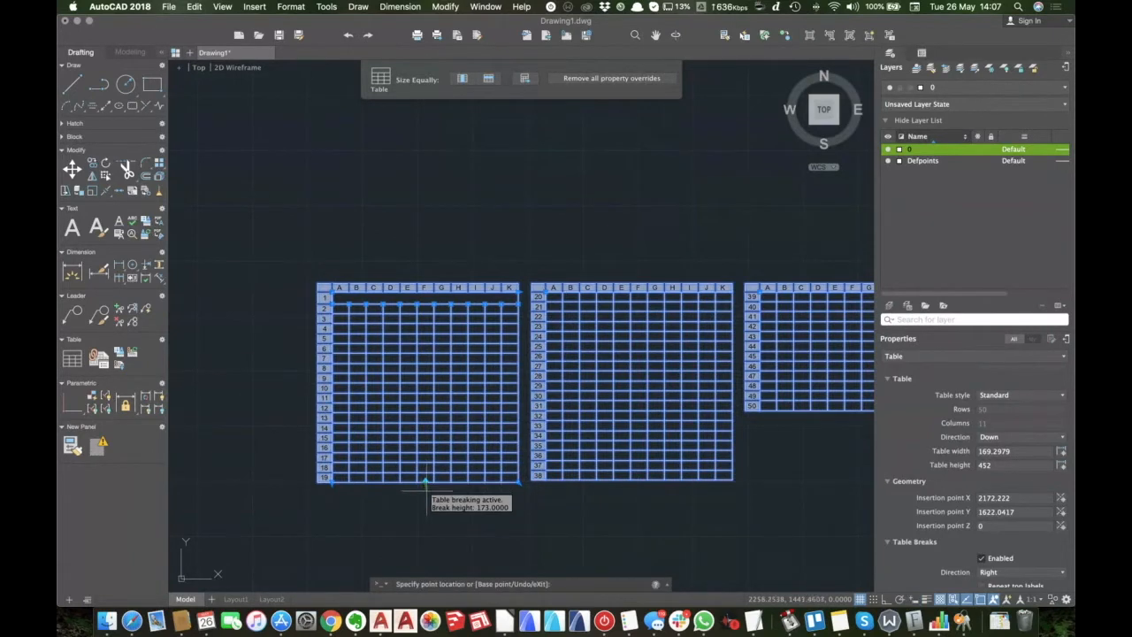
{"action": "left_click", "coordinate": [426, 520]}
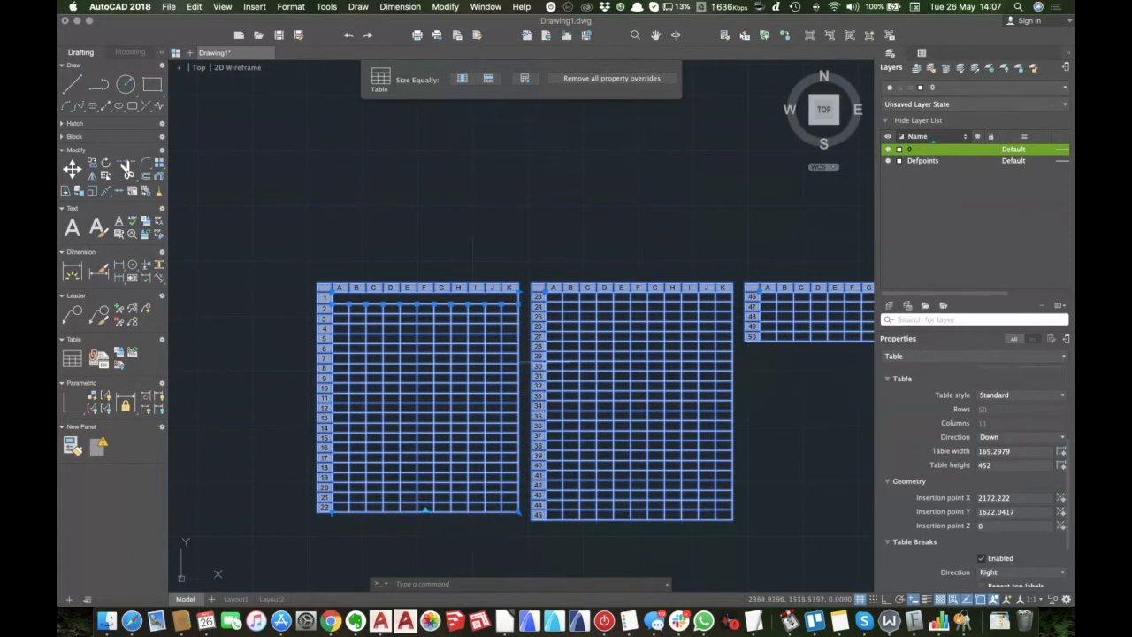
{"action": "left_click", "coordinate": [518, 289]}
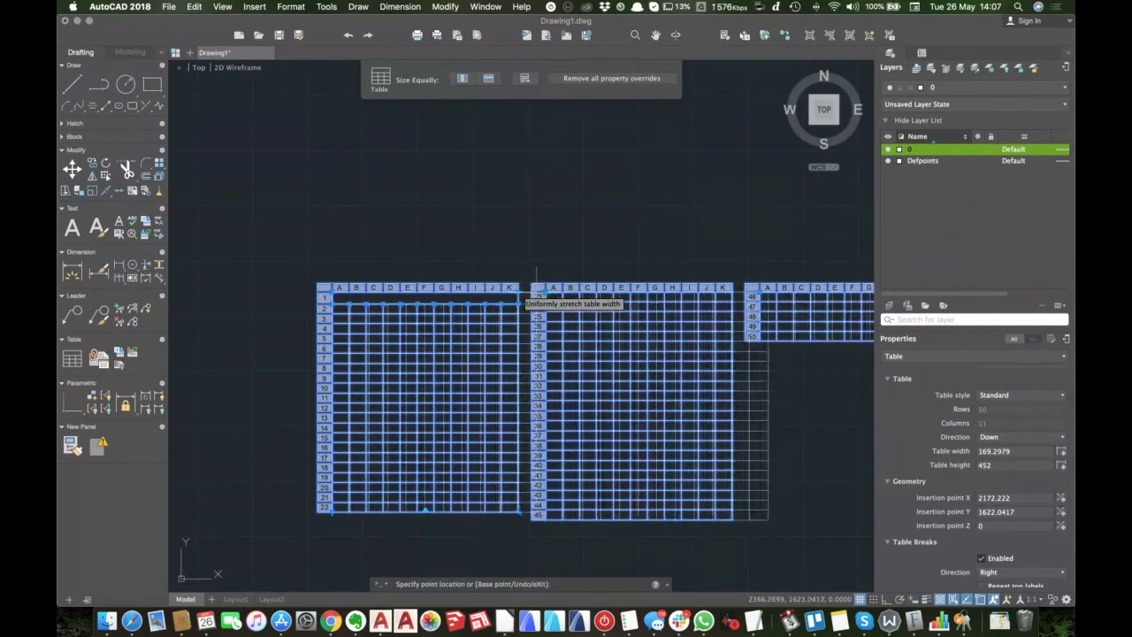
{"action": "left_click", "coordinate": [581, 286]}
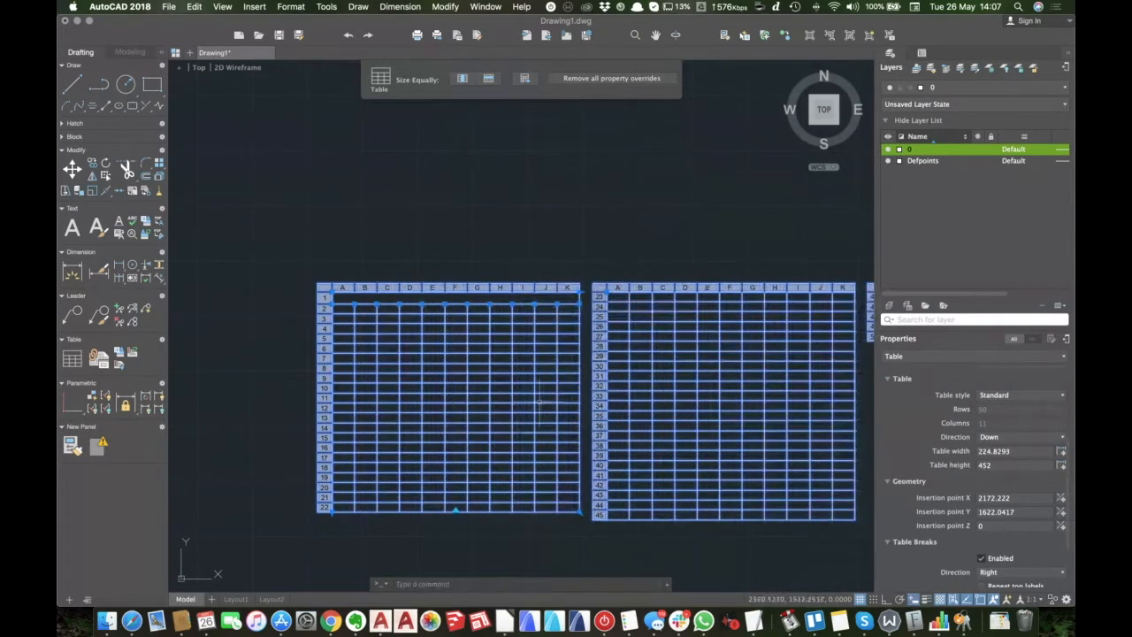
Enter "Table 01" as the text of the table's title row.
{"action": "scroll", "coordinate": [389, 287], "scroll_direction": "up", "scroll_amount": 2}
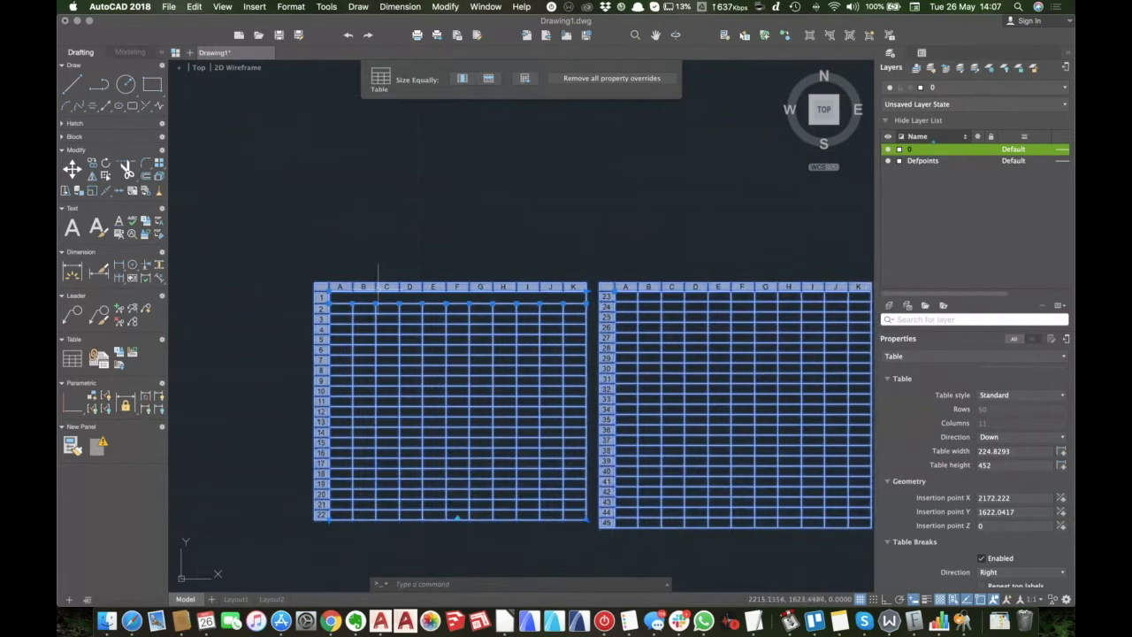
{"action": "key", "text": "Escape"}
{"action": "double_click", "coordinate": [449, 298]}
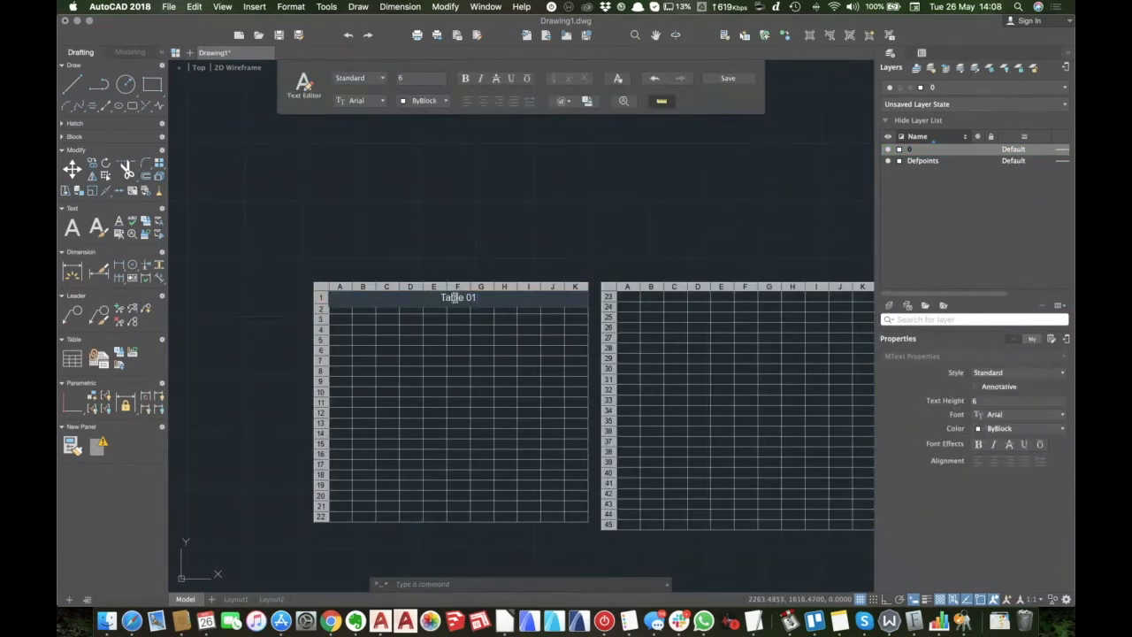
{"action": "left_click", "coordinate": [345, 308]}
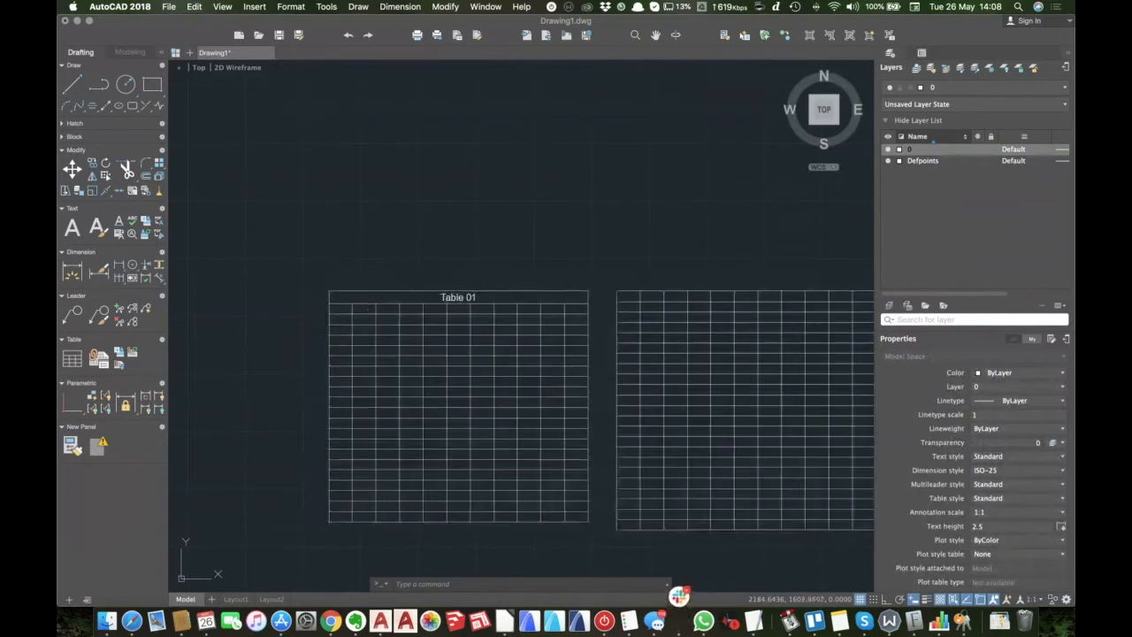
Enter "Door Height" in cell A2 and "D" in cell B2.
{"action": "double_click", "coordinate": [340, 309]}
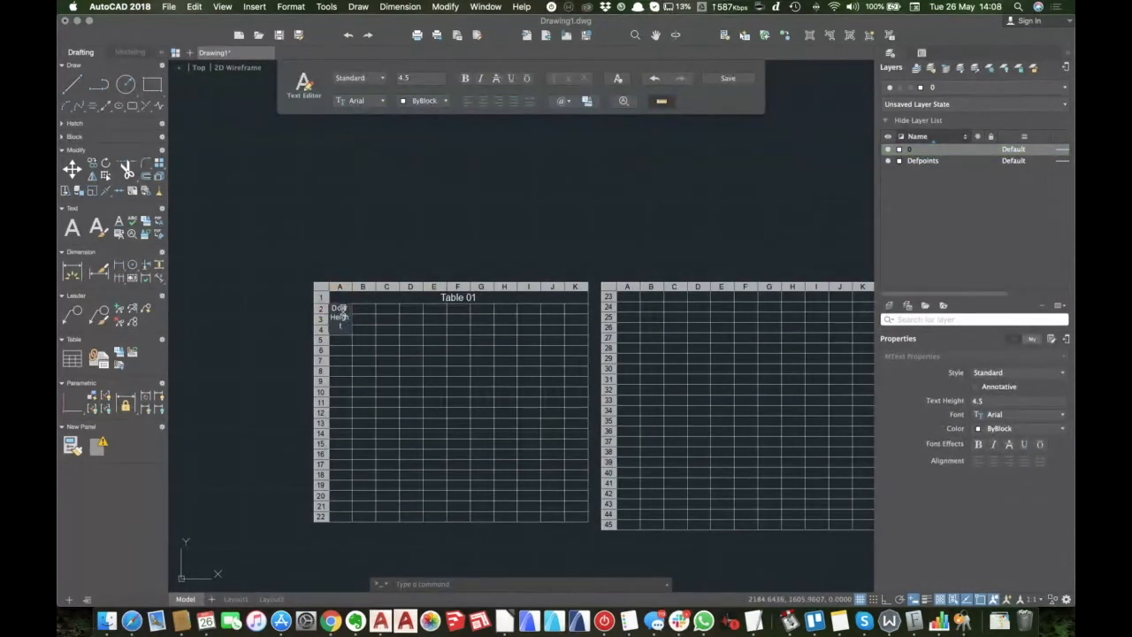
{"action": "key", "text": "Return"}
{"action": "key", "text": "Escape"}
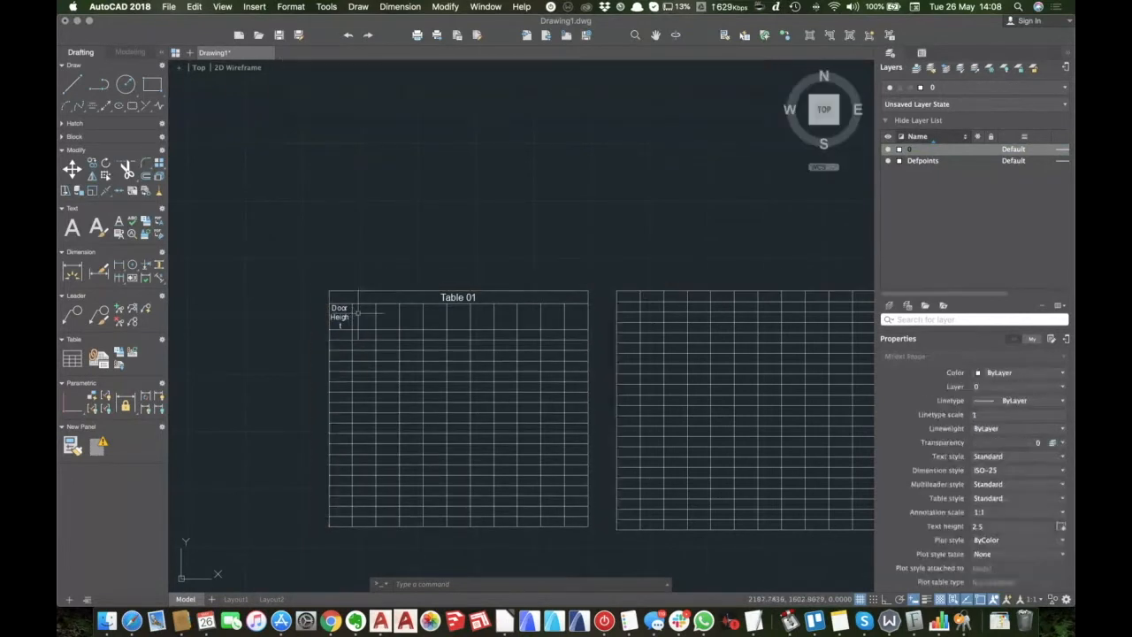
{"action": "left_click", "coordinate": [359, 312]}
{"action": "type", "text": "D"}
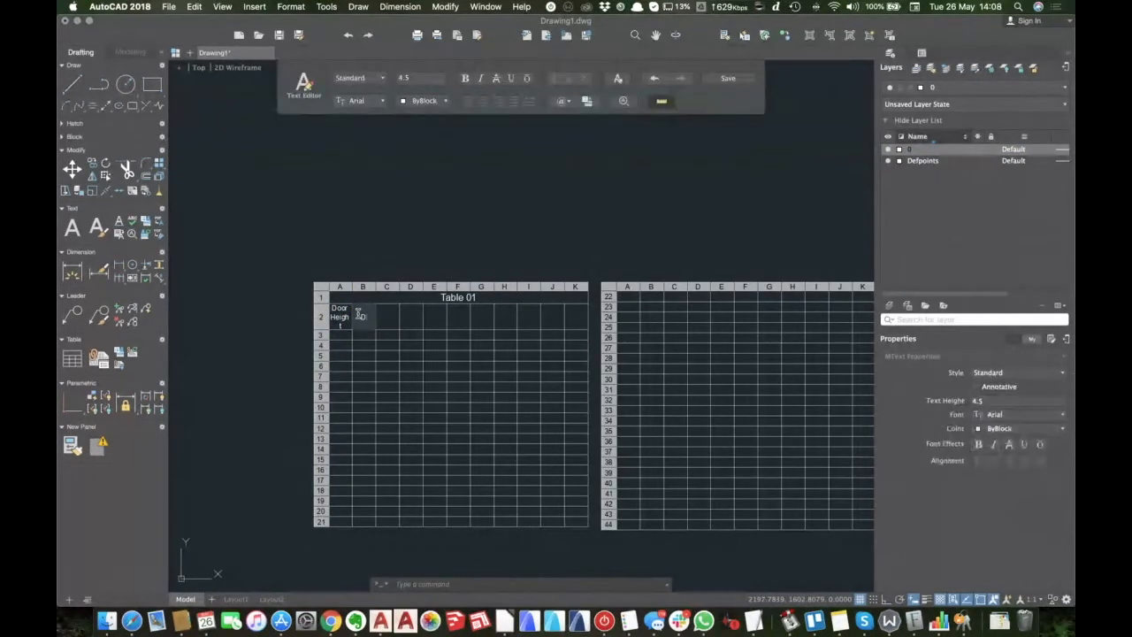
{"action": "key", "text": "Escape"}
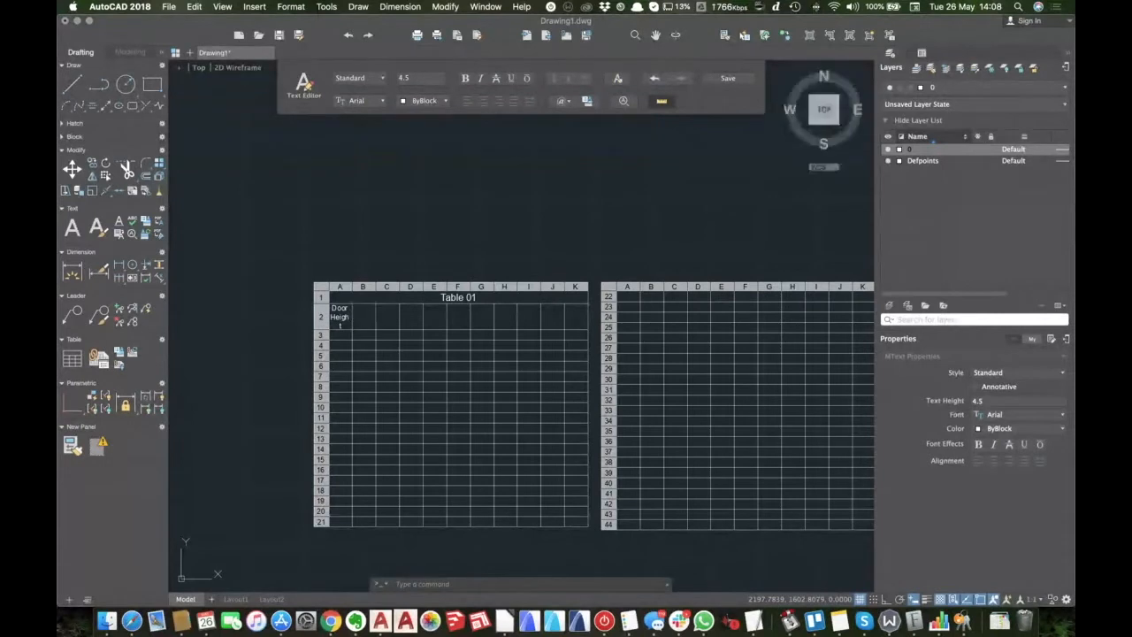
Set the row 2 headings in columns A to D to "Door Num", "Height", "width" and "length room".
{"action": "double_click", "coordinate": [338, 318]}
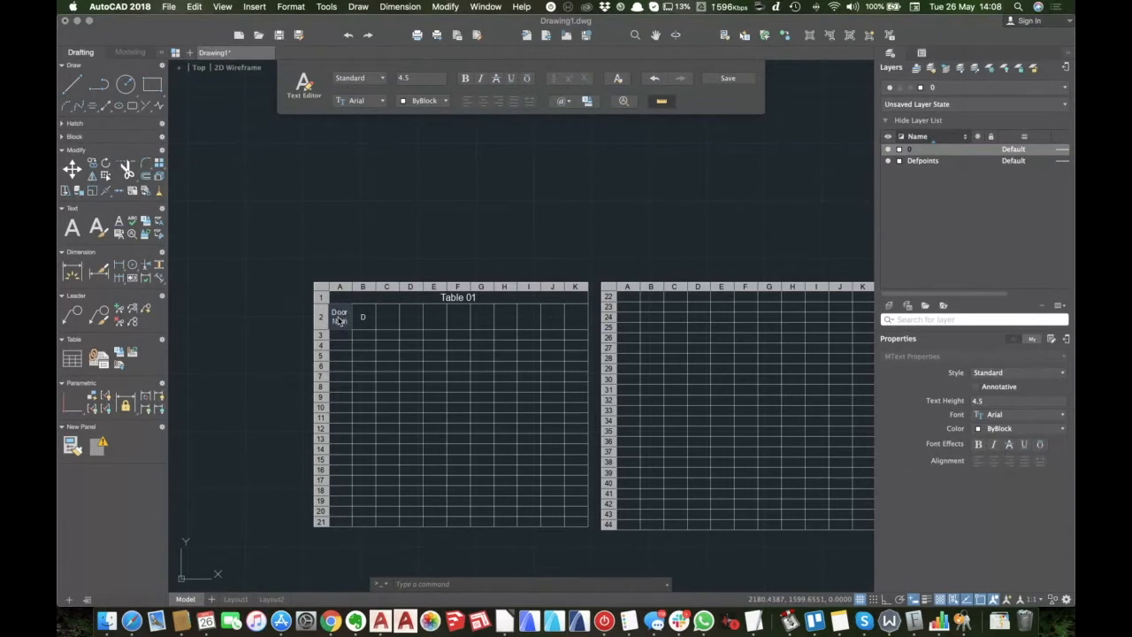
{"action": "key", "text": "Escape"}
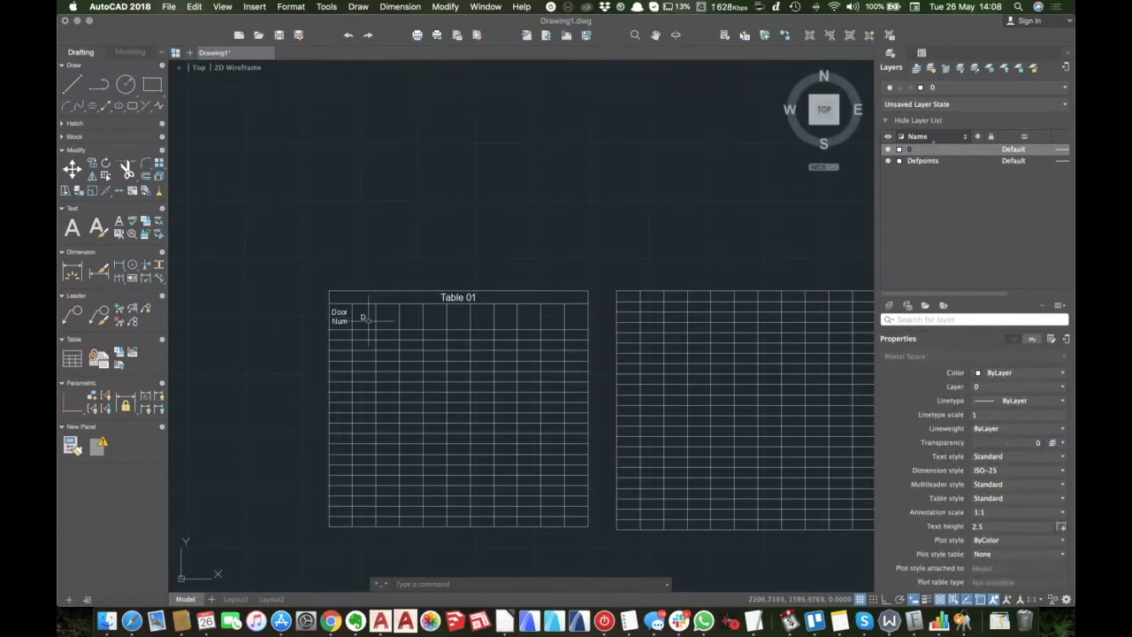
{"action": "double_click", "coordinate": [363, 318]}
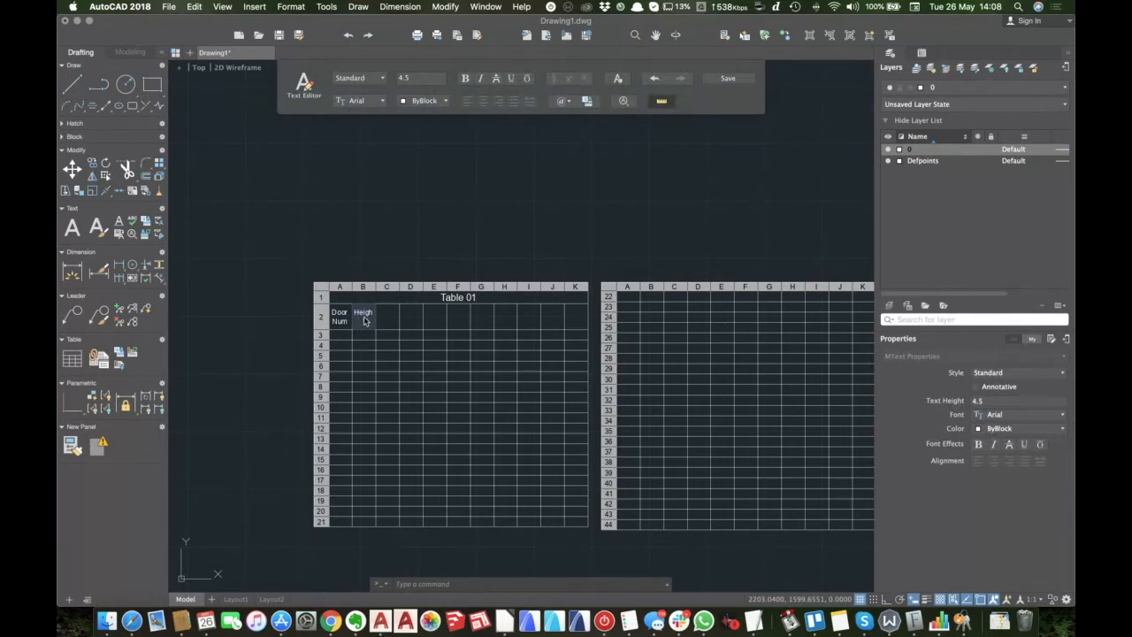
{"action": "key", "text": "Tab"}
{"action": "key", "text": "Tab"}
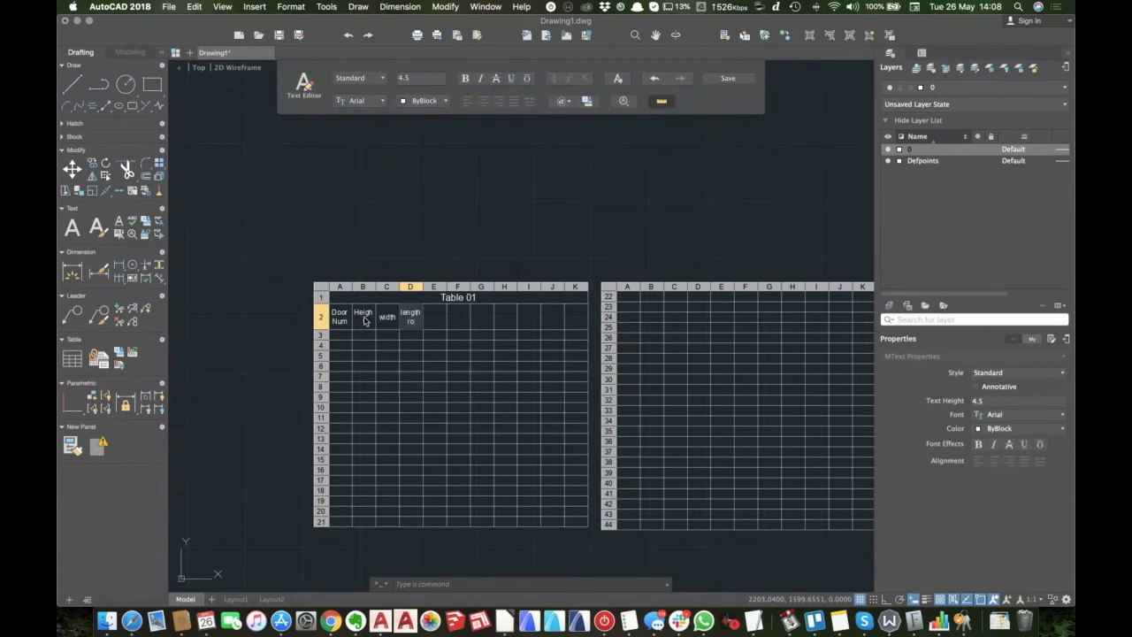
{"action": "left_click", "coordinate": [239, 324]}
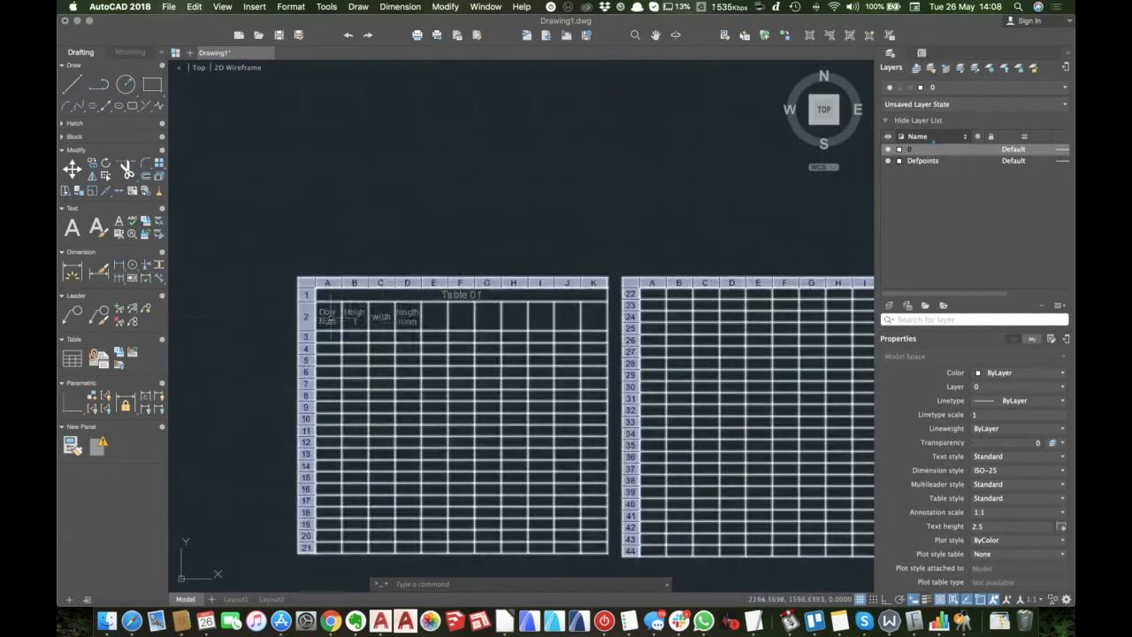
Narrow column B of the table to about 14.7 wide by moving its left edge.
{"action": "left_click", "coordinate": [329, 316]}
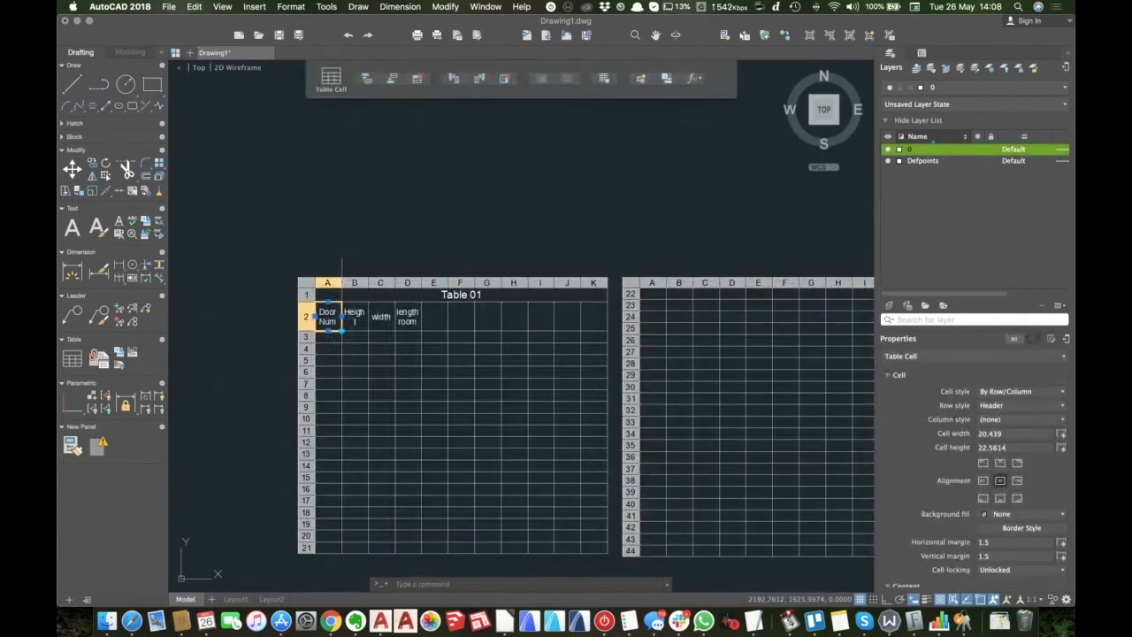
{"action": "left_click", "coordinate": [354, 282]}
{"action": "left_click", "coordinate": [341, 428]}
{"action": "left_click", "coordinate": [348, 428]}
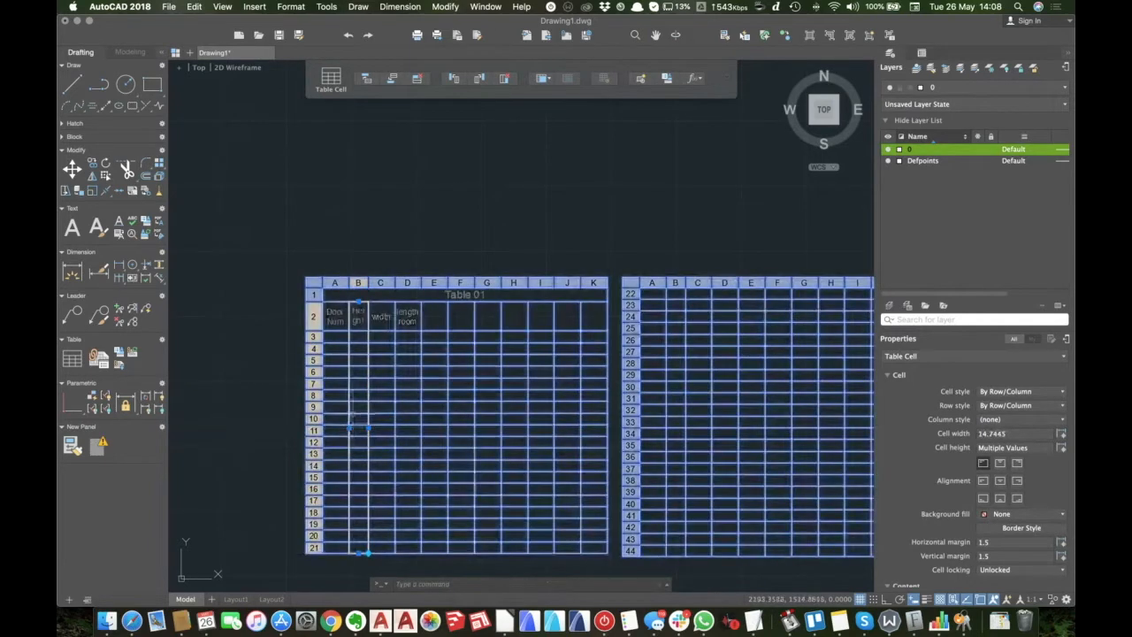
{"action": "scroll", "coordinate": [347, 316], "scroll_direction": "up", "scroll_amount": 3}
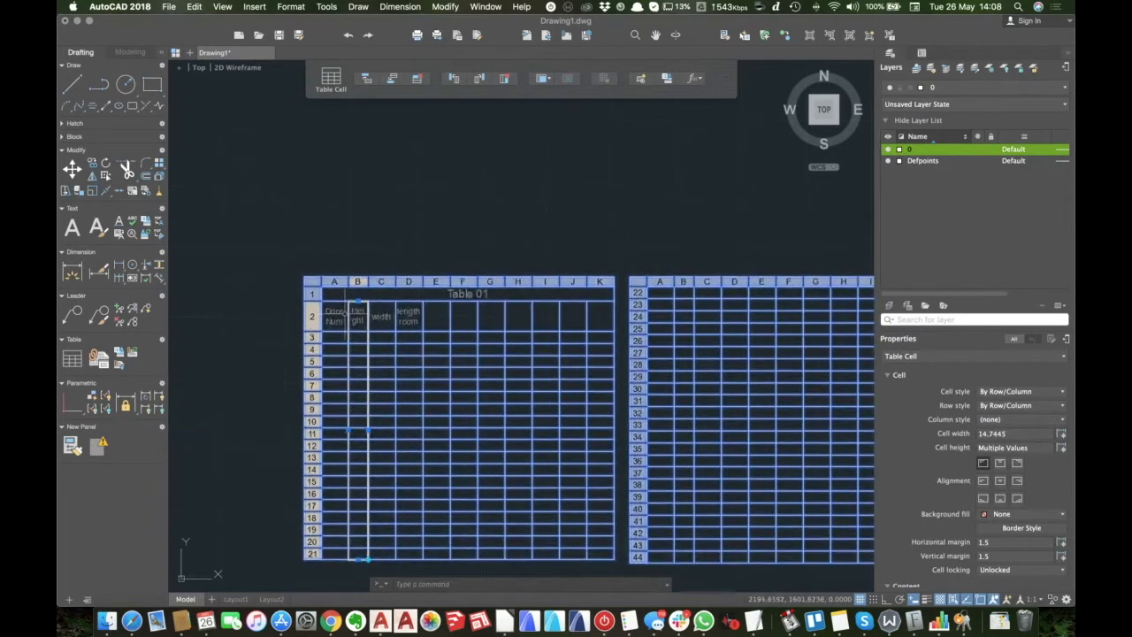
{"action": "left_click", "coordinate": [338, 306]}
{"action": "double_click", "coordinate": [334, 314]}
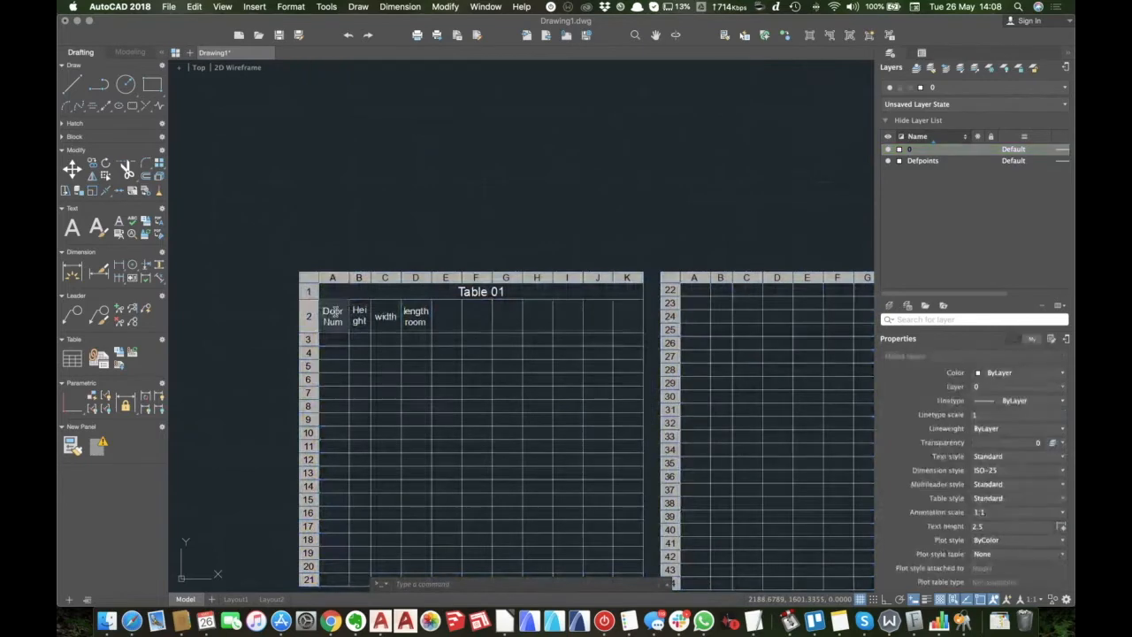
{"action": "key", "text": "Escape"}
Widen the table by stretching the left edge of the Table 01 title cell outward.
{"action": "left_click", "coordinate": [347, 291]}
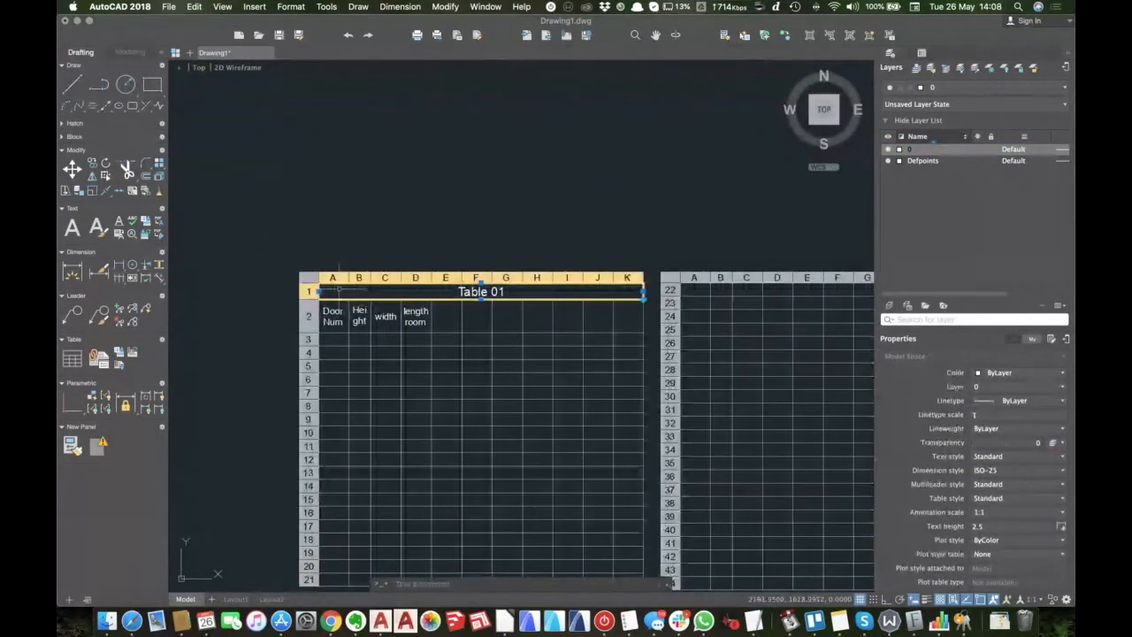
{"action": "left_click", "coordinate": [320, 291]}
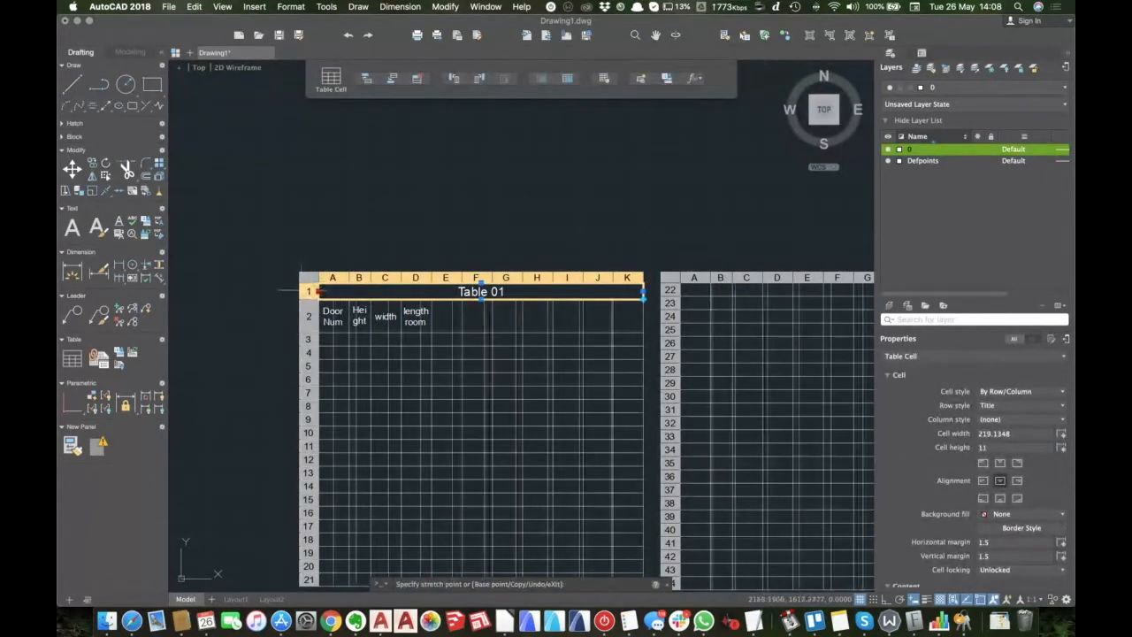
{"action": "left_click", "coordinate": [293, 292]}
Try to auto-fill cell B2 with the Door Num heading from cell A2, and undo the fill.
{"action": "left_click", "coordinate": [311, 322]}
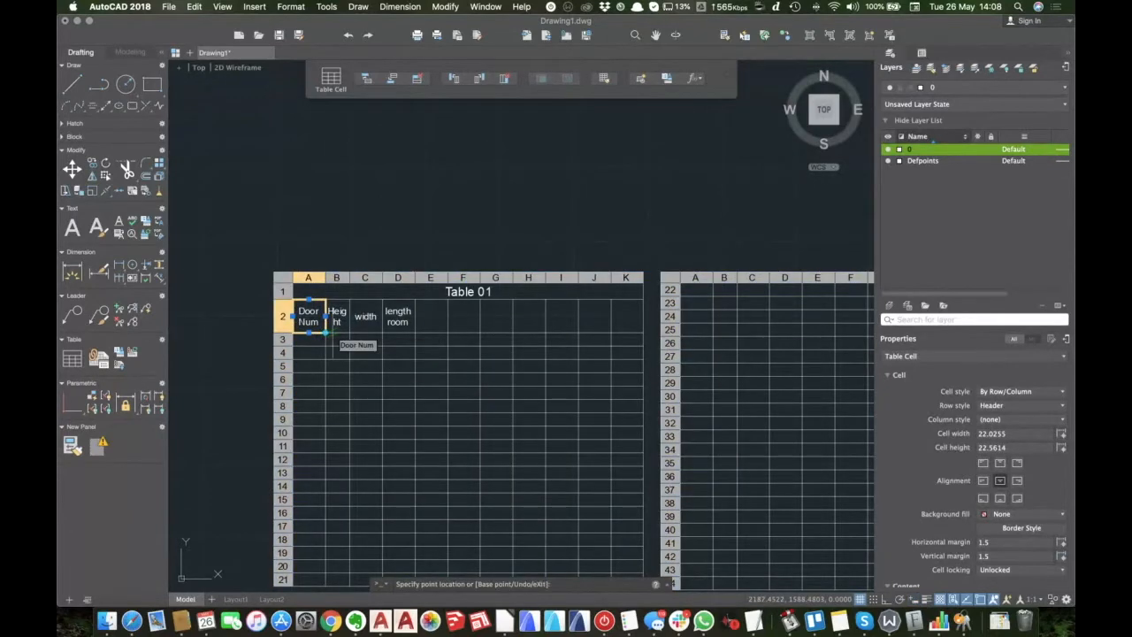
{"action": "left_click", "coordinate": [325, 332]}
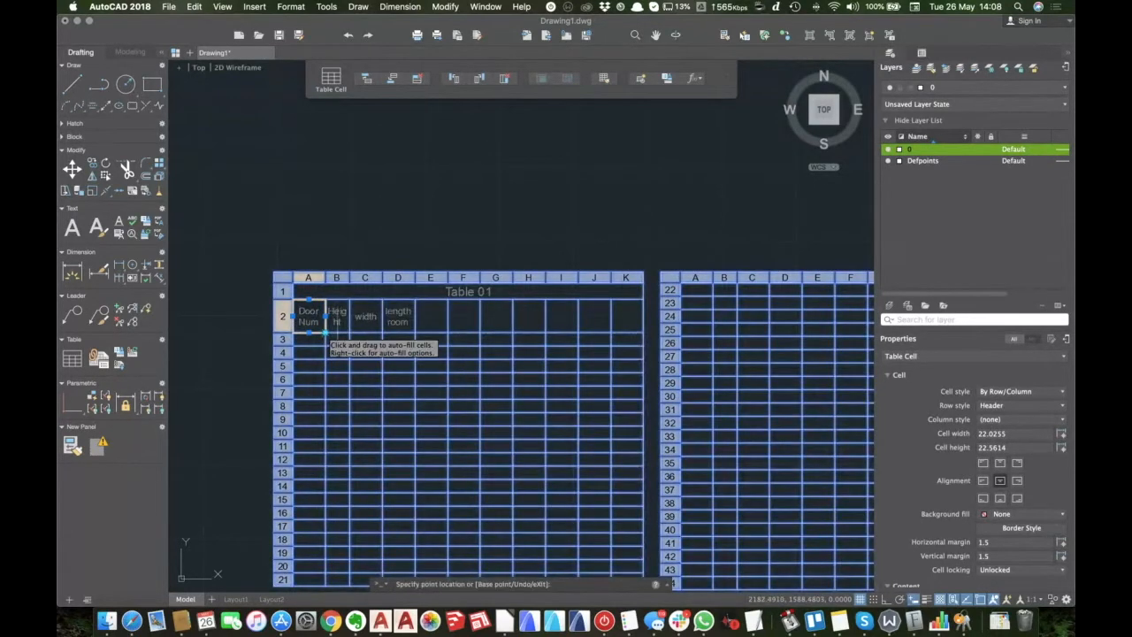
{"action": "left_click", "coordinate": [350, 331]}
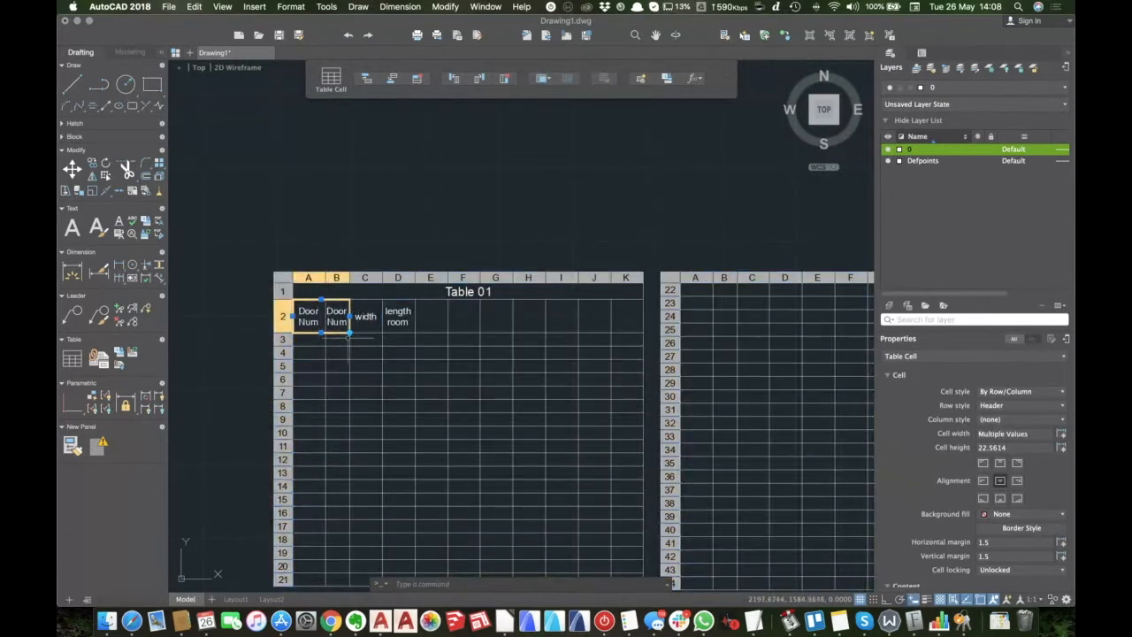
{"action": "key", "text": "super+z"}
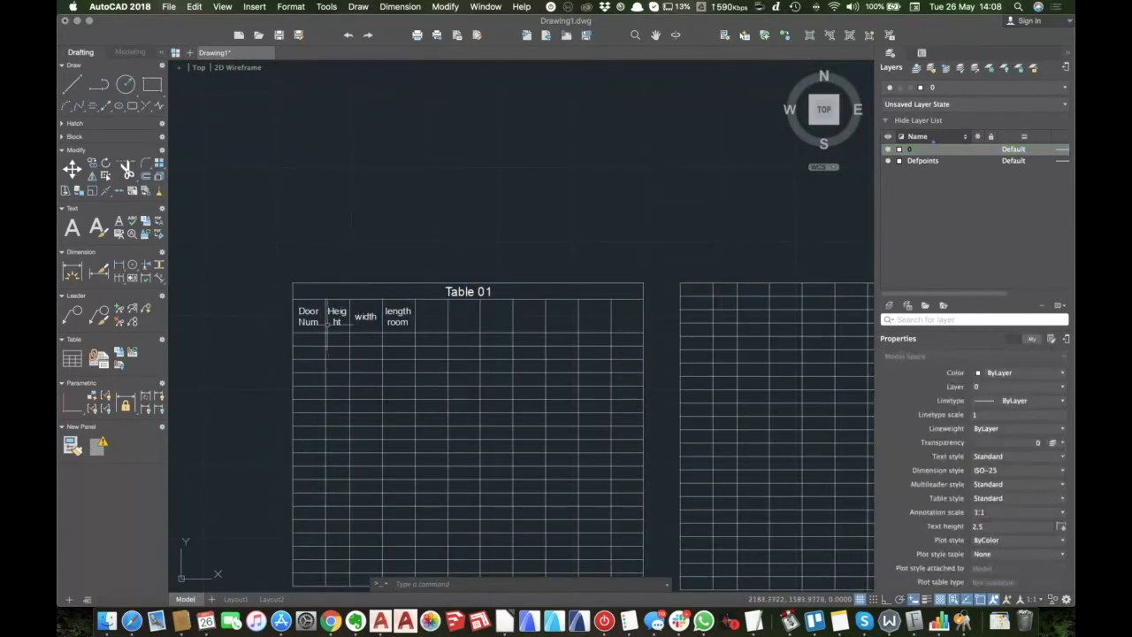
{"action": "left_click", "coordinate": [323, 322]}
{"action": "key", "text": "Escape"}
{"action": "double_click", "coordinate": [307, 324]}
{"action": "double_click", "coordinate": [306, 324]}
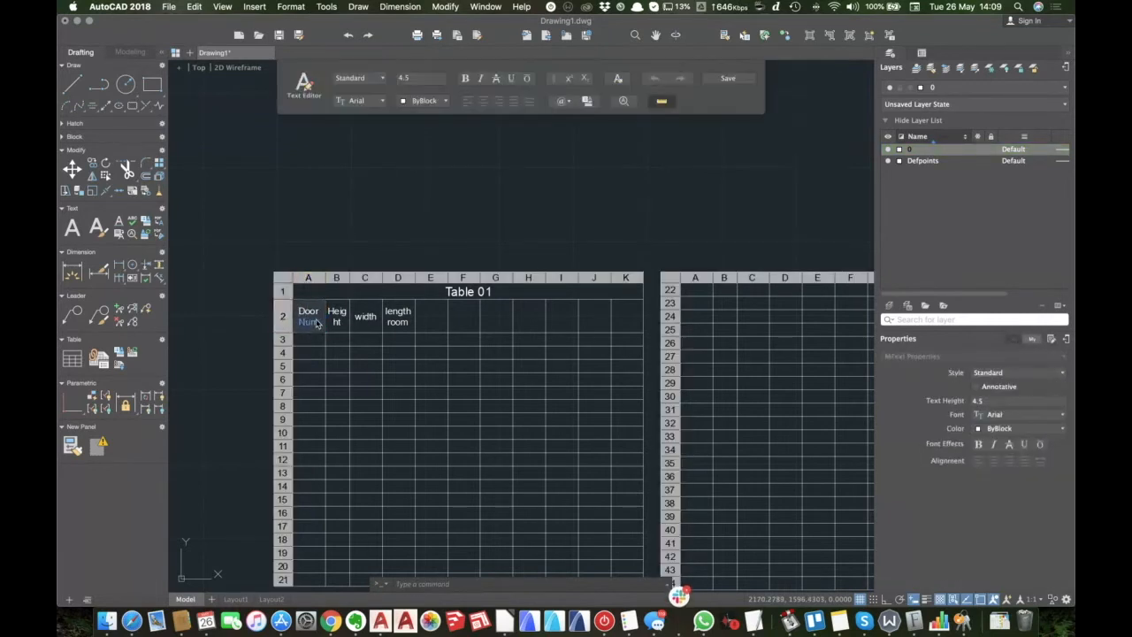
{"action": "key", "text": "Escape"}
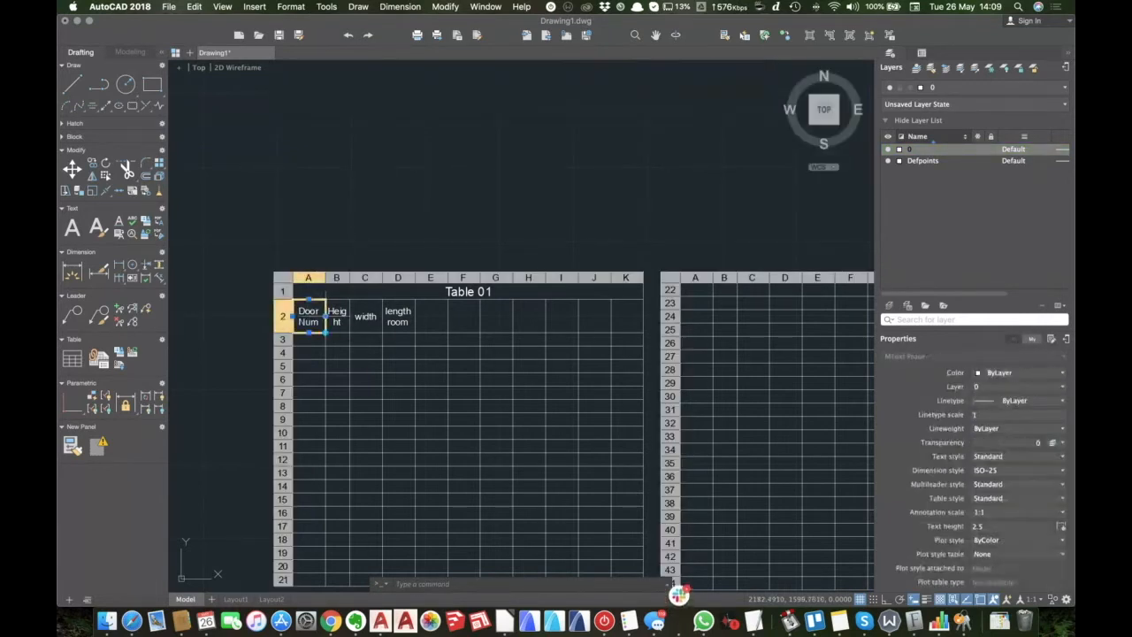
Widen column A to about 31.9 and column B to about 24.5 by stretching their right edges so the headings fit on one line.
{"action": "left_click", "coordinate": [322, 278]}
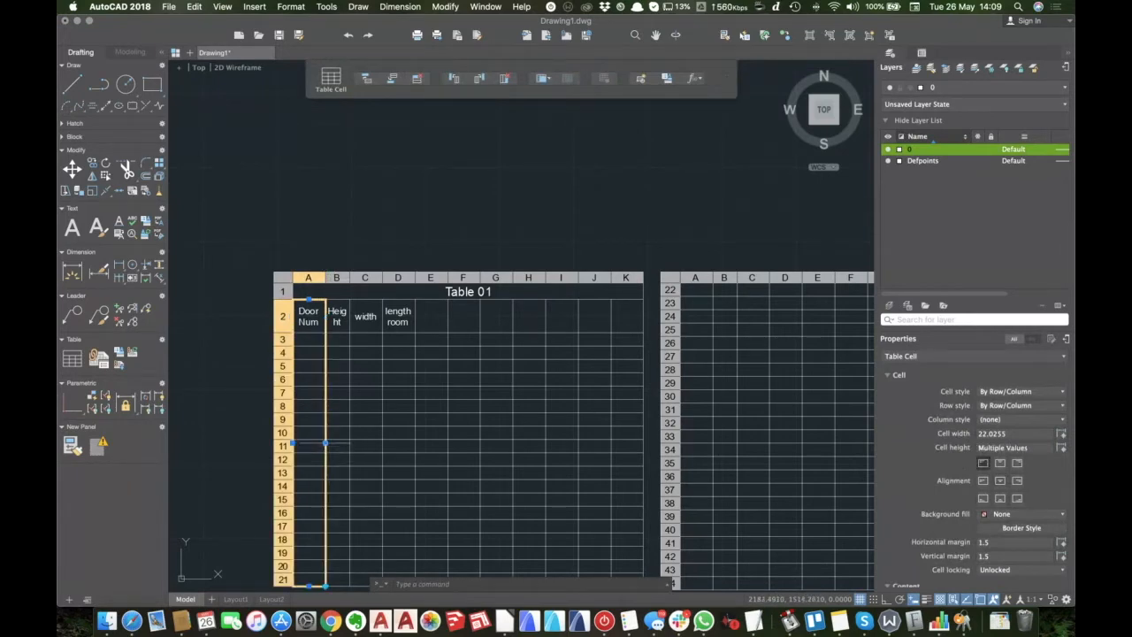
{"action": "left_click", "coordinate": [326, 442]}
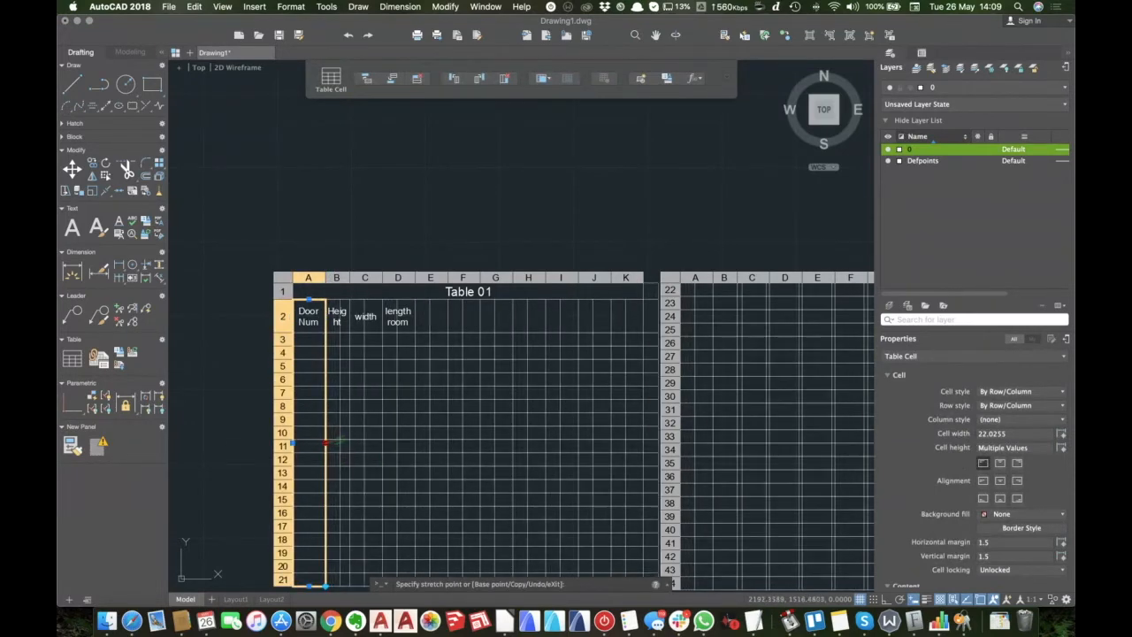
{"action": "left_click", "coordinate": [339, 442]}
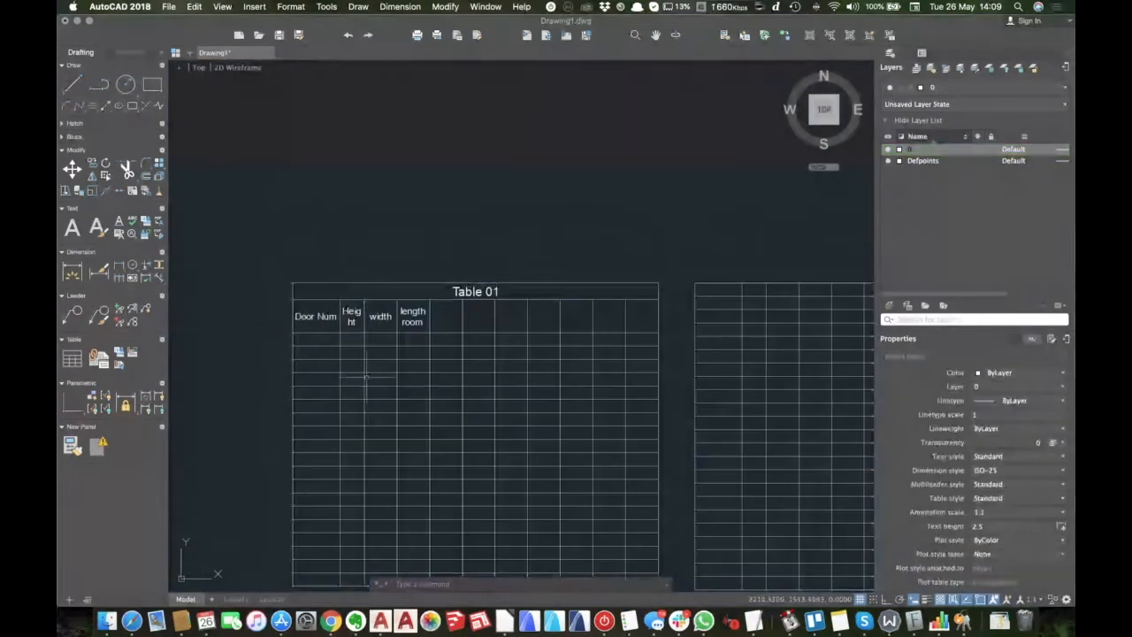
{"action": "left_click", "coordinate": [352, 318]}
{"action": "left_click", "coordinate": [351, 278]}
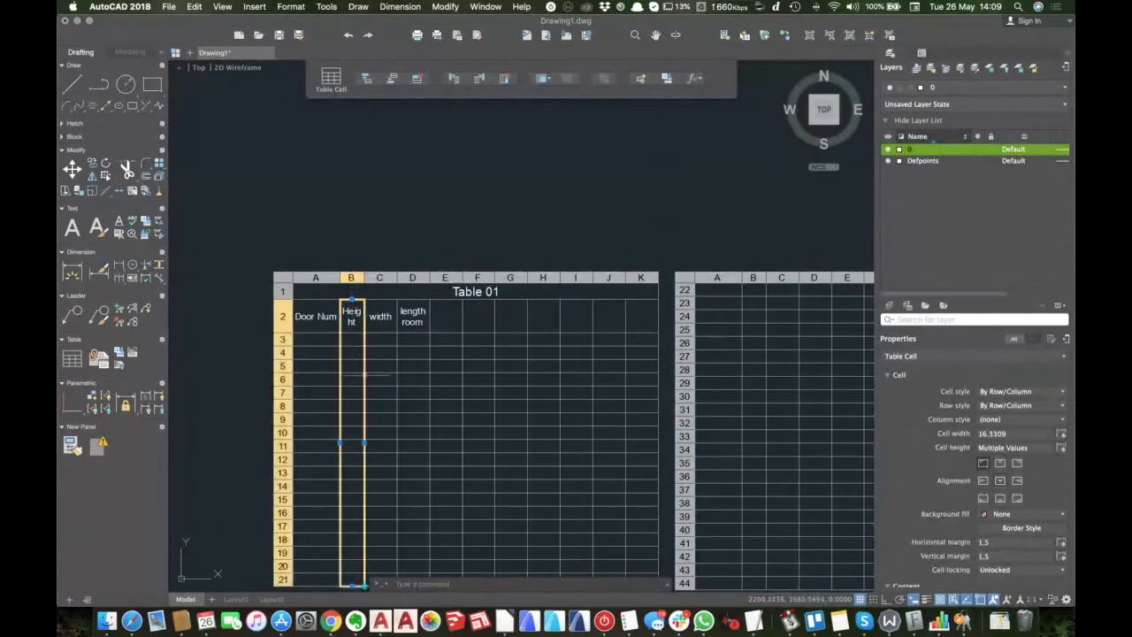
{"action": "left_click", "coordinate": [363, 442]}
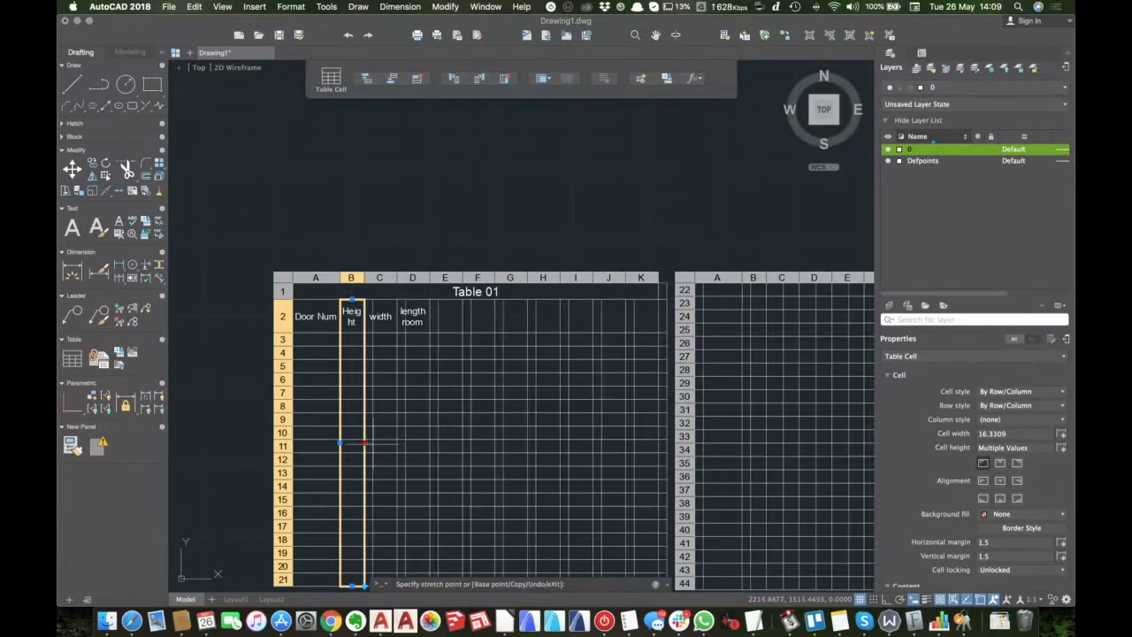
{"action": "key", "text": "Escape"}
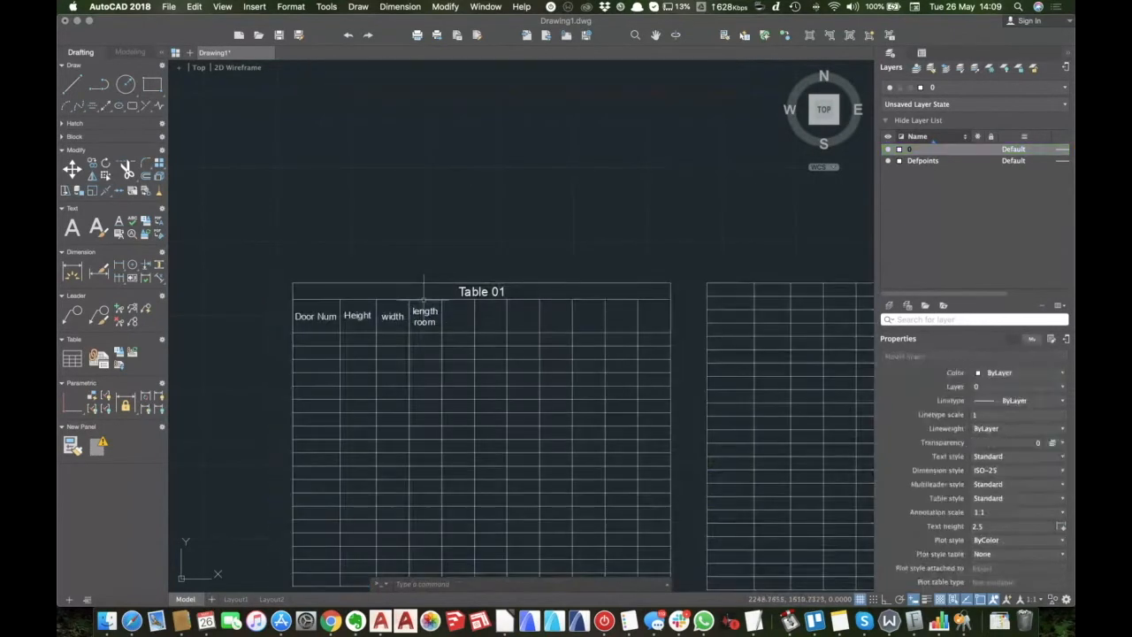
Fill in row 3 of the table with door number 01, height 2.1, width 0.8 and room "Bedroom".
{"action": "left_click", "coordinate": [317, 341]}
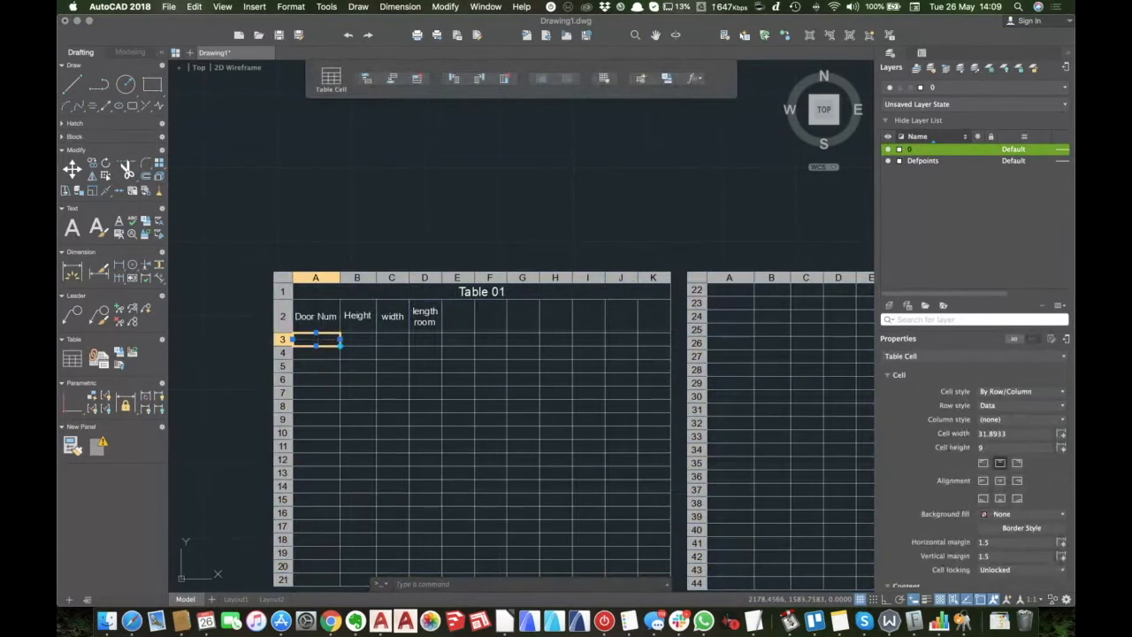
{"action": "type", "text": "01"}
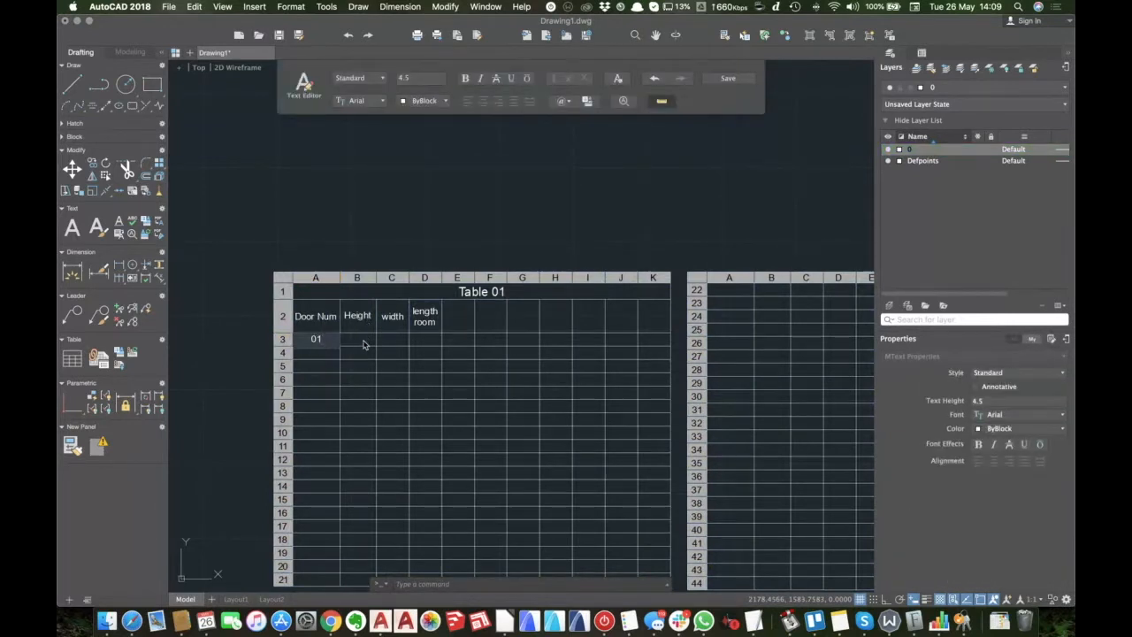
{"action": "left_click", "coordinate": [362, 344]}
{"action": "left_click", "coordinate": [362, 341]}
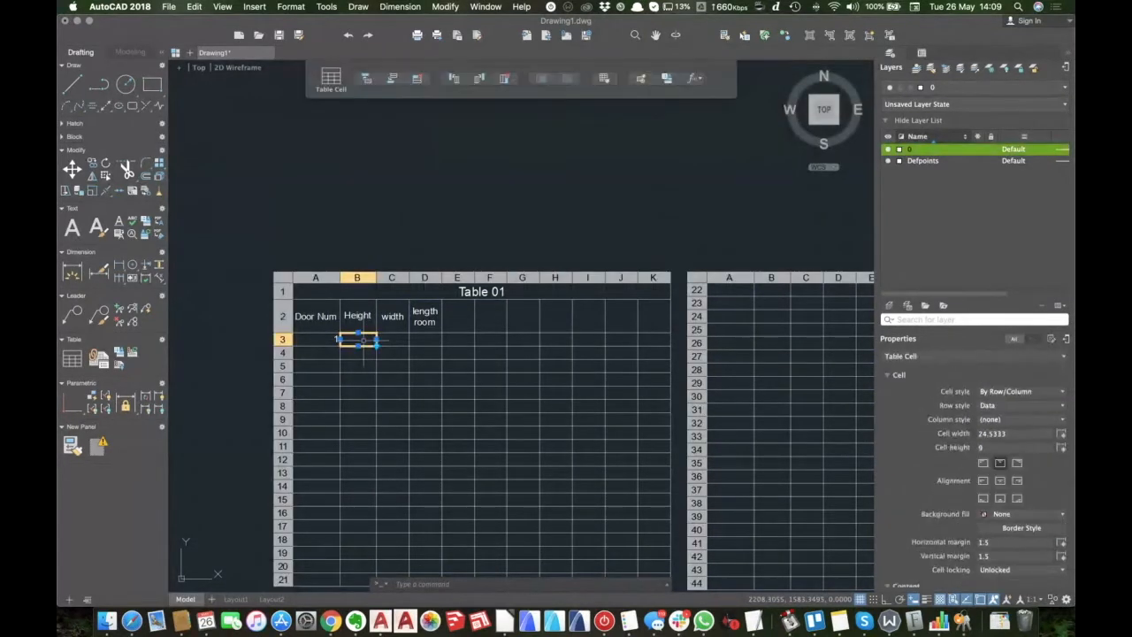
{"action": "type", "text": "2.1"}
{"action": "left_click", "coordinate": [364, 340]}
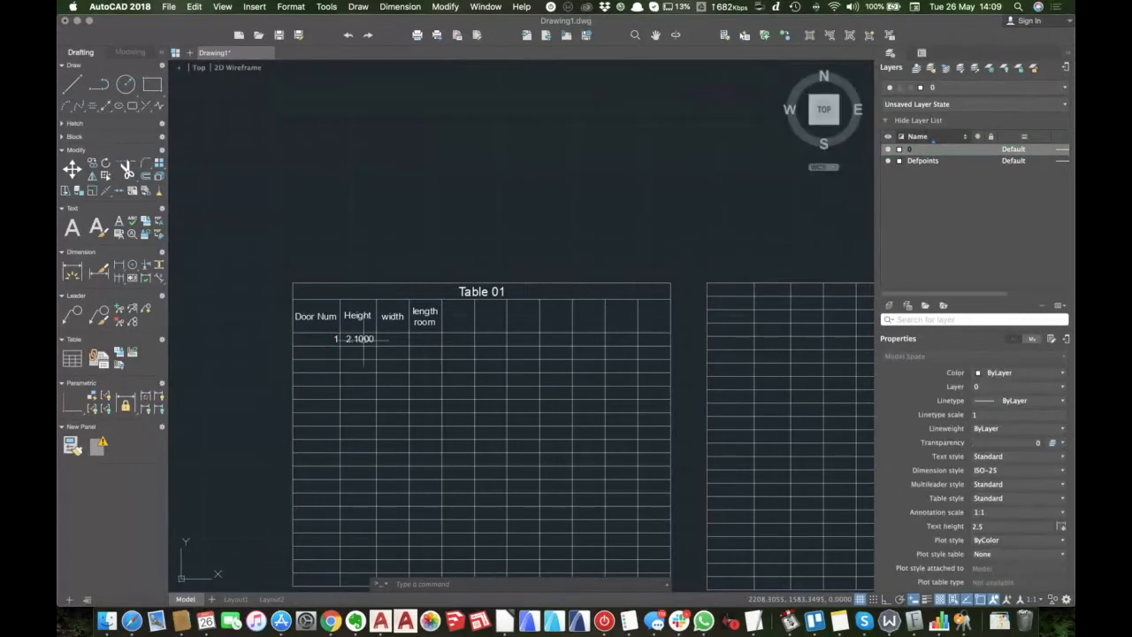
{"action": "left_click", "coordinate": [395, 341]}
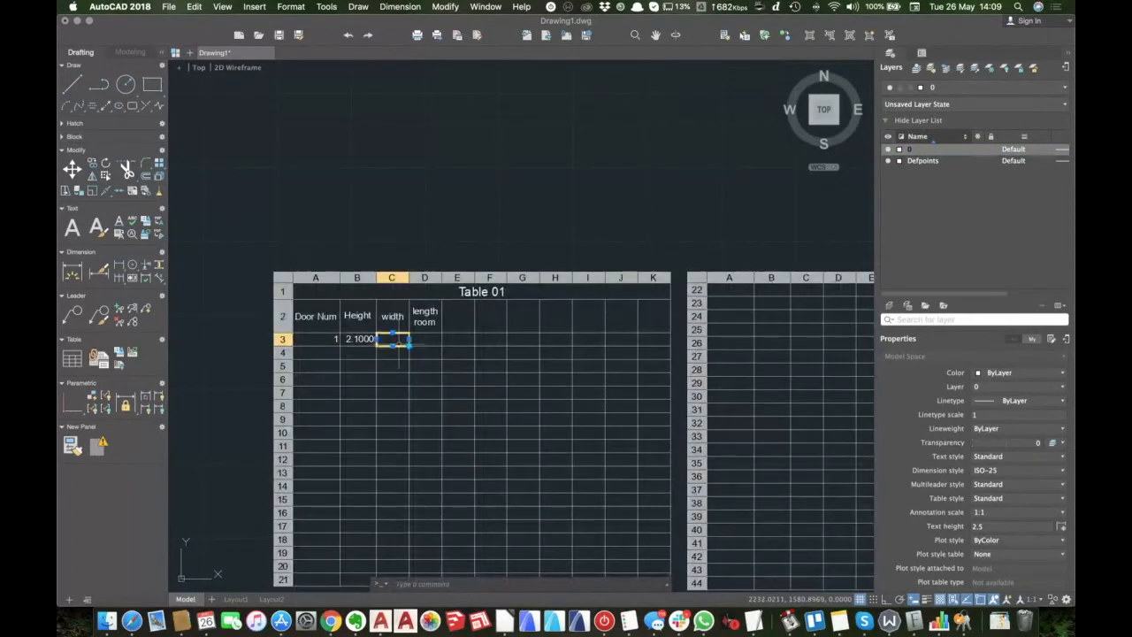
{"action": "type", "text": "8"}
{"action": "key", "text": "BackSpace"}
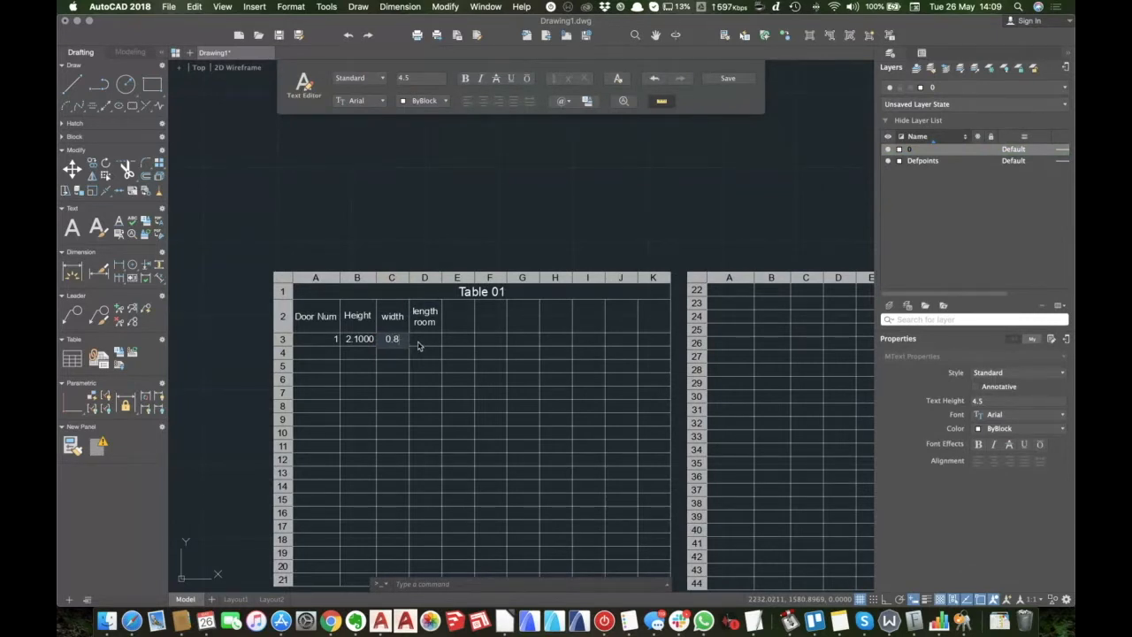
{"action": "left_click", "coordinate": [418, 343]}
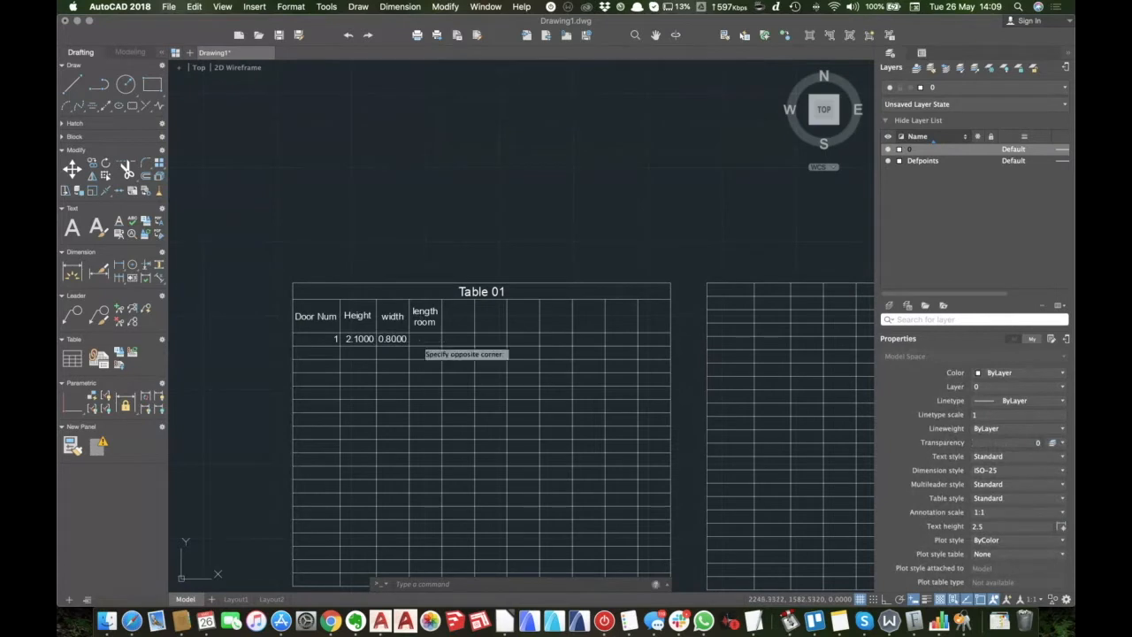
{"action": "left_click", "coordinate": [421, 342]}
{"action": "type", "text": "Bedroom"}
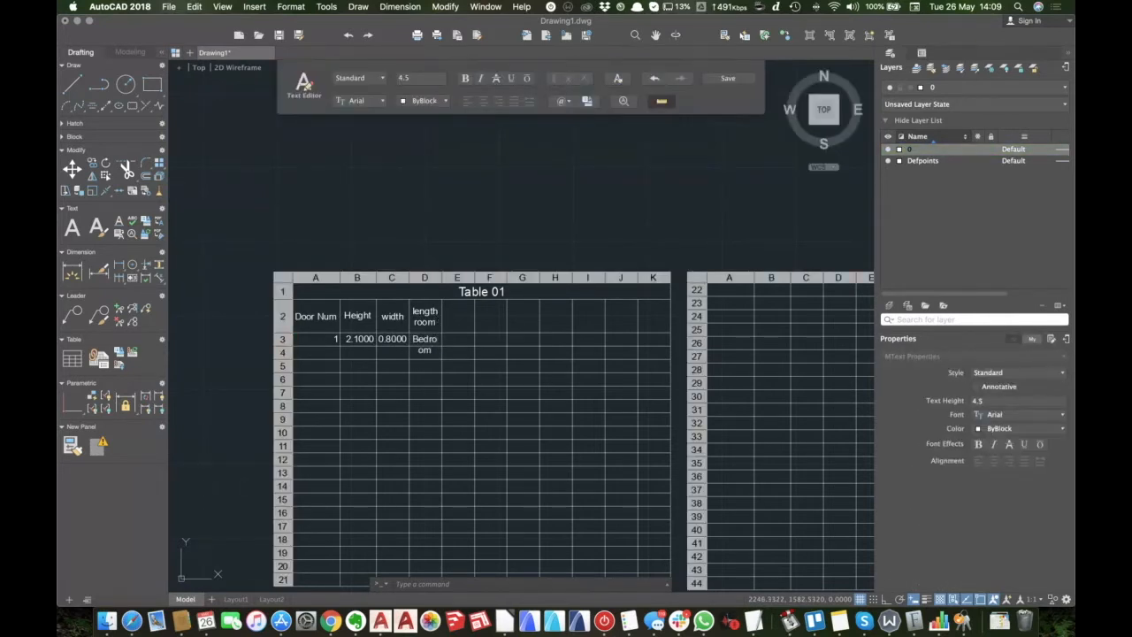
Shorten the column D heading in row 2 to "room".
{"action": "left_click", "coordinate": [435, 314]}
{"action": "double_click", "coordinate": [424, 311]}
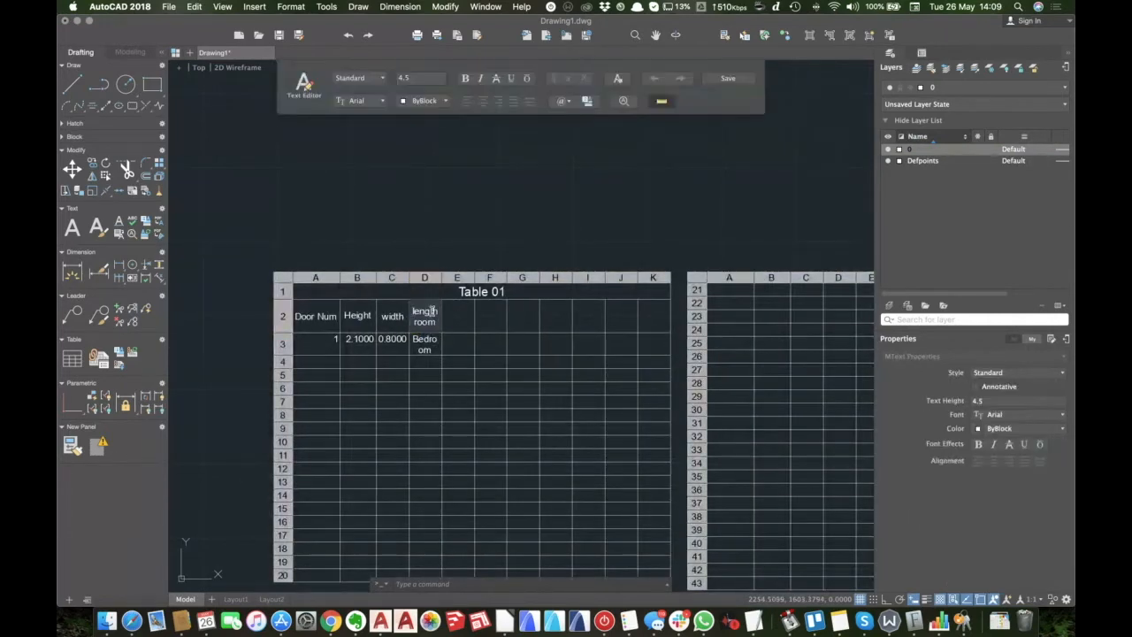
{"action": "key", "text": "BackSpace"}
{"action": "key", "text": "BackSpace"}
{"action": "key", "text": "BackSpace"}
{"action": "key", "text": "BackSpace"}
{"action": "left_click", "coordinate": [434, 217]}
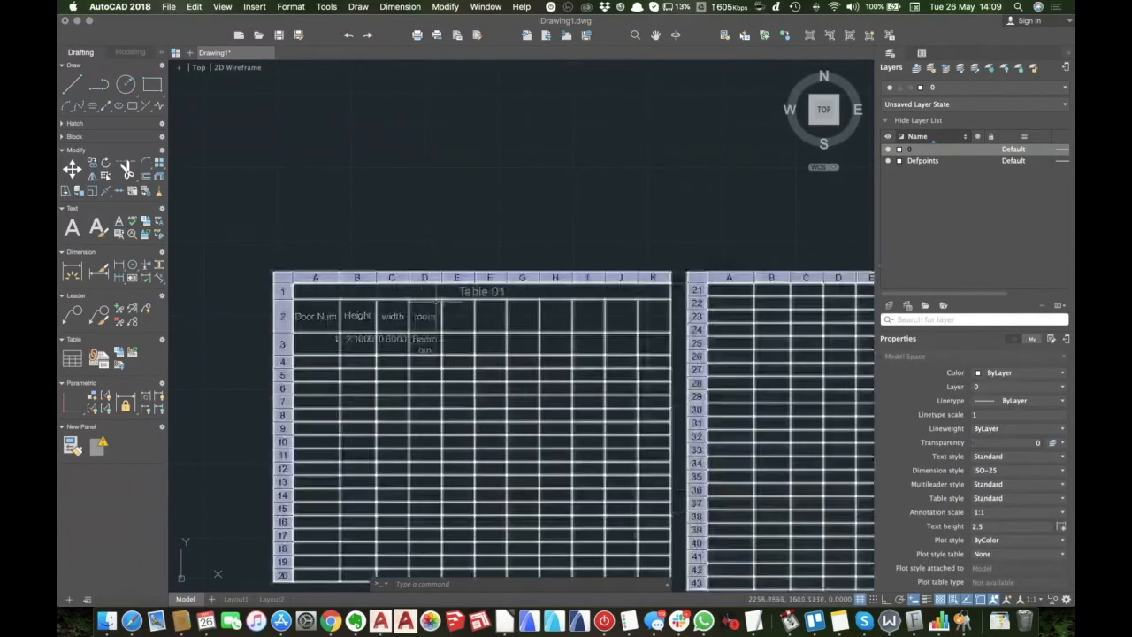
Widen column D by stretching its right edge until "Bedroom" fits on one line, and deselect the table.
{"action": "left_click", "coordinate": [442, 305]}
{"action": "left_click", "coordinate": [437, 305]}
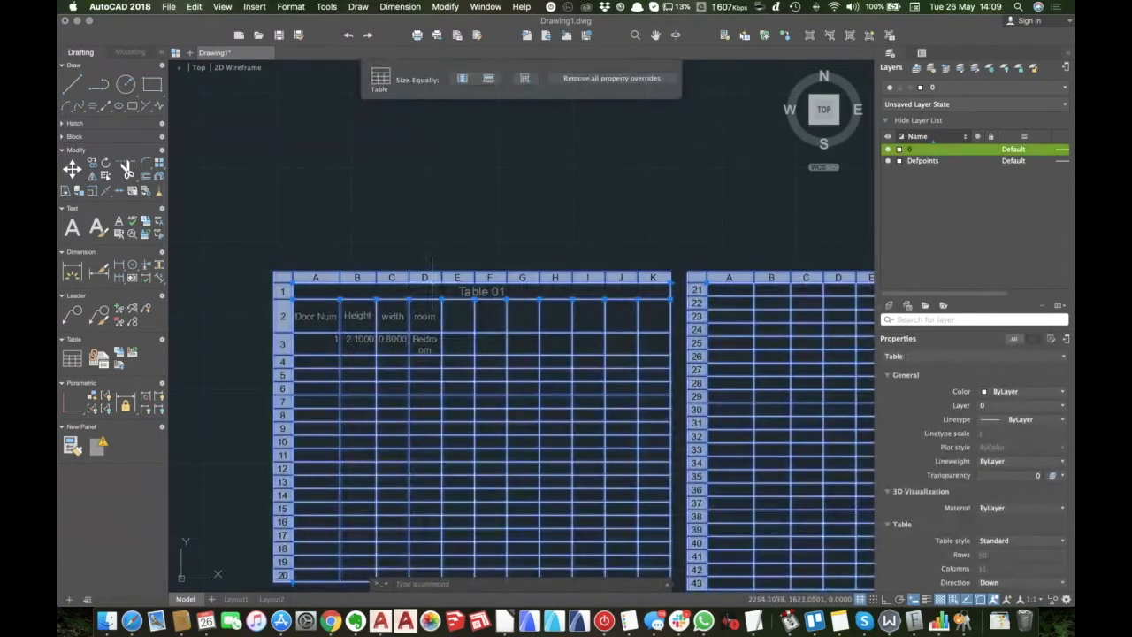
{"action": "left_click", "coordinate": [431, 279]}
{"action": "left_click", "coordinate": [440, 440]}
{"action": "left_click", "coordinate": [450, 440]}
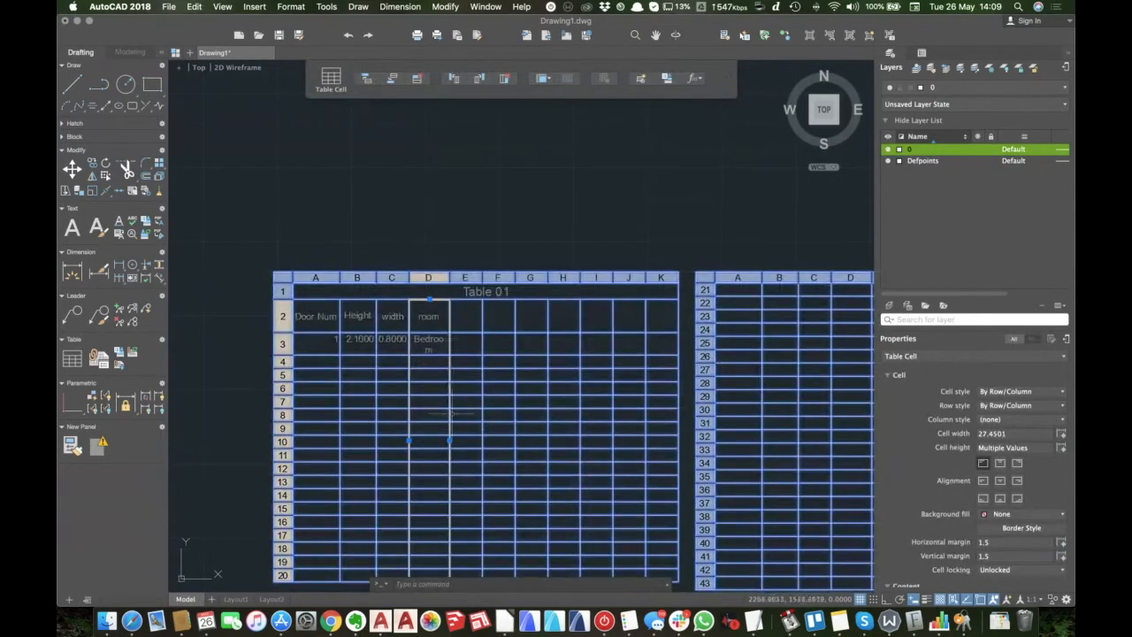
{"action": "left_click", "coordinate": [450, 440]}
{"action": "left_click", "coordinate": [456, 439]}
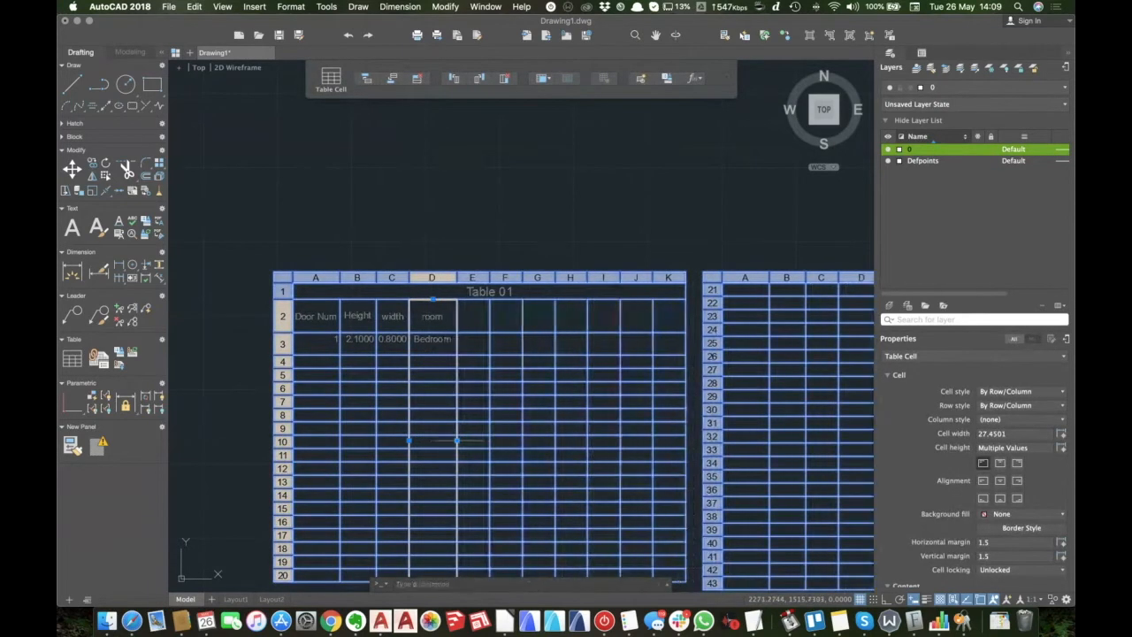
{"action": "left_click", "coordinate": [417, 202]}
{"action": "left_click", "coordinate": [384, 196]}
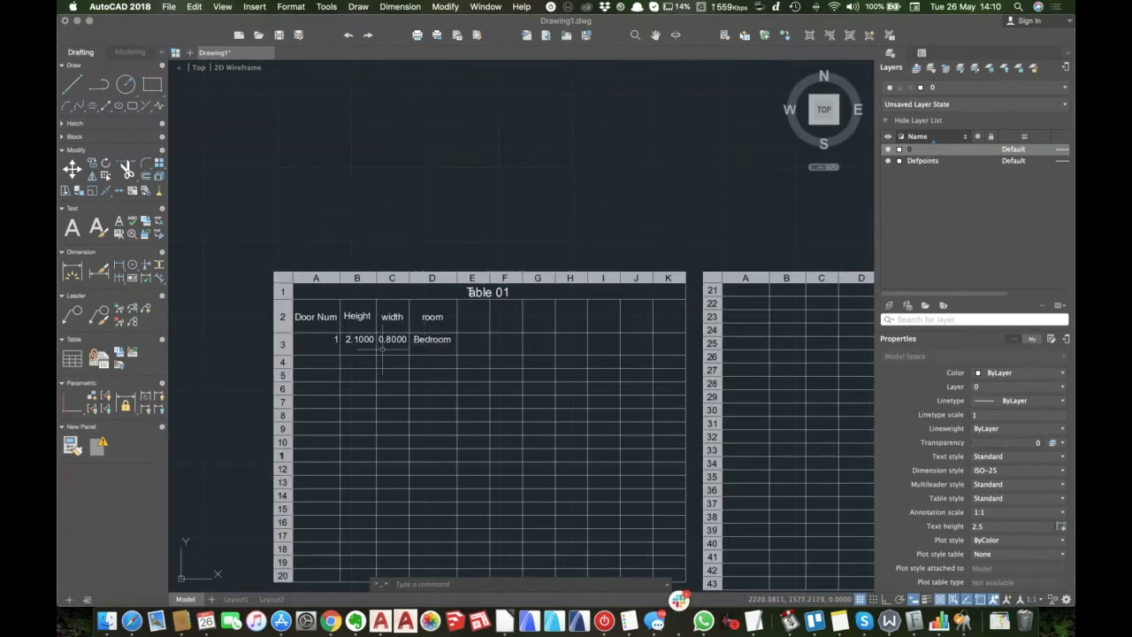
{"action": "scroll", "coordinate": [320, 309], "scroll_direction": "up", "scroll_amount": 1}
{"action": "scroll", "coordinate": [329, 314], "scroll_direction": "up", "scroll_amount": 1}
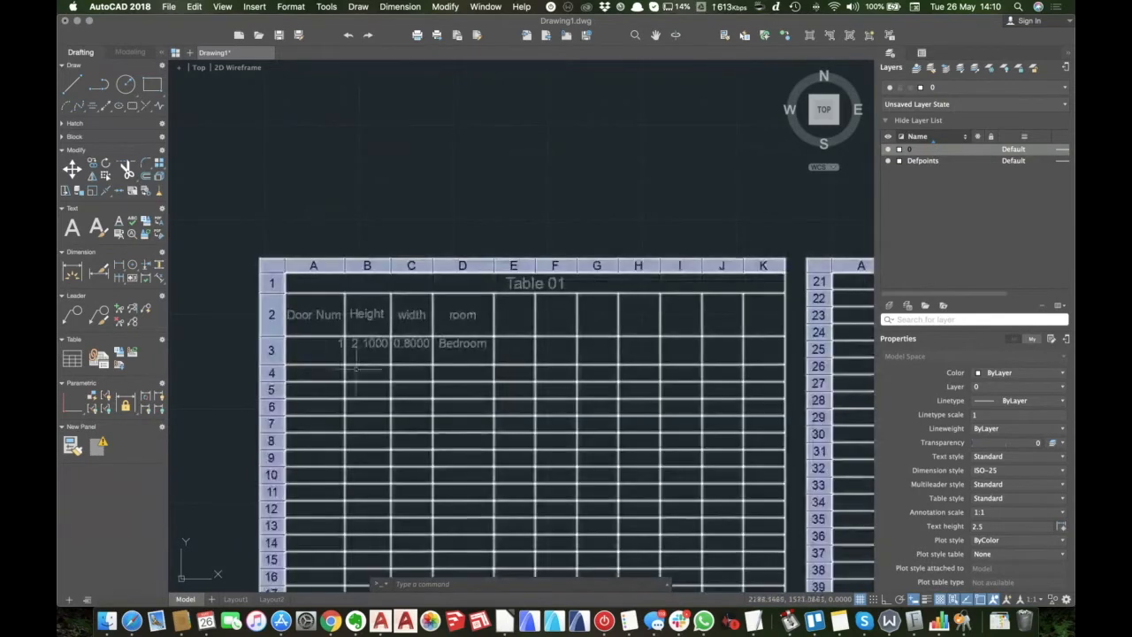
{"action": "scroll", "coordinate": [540, 321], "scroll_direction": "down", "scroll_amount": 5}
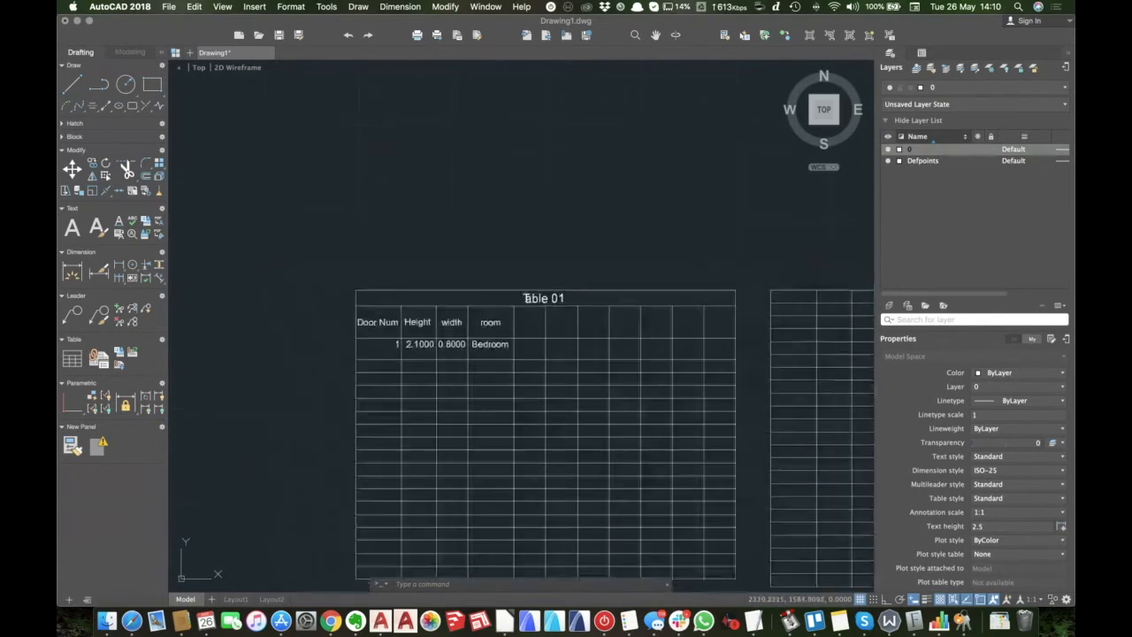
{"action": "scroll", "coordinate": [586, 327], "scroll_direction": "down", "scroll_amount": 4}
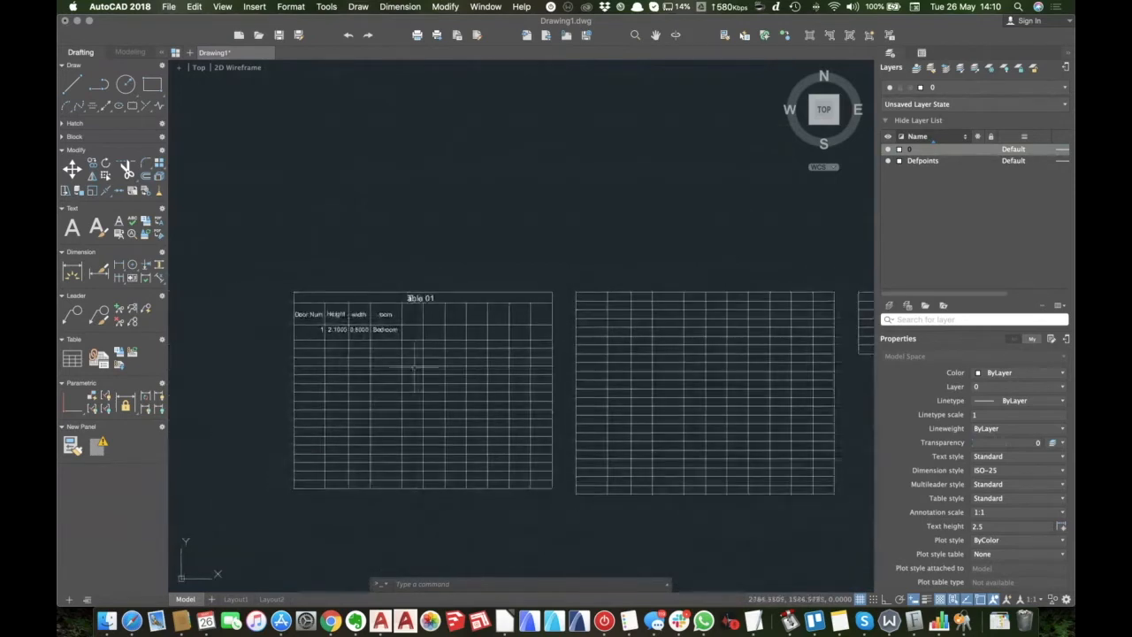
{"action": "left_click", "coordinate": [441, 398]}
{"action": "left_click", "coordinate": [440, 395]}
{"action": "key", "text": "Escape"}
Insert a new table of two columns and seven rows above Table 01 and title it "Room Areas".
{"action": "middle_click_drag", "start_coordinate": [432, 291], "coordinate": [405, 412]}
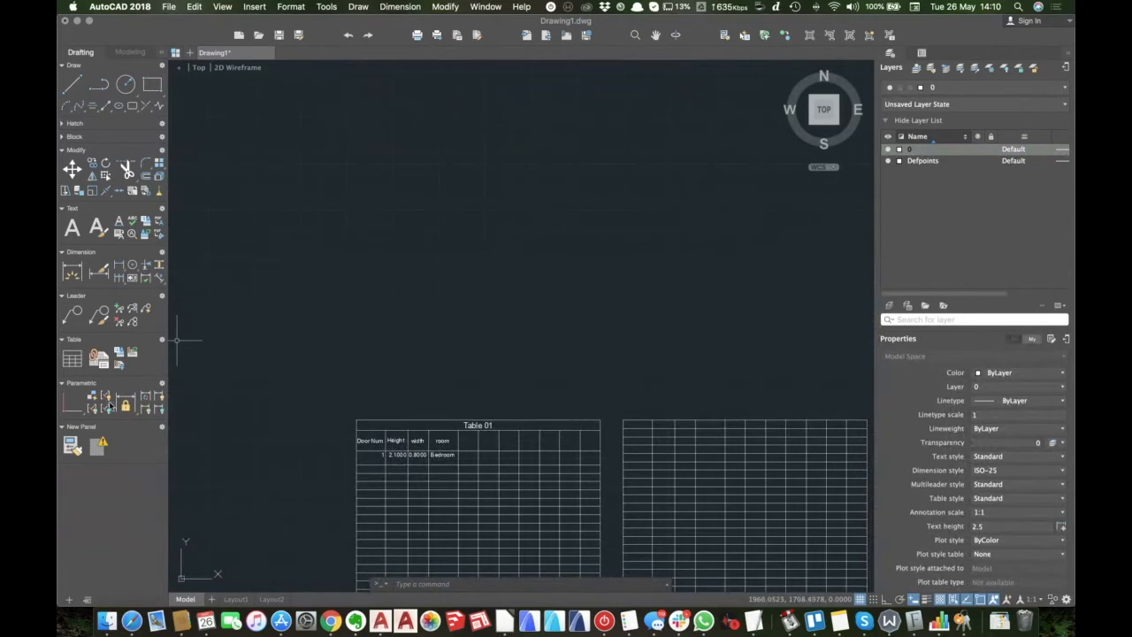
{"action": "left_click", "coordinate": [72, 359]}
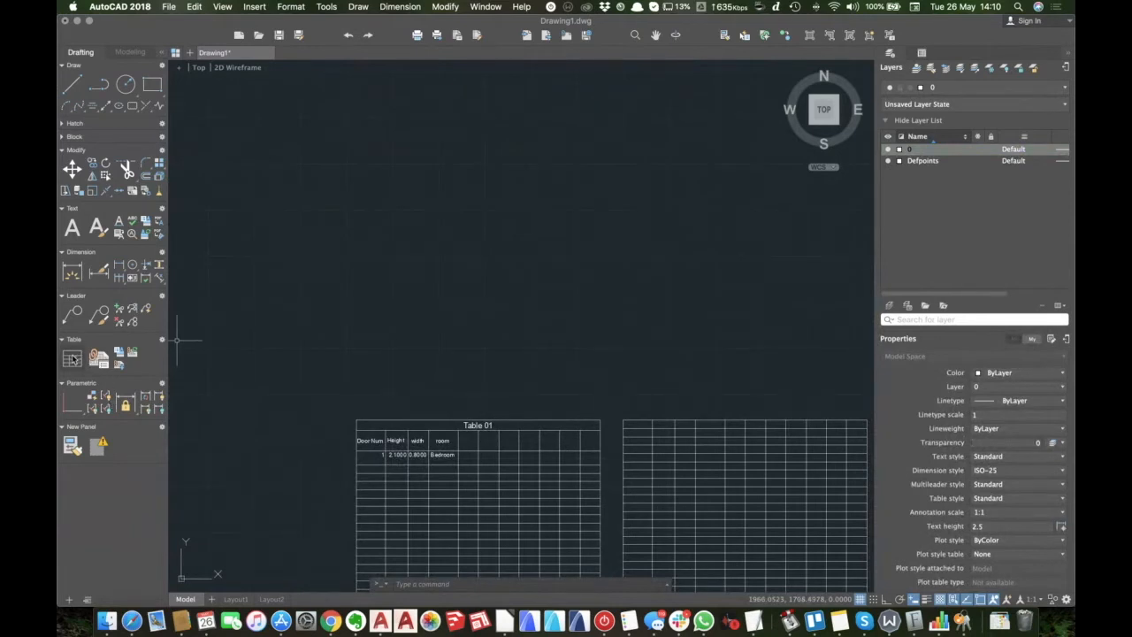
{"action": "left_click", "coordinate": [354, 259]}
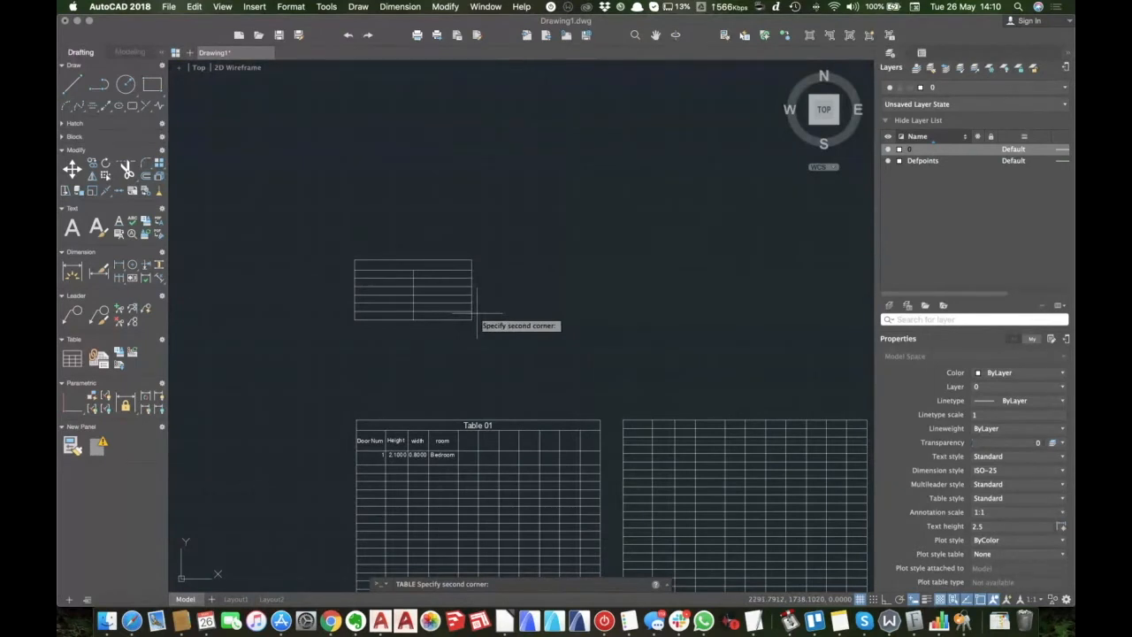
{"action": "left_click", "coordinate": [476, 315]}
{"action": "type", "text": "Room Areas"}
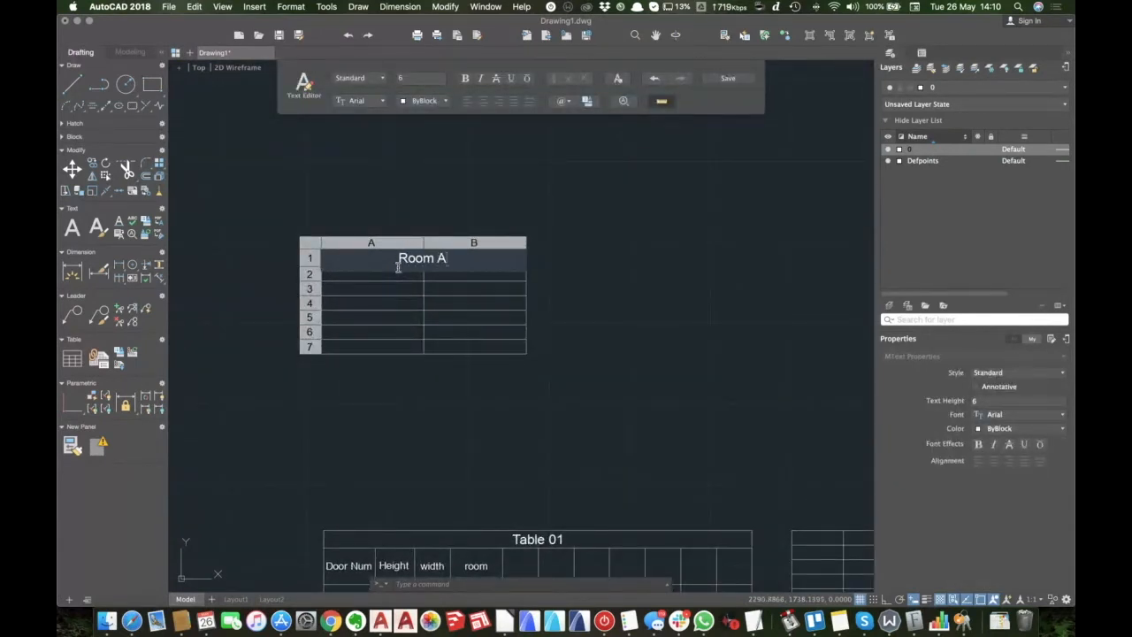
Enter "Bedroom" in cell A2 and "Kitchen" in cell A3 of the Room Areas table and finish editing.
{"action": "left_click", "coordinate": [395, 281]}
{"action": "left_click", "coordinate": [388, 281]}
{"action": "double_click", "coordinate": [386, 278]}
{"action": "type", "text": "Bedroom"}
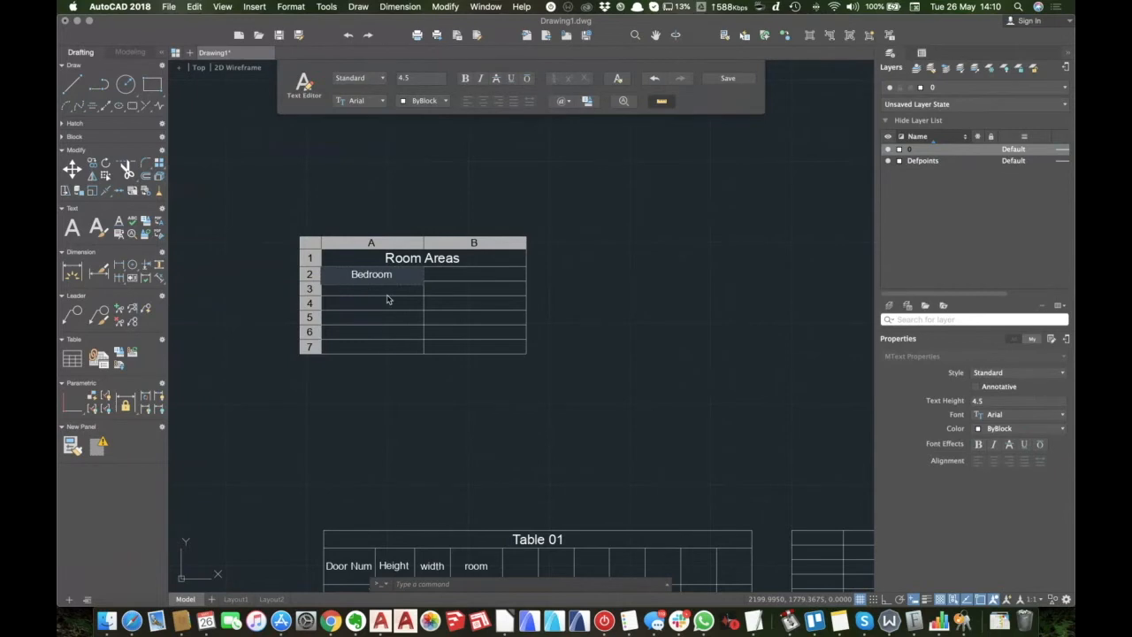
{"action": "left_click", "coordinate": [388, 299]}
{"action": "left_click", "coordinate": [382, 290]}
{"action": "double_click", "coordinate": [381, 289]}
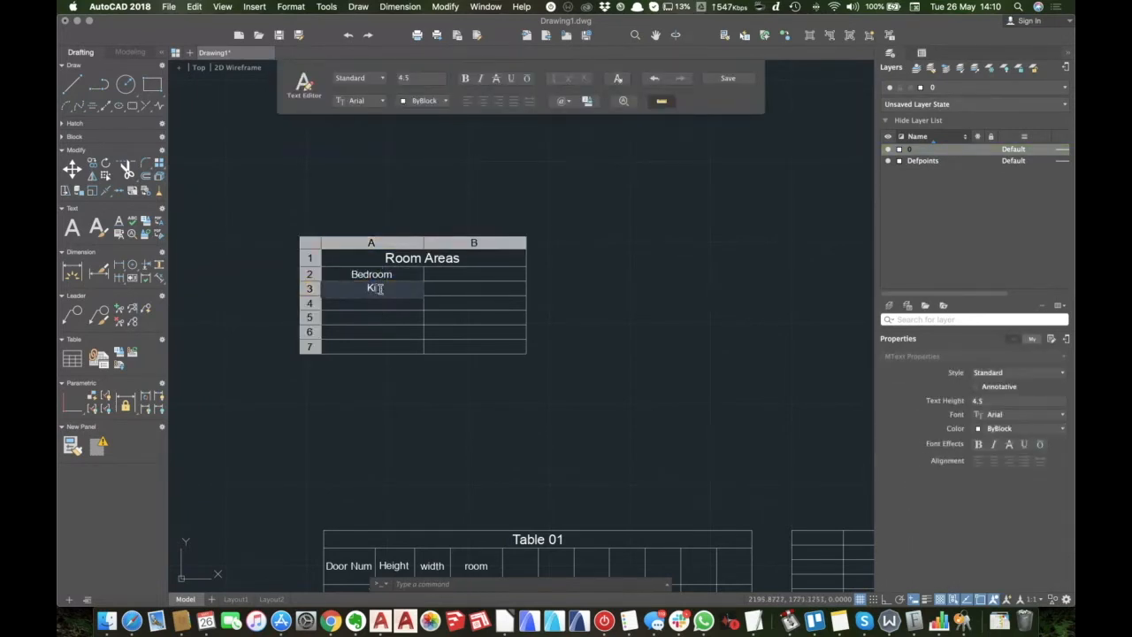
{"action": "left_click", "coordinate": [645, 393]}
Scale the Room Areas table by a factor of 100 from its lower-left corner.
{"action": "scroll", "coordinate": [589, 336], "scroll_direction": "down", "scroll_amount": 5}
{"action": "middle_click_drag", "start_coordinate": [611, 227], "coordinate": [474, 291]}
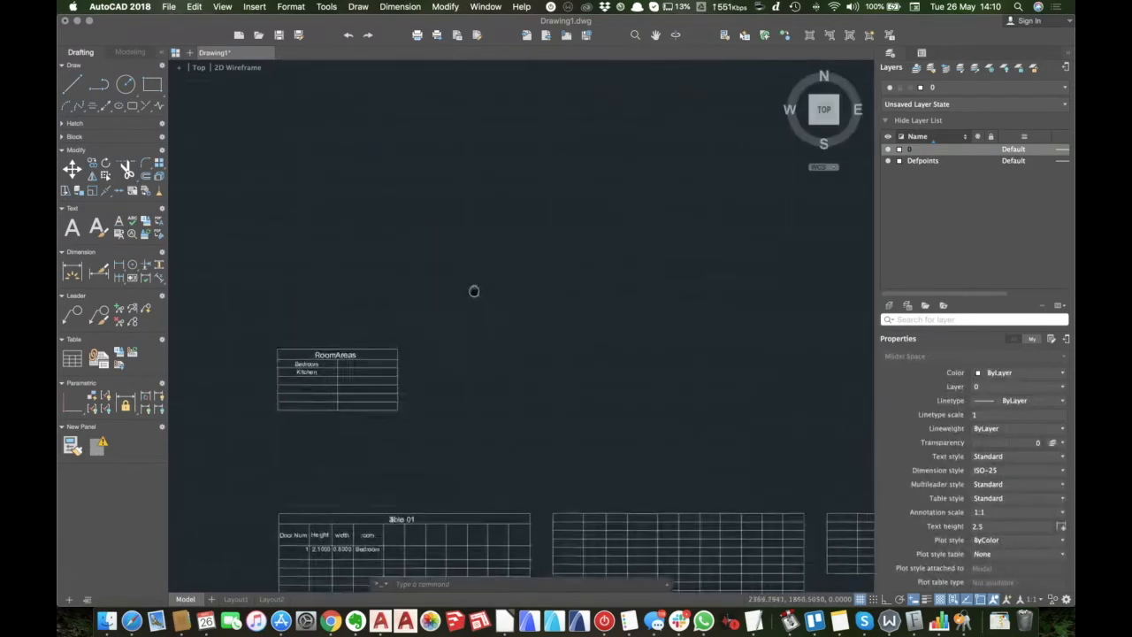
{"action": "scroll", "coordinate": [308, 315], "scroll_direction": "down", "scroll_amount": 3}
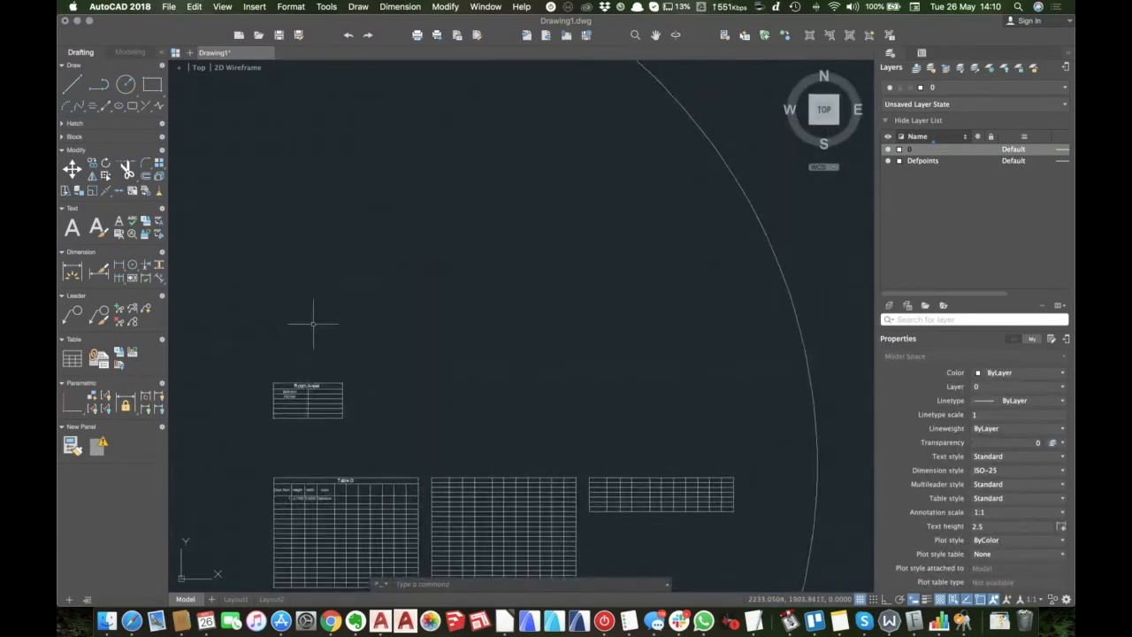
{"action": "left_click", "coordinate": [288, 403]}
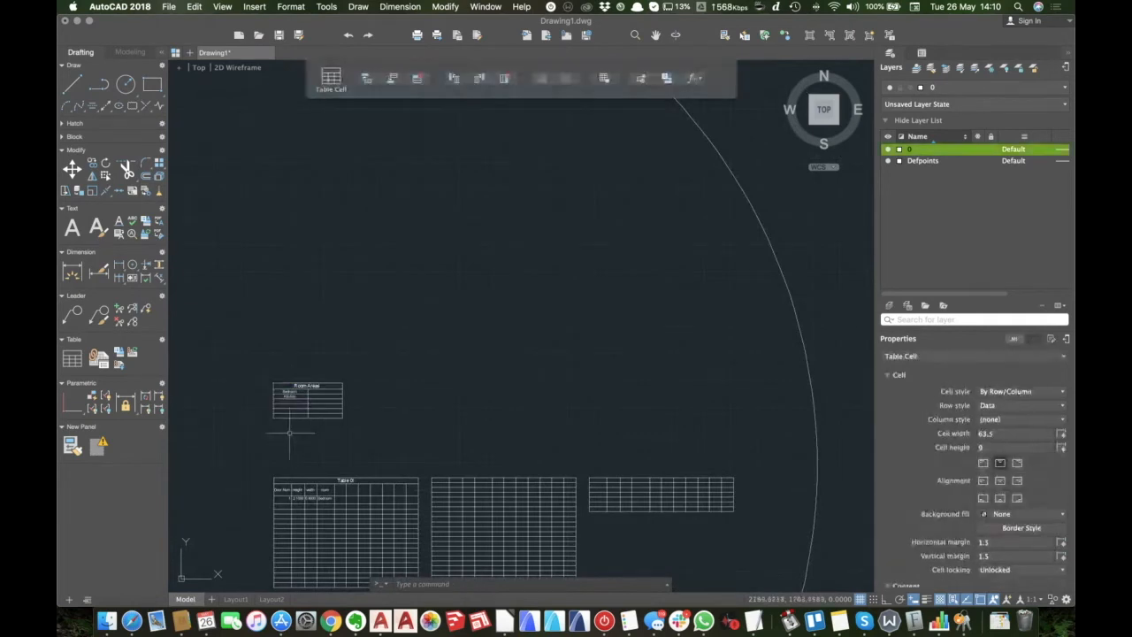
{"action": "left_click", "coordinate": [271, 383]}
{"action": "left_click", "coordinate": [272, 388]}
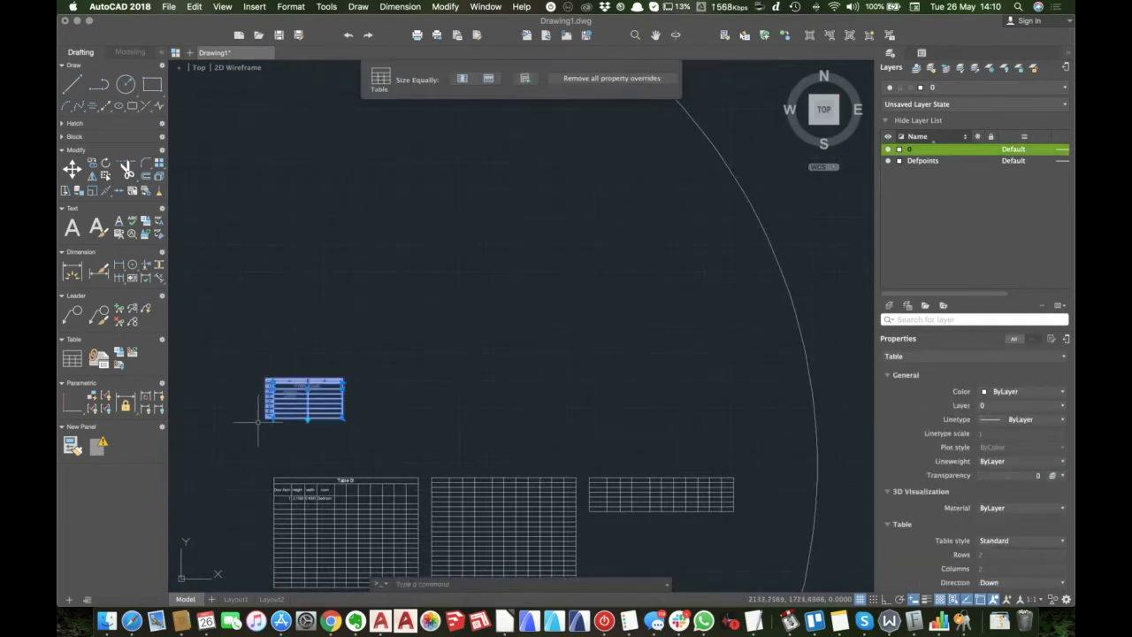
{"action": "type", "text": "sc"}
{"action": "key", "text": "Return"}
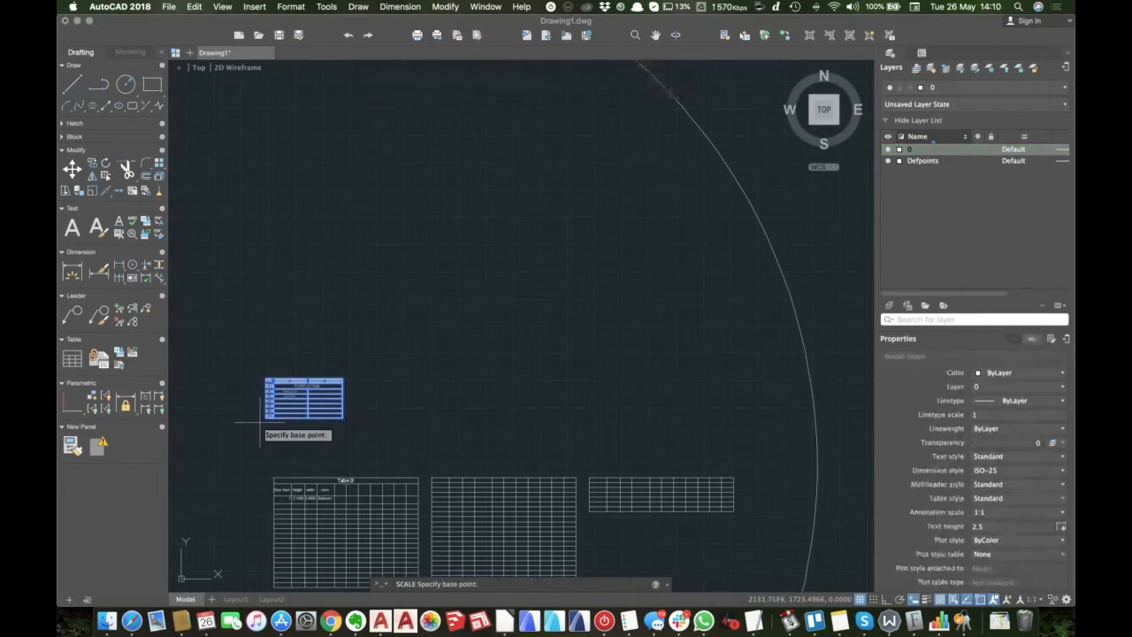
{"action": "left_click", "coordinate": [270, 418]}
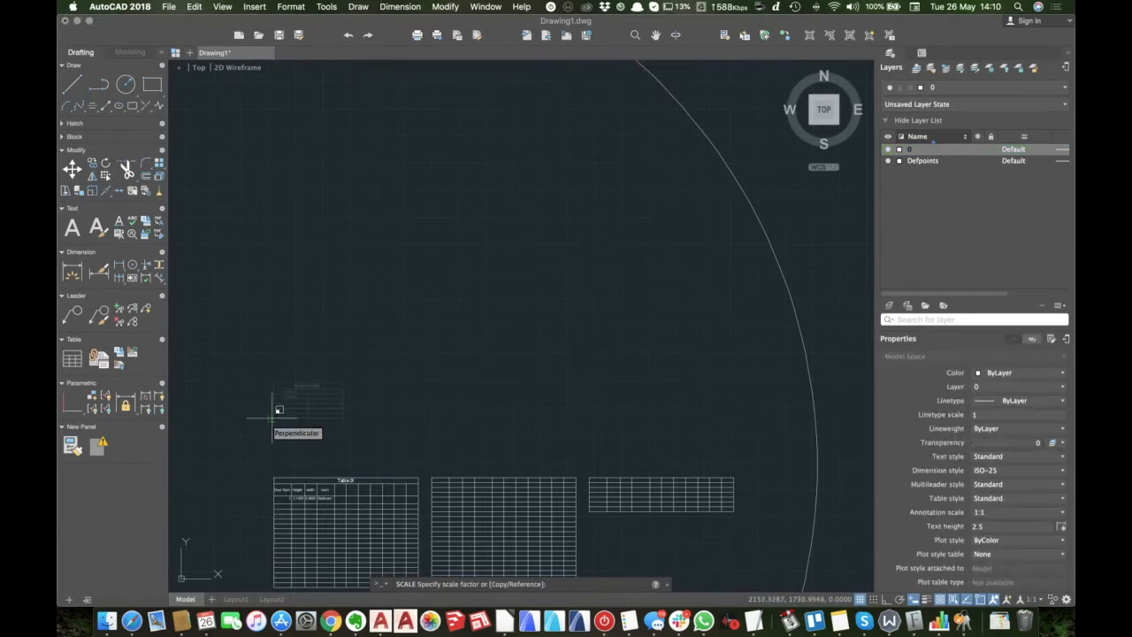
{"action": "type", "text": "100"}
{"action": "key", "text": "Return"}
{"action": "scroll", "coordinate": [276, 411], "scroll_direction": "down", "scroll_amount": 5}
{"action": "scroll", "coordinate": [277, 411], "scroll_direction": "down", "scroll_amount": 6}
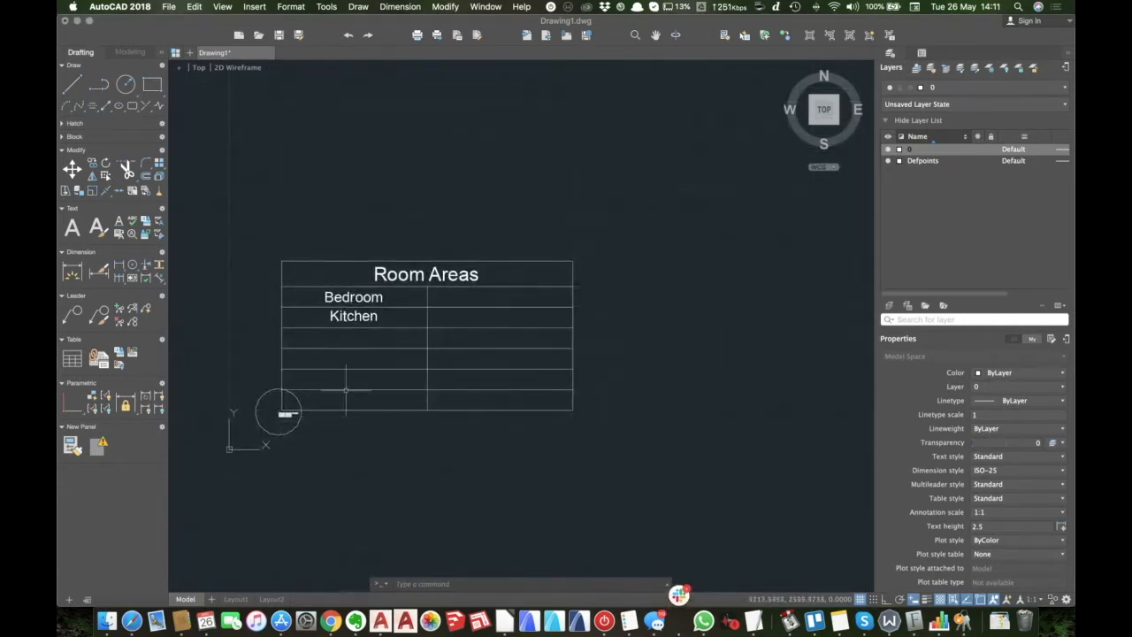
Draw a 10000 by 10000 rectangle up and to the right of the enlarged Room Areas table.
{"action": "scroll", "coordinate": [350, 386], "scroll_direction": "down", "scroll_amount": 1}
{"action": "middle_click_drag", "start_coordinate": [539, 334], "coordinate": [420, 361]}
{"action": "scroll", "coordinate": [419, 362], "scroll_direction": "down", "scroll_amount": 1}
{"action": "type", "text": "rec"}
{"action": "key", "text": "Return"}
{"action": "left_click", "coordinate": [480, 203]}
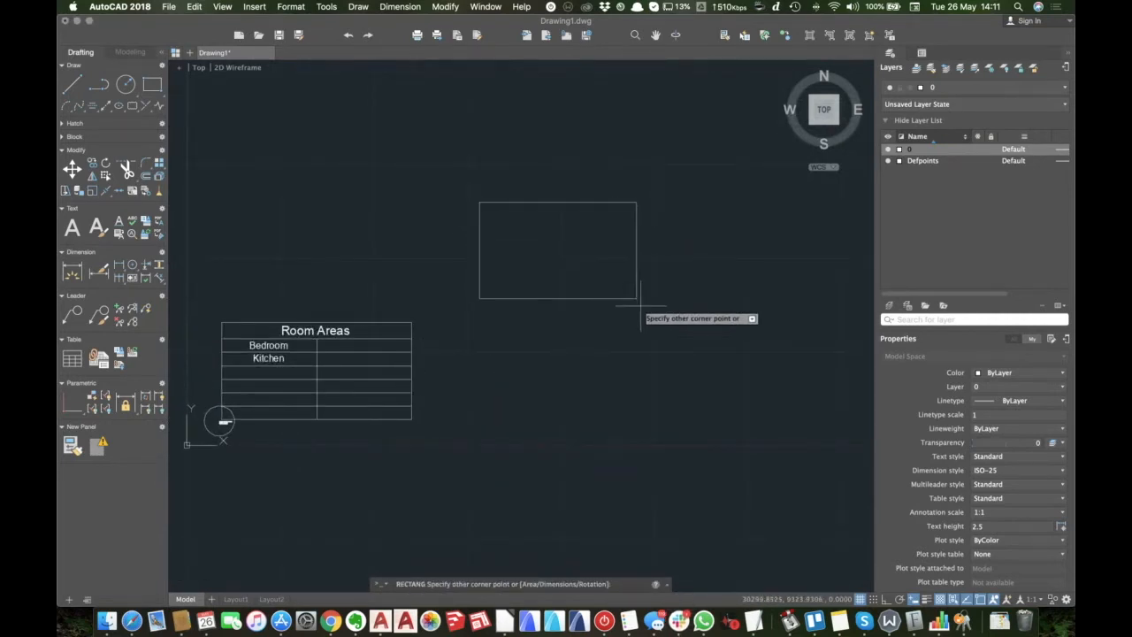
{"action": "type", "text": "100"}
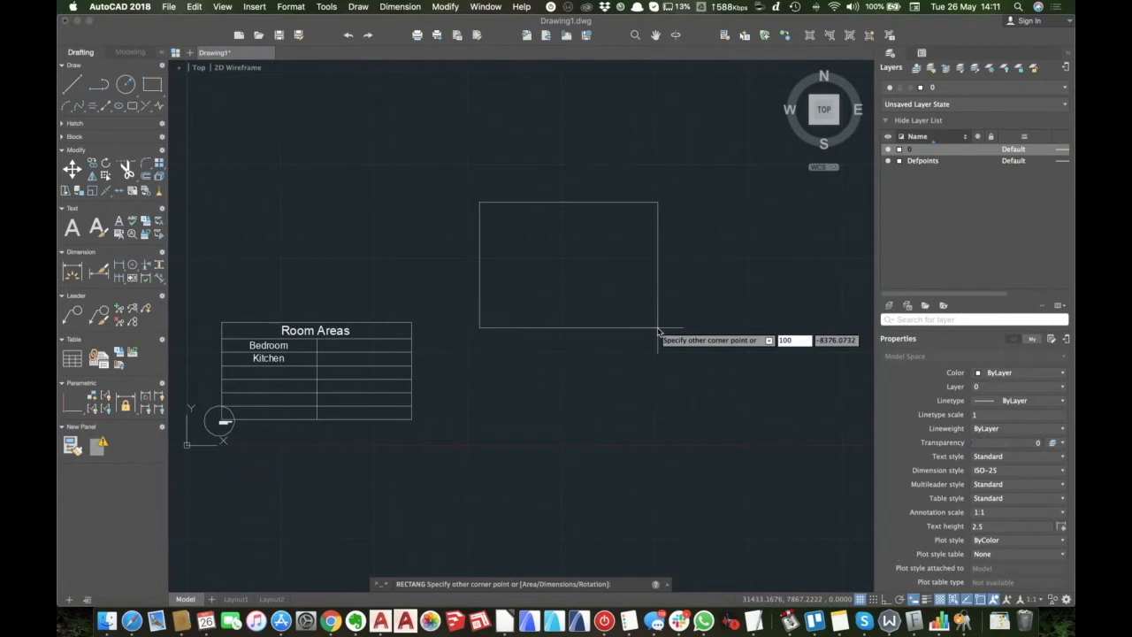
{"action": "type", "text": "d"}
{"action": "key", "text": "Return"}
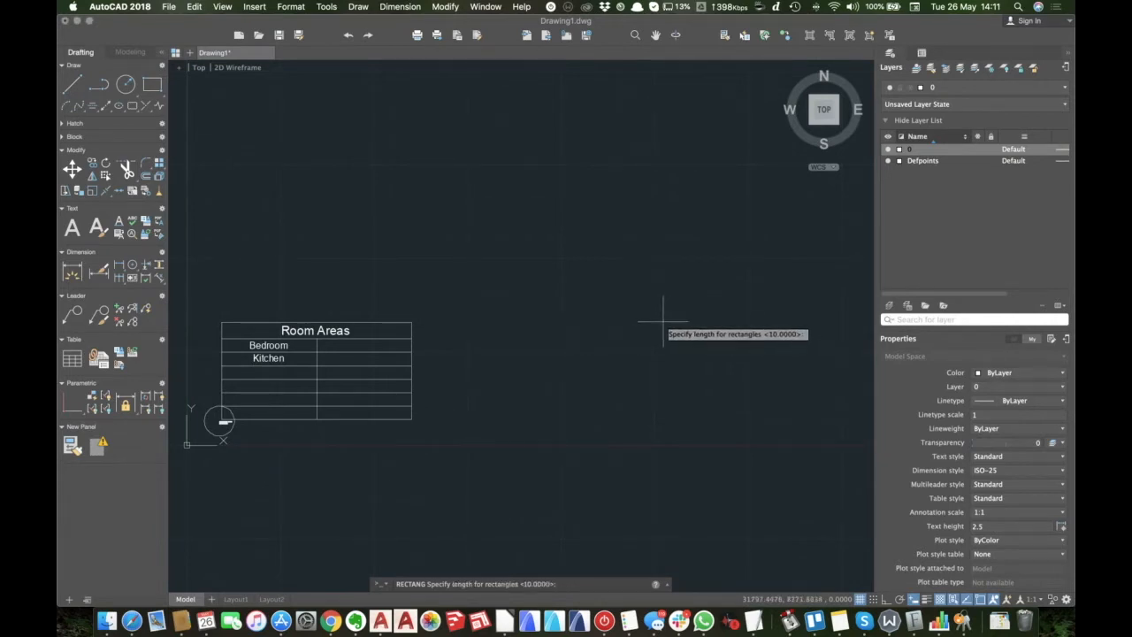
{"action": "type", "text": "10000"}
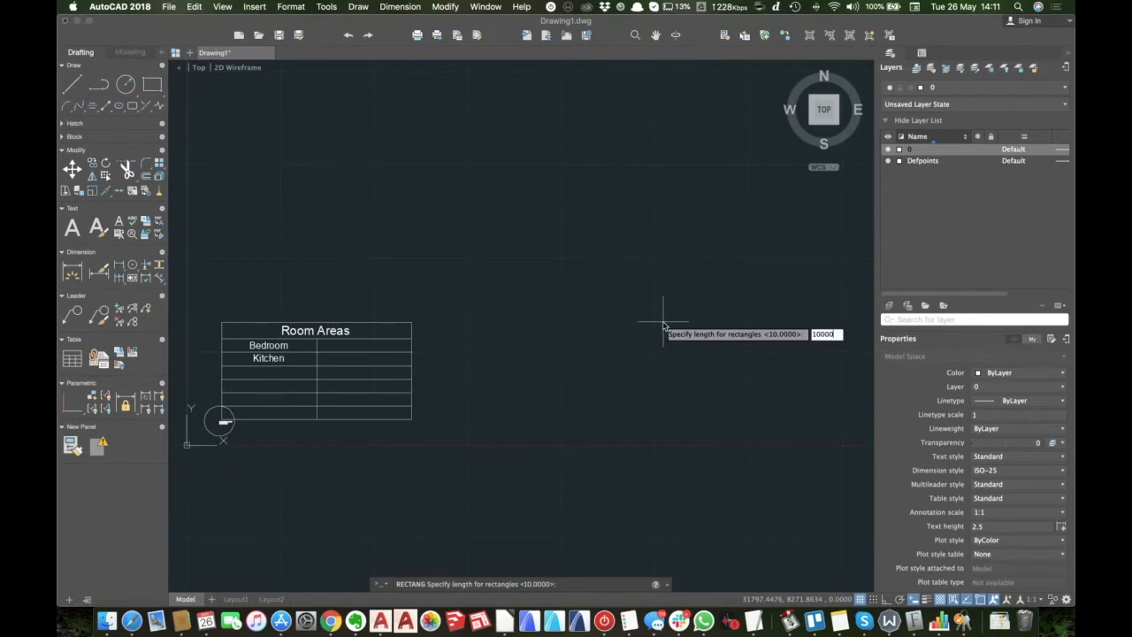
{"action": "key", "text": "Return"}
{"action": "type", "text": "10000"}
{"action": "key", "text": "Return"}
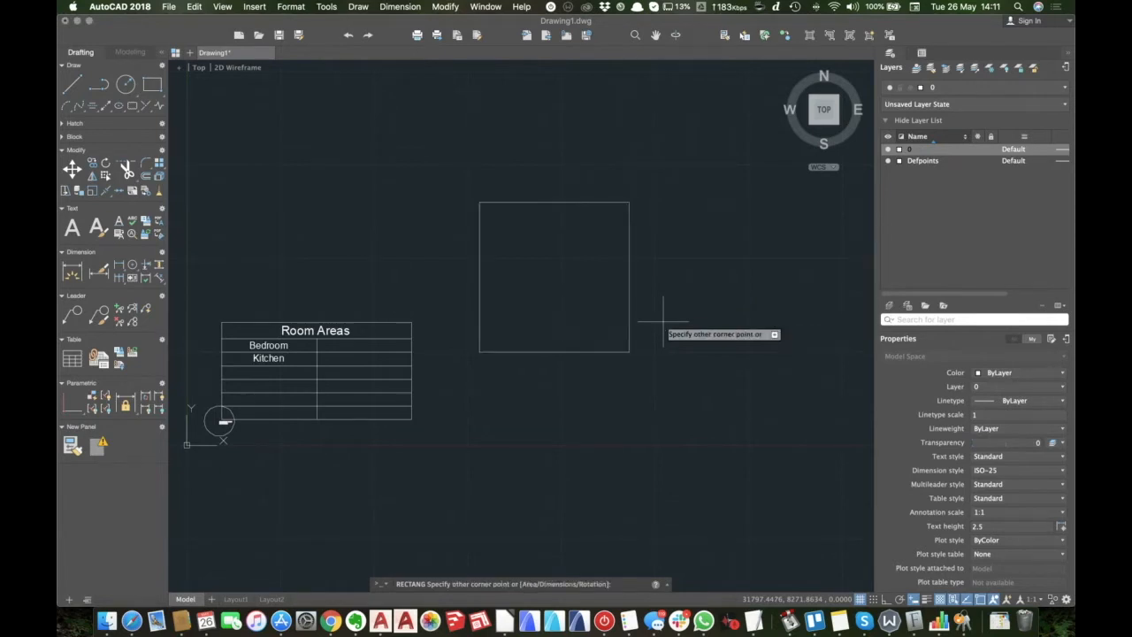
{"action": "left_click", "coordinate": [688, 316]}
{"action": "scroll", "coordinate": [499, 306], "scroll_direction": "up", "scroll_amount": 2}
{"action": "scroll", "coordinate": [508, 313], "scroll_direction": "left", "scroll_amount": 3}
{"action": "type", "text": "pl"}
{"action": "key", "text": "Return"}
{"action": "scroll", "coordinate": [571, 267], "scroll_direction": "down", "scroll_amount": 1}
{"action": "key", "text": "Escape"}
Place a vertical and a horizontal construction line through the square to divide it into four rooms.
{"action": "type", "text": "xl"}
{"action": "key", "text": "Return"}
{"action": "left_click", "coordinate": [613, 228]}
{"action": "scroll", "coordinate": [615, 225], "scroll_direction": "down", "scroll_amount": 1}
{"action": "left_click", "coordinate": [617, 226]}
{"action": "type", "text": "h"}
{"action": "key", "text": "Return"}
{"action": "left_click", "coordinate": [581, 267]}
{"action": "key", "text": "Escape"}
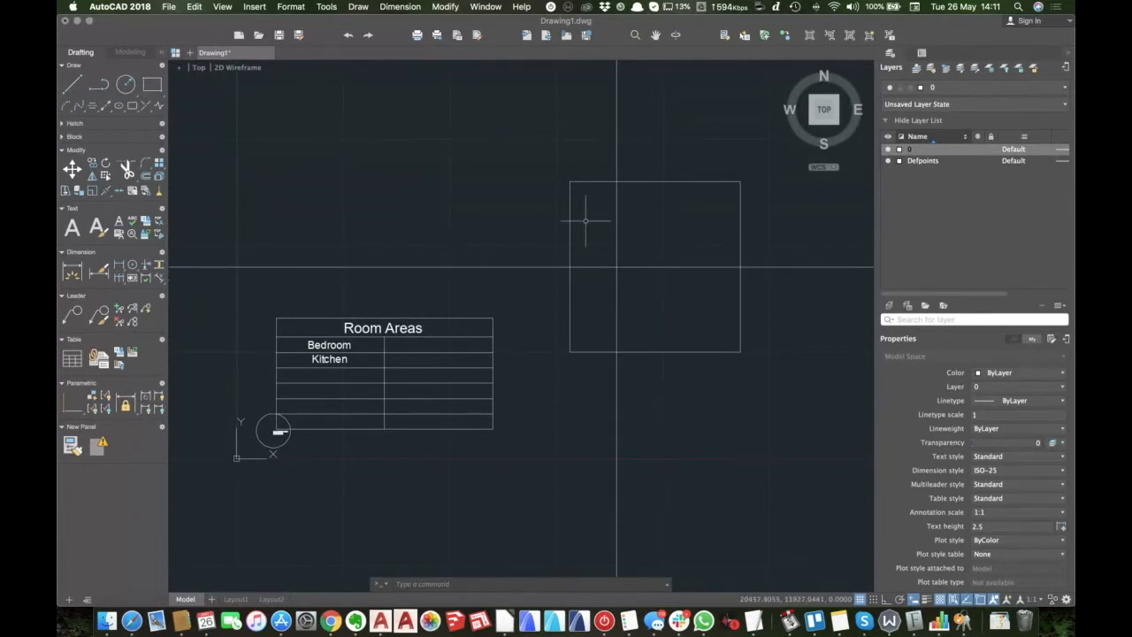
Add the multiline text "Kitchen" in the square's upper-left room.
{"action": "scroll", "coordinate": [585, 221], "scroll_direction": "up", "scroll_amount": 2}
{"action": "type", "text": "t"}
{"action": "key", "text": "Return"}
{"action": "left_click", "coordinate": [579, 200]}
{"action": "left_click", "coordinate": [604, 236]}
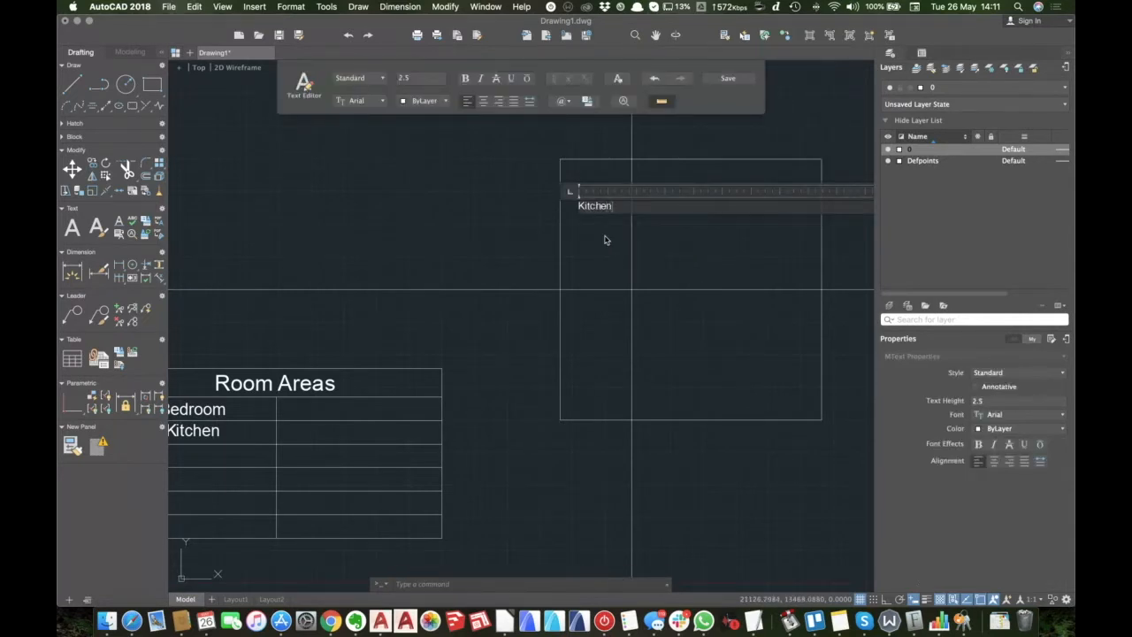
{"action": "left_click", "coordinate": [542, 251]}
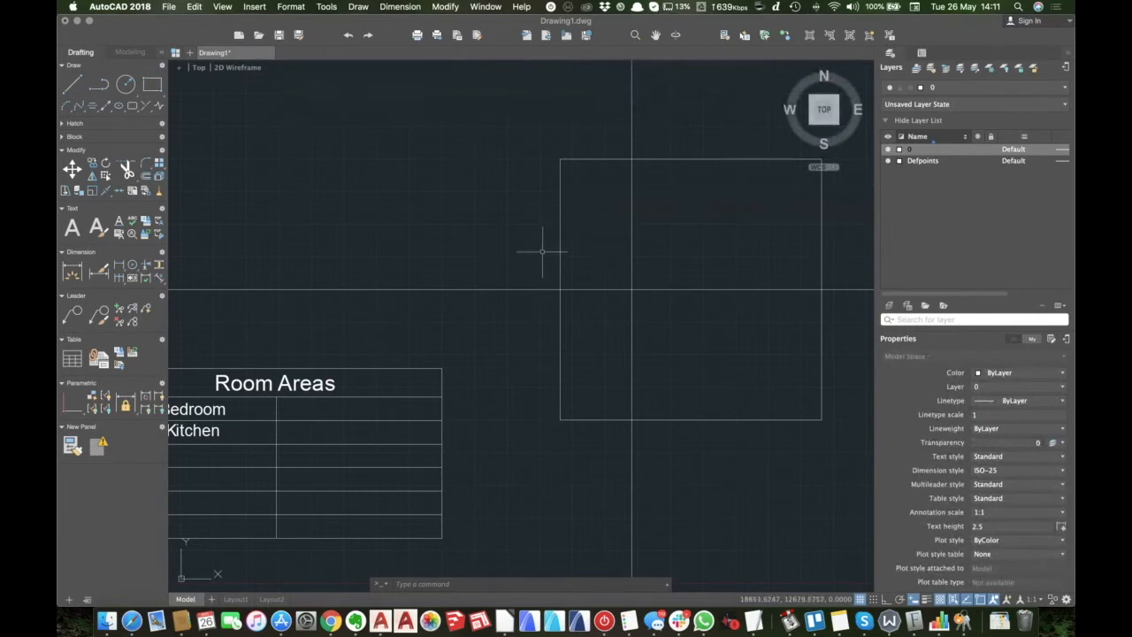
Set the text height of the "Kitchen" label to 250 and deselect it.
{"action": "left_click", "coordinate": [506, 111]}
{"action": "left_click", "coordinate": [696, 342]}
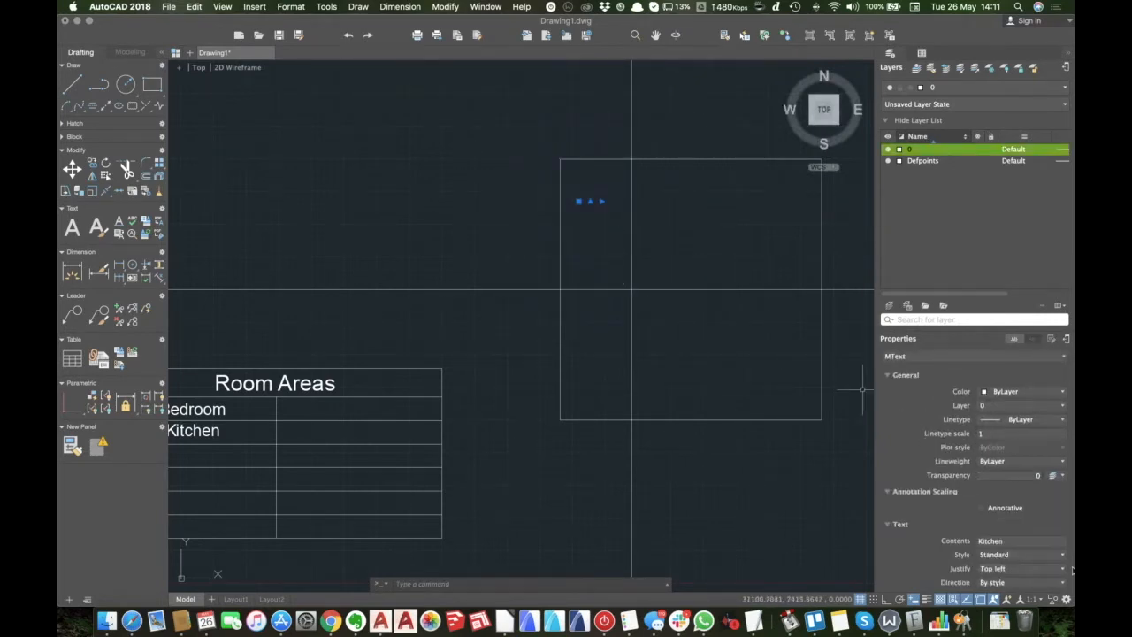
{"action": "scroll", "coordinate": [991, 523], "scroll_direction": "down", "scroll_amount": 3}
{"action": "scroll", "coordinate": [991, 523], "scroll_direction": "down", "scroll_amount": 1}
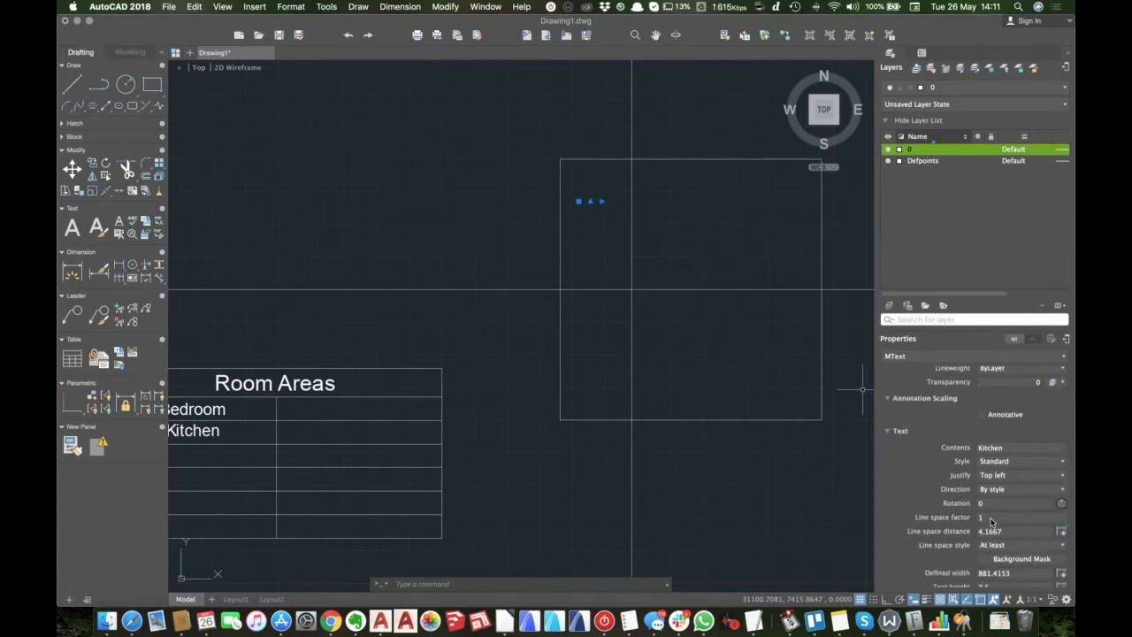
{"action": "scroll", "coordinate": [992, 517], "scroll_direction": "down", "scroll_amount": 2}
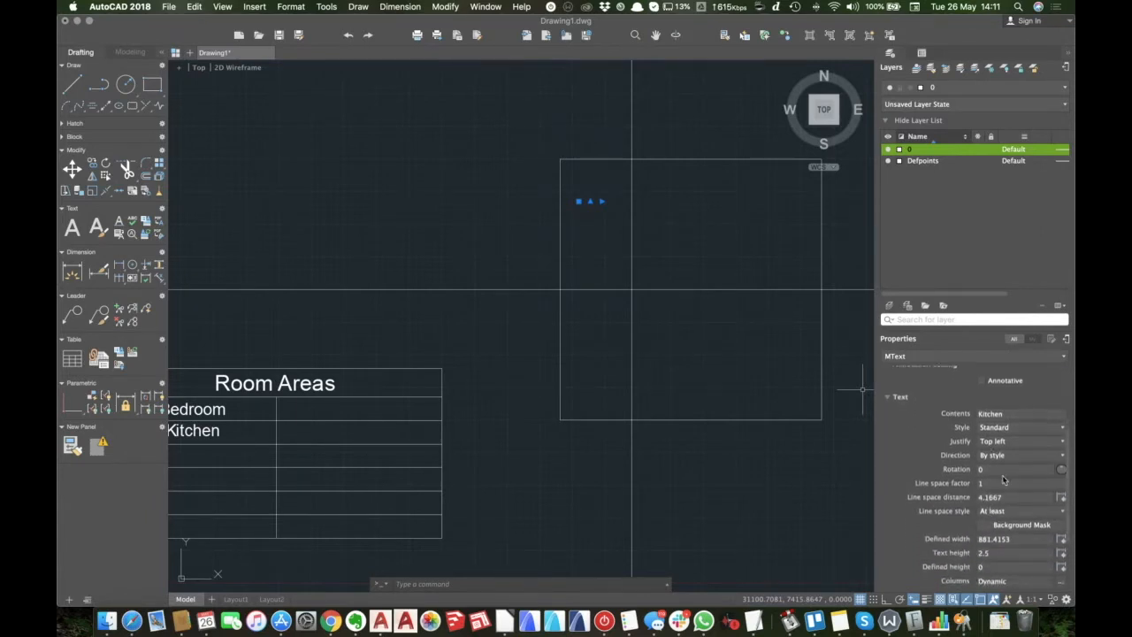
{"action": "scroll", "coordinate": [1002, 495], "scroll_direction": "down", "scroll_amount": 3}
{"action": "left_click", "coordinate": [999, 503]}
{"action": "type", "text": "250"}
{"action": "key", "text": "Return"}
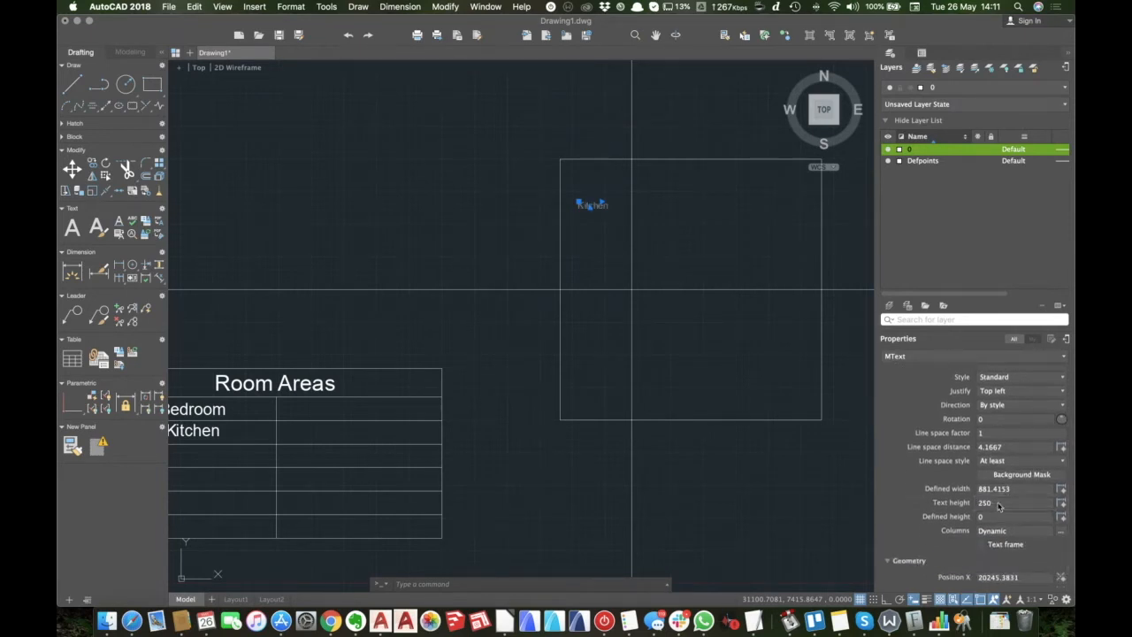
{"action": "key", "text": "Escape"}
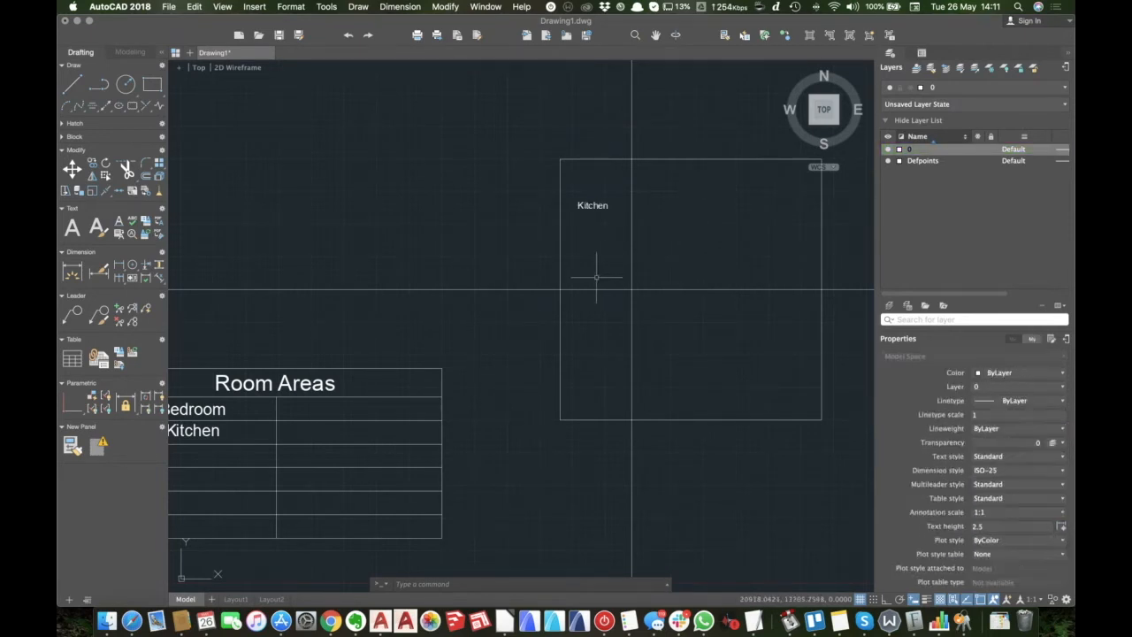
Copy the "Kitchen" label horizontally into the upper-right room and change the copy's text to "Bedroom".
{"action": "left_click", "coordinate": [588, 205]}
{"action": "type", "text": "co"}
{"action": "key", "text": "Return"}
{"action": "left_click", "coordinate": [591, 249]}
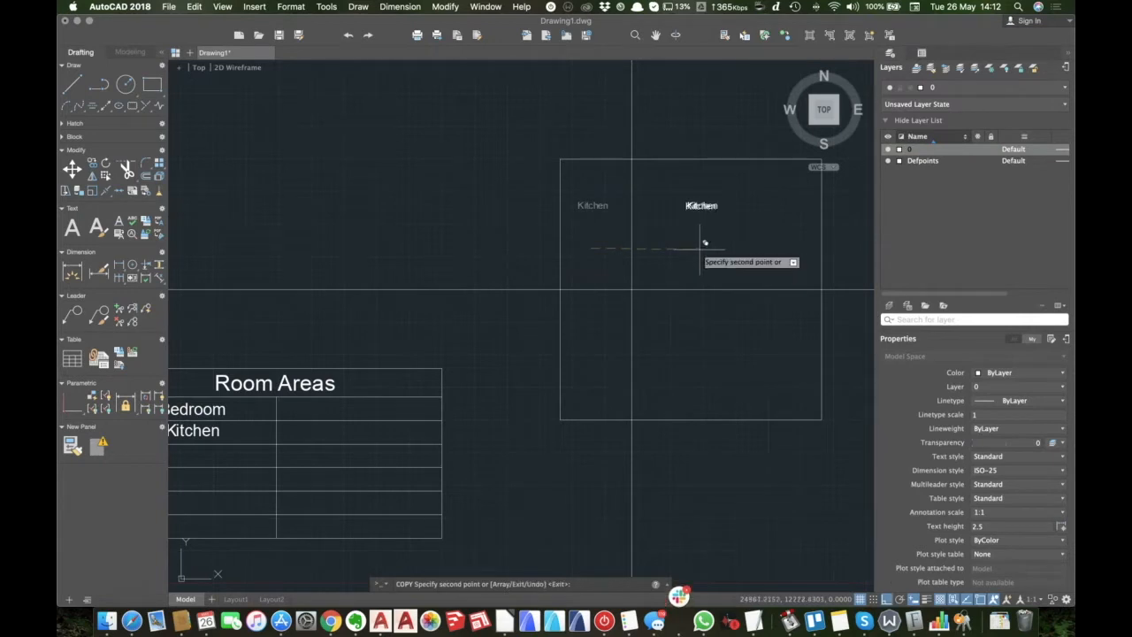
{"action": "left_click", "coordinate": [701, 202]}
{"action": "double_click", "coordinate": [703, 222]}
{"action": "type", "text": "Bedroom"}
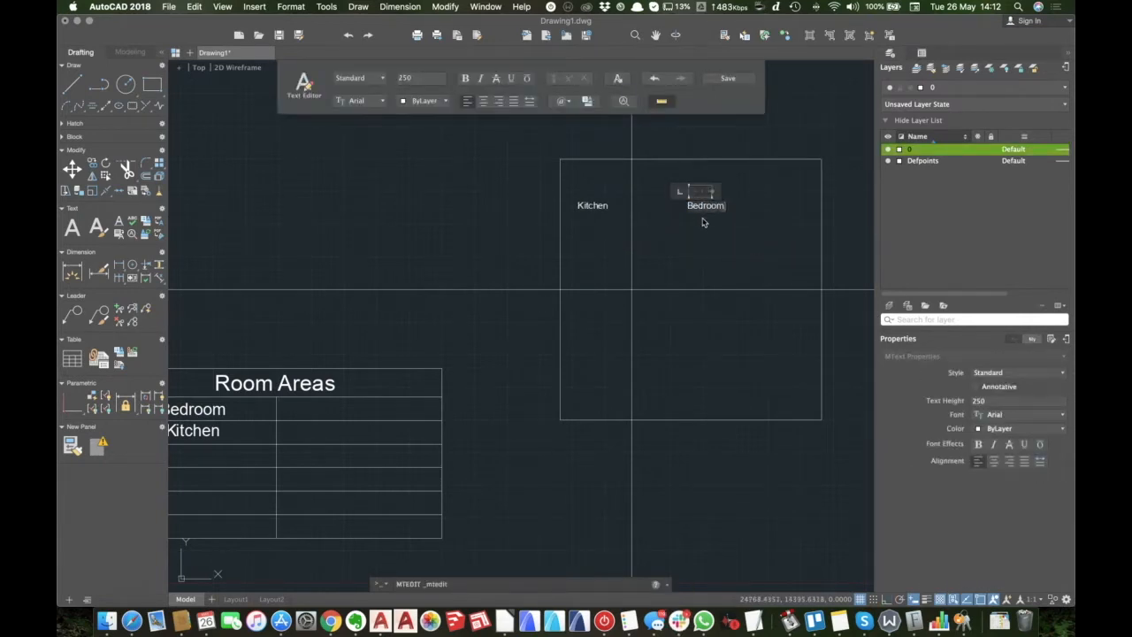
{"action": "left_click", "coordinate": [499, 247]}
{"action": "scroll", "coordinate": [567, 217], "scroll_direction": "up", "scroll_amount": 3}
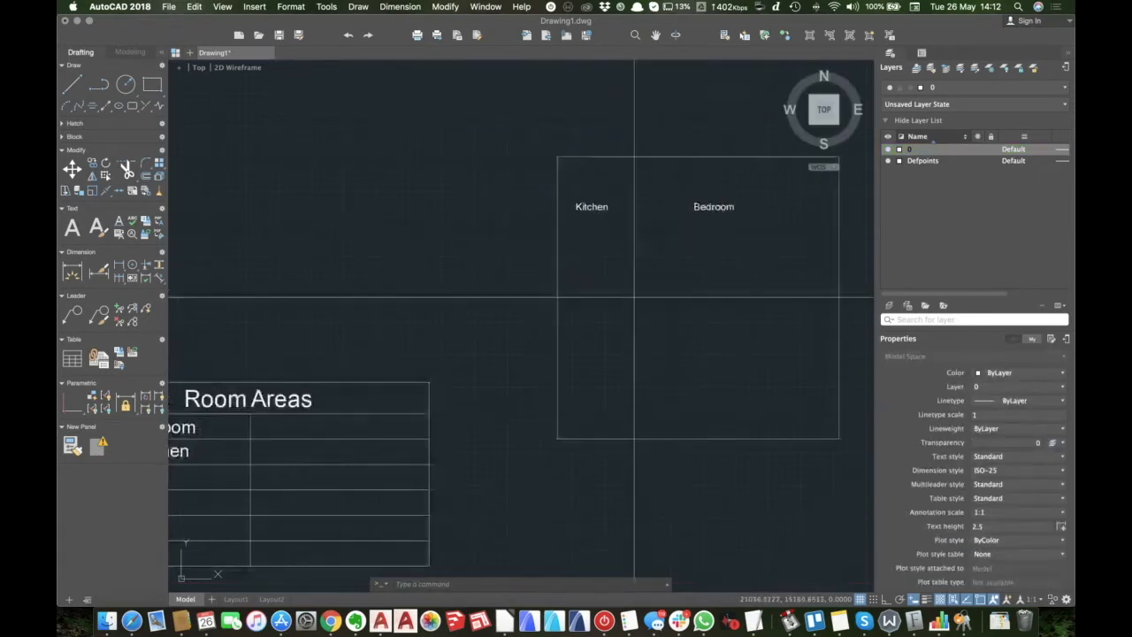
Offset the square outline outward by 230 to form the outer walls.
{"action": "scroll", "coordinate": [393, 240], "scroll_direction": "down", "scroll_amount": 2}
{"action": "middle_click_drag", "start_coordinate": [379, 243], "coordinate": [573, 212]}
{"action": "scroll", "coordinate": [551, 273], "scroll_direction": "down", "scroll_amount": 1}
{"action": "middle_click_drag", "start_coordinate": [526, 256], "coordinate": [579, 257]}
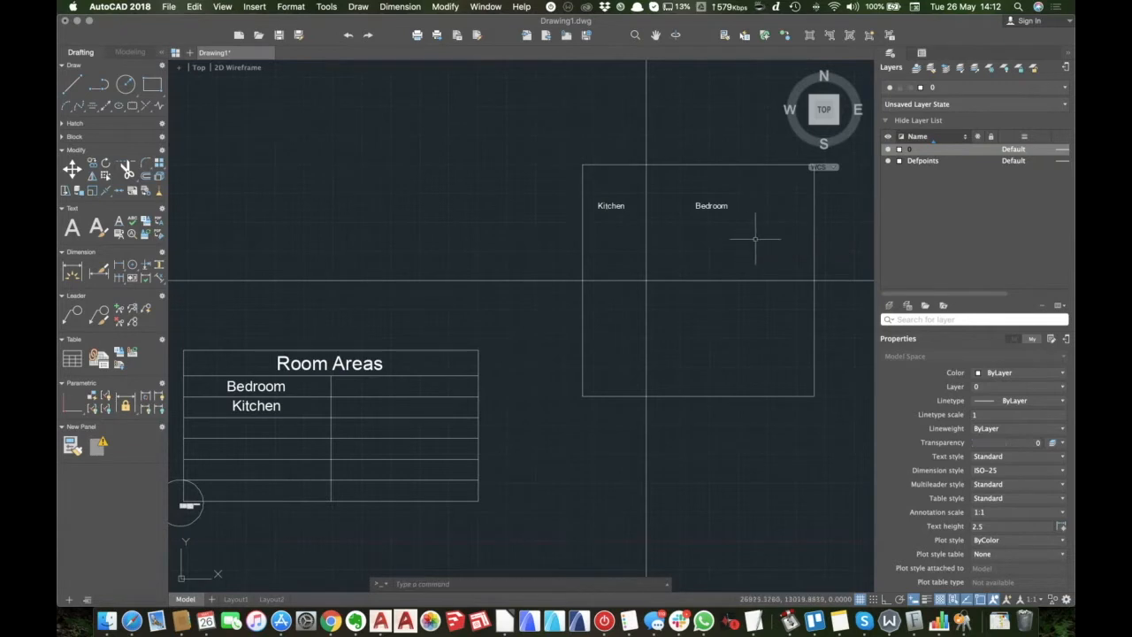
{"action": "middle_click_drag", "start_coordinate": [758, 239], "coordinate": [690, 255]}
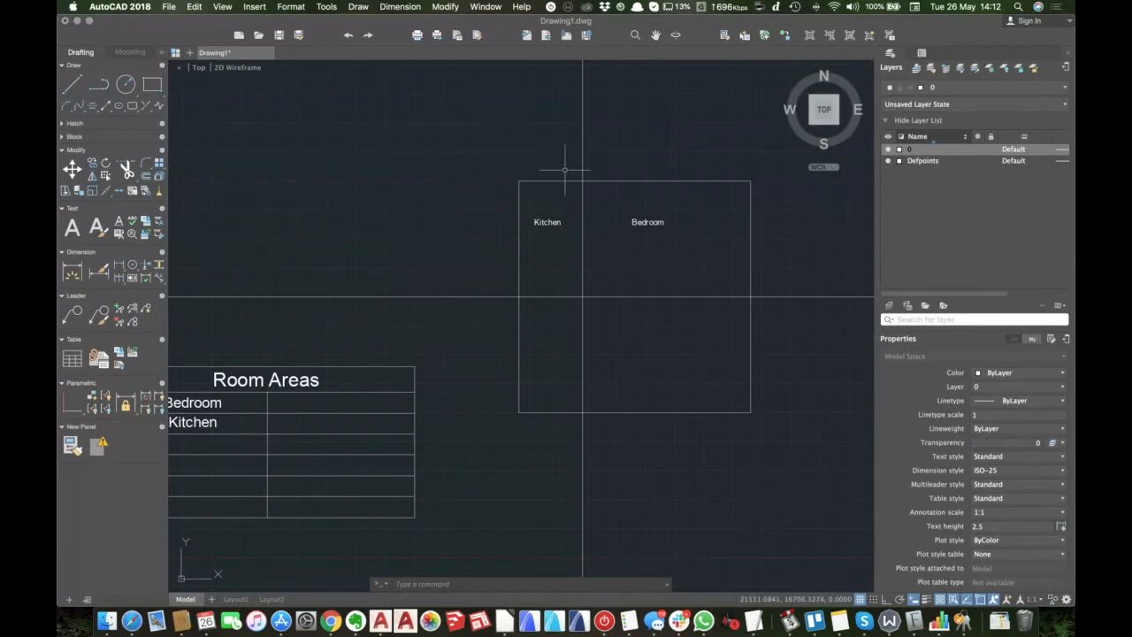
{"action": "left_click", "coordinate": [520, 249]}
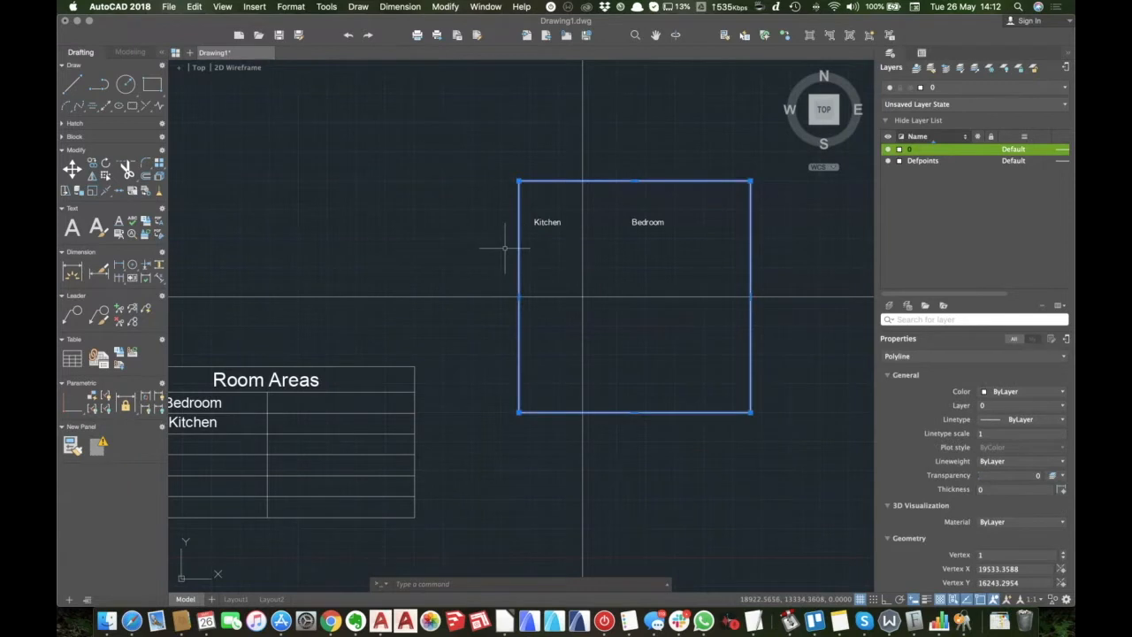
{"action": "type", "text": "o"}
{"action": "key", "text": "Return"}
{"action": "type", "text": "2"}
{"action": "key", "text": "Return"}
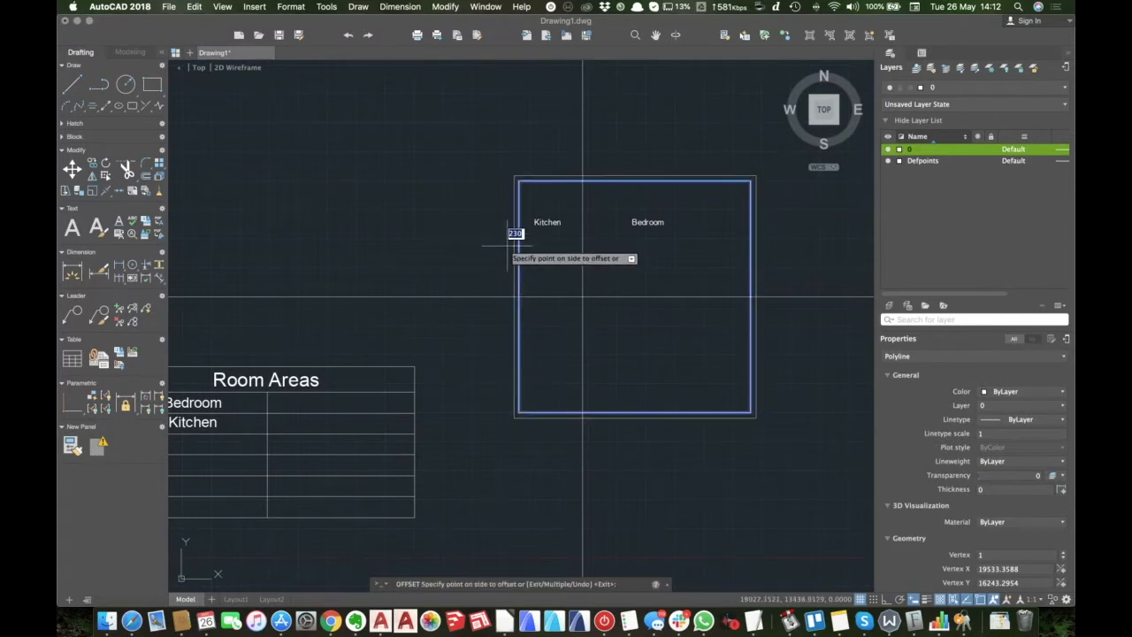
{"action": "left_click", "coordinate": [497, 241]}
{"action": "key", "text": "Escape"}
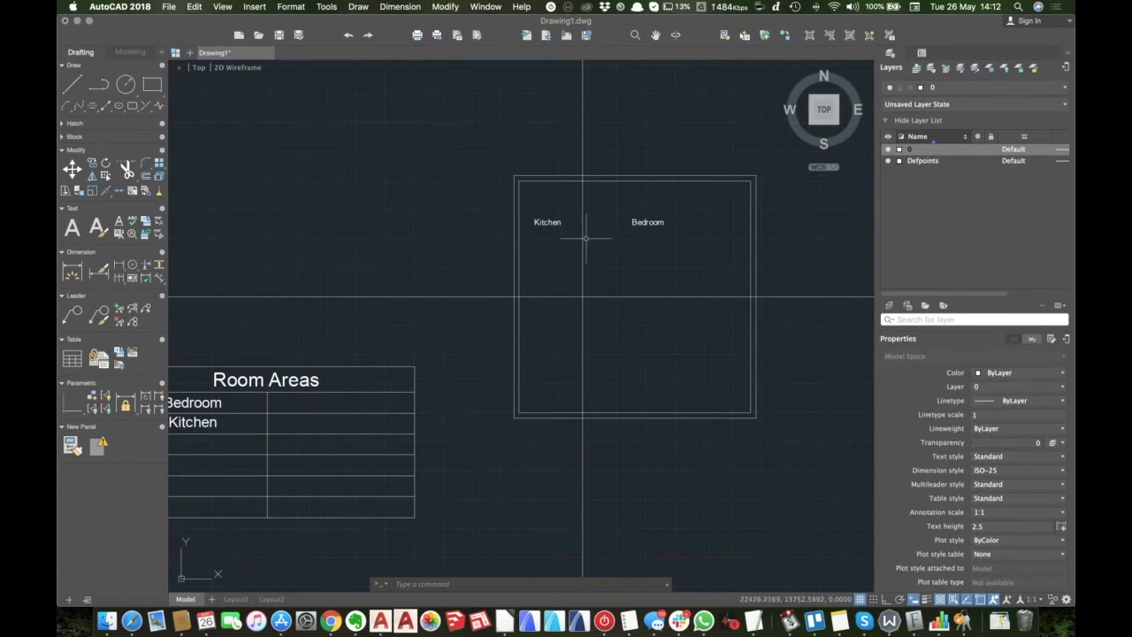
Offset the vertical and horizontal construction lines by 115 to form the internal walls.
{"action": "type", "text": "o"}
{"action": "key", "text": "Return"}
{"action": "type", "text": "115"}
{"action": "key", "text": "Return"}
{"action": "scroll", "coordinate": [582, 239], "scroll_direction": "down", "scroll_amount": 2}
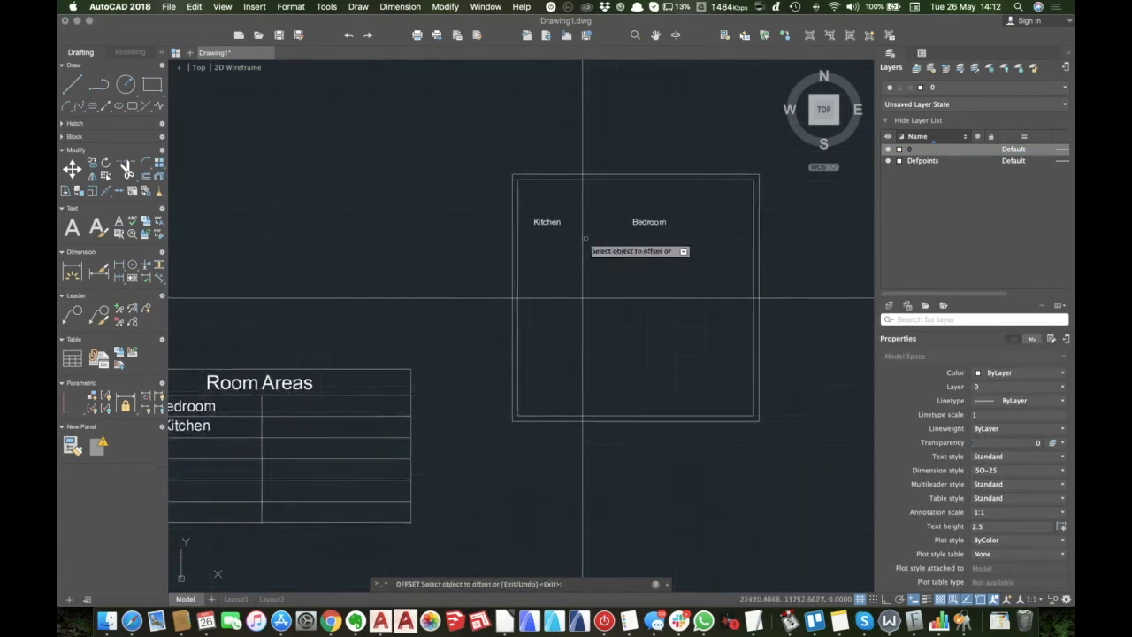
{"action": "left_click", "coordinate": [581, 237]}
{"action": "left_click", "coordinate": [589, 228]}
{"action": "scroll", "coordinate": [569, 265], "scroll_direction": "up", "scroll_amount": 3}
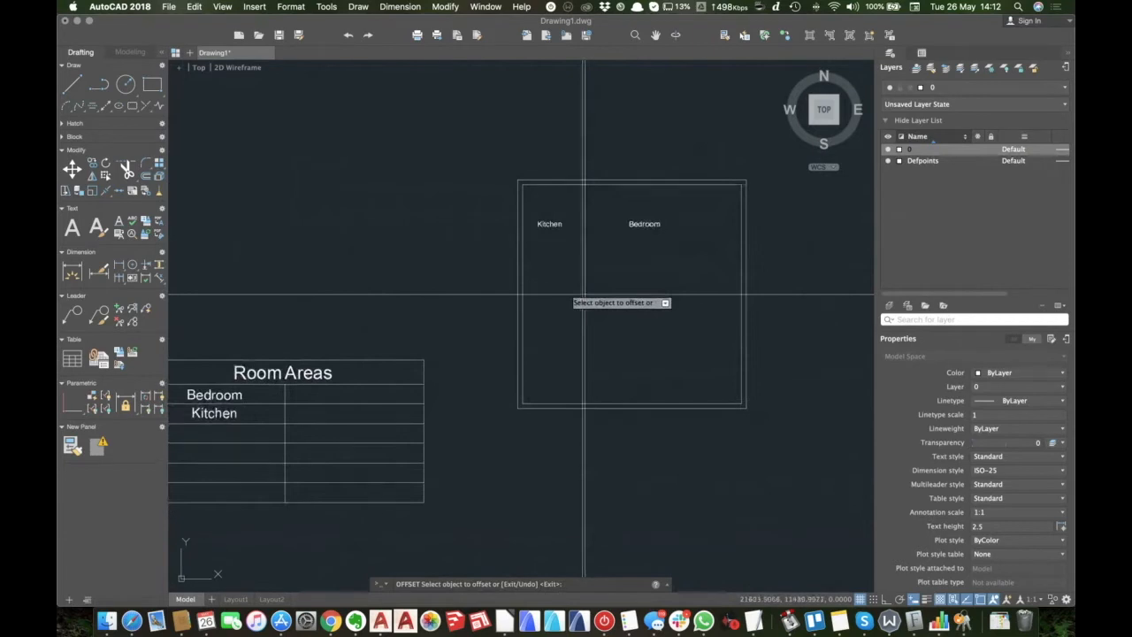
{"action": "key", "text": "Escape"}
{"action": "scroll", "coordinate": [543, 283], "scroll_direction": "up", "scroll_amount": 2}
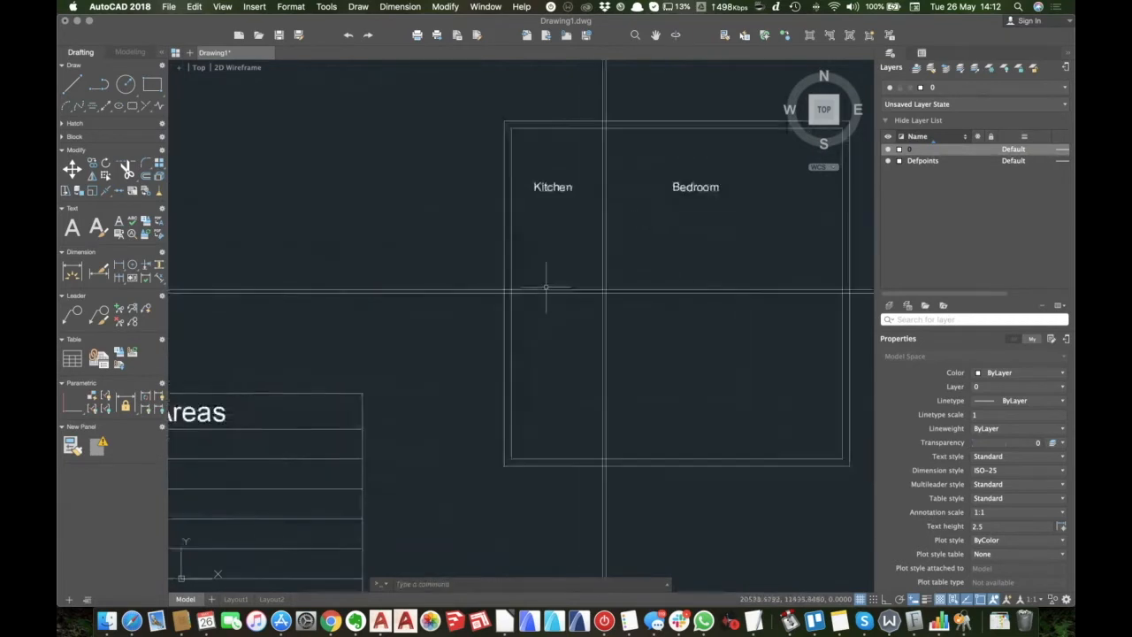
Trim the internal wall lines extending beyond the inner square, using the inner square as the cutting edge.
{"action": "type", "text": "tr"}
{"action": "key", "text": "Return"}
{"action": "left_click", "coordinate": [510, 268]}
{"action": "key", "text": "Return"}
{"action": "left_click", "coordinate": [490, 244]}
{"action": "left_click", "coordinate": [470, 319]}
{"action": "scroll", "coordinate": [470, 321], "scroll_direction": "down", "scroll_amount": 3}
{"action": "left_click", "coordinate": [593, 144]}
{"action": "left_click", "coordinate": [524, 90]}
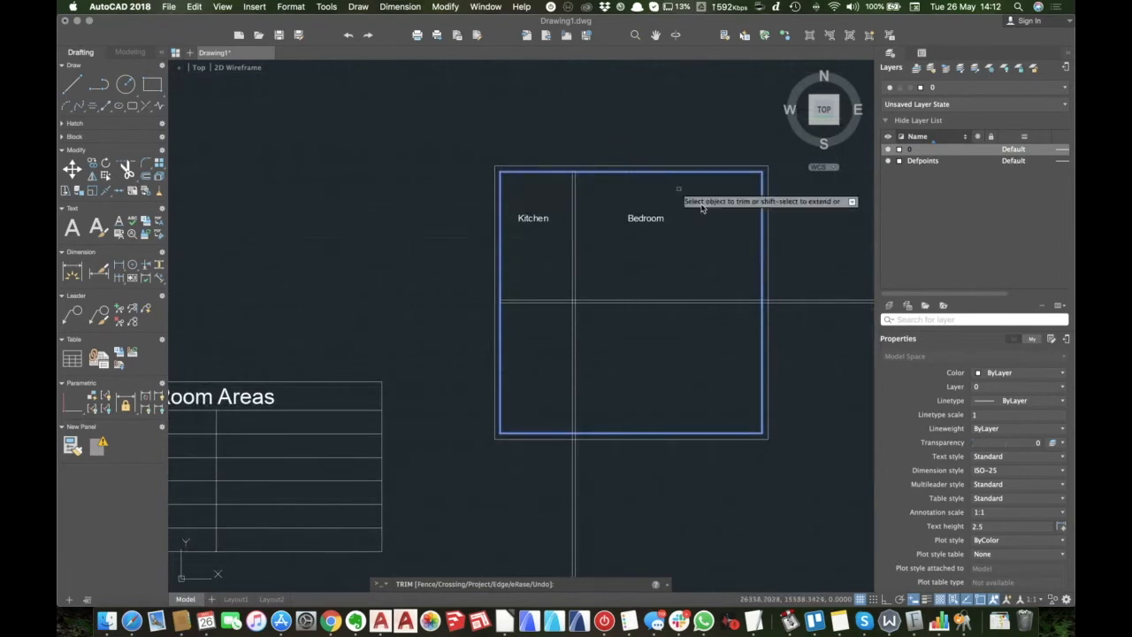
{"action": "left_click", "coordinate": [817, 257]}
{"action": "left_click", "coordinate": [815, 334]}
{"action": "left_click", "coordinate": [495, 477]}
{"action": "key", "text": "Escape"}
{"action": "scroll", "coordinate": [556, 260], "scroll_direction": "up", "scroll_amount": 1}
{"action": "scroll", "coordinate": [584, 312], "scroll_direction": "up", "scroll_amount": 5}
{"action": "type", "text": "tr"}
{"action": "key", "text": "Return"}
{"action": "left_click", "coordinate": [599, 373]}
{"action": "left_click", "coordinate": [476, 237]}
{"action": "key", "text": "Escape"}
{"action": "key", "text": "super+z"}
Trim the overlapping segments where the internal walls cross, using the internal wall lines as cutting edges.
{"action": "type", "text": "tr"}
{"action": "key", "text": "Return"}
{"action": "left_click", "coordinate": [598, 356]}
{"action": "left_click", "coordinate": [469, 226]}
{"action": "key", "text": "Return"}
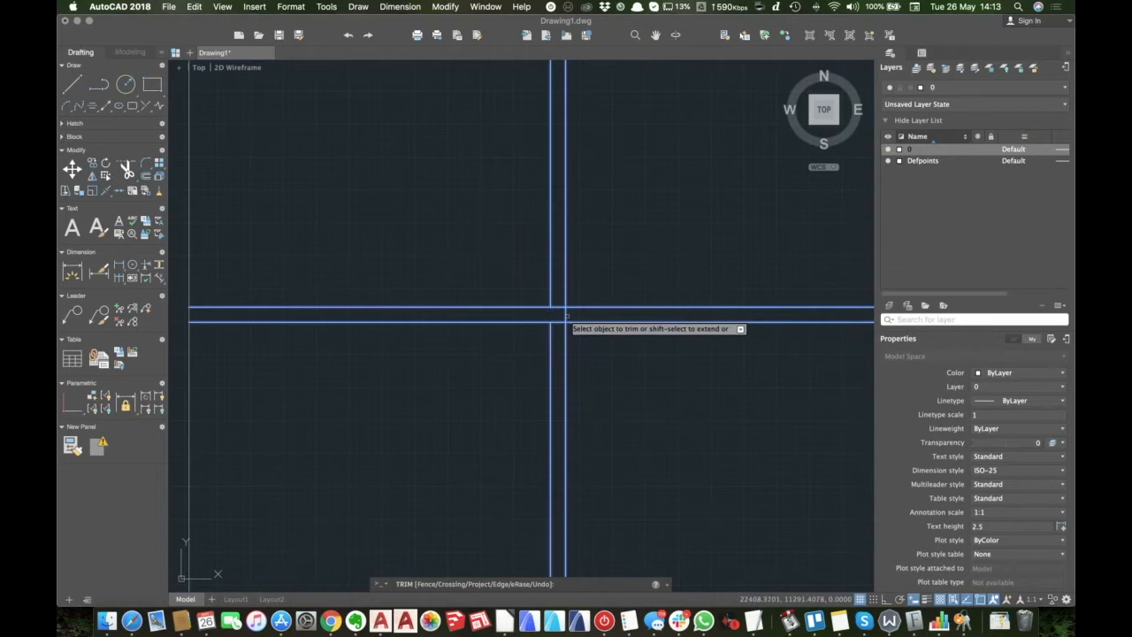
{"action": "left_click", "coordinate": [558, 316]}
{"action": "key", "text": "Escape"}
{"action": "scroll", "coordinate": [551, 265], "scroll_direction": "down", "scroll_amount": 5}
{"action": "scroll", "coordinate": [455, 243], "scroll_direction": "down", "scroll_amount": 5}
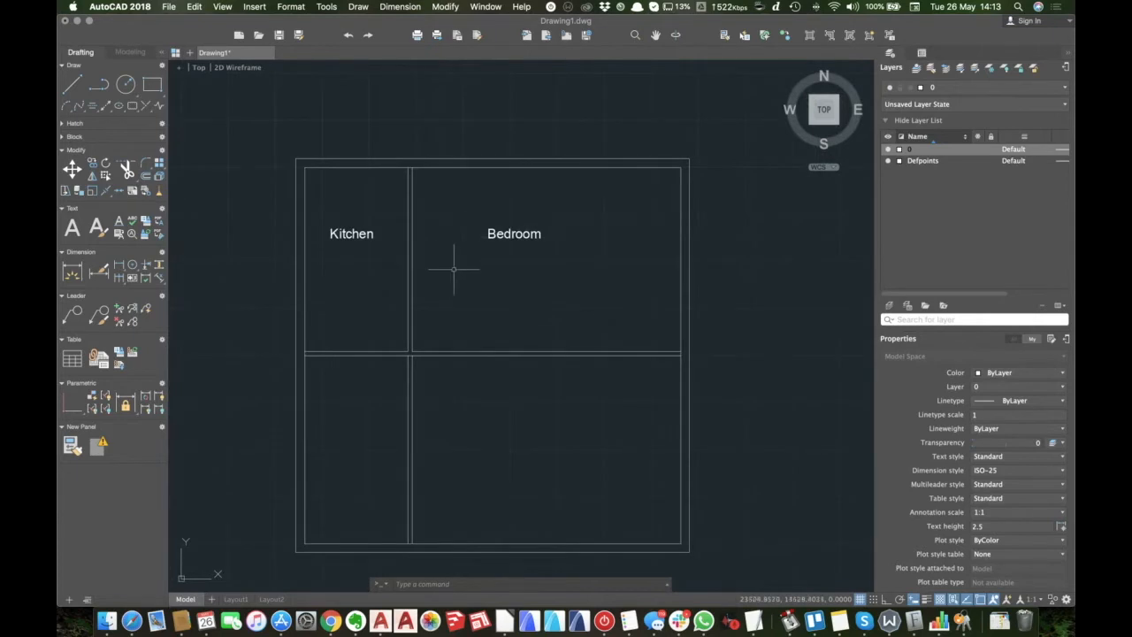
{"action": "middle_click_drag", "start_coordinate": [455, 260], "coordinate": [518, 253]}
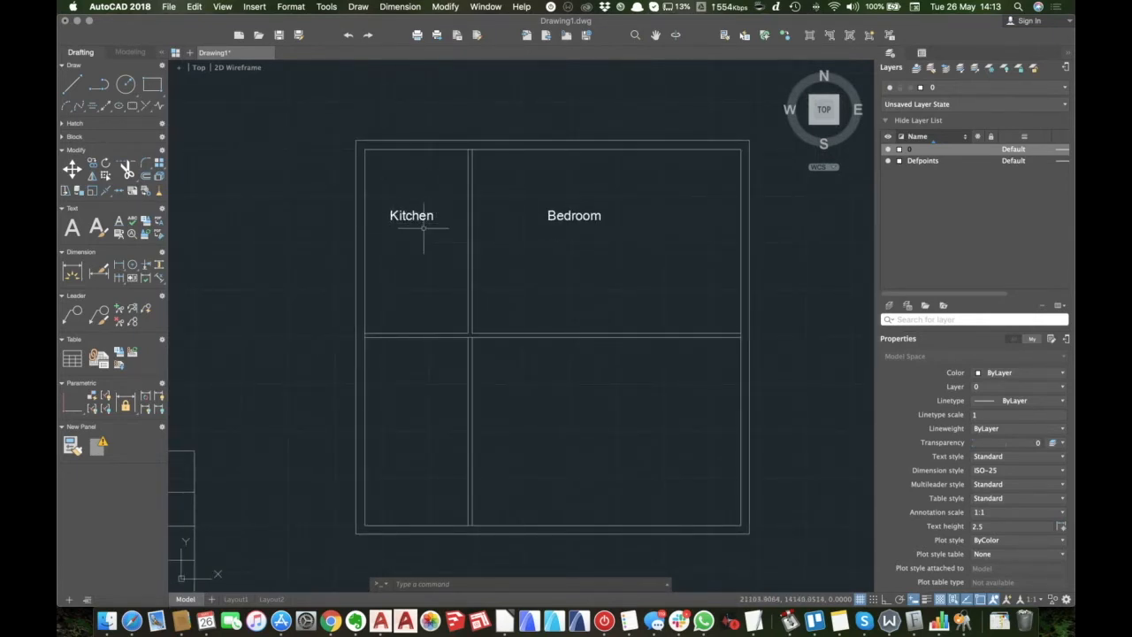
{"action": "scroll", "coordinate": [388, 193], "scroll_direction": "up", "scroll_amount": 1}
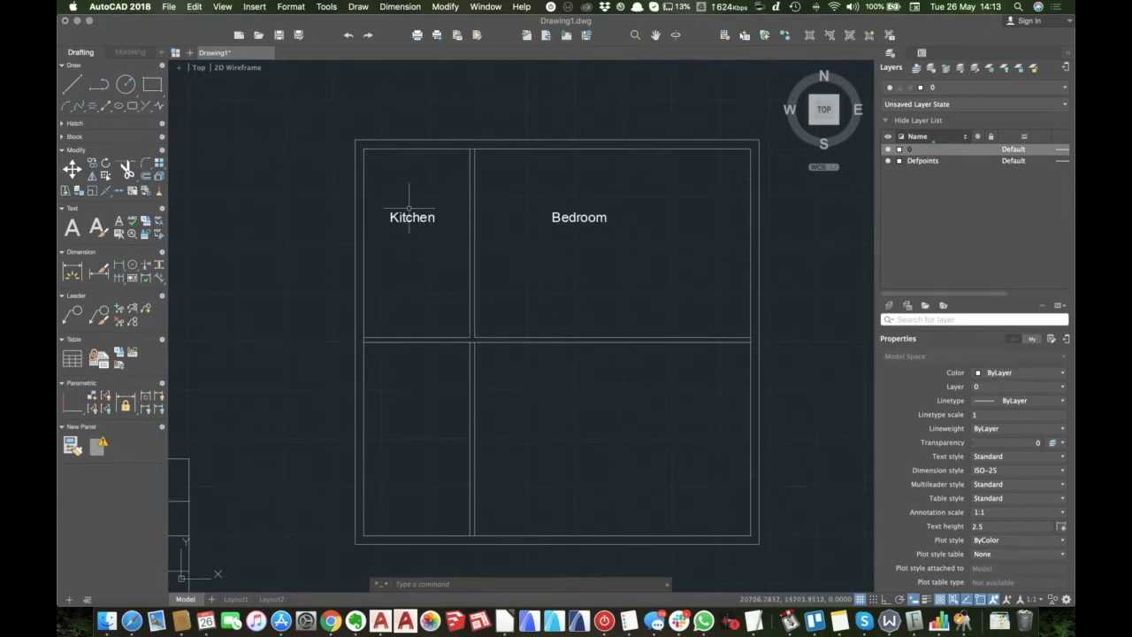
Create a new layer named Areas and set its colour to magenta from the index colour palette.
{"action": "type", "text": "pl"}
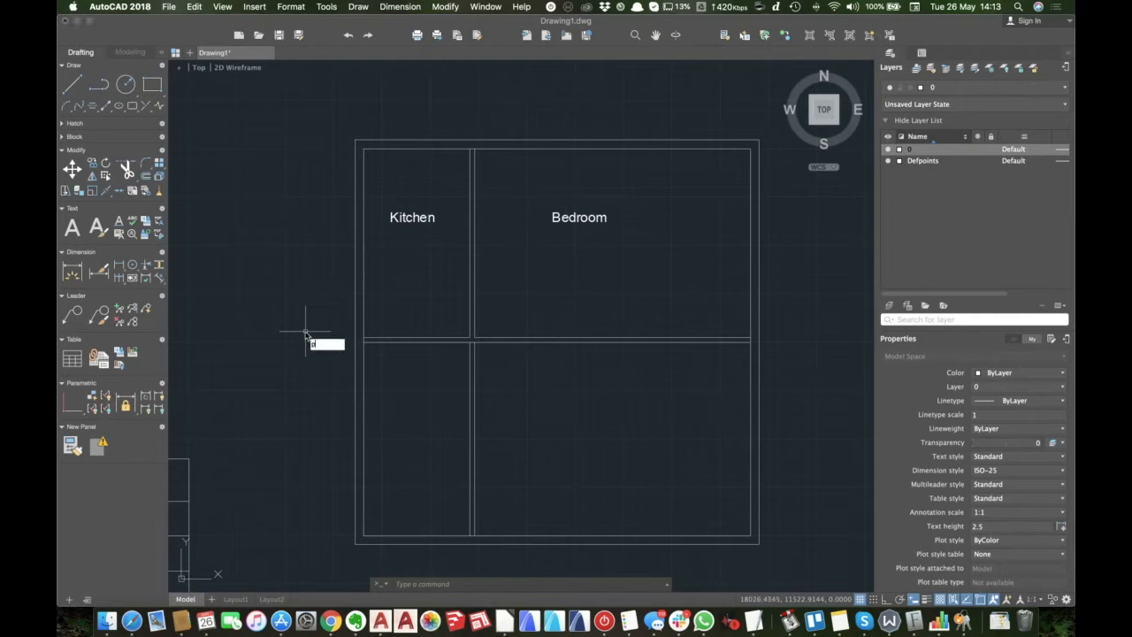
{"action": "left_click", "coordinate": [890, 306]}
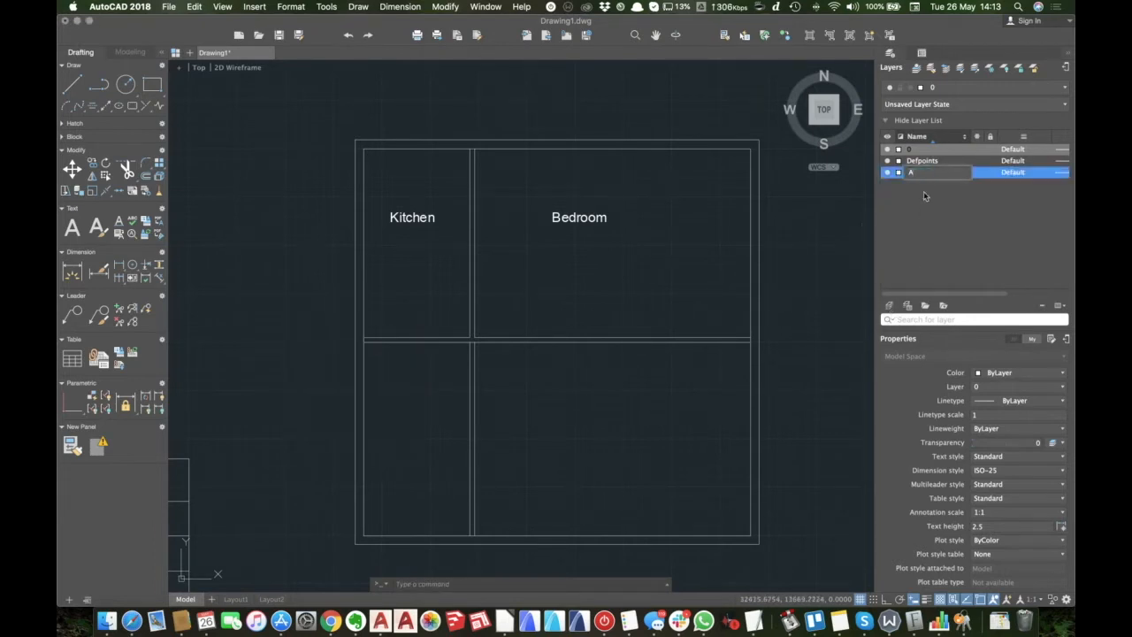
{"action": "type", "text": "Areas"}
{"action": "key", "text": "Return"}
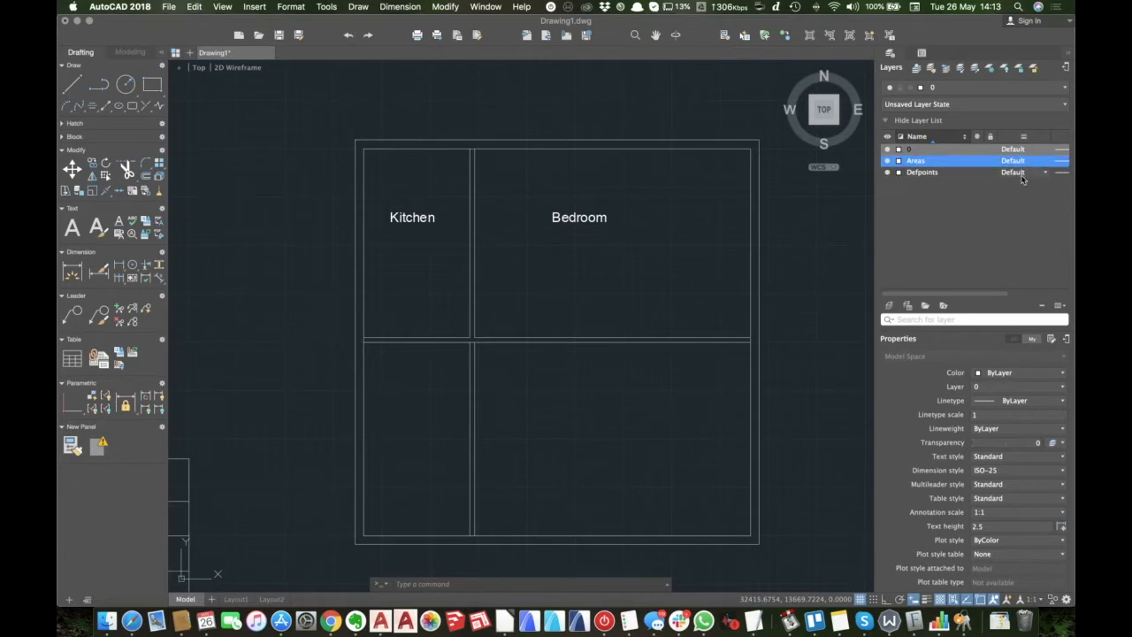
{"action": "scroll", "coordinate": [1017, 176], "scroll_direction": "right", "scroll_amount": 5}
{"action": "scroll", "coordinate": [971, 171], "scroll_direction": "left", "scroll_amount": 5}
{"action": "left_click", "coordinate": [900, 161]}
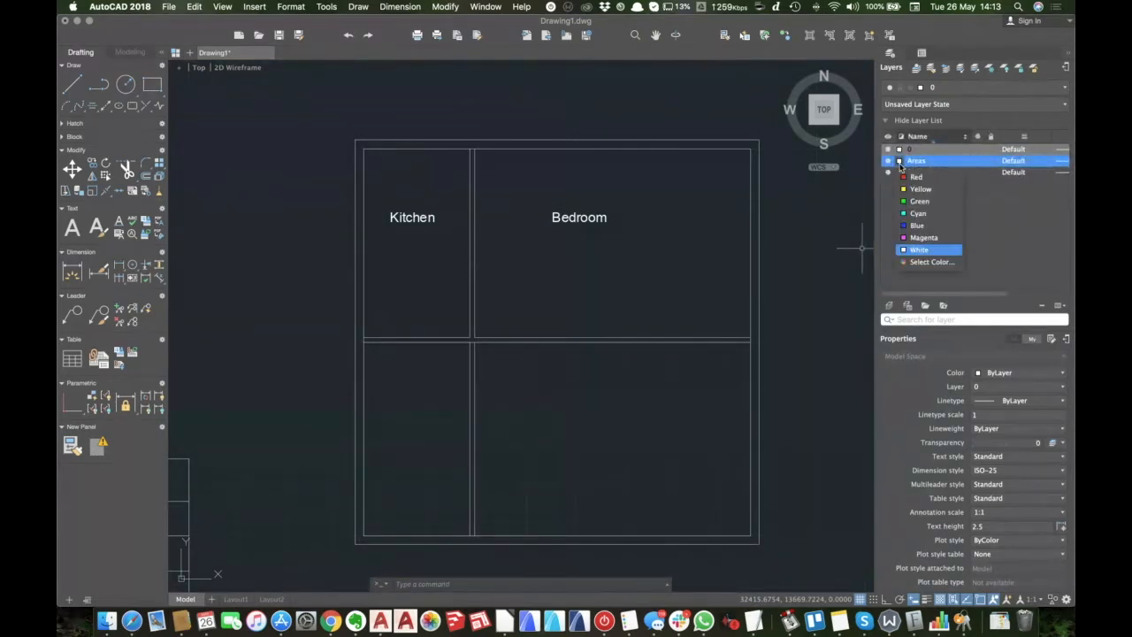
{"action": "left_click", "coordinate": [920, 261]}
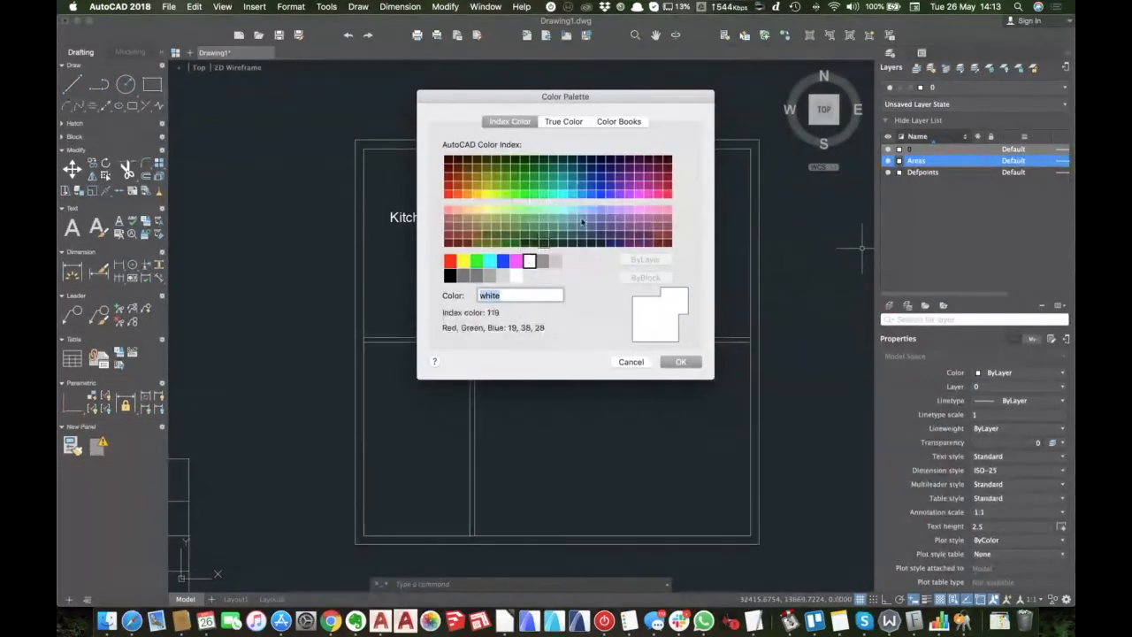
{"action": "left_click", "coordinate": [636, 193]}
{"action": "left_click", "coordinate": [678, 363]}
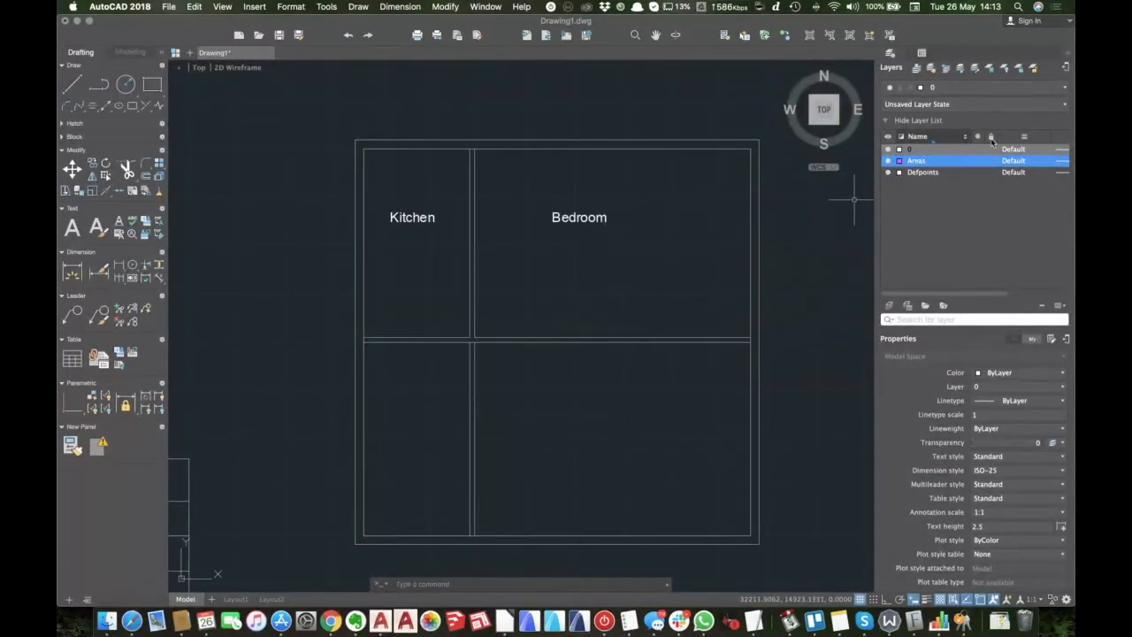
Make the Areas layer current and trace the inner wall faces of the Bedroom with a polyline.
{"action": "double_click", "coordinate": [952, 167]}
{"action": "type", "text": "pl"}
{"action": "key", "text": "Return"}
{"action": "left_click", "coordinate": [474, 151]}
{"action": "left_click", "coordinate": [474, 337]}
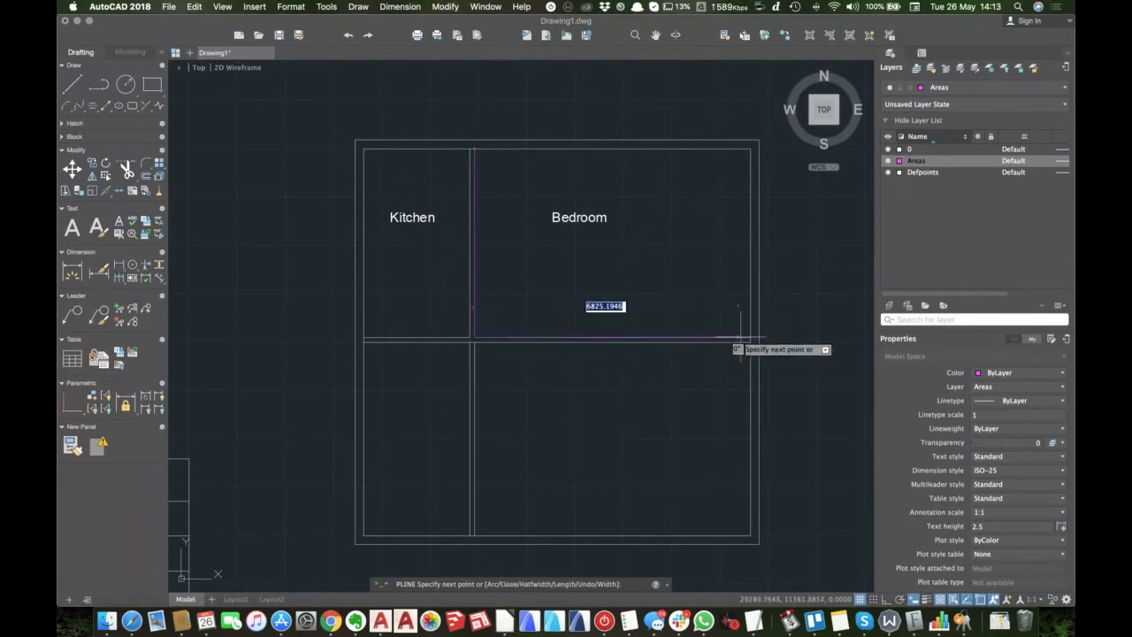
{"action": "left_click", "coordinate": [750, 337]}
{"action": "left_click", "coordinate": [750, 150]}
{"action": "left_click", "coordinate": [474, 151]}
{"action": "key", "text": "Return"}
Move the upper-left vertex of the Bedroom polyline onto the room's inner wall corner.
{"action": "scroll", "coordinate": [467, 160], "scroll_direction": "up", "scroll_amount": 4}
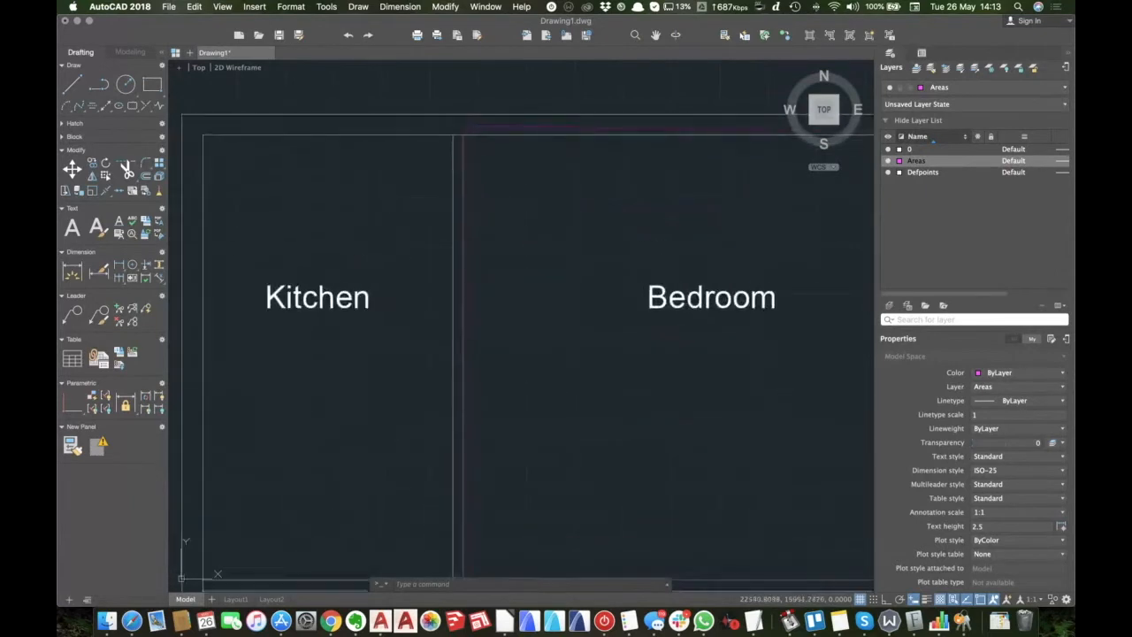
{"action": "left_click", "coordinate": [464, 154]}
{"action": "scroll", "coordinate": [464, 146], "scroll_direction": "up", "scroll_amount": 2}
{"action": "left_click", "coordinate": [465, 130]}
{"action": "left_click", "coordinate": [461, 131]}
{"action": "scroll", "coordinate": [442, 177], "scroll_direction": "down", "scroll_amount": 5}
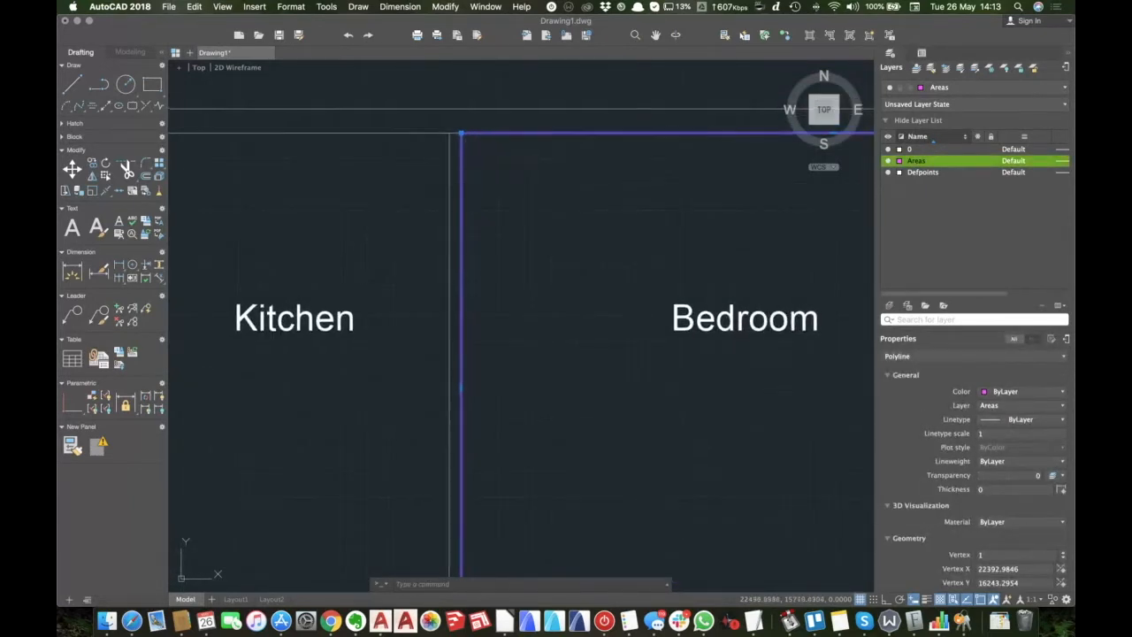
{"action": "key", "text": "Escape"}
Trace the inner wall faces of the Kitchen with a closed polyline on the Areas layer.
{"action": "type", "text": "L"}
{"action": "key", "text": "Escape"}
{"action": "type", "text": "PL"}
{"action": "key", "text": "Return"}
{"action": "left_click", "coordinate": [461, 174]}
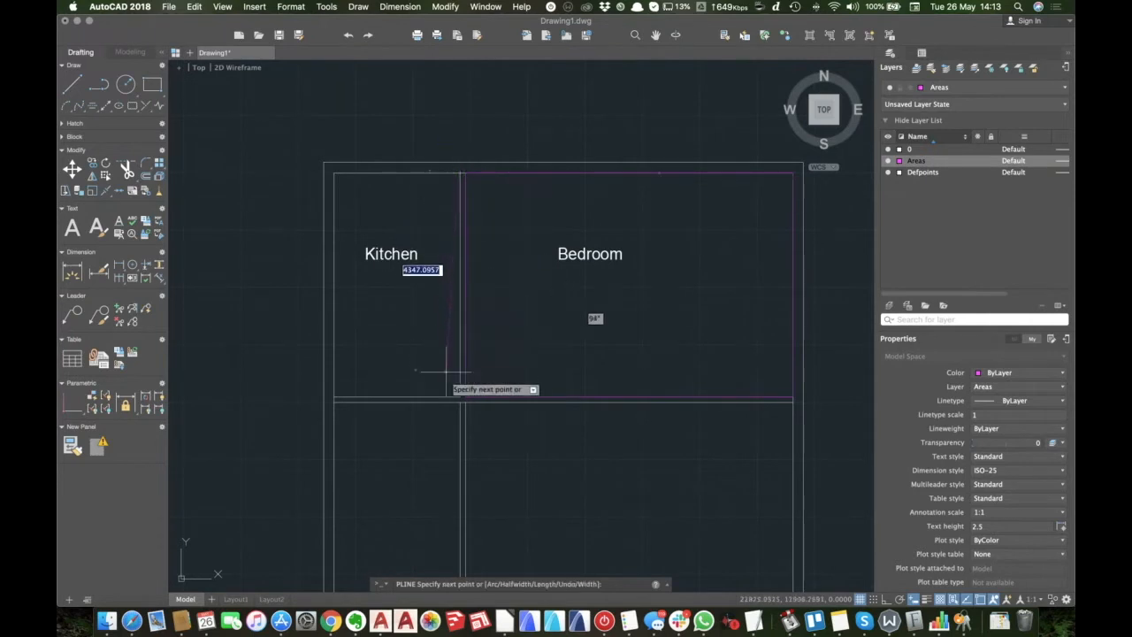
{"action": "left_click", "coordinate": [461, 398]}
{"action": "left_click", "coordinate": [333, 399]}
{"action": "left_click", "coordinate": [334, 174]}
{"action": "type", "text": "c"}
{"action": "key", "text": "Return"}
Read the Bedroom polyline's area from its properties and add "34.8sqm" as a second line of the Bedroom label.
{"action": "scroll", "coordinate": [381, 225], "scroll_direction": "down", "scroll_amount": 4}
{"action": "middle_click_drag", "start_coordinate": [381, 225], "coordinate": [455, 230]}
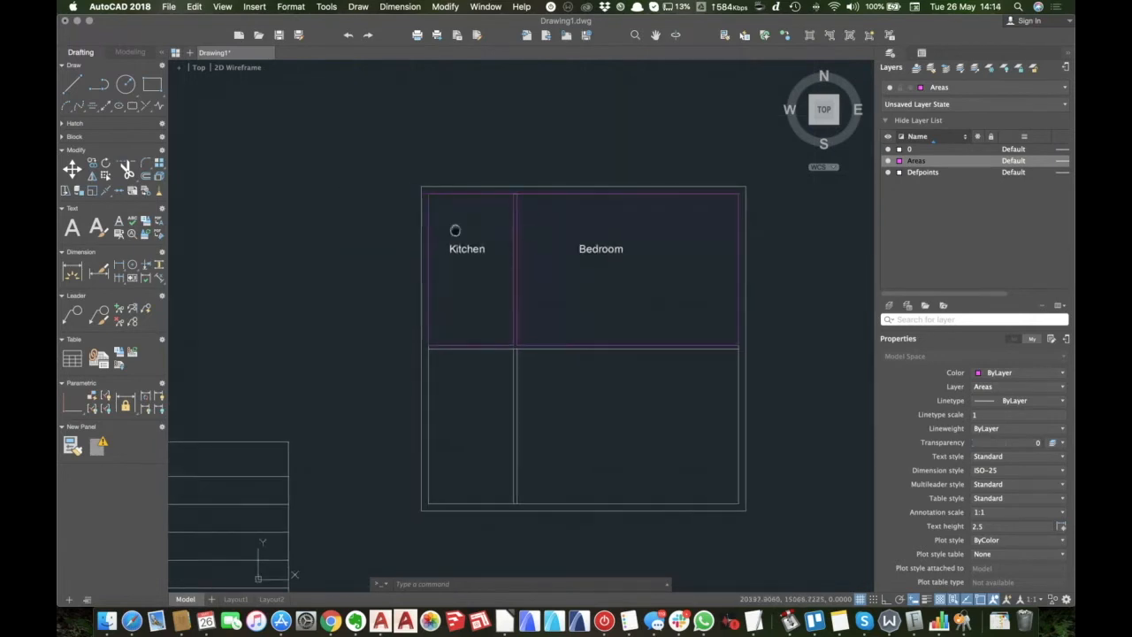
{"action": "scroll", "coordinate": [502, 265], "scroll_direction": "up", "scroll_amount": 1}
{"action": "scroll", "coordinate": [612, 261], "scroll_direction": "up", "scroll_amount": 1}
{"action": "scroll", "coordinate": [612, 261], "scroll_direction": "up", "scroll_amount": 1}
{"action": "middle_click_drag", "start_coordinate": [614, 283], "coordinate": [504, 280]}
{"action": "scroll", "coordinate": [503, 281], "scroll_direction": "up", "scroll_amount": 1}
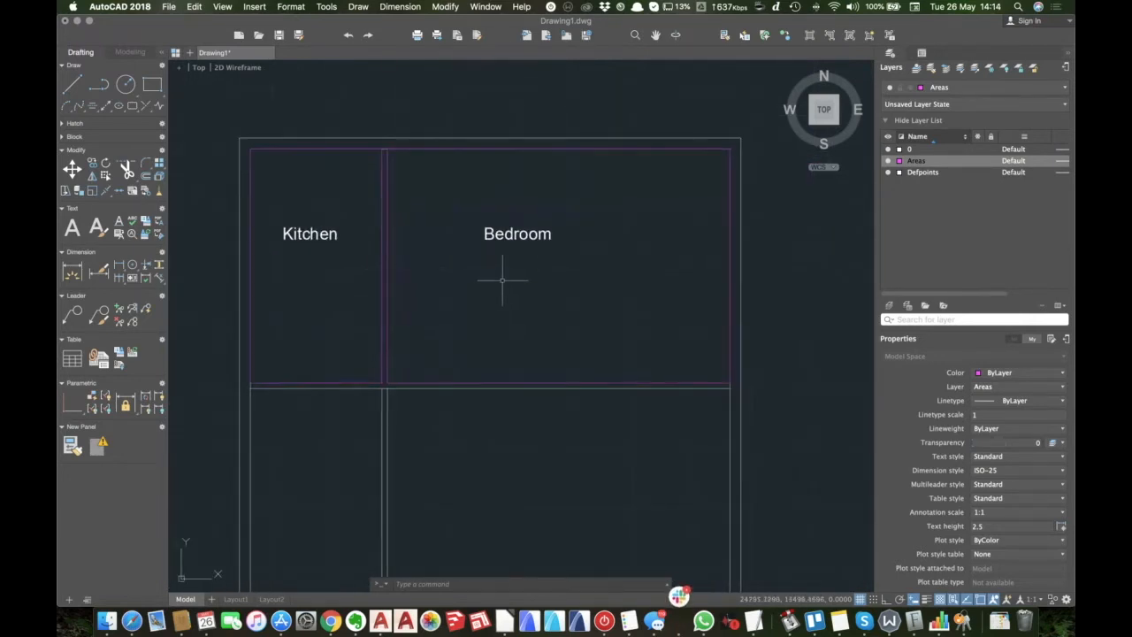
{"action": "left_click", "coordinate": [514, 384]}
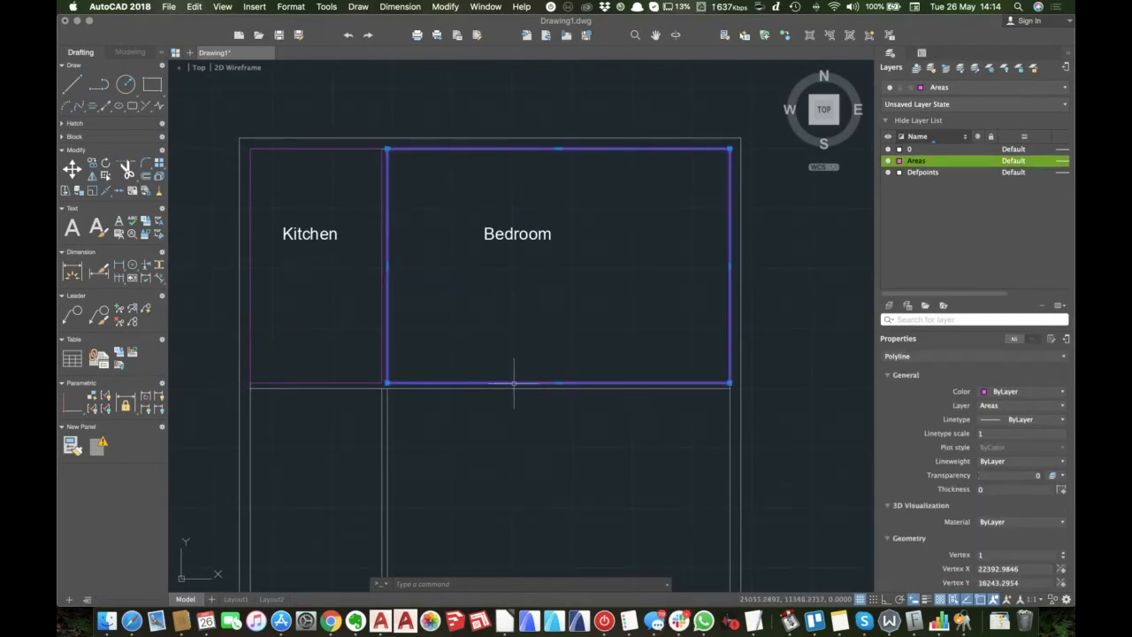
{"action": "scroll", "coordinate": [940, 484], "scroll_direction": "down", "scroll_amount": 5}
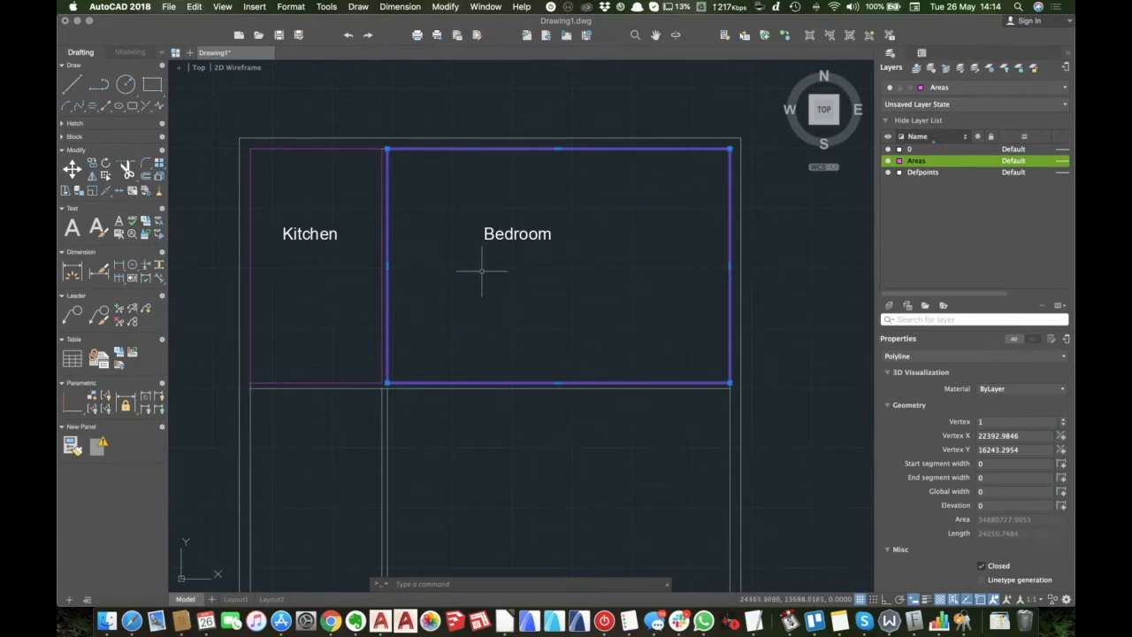
{"action": "key", "text": "Escape"}
{"action": "double_click", "coordinate": [492, 234]}
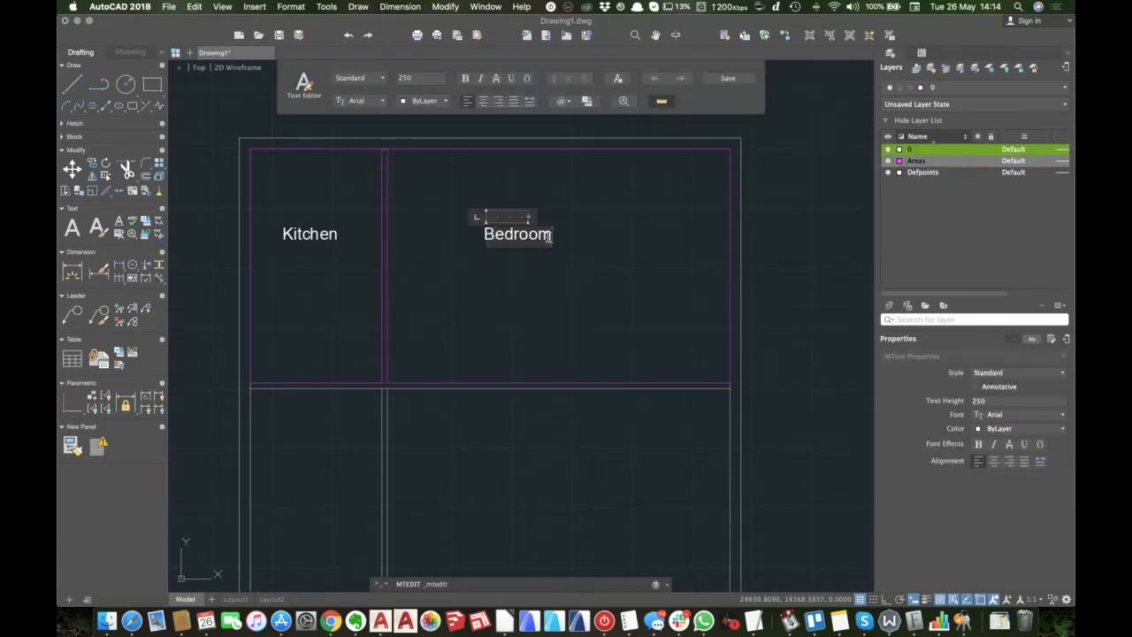
{"action": "key", "text": "Return"}
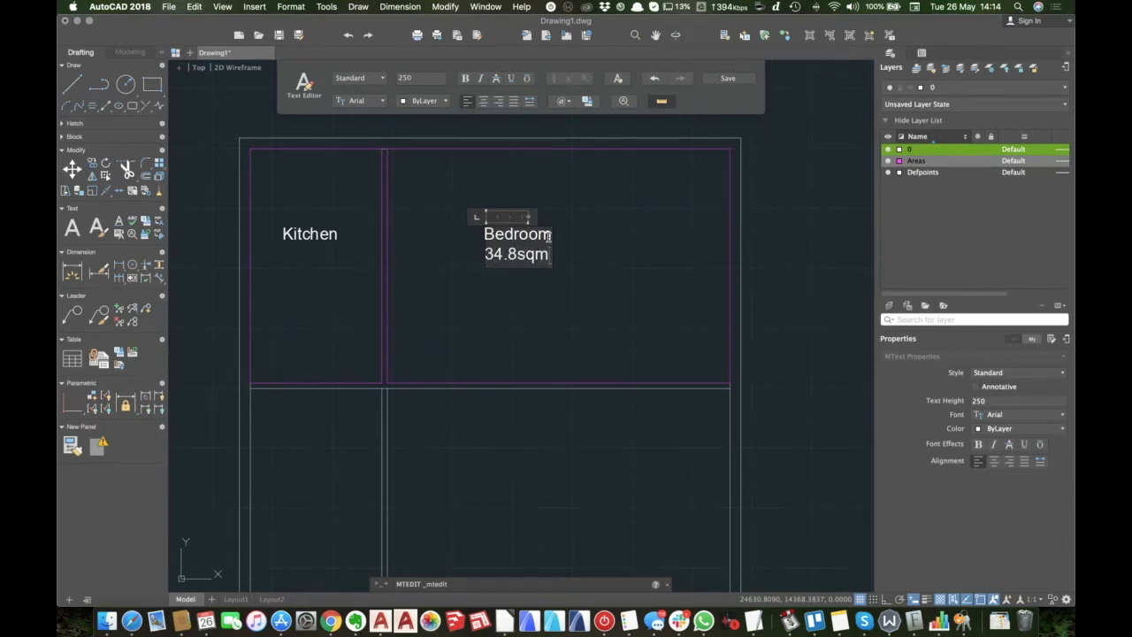
{"action": "left_click", "coordinate": [536, 306]}
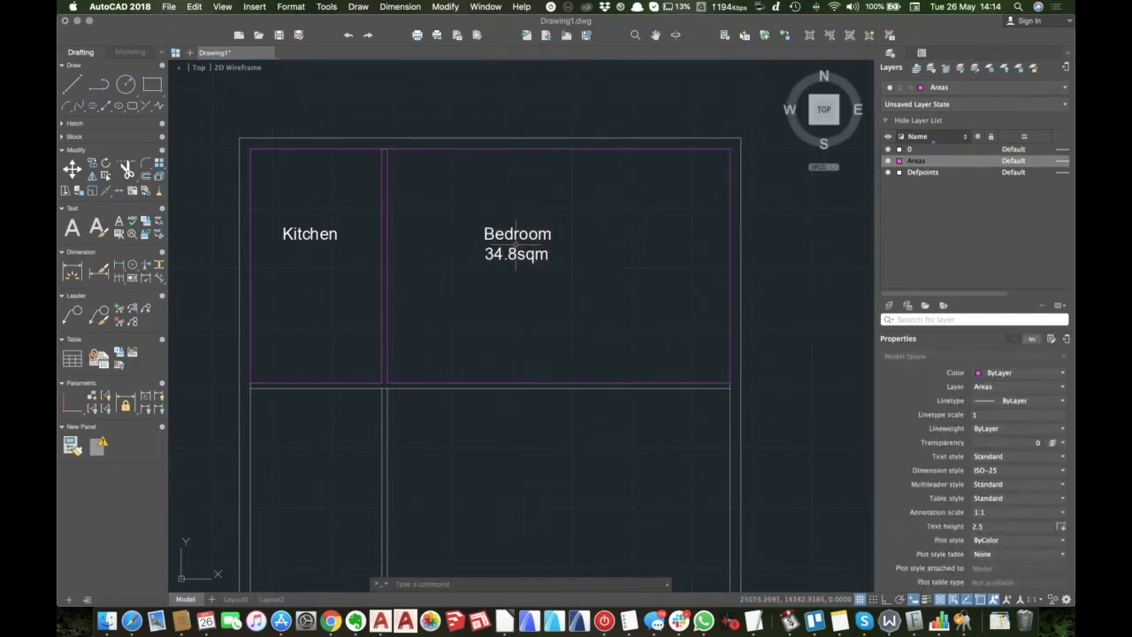
{"action": "double_click", "coordinate": [323, 235]}
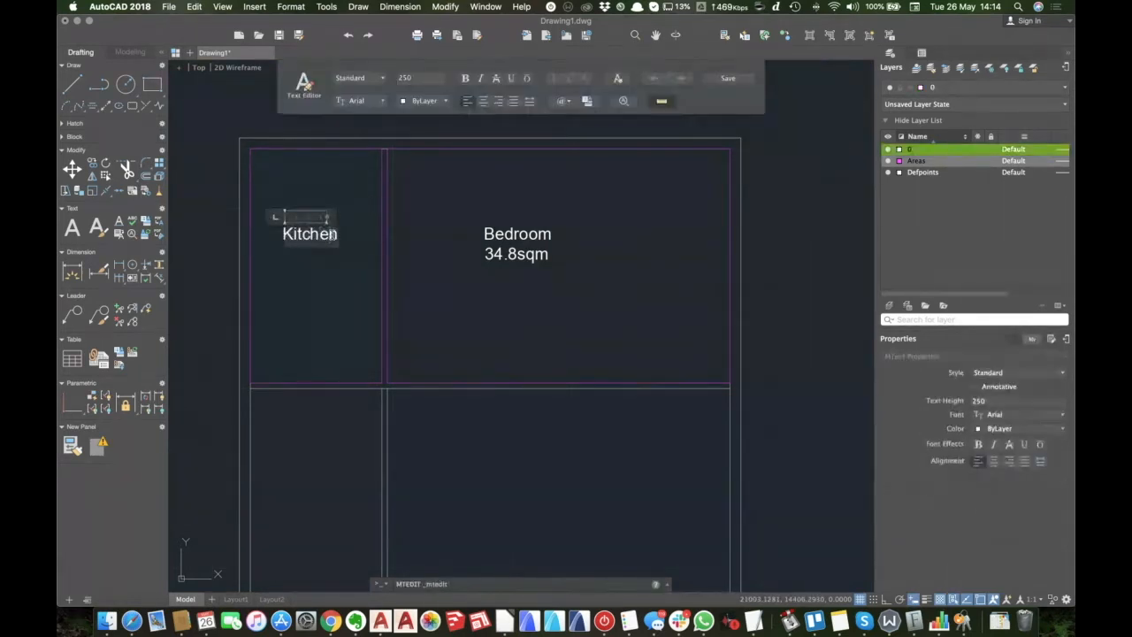
{"action": "key", "text": "Return"}
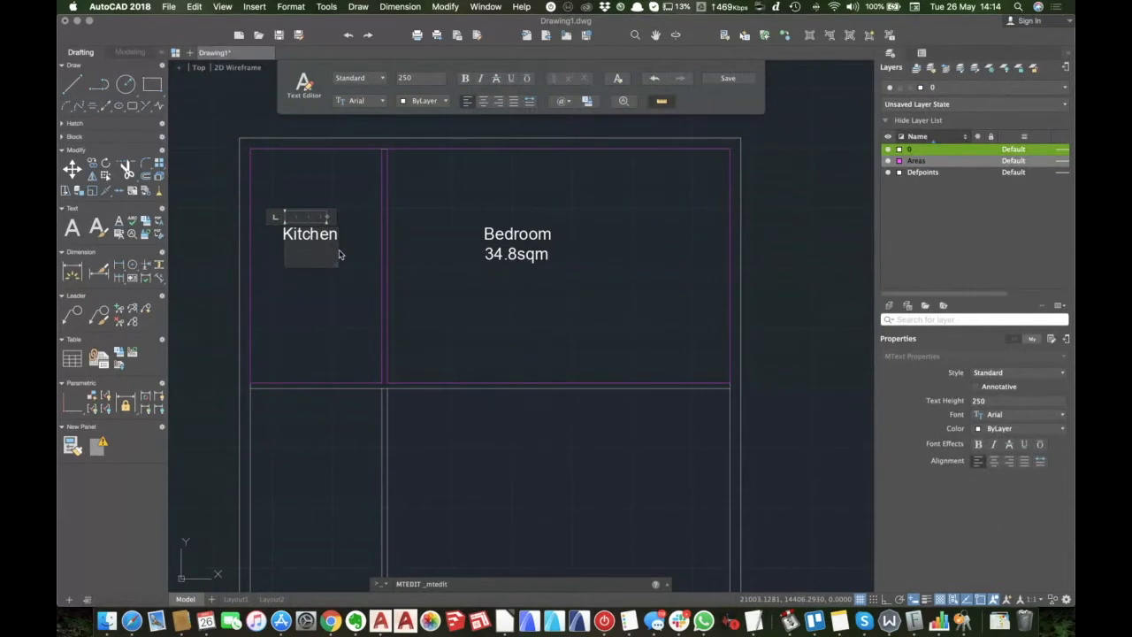
{"action": "left_click", "coordinate": [336, 323]}
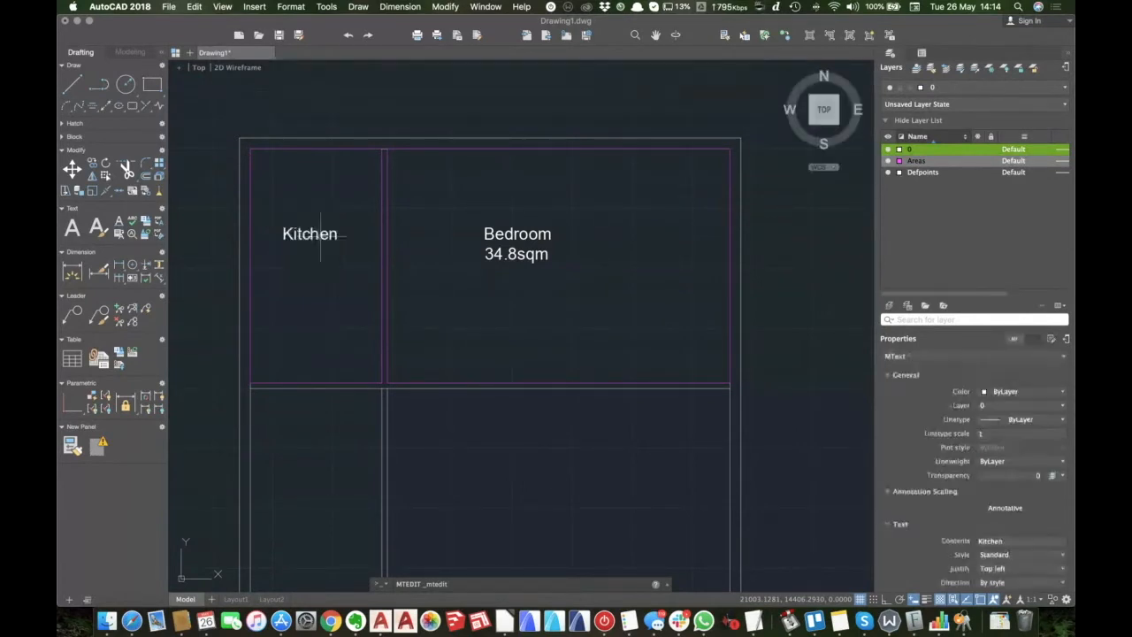
Check the area of the Kitchen polyline in its properties.
{"action": "left_click", "coordinate": [381, 261]}
{"action": "scroll", "coordinate": [996, 562], "scroll_direction": "down", "scroll_amount": 5}
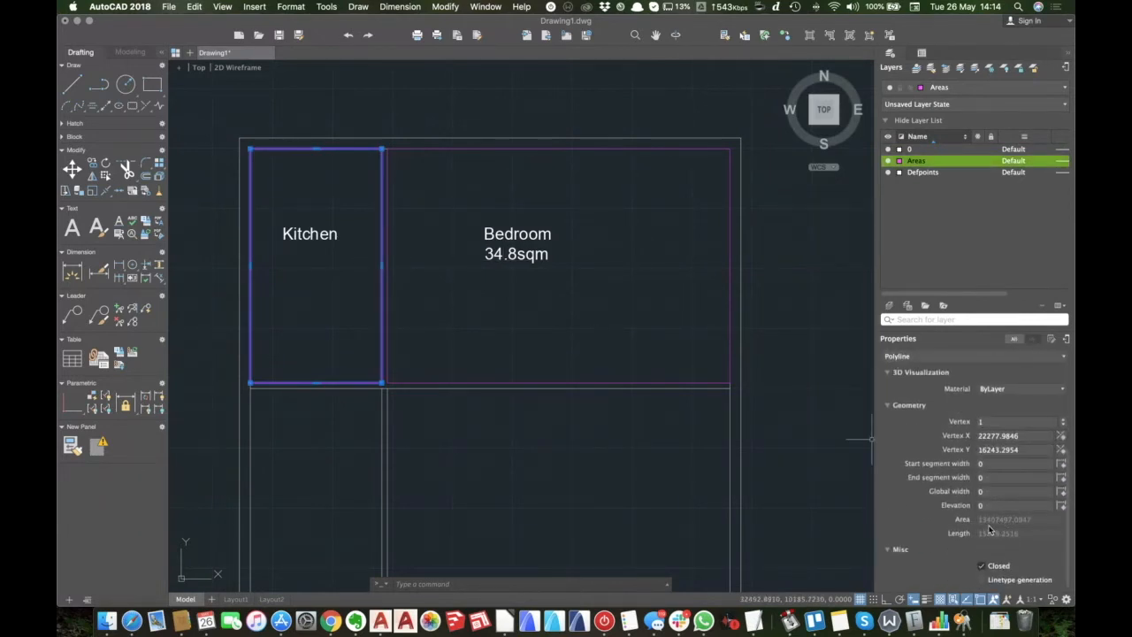
{"action": "key", "text": "Escape"}
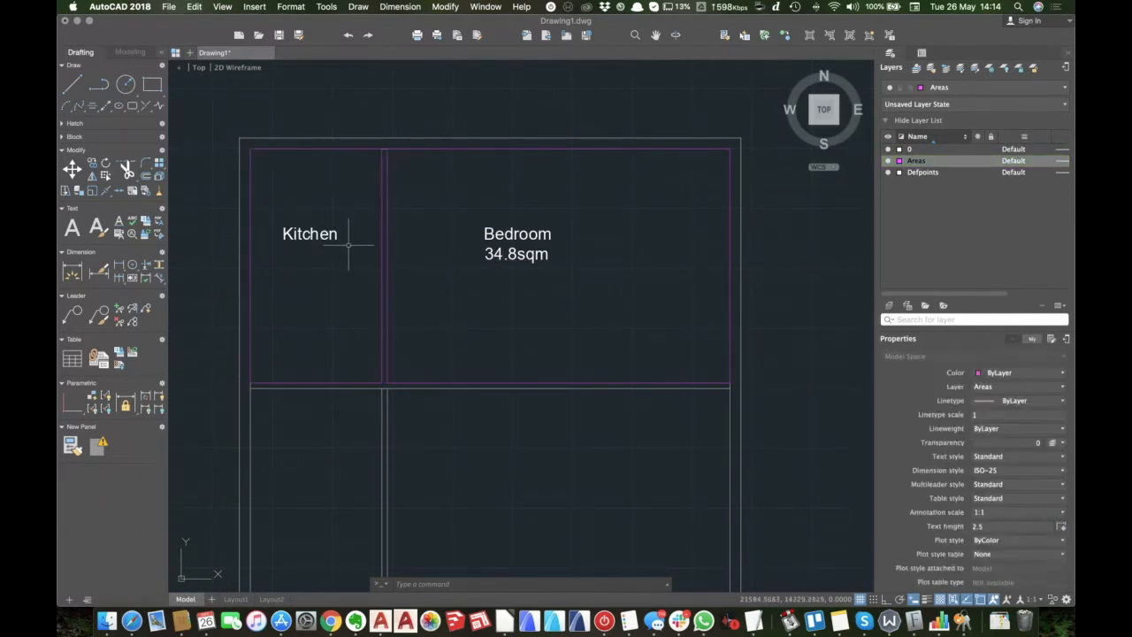
Start a second line in the Kitchen label and open the Insert Field dialog for it.
{"action": "middle_click_drag", "start_coordinate": [346, 257], "coordinate": [432, 254]}
{"action": "double_click", "coordinate": [428, 244]}
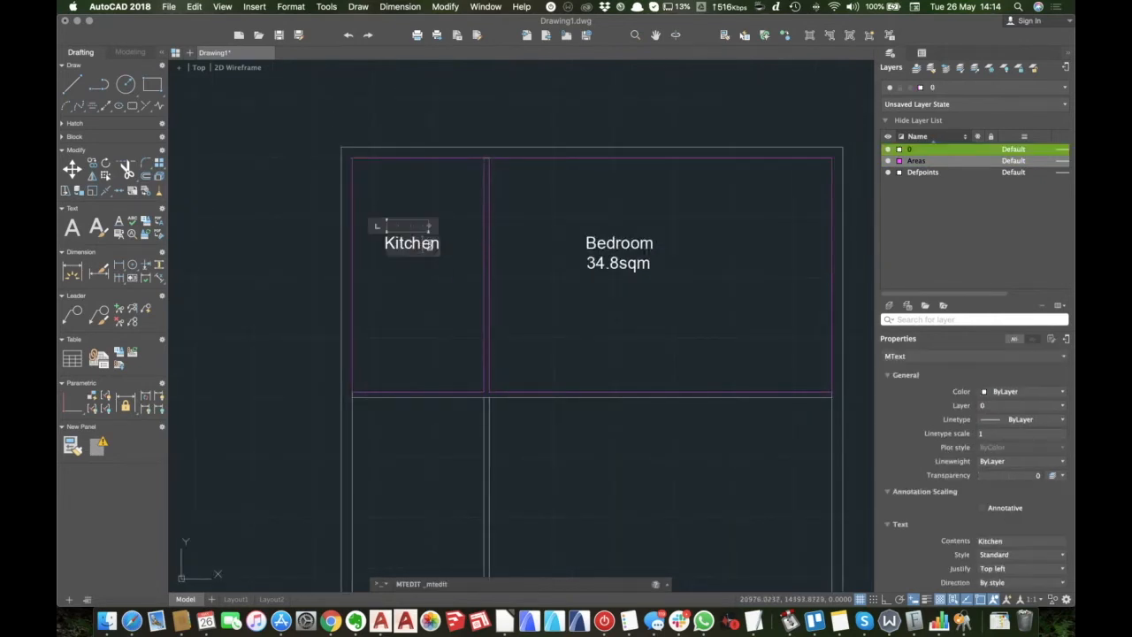
{"action": "key", "text": "Return"}
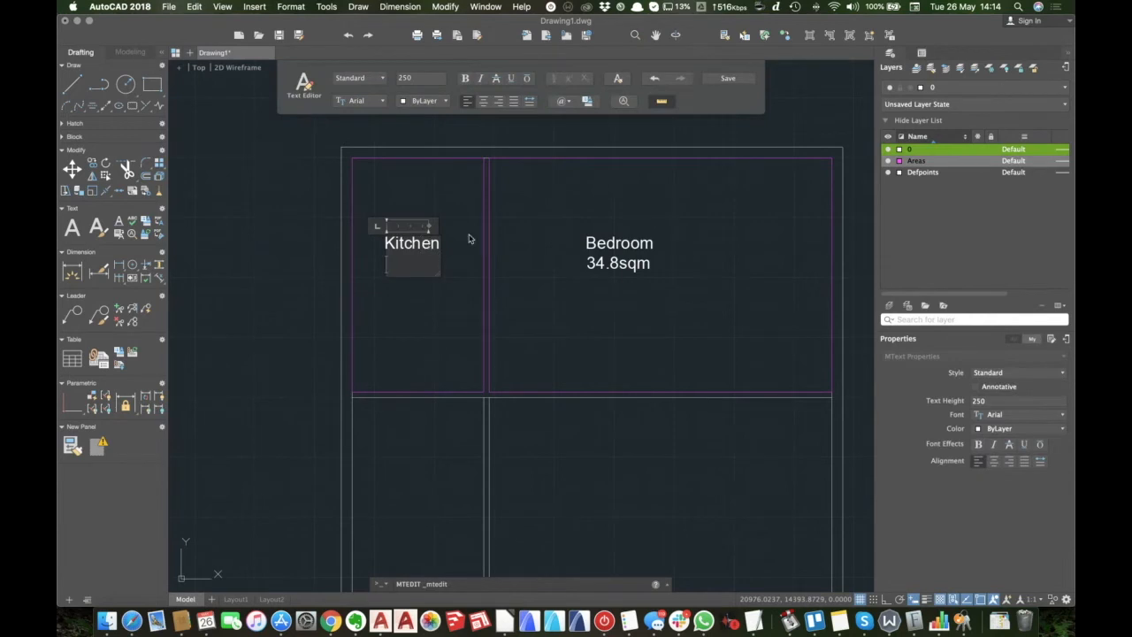
{"action": "left_click", "coordinate": [585, 102]}
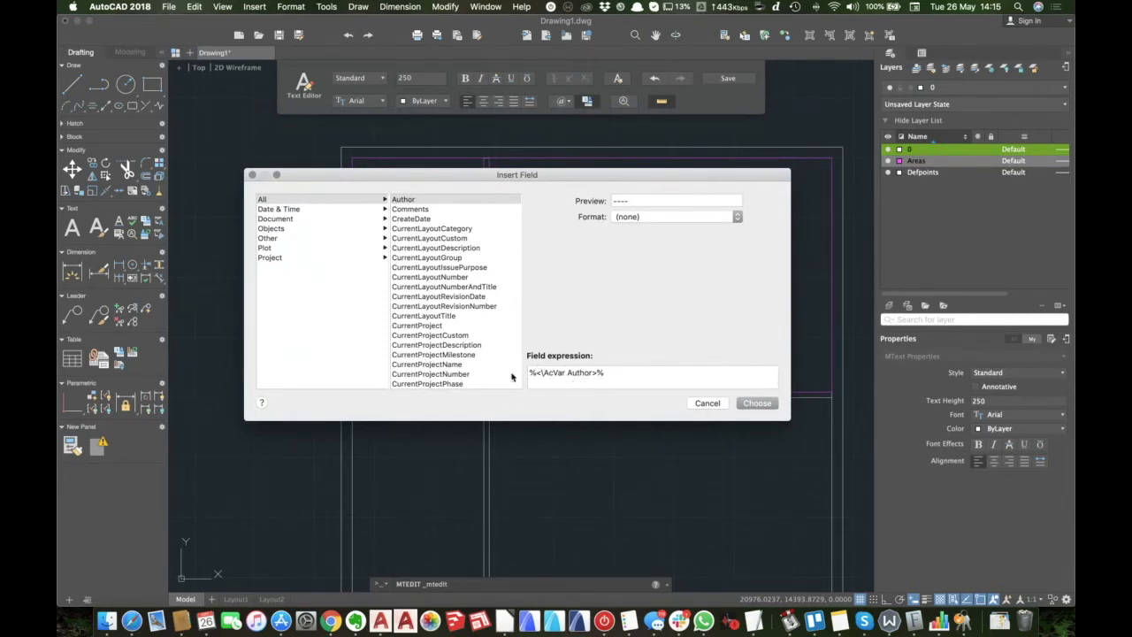
Look through the full list of field names for one that can report an object's area.
{"action": "scroll", "coordinate": [444, 235], "scroll_direction": "down", "scroll_amount": 1}
{"action": "scroll", "coordinate": [447, 233], "scroll_direction": "down", "scroll_amount": 10}
{"action": "scroll", "coordinate": [447, 265], "scroll_direction": "up", "scroll_amount": 2}
{"action": "scroll", "coordinate": [442, 266], "scroll_direction": "down", "scroll_amount": 2}
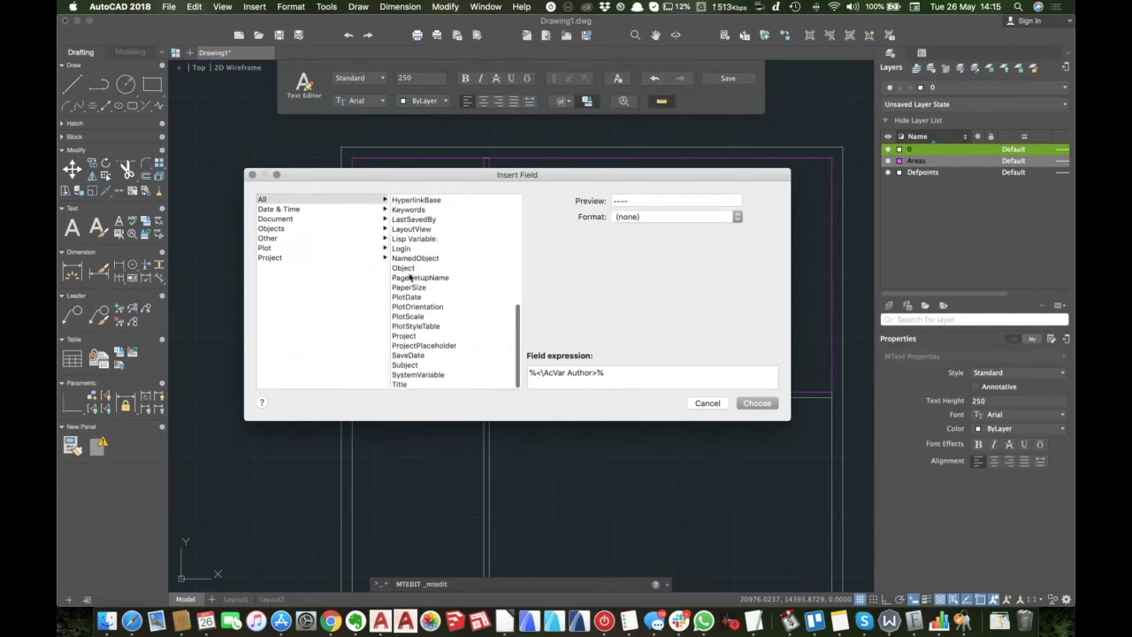
{"action": "scroll", "coordinate": [433, 323], "scroll_direction": "up", "scroll_amount": 5}
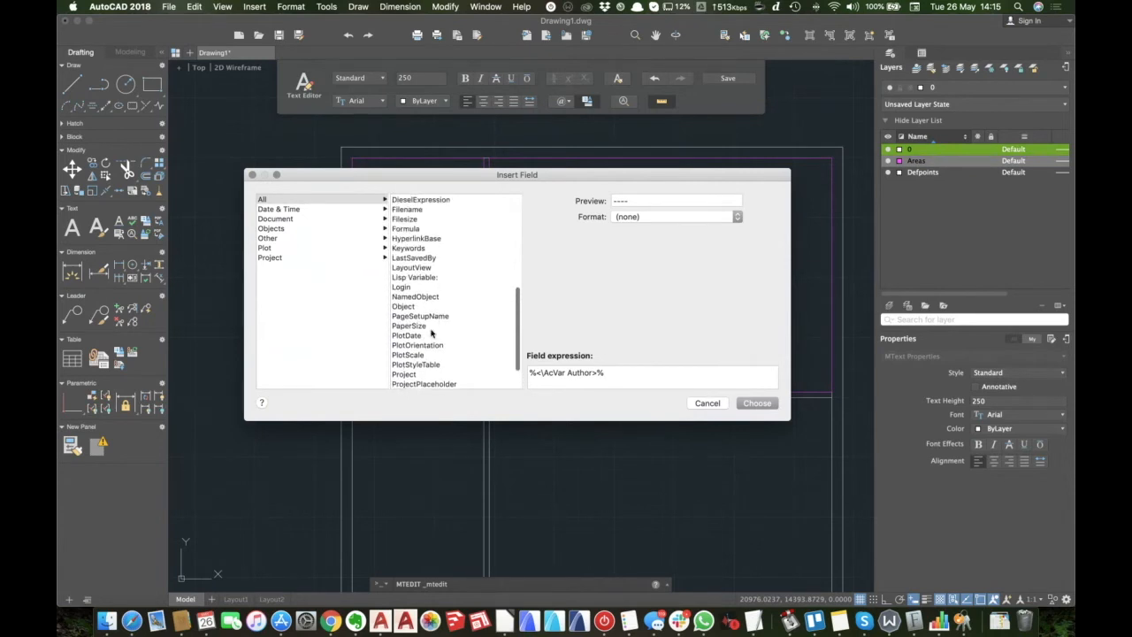
{"action": "scroll", "coordinate": [434, 363], "scroll_direction": "down", "scroll_amount": 5}
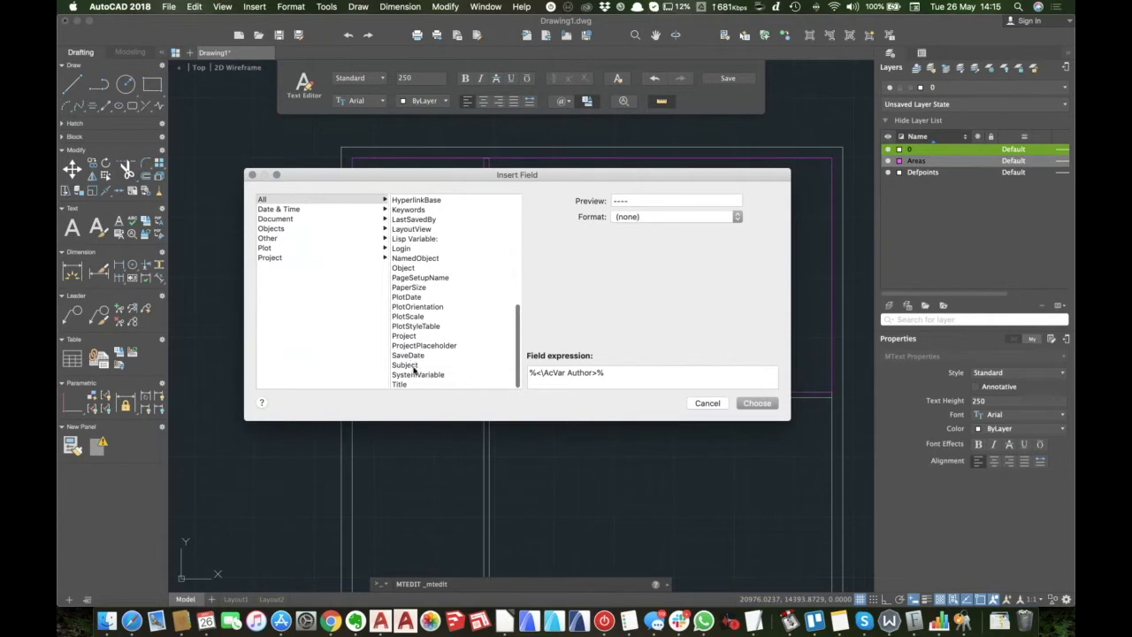
{"action": "scroll", "coordinate": [418, 372], "scroll_direction": "up", "scroll_amount": 3}
{"action": "scroll", "coordinate": [416, 354], "scroll_direction": "down", "scroll_amount": 3}
{"action": "scroll", "coordinate": [419, 262], "scroll_direction": "up", "scroll_amount": 8}
{"action": "scroll", "coordinate": [418, 261], "scroll_direction": "down", "scroll_amount": 7}
{"action": "scroll", "coordinate": [418, 262], "scroll_direction": "up", "scroll_amount": 10}
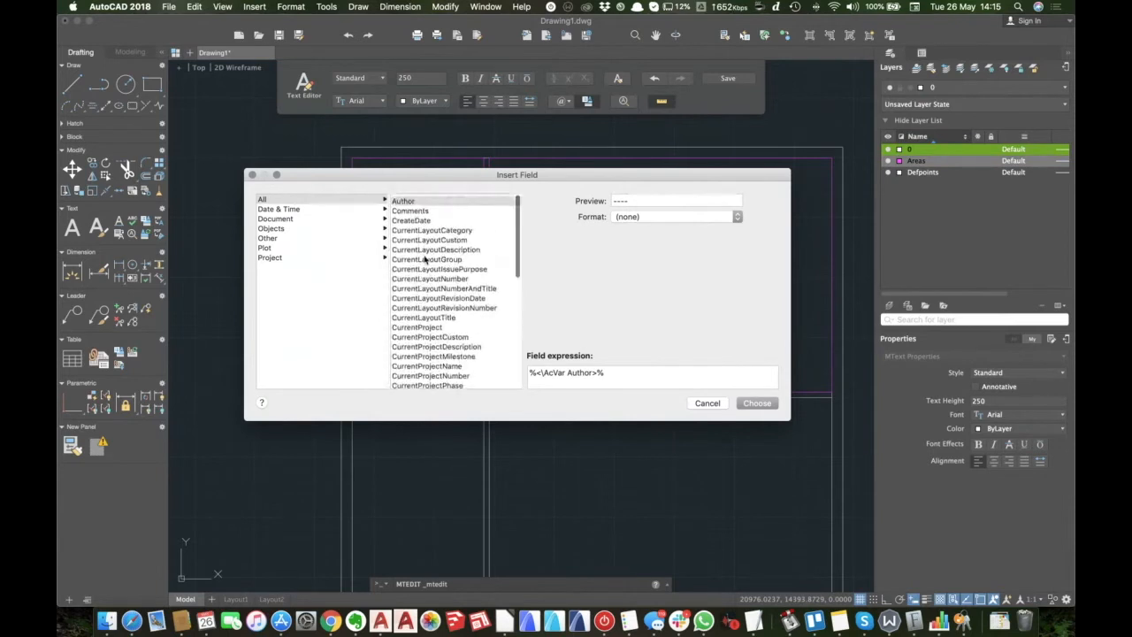
{"action": "scroll", "coordinate": [443, 327], "scroll_direction": "down", "scroll_amount": 10}
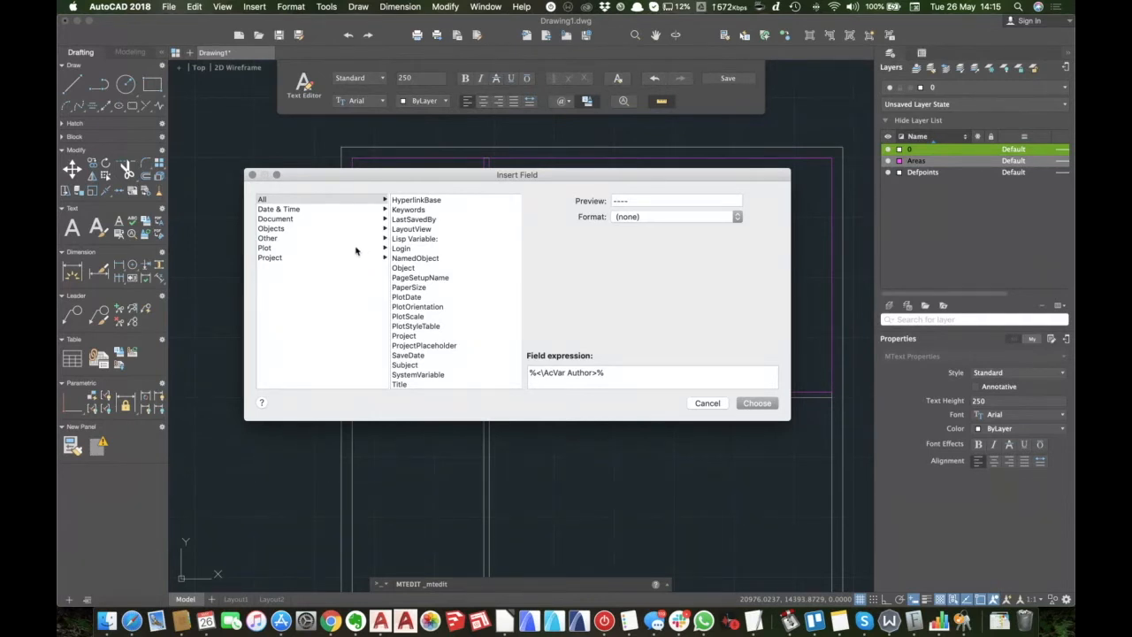
Examine the type and property options of the Object field in the Objects category.
{"action": "left_click", "coordinate": [269, 228]}
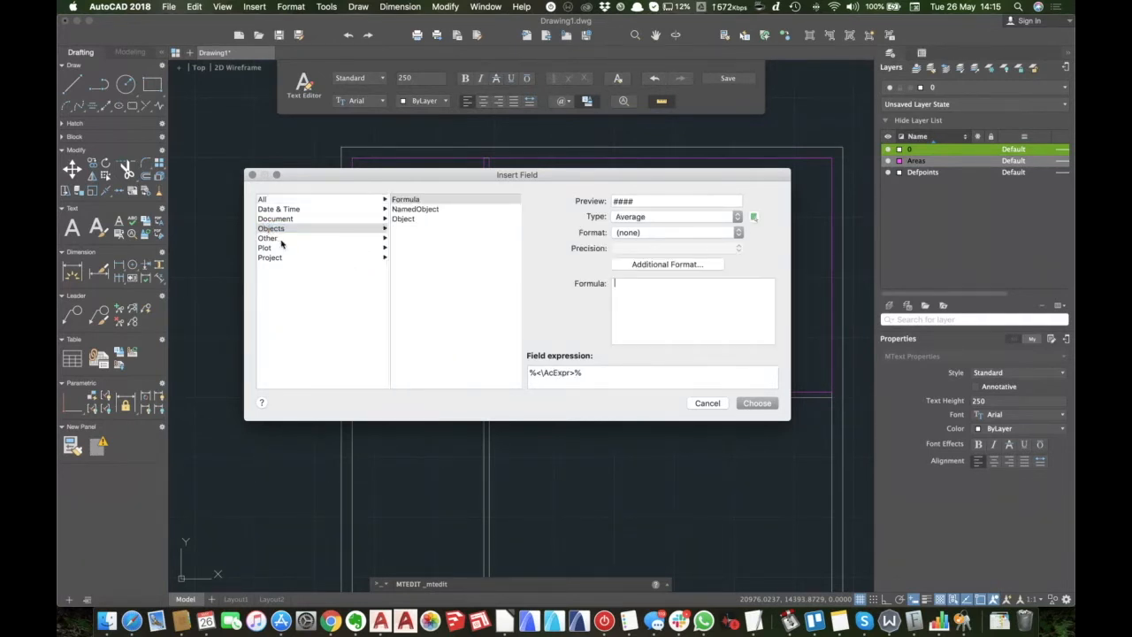
{"action": "left_click", "coordinate": [405, 220]}
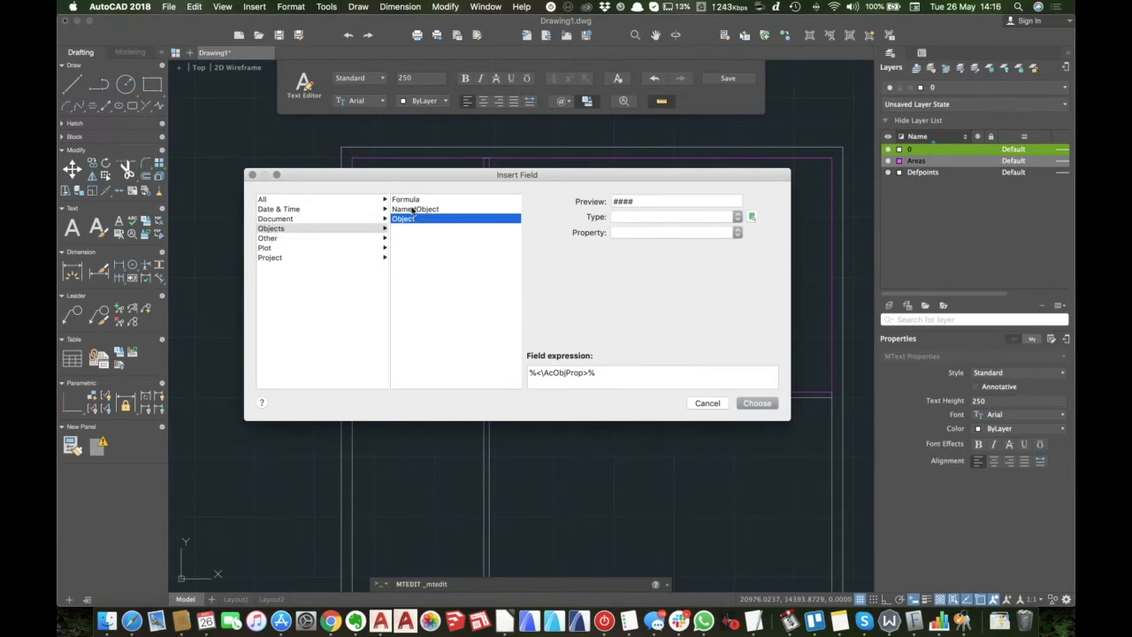
{"action": "left_click", "coordinate": [385, 229]}
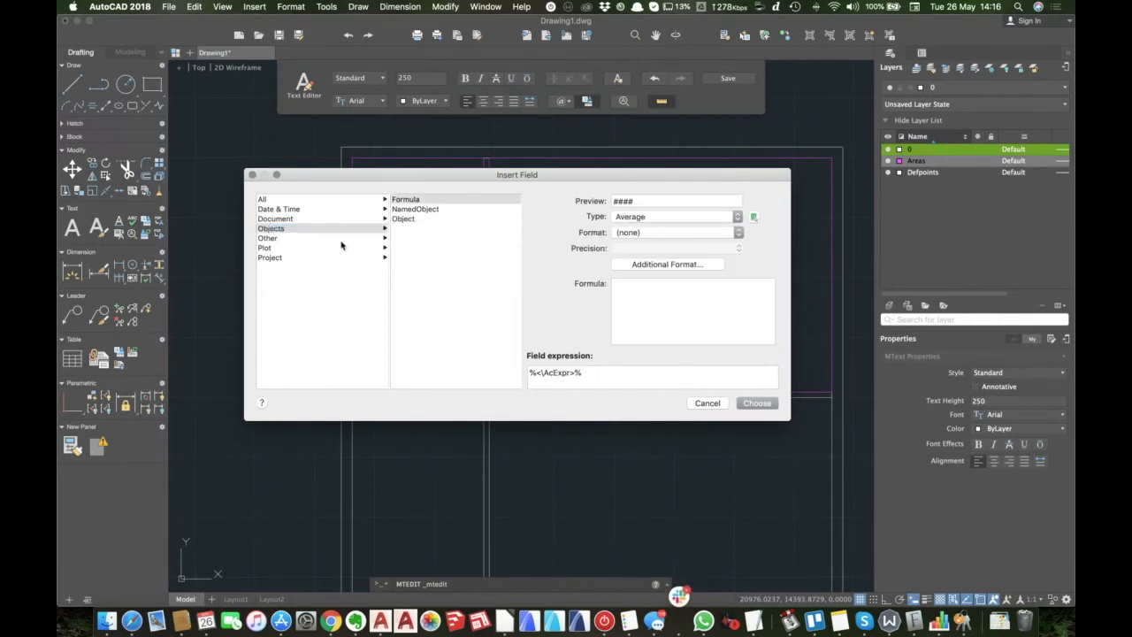
{"action": "left_click", "coordinate": [267, 200]}
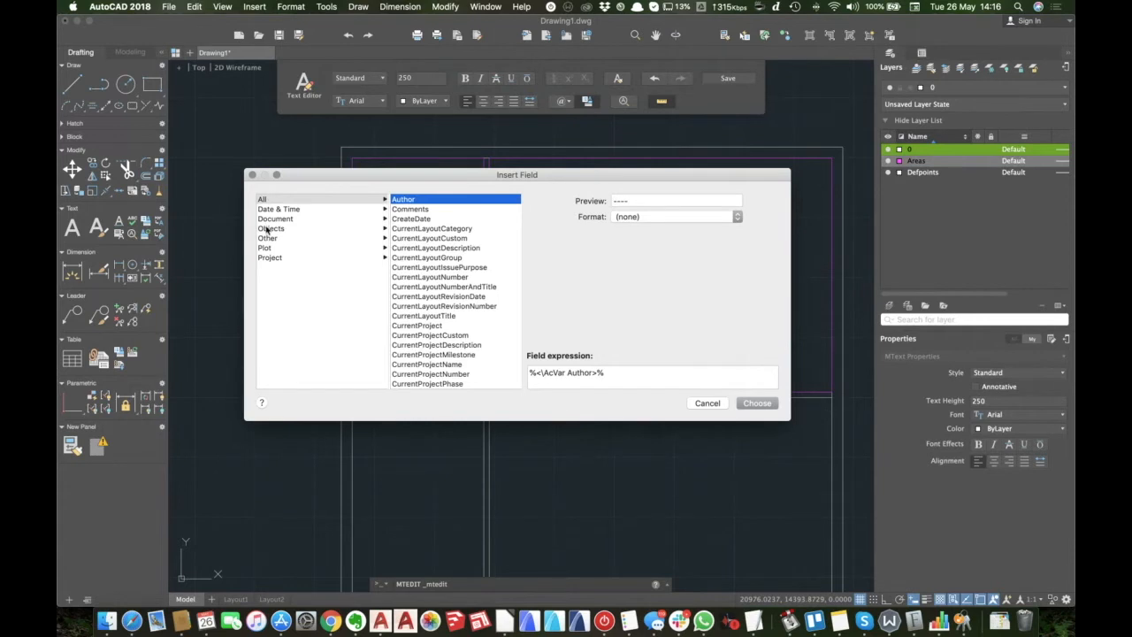
{"action": "left_click", "coordinate": [270, 229]}
{"action": "left_click", "coordinate": [404, 219]}
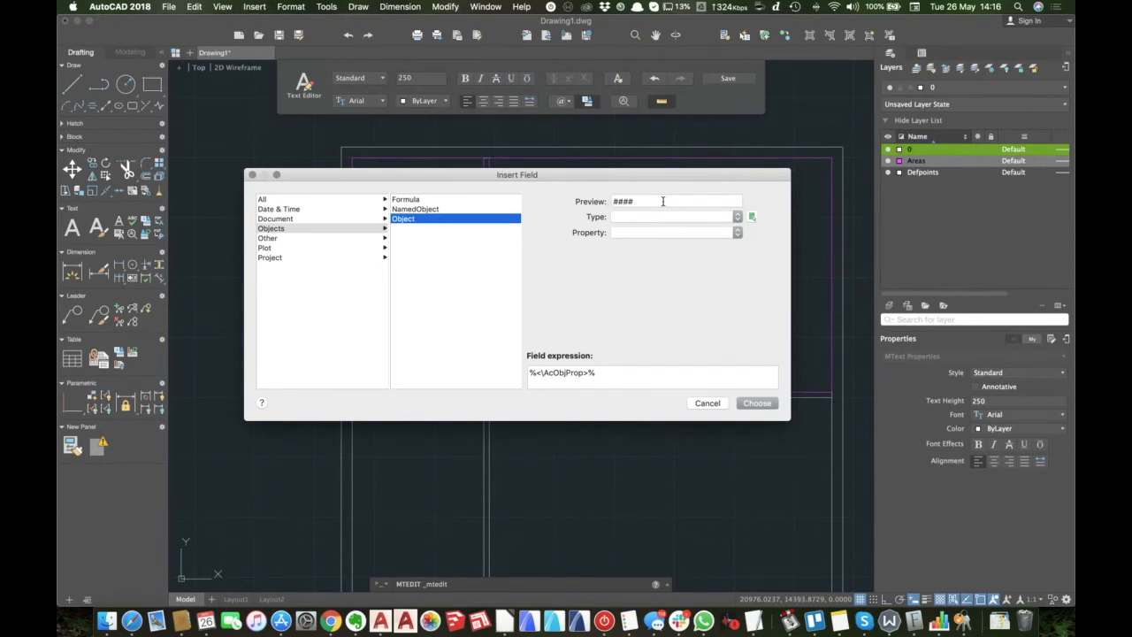
{"action": "left_click", "coordinate": [738, 219]}
{"action": "left_click", "coordinate": [740, 232]}
{"action": "left_click", "coordinate": [716, 258]}
Try the NamedObject field with its type set to Linetype and review its name and format options.
{"action": "left_click", "coordinate": [437, 209]}
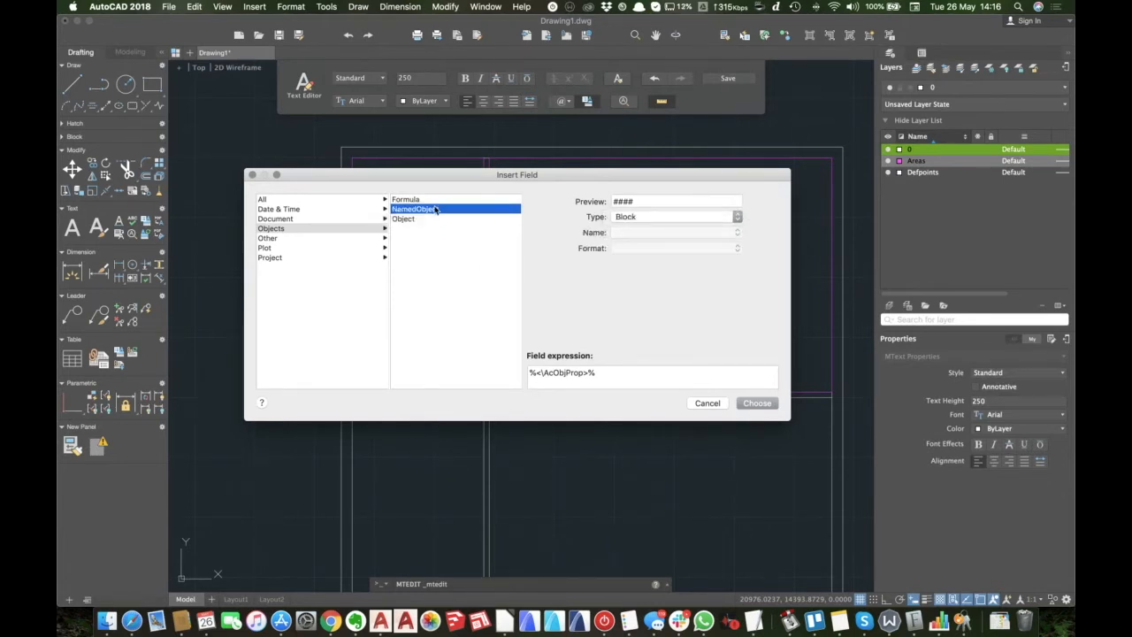
{"action": "left_click", "coordinate": [738, 217]}
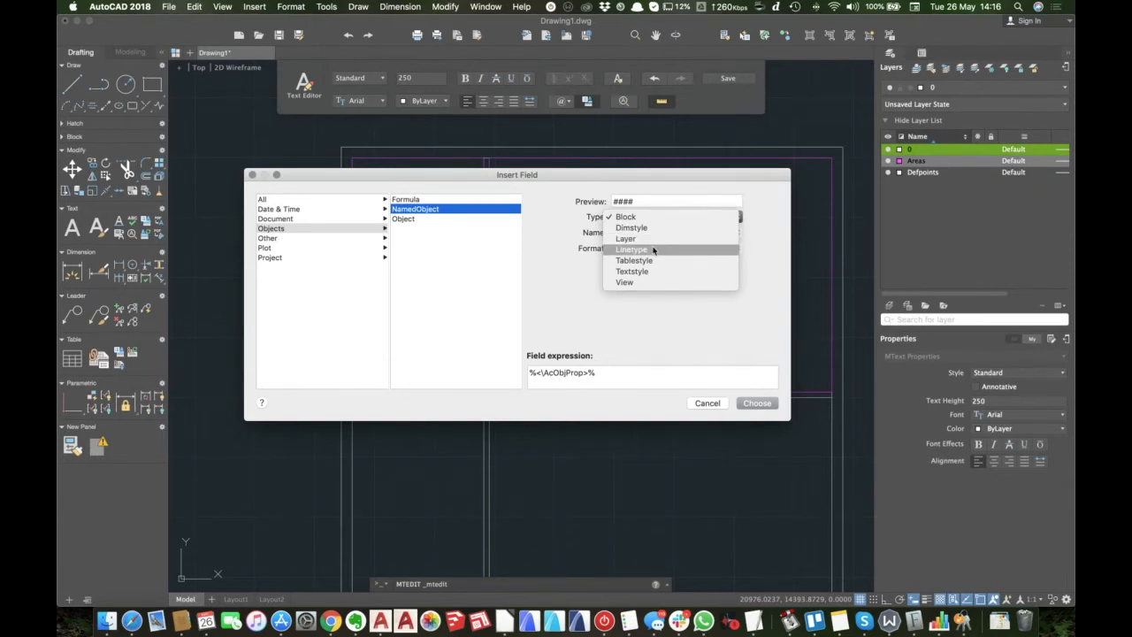
{"action": "left_click", "coordinate": [654, 250]}
{"action": "left_click", "coordinate": [739, 234]}
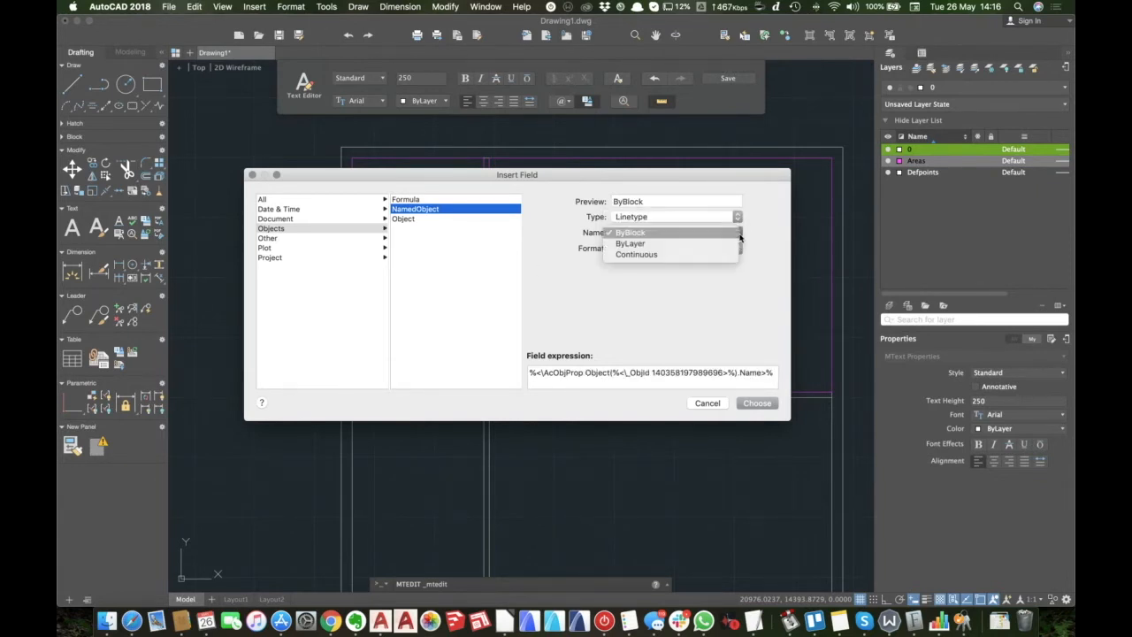
{"action": "left_click", "coordinate": [727, 308]}
{"action": "left_click", "coordinate": [740, 250]}
{"action": "left_click", "coordinate": [653, 314]}
Examine the settings of the Formula field within the Objects category and recheck its type and format choices.
{"action": "left_click", "coordinate": [436, 201]}
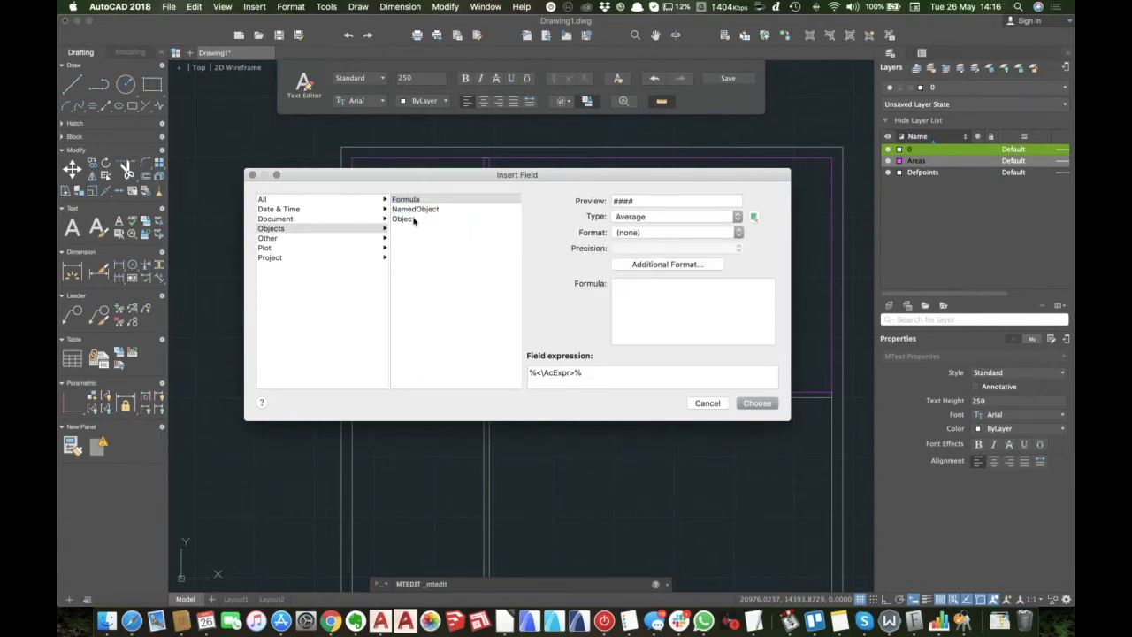
{"action": "left_click", "coordinate": [738, 218]}
{"action": "left_click", "coordinate": [740, 219]}
{"action": "left_click", "coordinate": [739, 231]}
{"action": "left_click", "coordinate": [802, 253]}
Look through the fields offered in the Document, Date & Time, All, Other, Plot and Project categories.
{"action": "left_click", "coordinate": [275, 218]}
{"action": "left_click", "coordinate": [276, 209]}
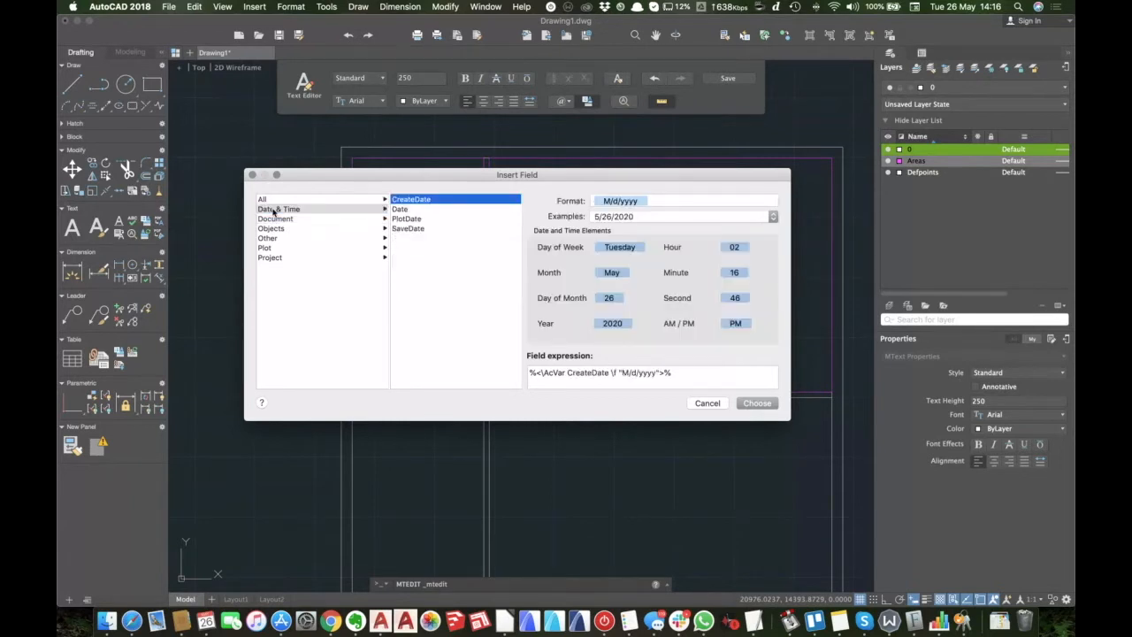
{"action": "left_click", "coordinate": [269, 200]}
{"action": "left_click", "coordinate": [266, 239]}
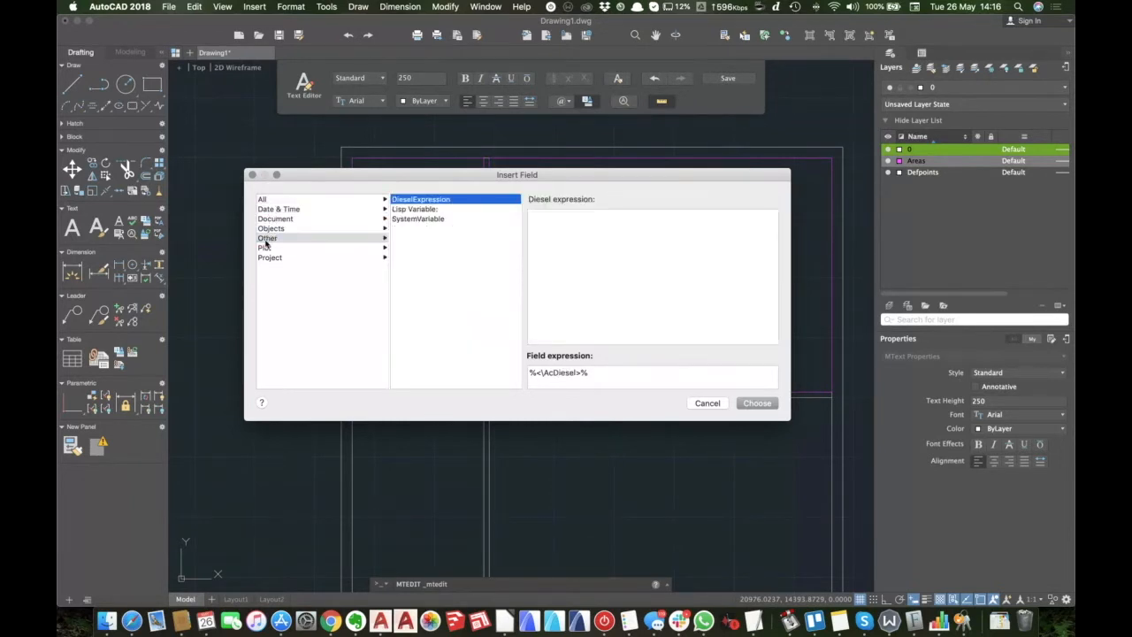
{"action": "left_click", "coordinate": [265, 248]}
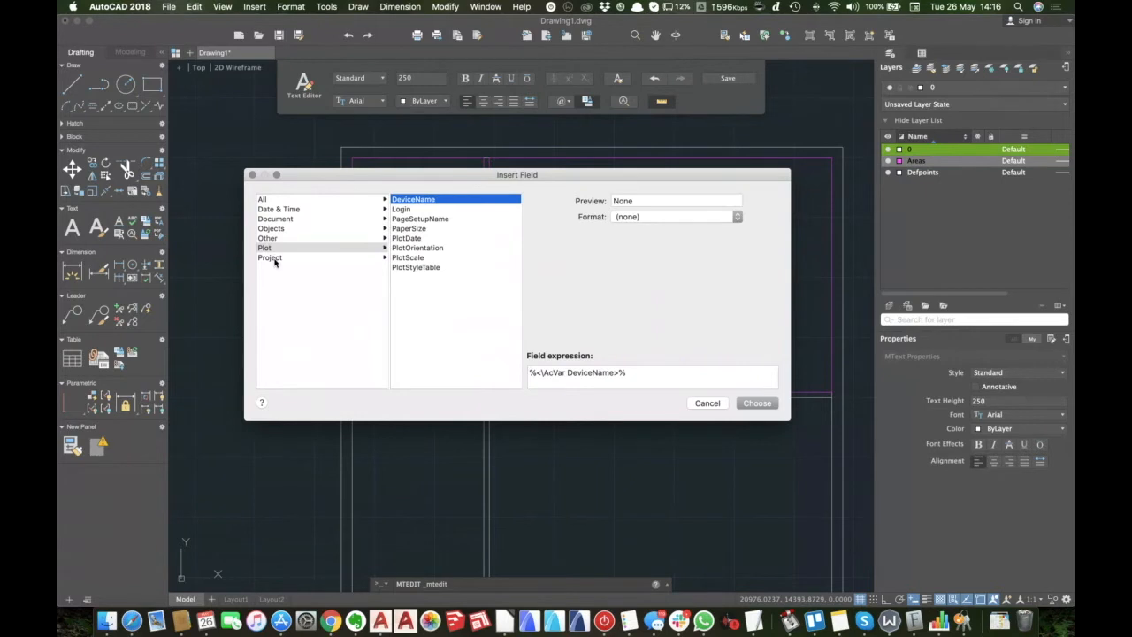
{"action": "left_click", "coordinate": [271, 259]}
{"action": "left_click", "coordinate": [270, 249]}
{"action": "left_click", "coordinate": [273, 238]}
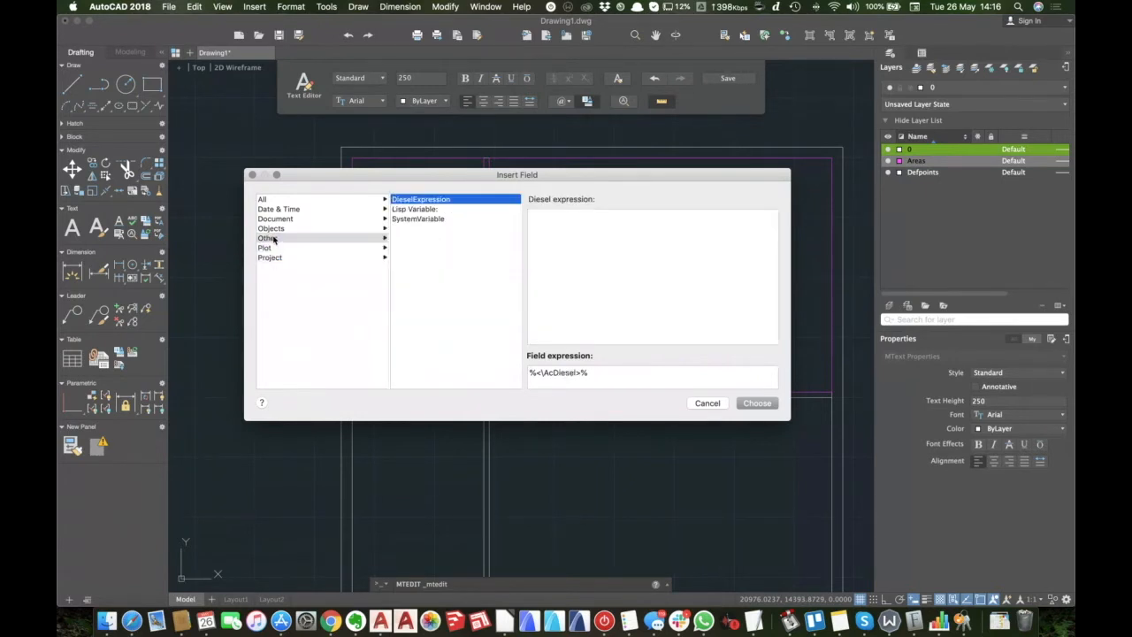
Try to insert an Object field with the Kitchen polyline's Area into the second line of the Kitchen label.
{"action": "left_click", "coordinate": [277, 229]}
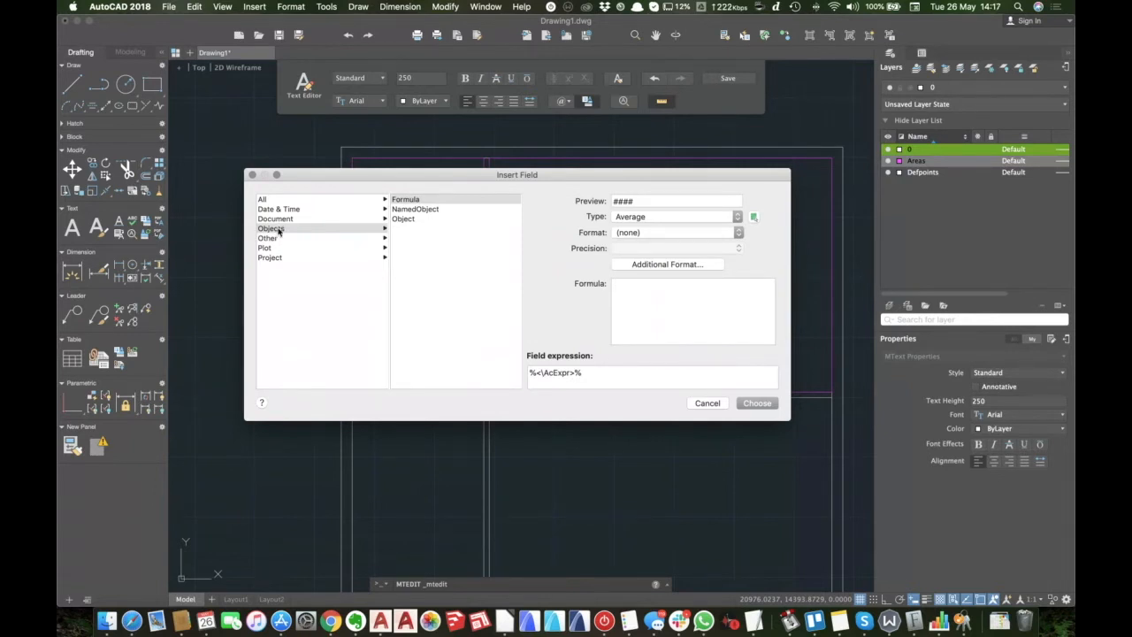
{"action": "left_click", "coordinate": [418, 221]}
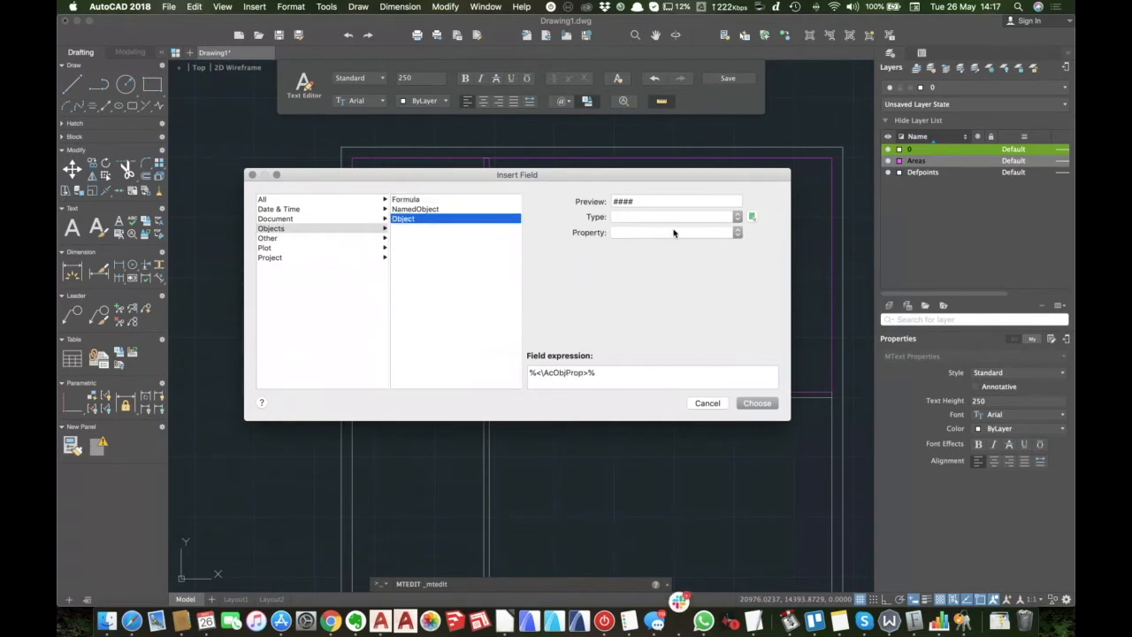
{"action": "left_click", "coordinate": [669, 221]}
{"action": "left_click", "coordinate": [669, 221]}
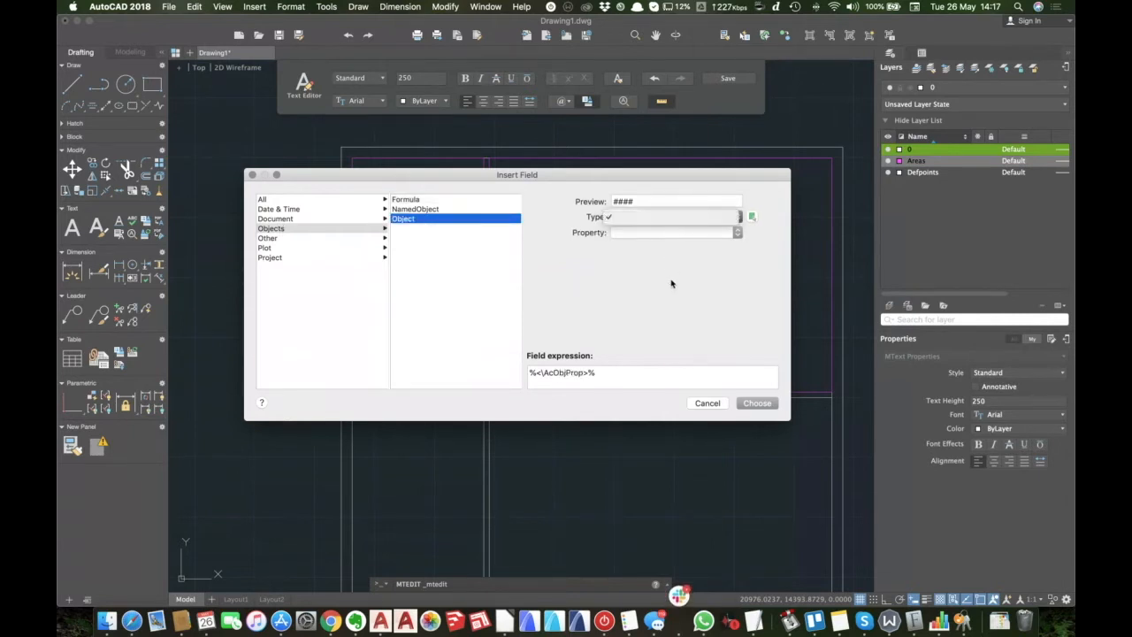
{"action": "left_click", "coordinate": [752, 218]}
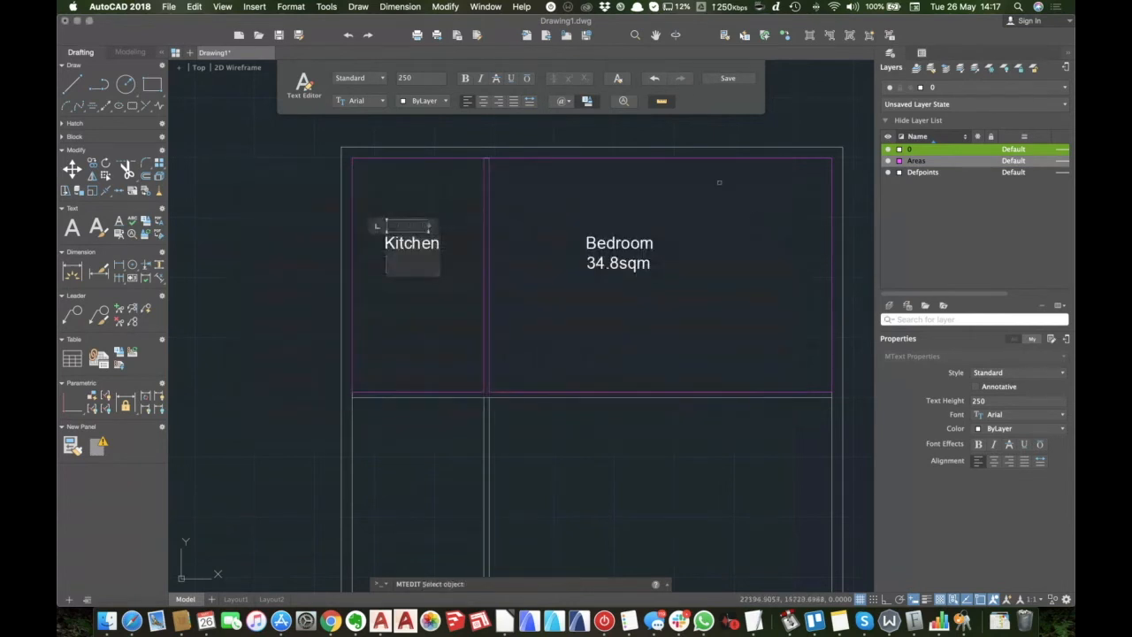
{"action": "left_click", "coordinate": [484, 182]}
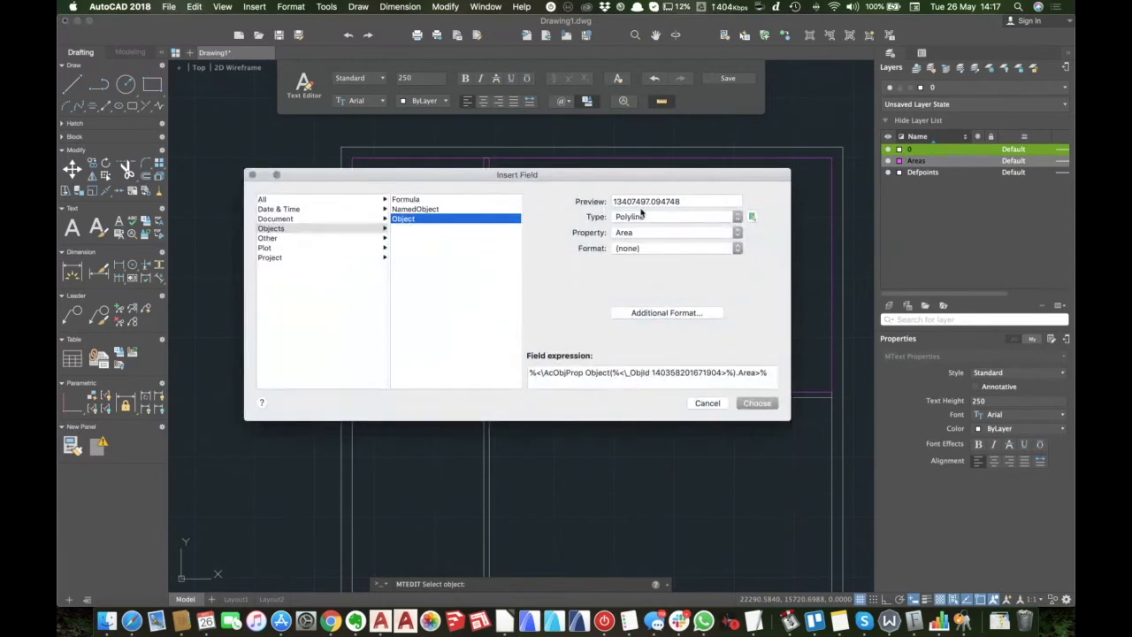
{"action": "left_click", "coordinate": [754, 403]}
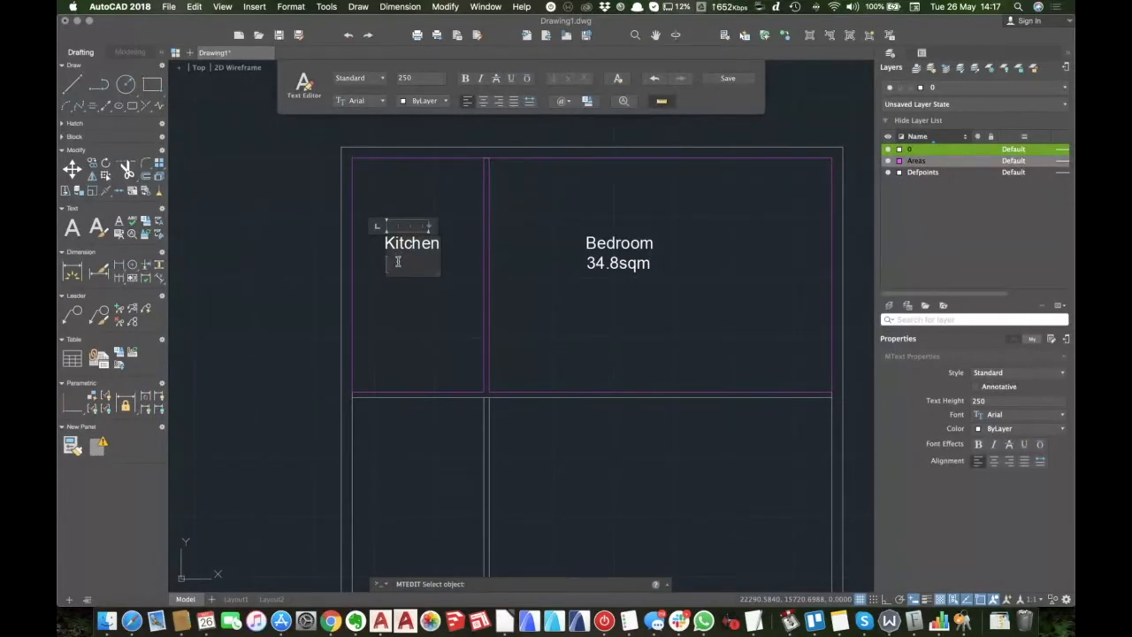
Reopen the Insert Field dialog for the Kitchen label and link an Object field to the Kitchen polyline.
{"action": "left_click", "coordinate": [588, 103]}
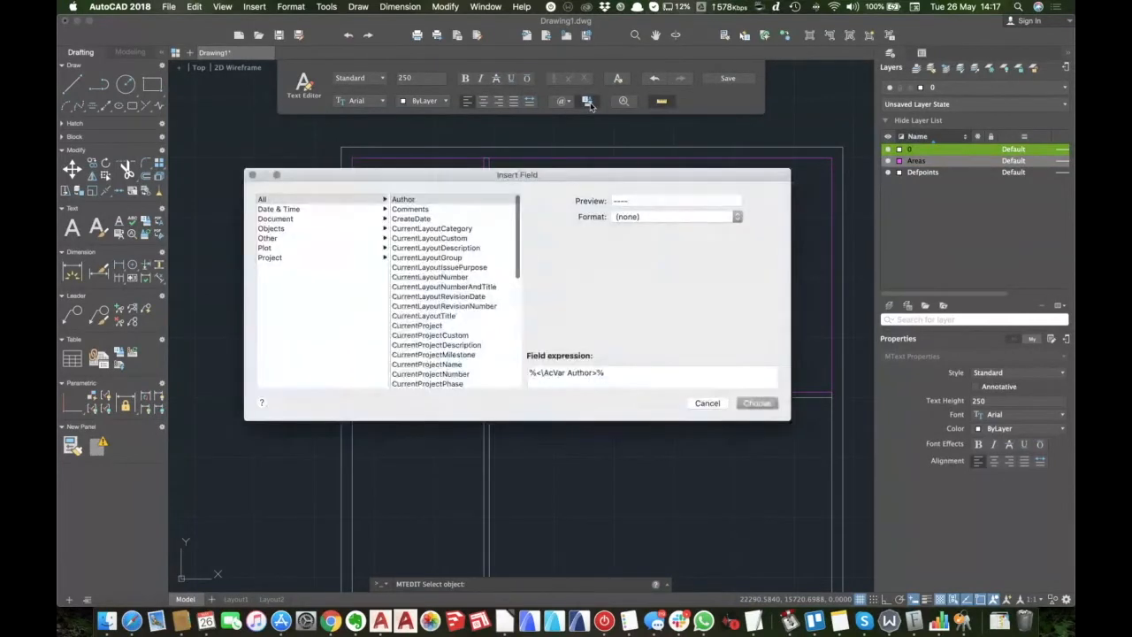
{"action": "left_click", "coordinate": [272, 229]}
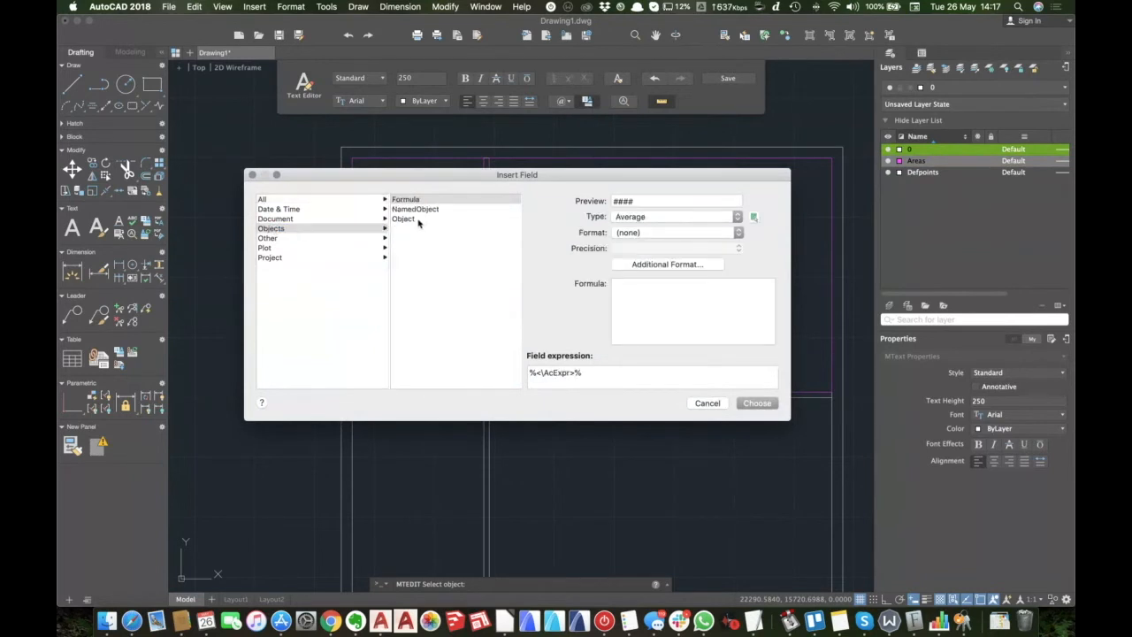
{"action": "left_click", "coordinate": [418, 221]}
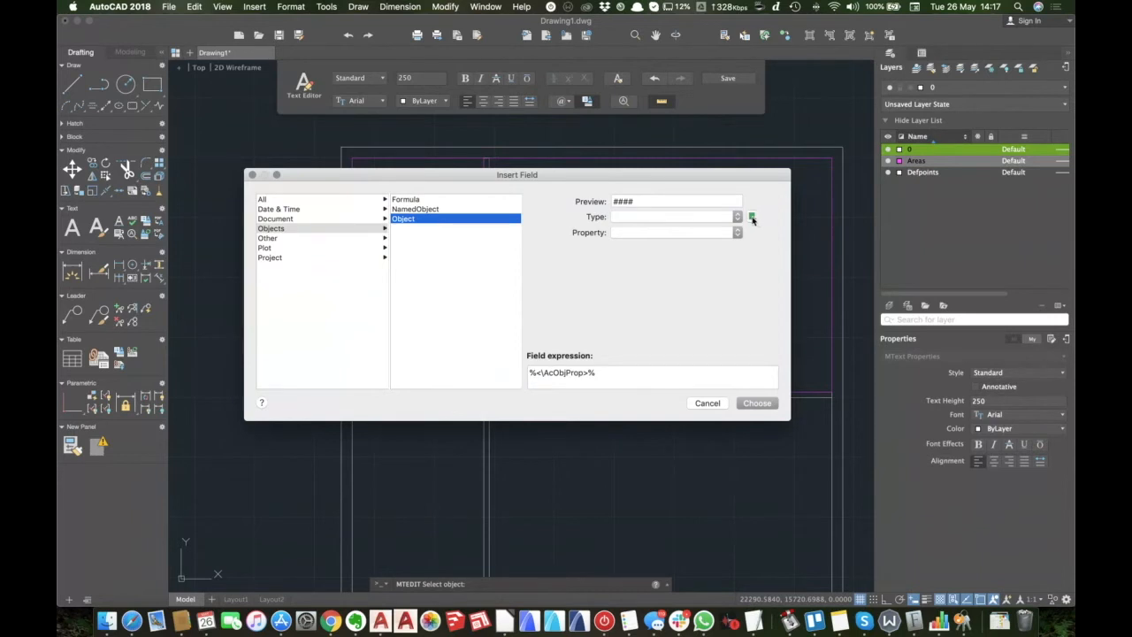
{"action": "left_click", "coordinate": [751, 217]}
{"action": "left_click", "coordinate": [483, 252]}
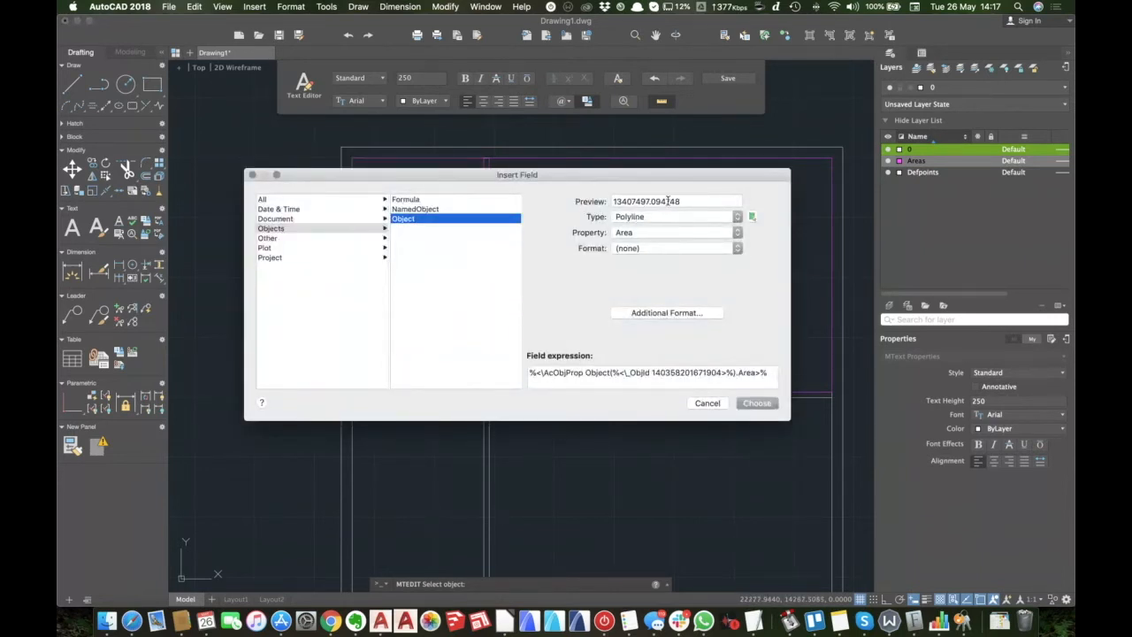
Try the Color and Layer properties for the Kitchen polyline's field.
{"action": "left_click", "coordinate": [626, 231]}
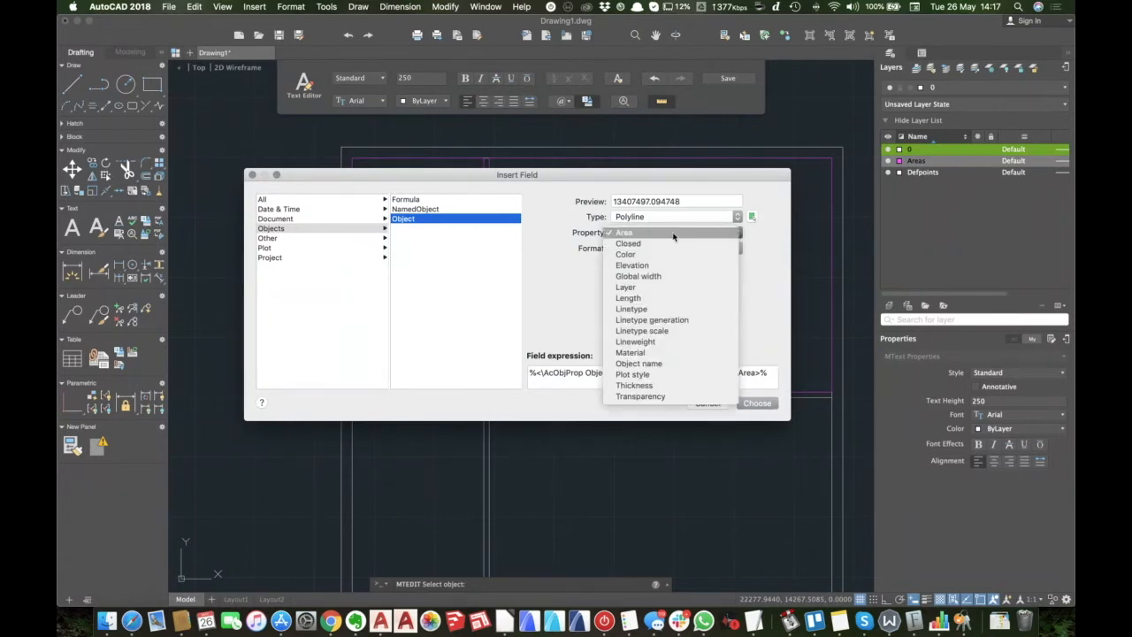
{"action": "left_click", "coordinate": [653, 258]}
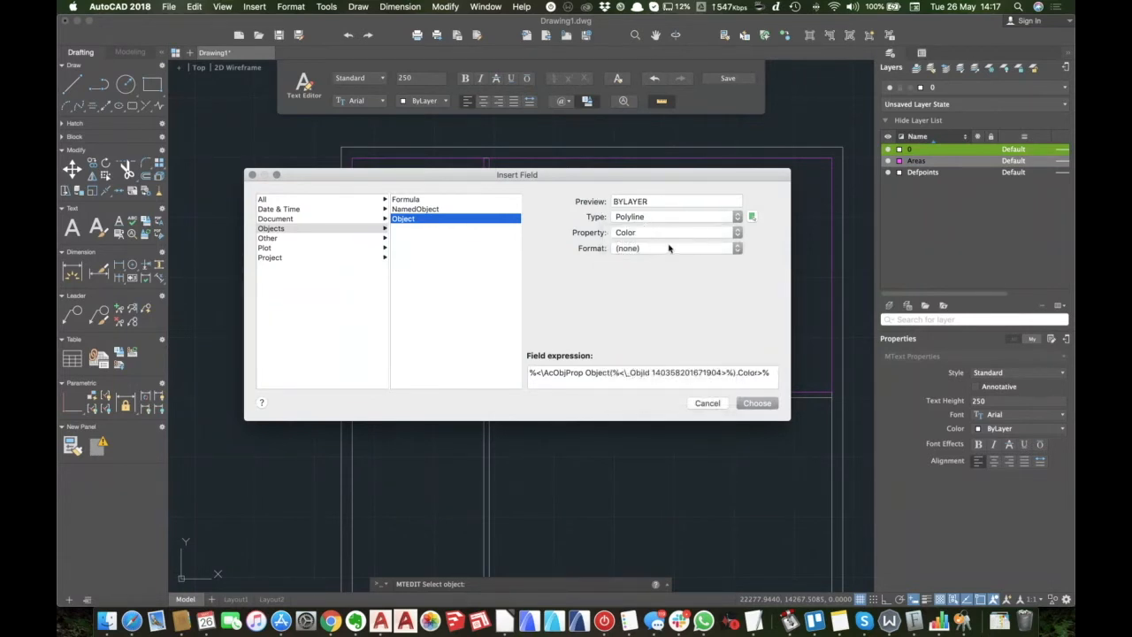
{"action": "left_click", "coordinate": [737, 234]}
{"action": "left_click", "coordinate": [673, 268]}
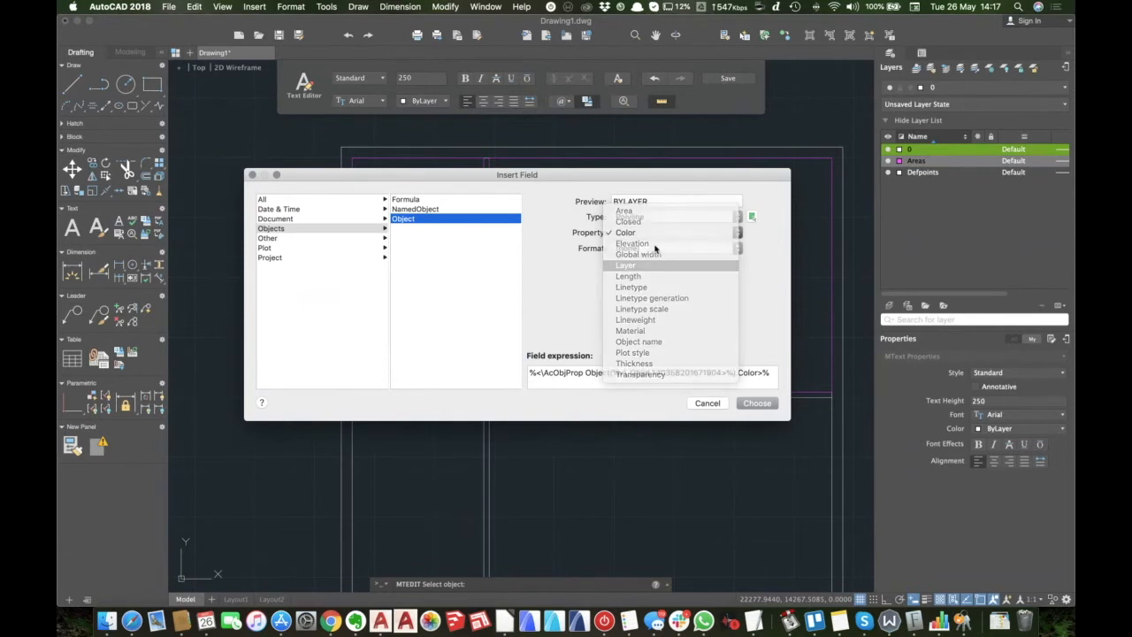
Set the Kitchen polyline field to the Area property in Decimal format with a precision of 0.
{"action": "left_click", "coordinate": [740, 234]}
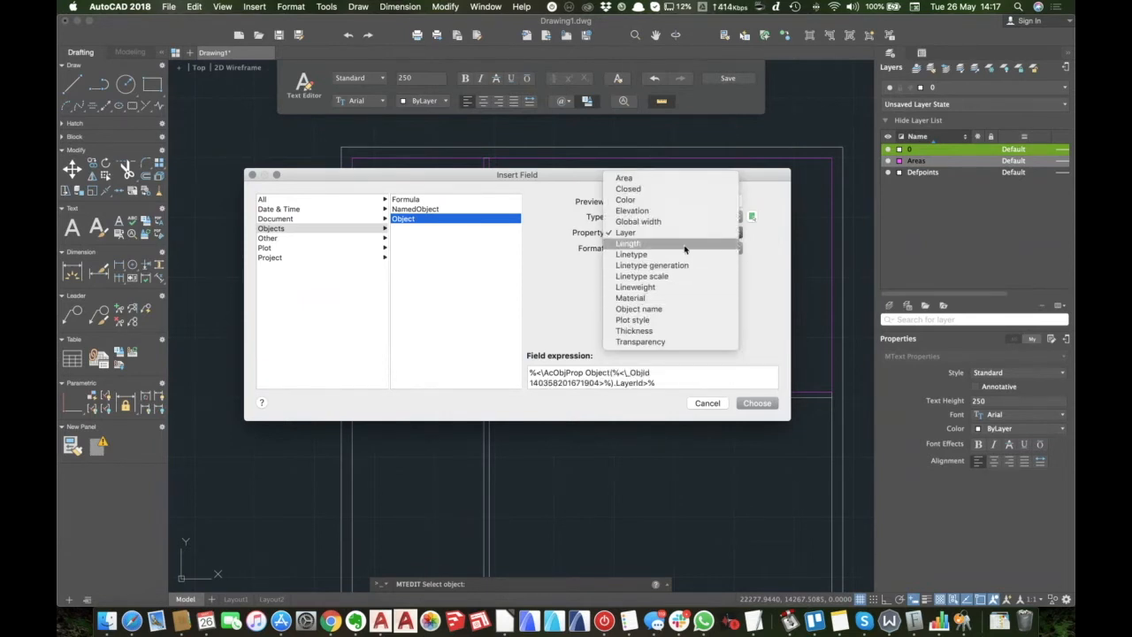
{"action": "left_click", "coordinate": [656, 178]}
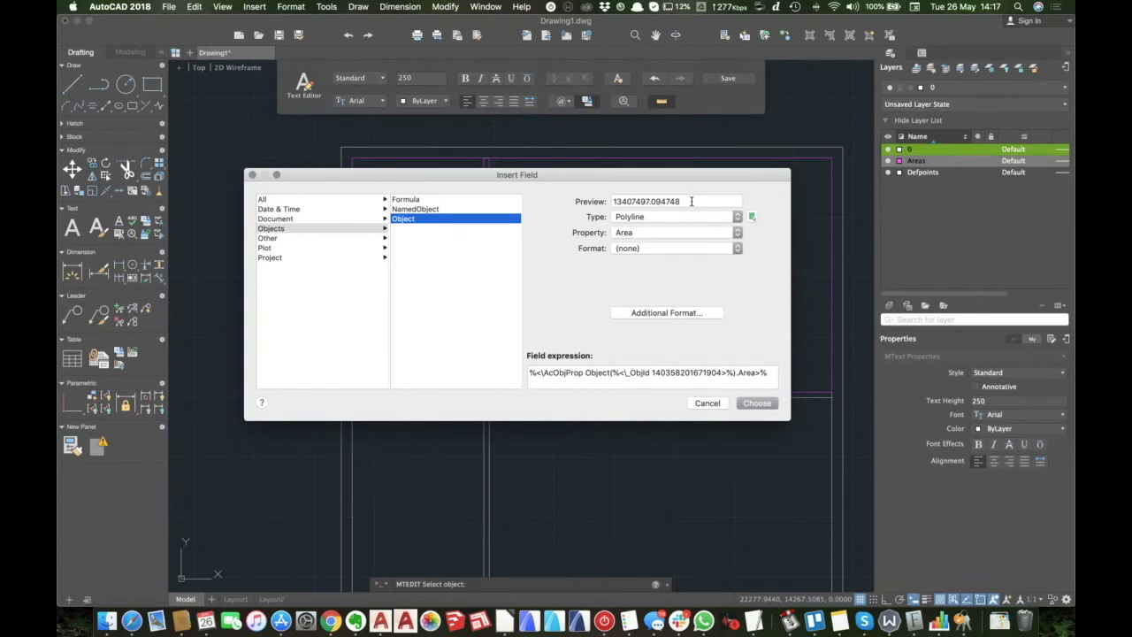
{"action": "left_click", "coordinate": [654, 249]}
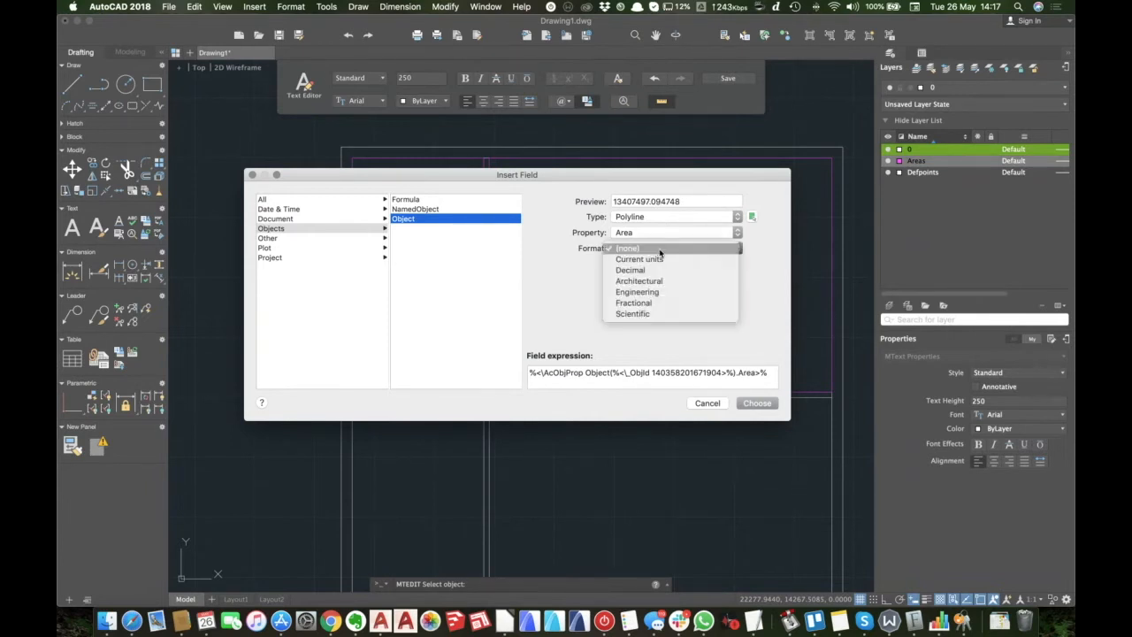
{"action": "left_click", "coordinate": [637, 271]}
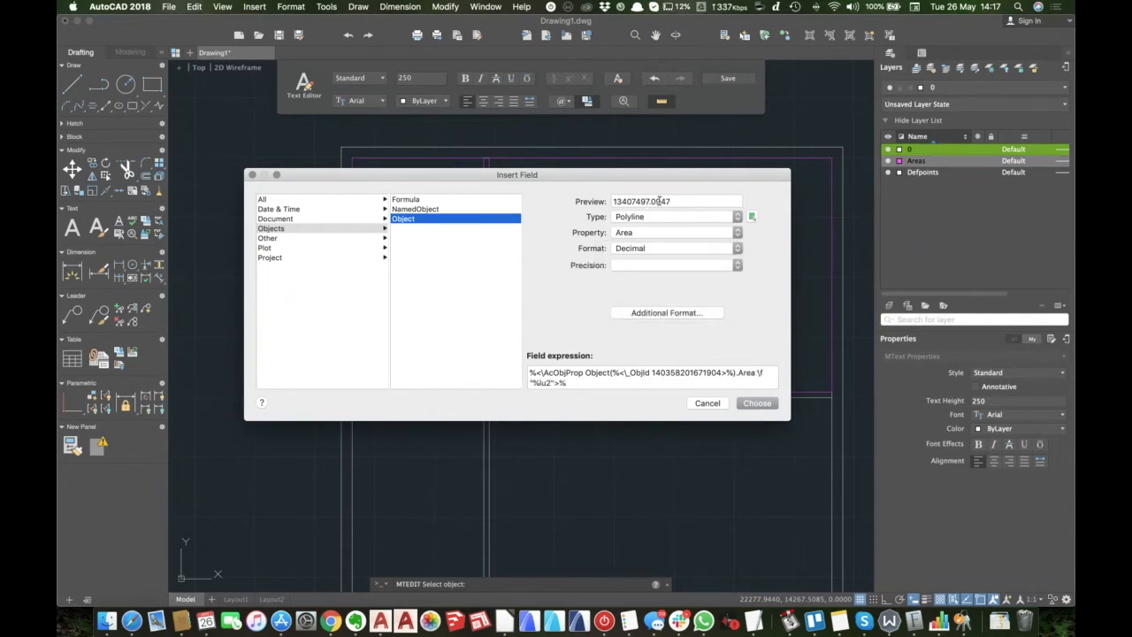
{"action": "left_click", "coordinate": [740, 269]}
{"action": "left_click", "coordinate": [672, 251]}
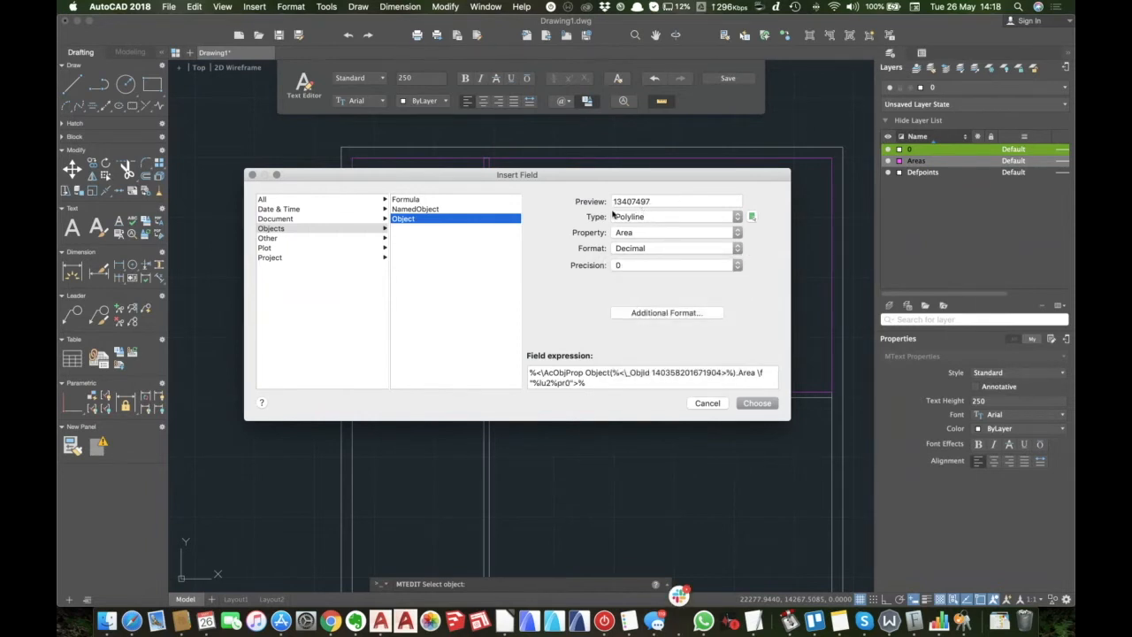
Give the Kitchen area field an additional format with a conversion factor of .000001 and the suffix "sqm".
{"action": "left_click", "coordinate": [656, 315]}
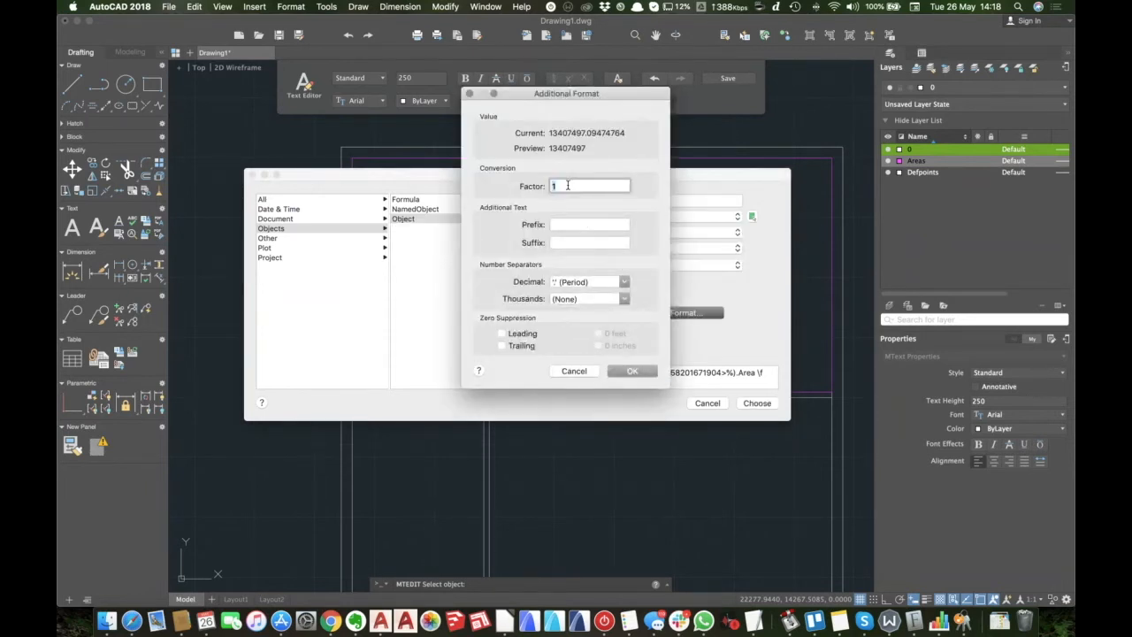
{"action": "type", "text": "."}
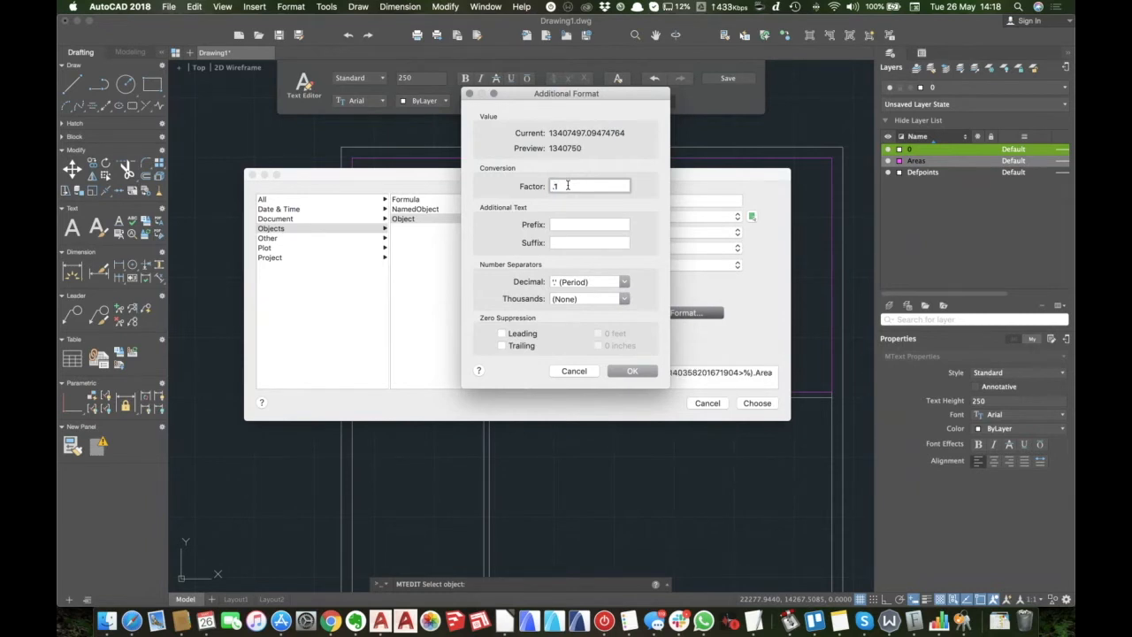
{"action": "type", "text": "00000"}
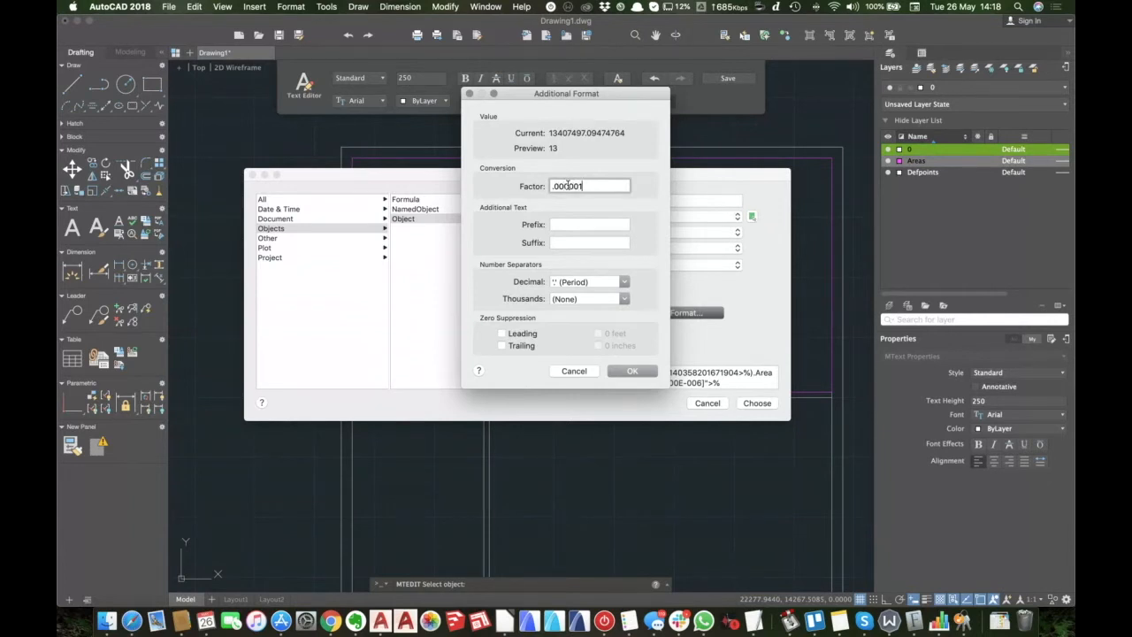
{"action": "left_click", "coordinate": [561, 243]}
{"action": "type", "text": "sqm"}
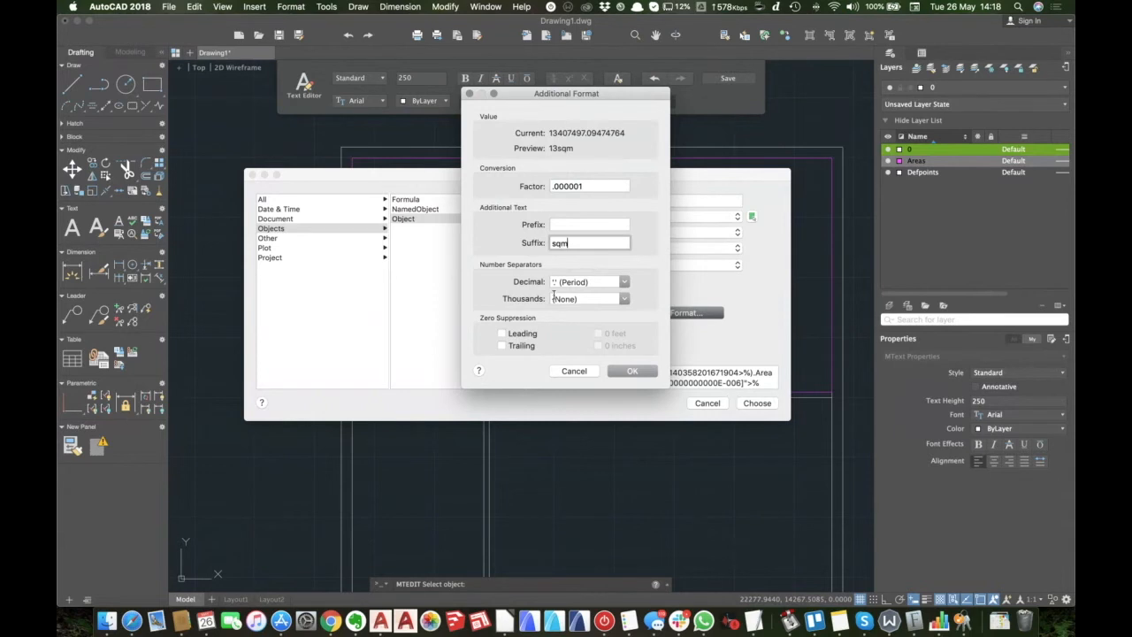
{"action": "left_click", "coordinate": [629, 371]}
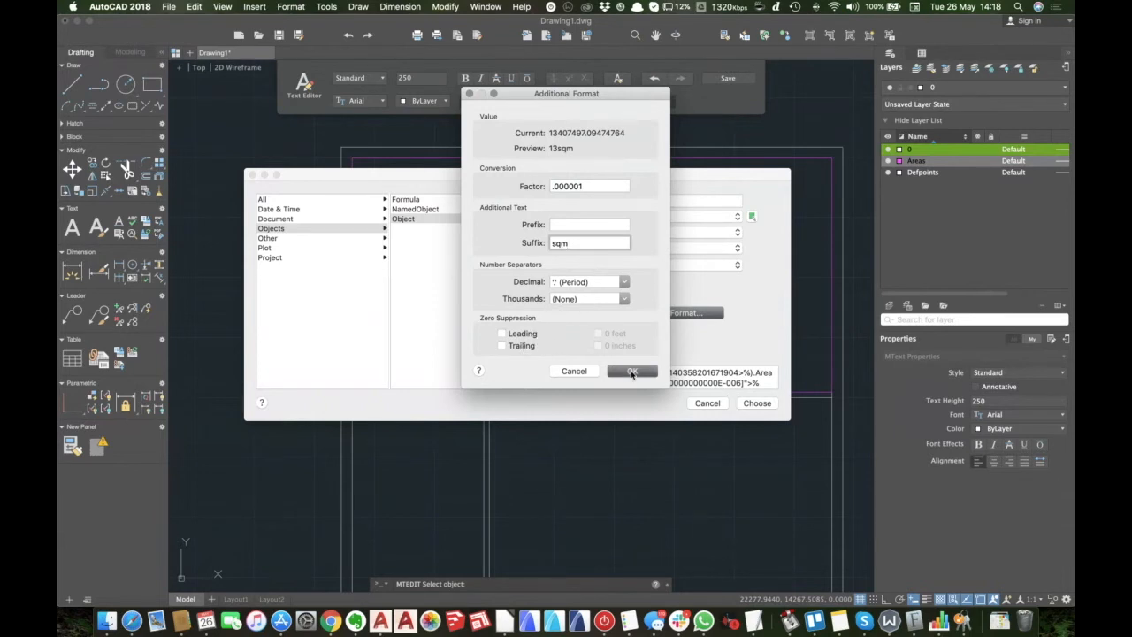
Set the area field's precision to 0.0, insert it into the Kitchen label and finish editing the text.
{"action": "left_click", "coordinate": [739, 265]}
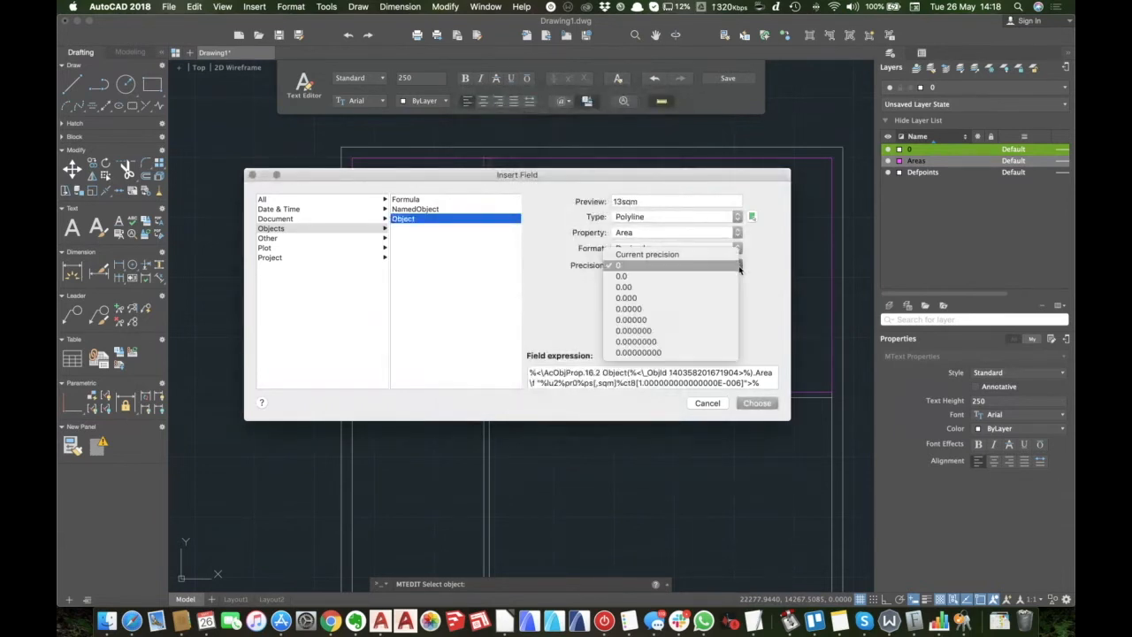
{"action": "left_click", "coordinate": [637, 276]}
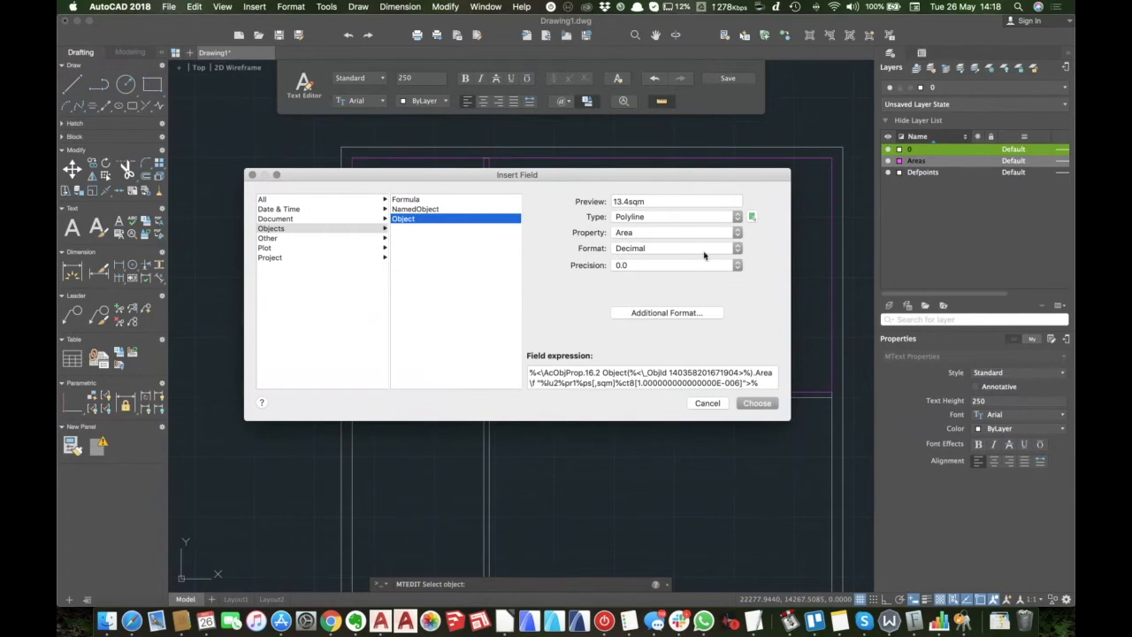
{"action": "left_click", "coordinate": [757, 403]}
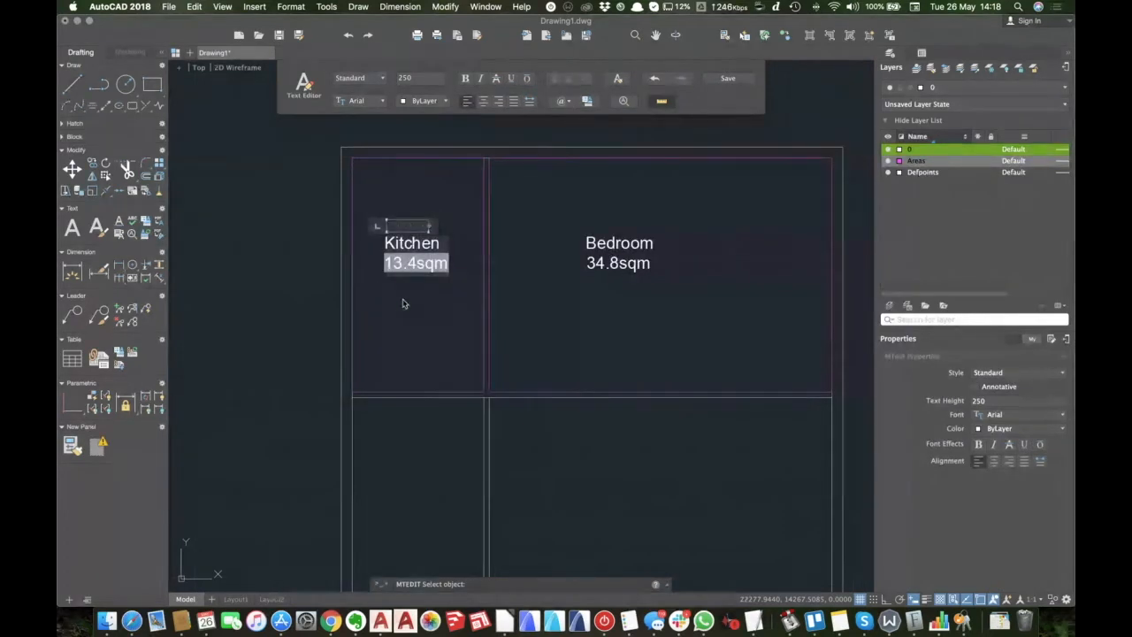
{"action": "left_click", "coordinate": [402, 303]}
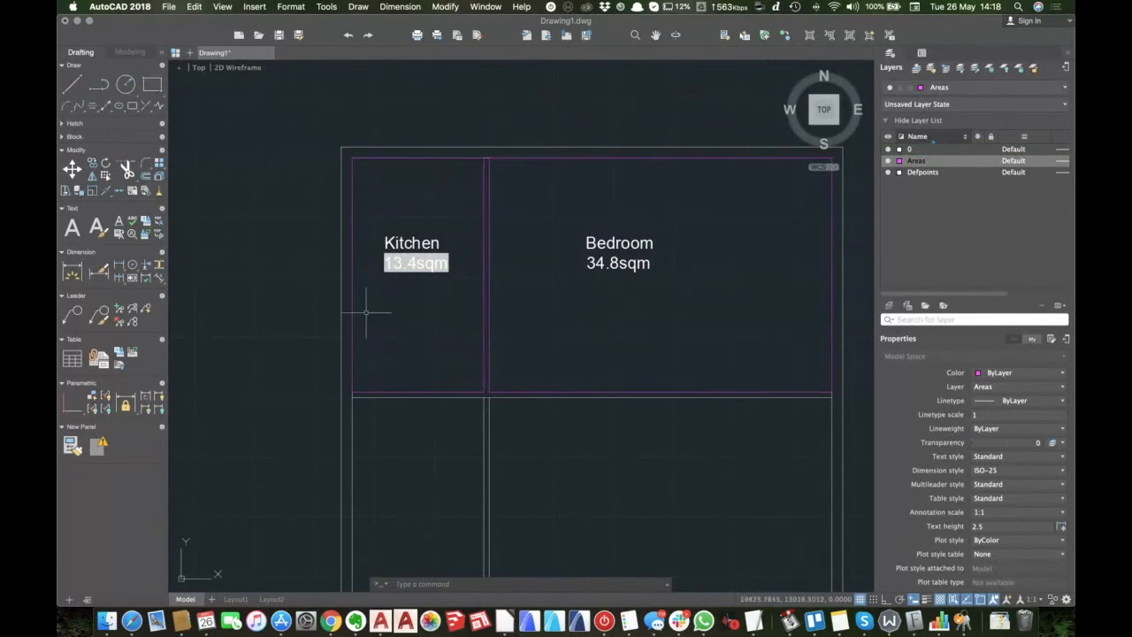
{"action": "middle_click_drag", "start_coordinate": [374, 316], "coordinate": [412, 309]}
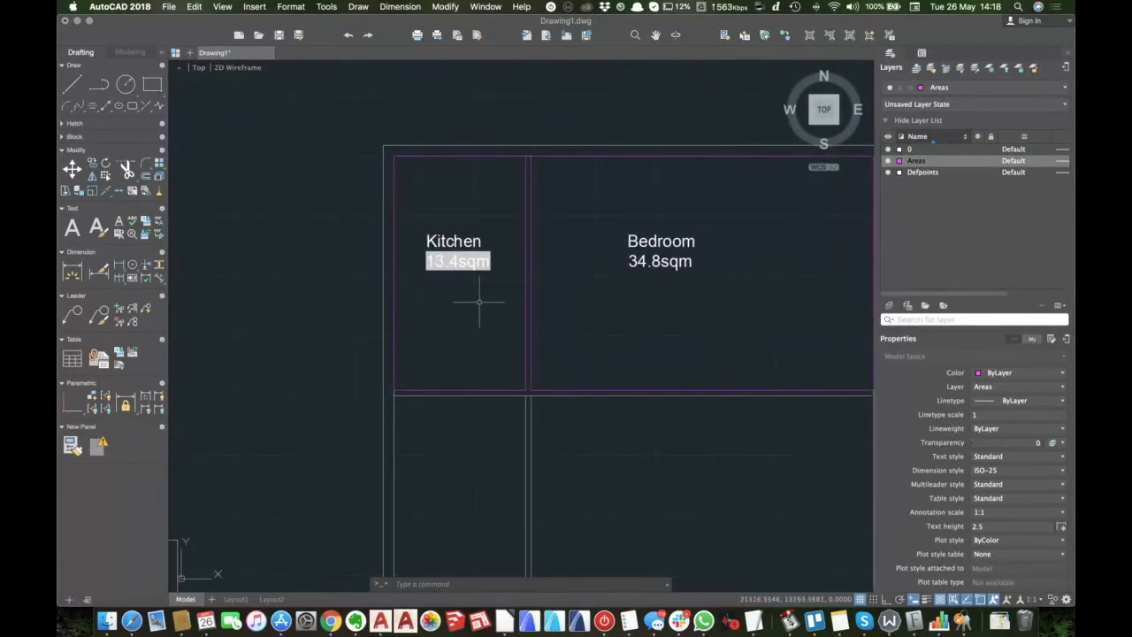
Stretch the lower edge of the kitchen's area polyline downward, enlarging its area to about 16.5 sqm.
{"action": "middle_click_drag", "start_coordinate": [473, 386], "coordinate": [396, 359]}
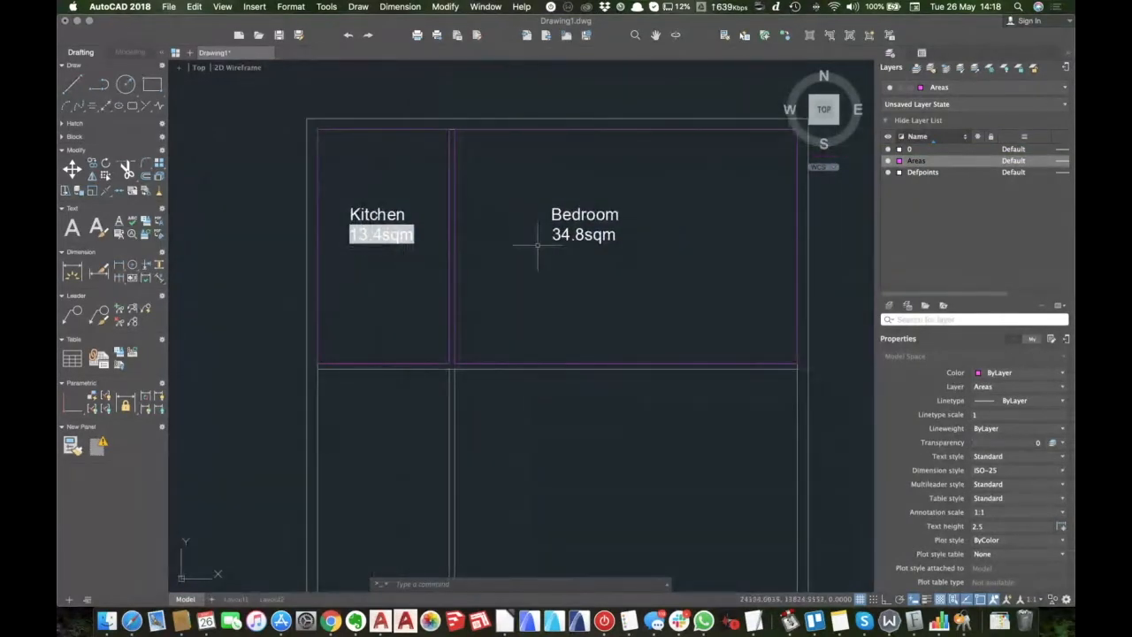
{"action": "left_click", "coordinate": [414, 362]}
{"action": "left_click", "coordinate": [384, 363]}
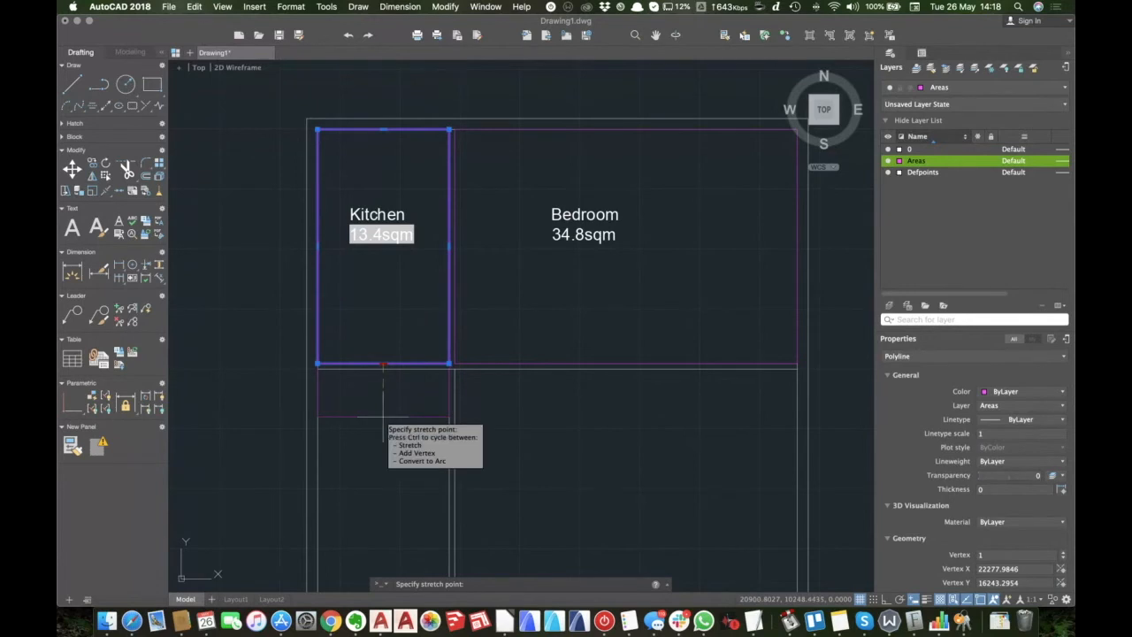
{"action": "left_click", "coordinate": [383, 417]}
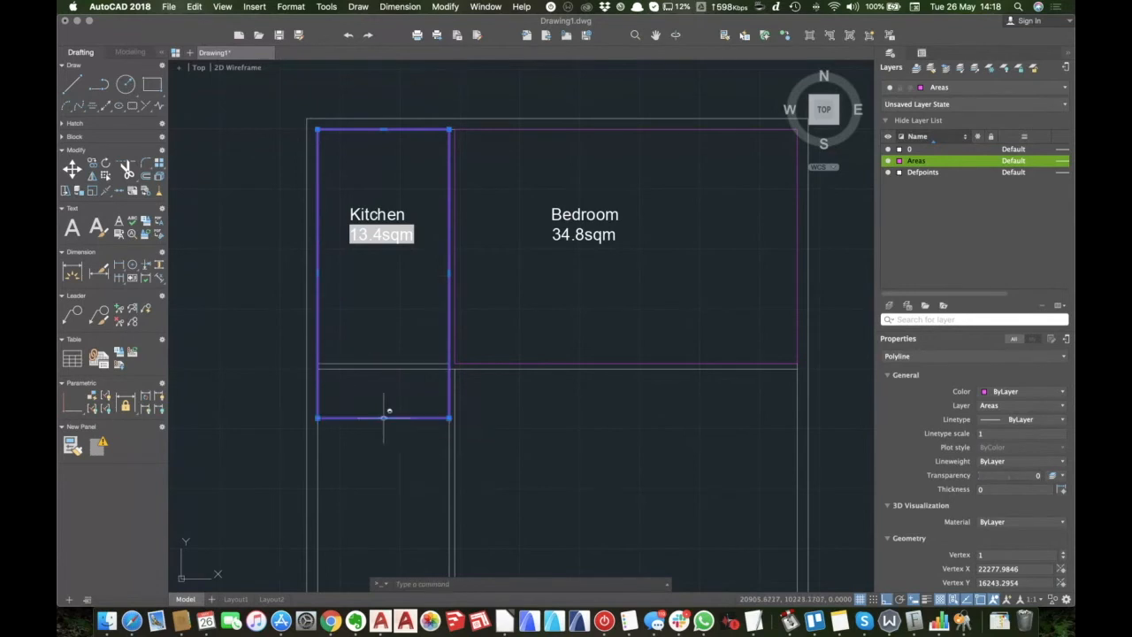
{"action": "key", "text": "Escape"}
Move the two wall lines below the kitchen down so they meet the kitchen area polyline's lower edge.
{"action": "middle_click_drag", "start_coordinate": [378, 394], "coordinate": [390, 381]}
{"action": "left_click", "coordinate": [396, 350]}
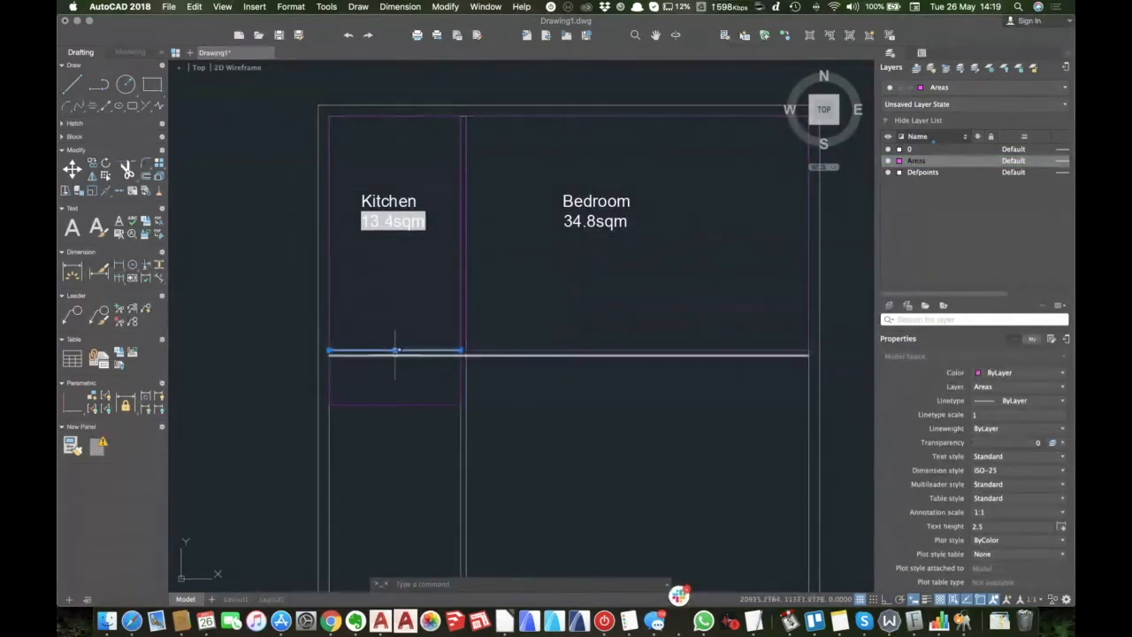
{"action": "left_click", "coordinate": [393, 354]}
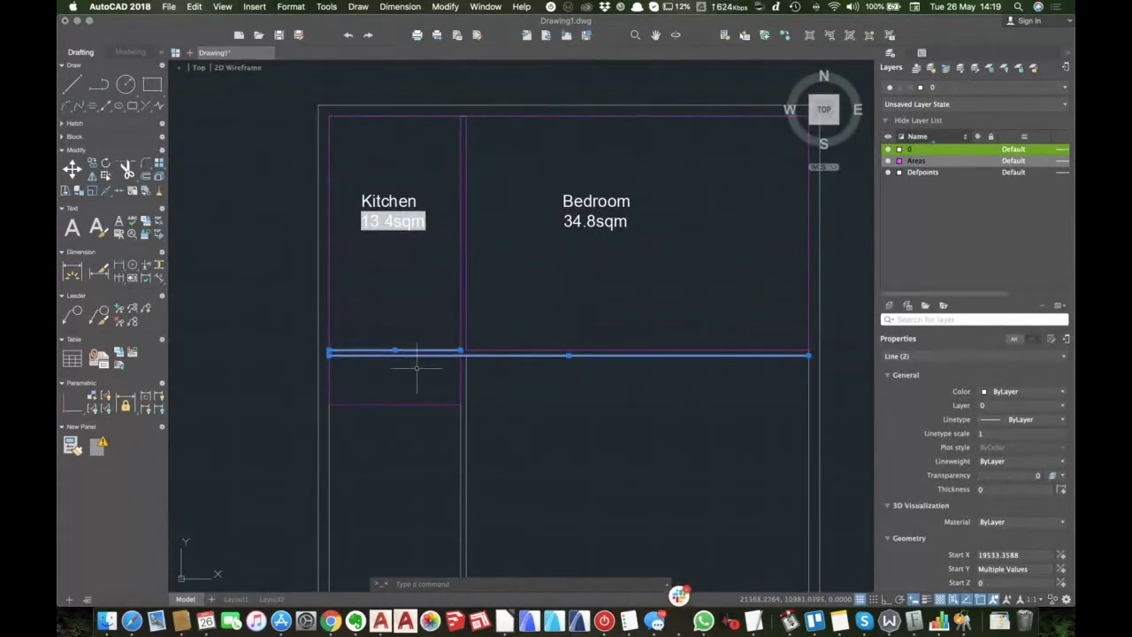
{"action": "type", "text": "m"}
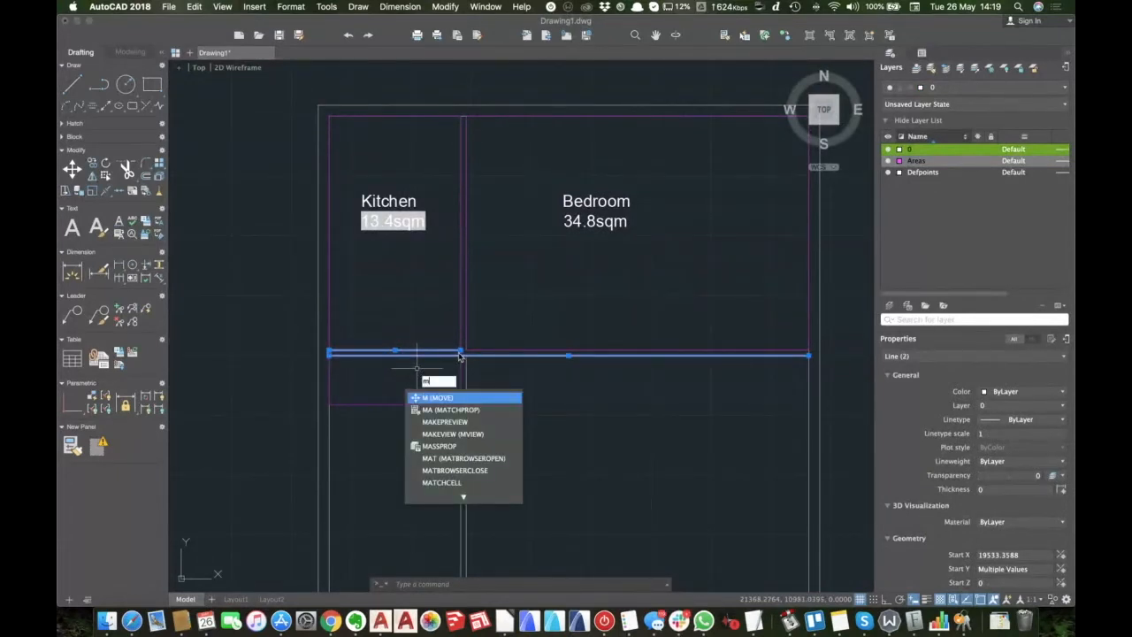
{"action": "key", "text": "Return"}
{"action": "left_click", "coordinate": [461, 352]}
{"action": "left_click", "coordinate": [463, 407]}
Edit the Kitchen label's area field and relink it to the stretched kitchen polyline.
{"action": "double_click", "coordinate": [398, 222]}
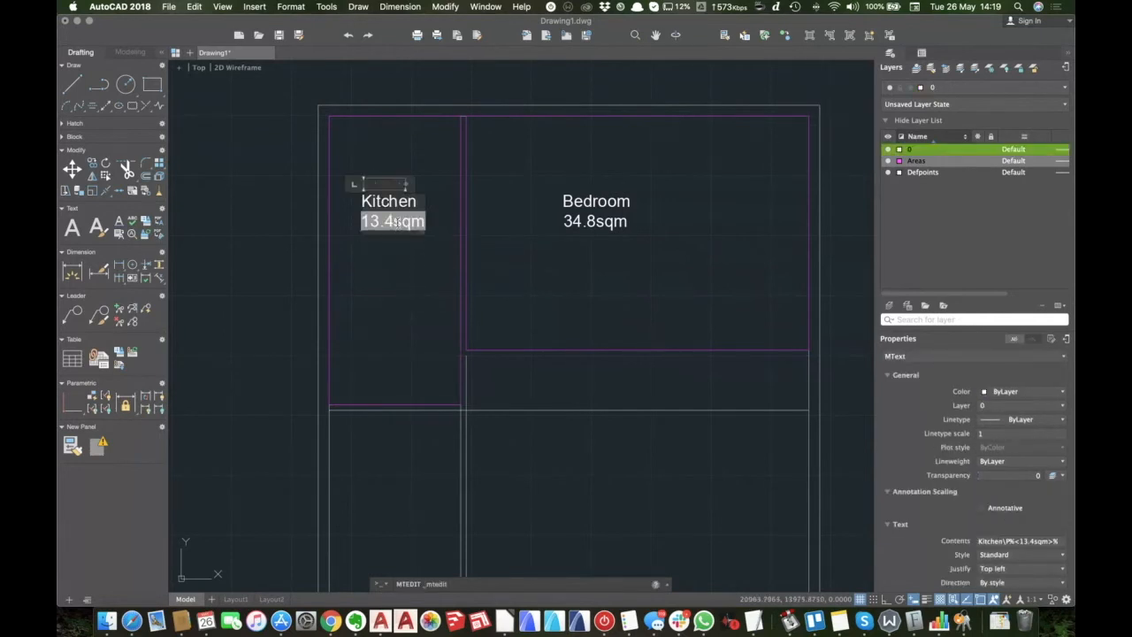
{"action": "left_click", "coordinate": [586, 101]}
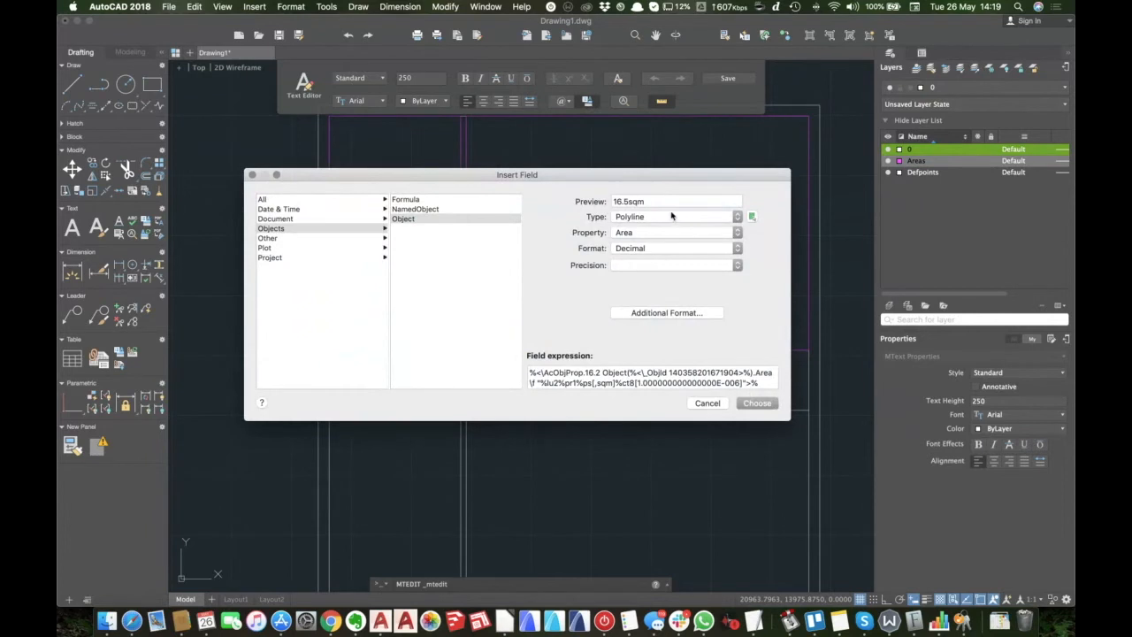
{"action": "left_click", "coordinate": [751, 218]}
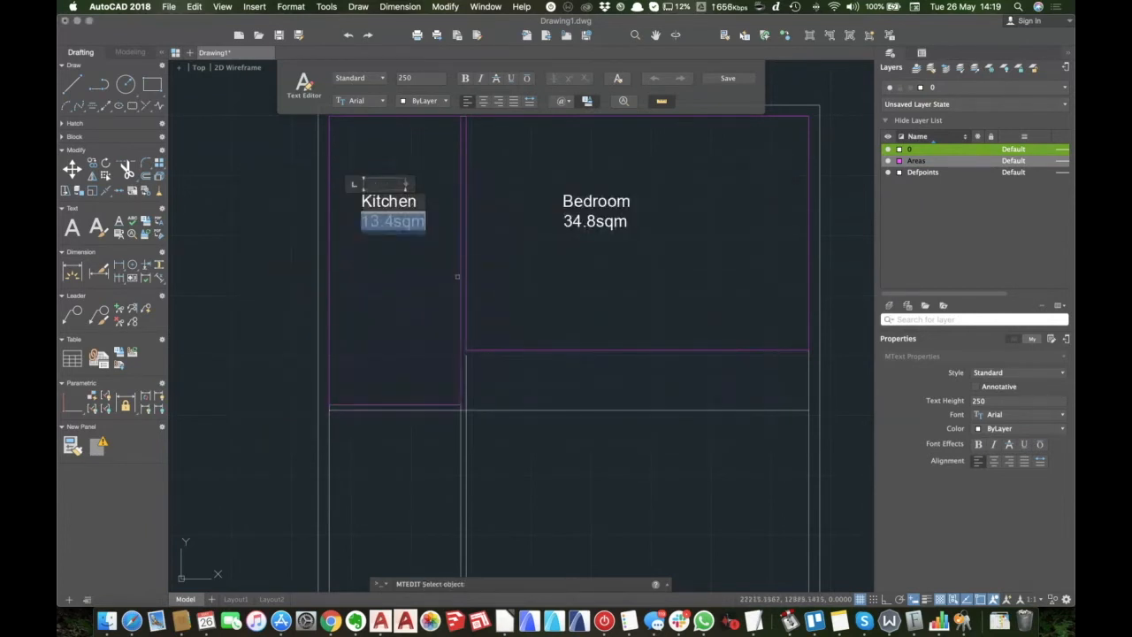
{"action": "left_click", "coordinate": [460, 277]}
{"action": "left_click", "coordinate": [756, 405]}
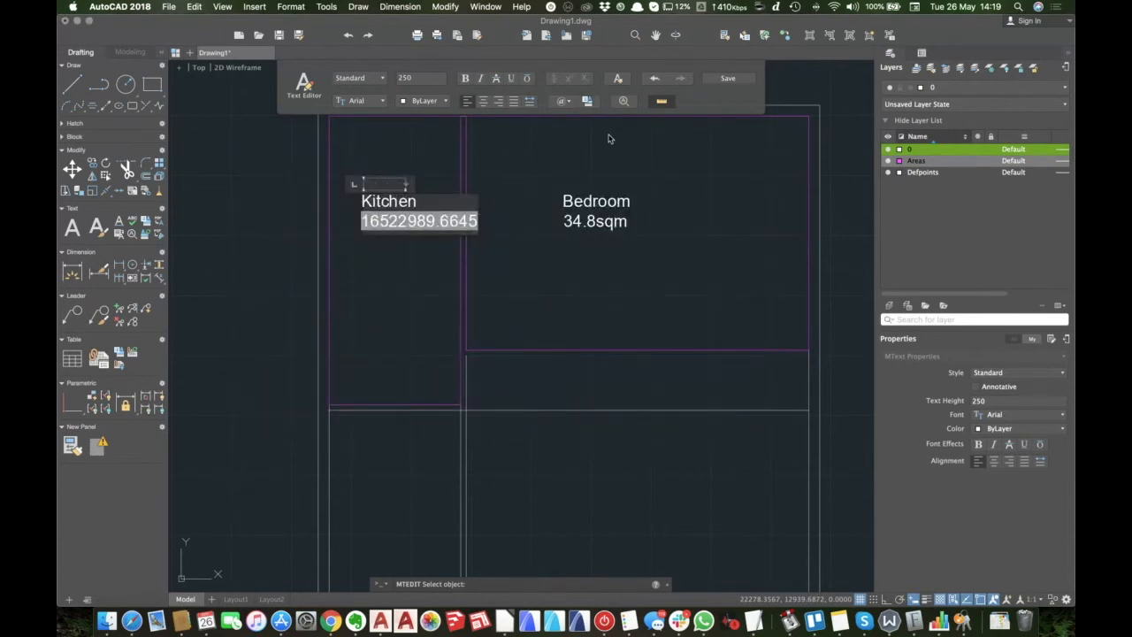
Start another Object field in the Kitchen label and link it to the kitchen polyline's Area property in Decimal format.
{"action": "left_click", "coordinate": [586, 101]}
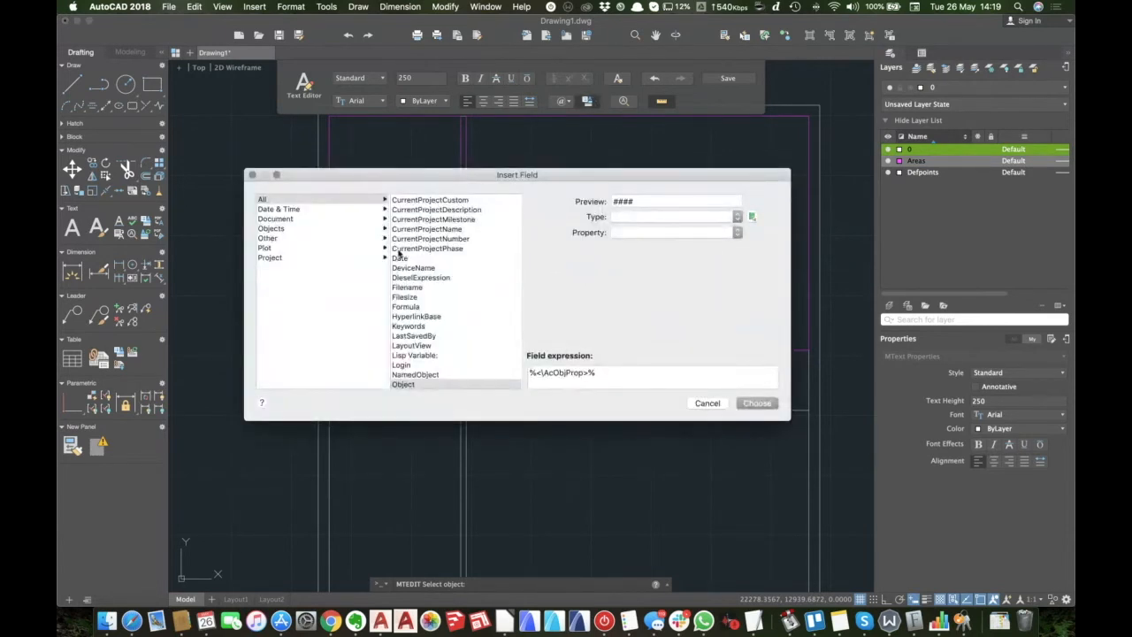
{"action": "left_click", "coordinate": [273, 229]}
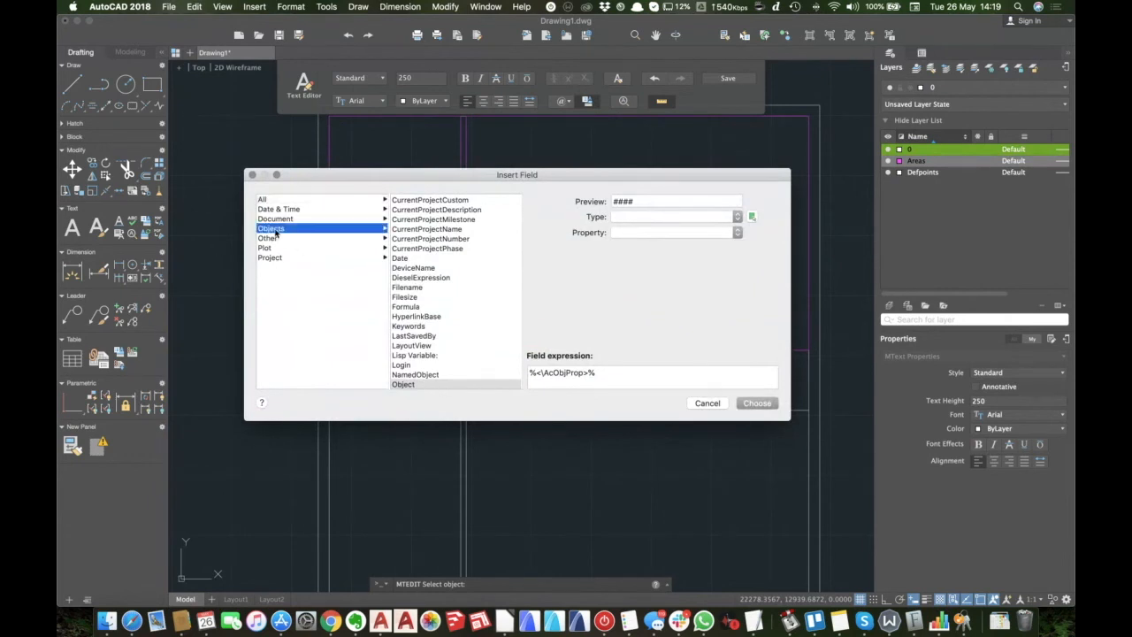
{"action": "left_click", "coordinate": [417, 219]}
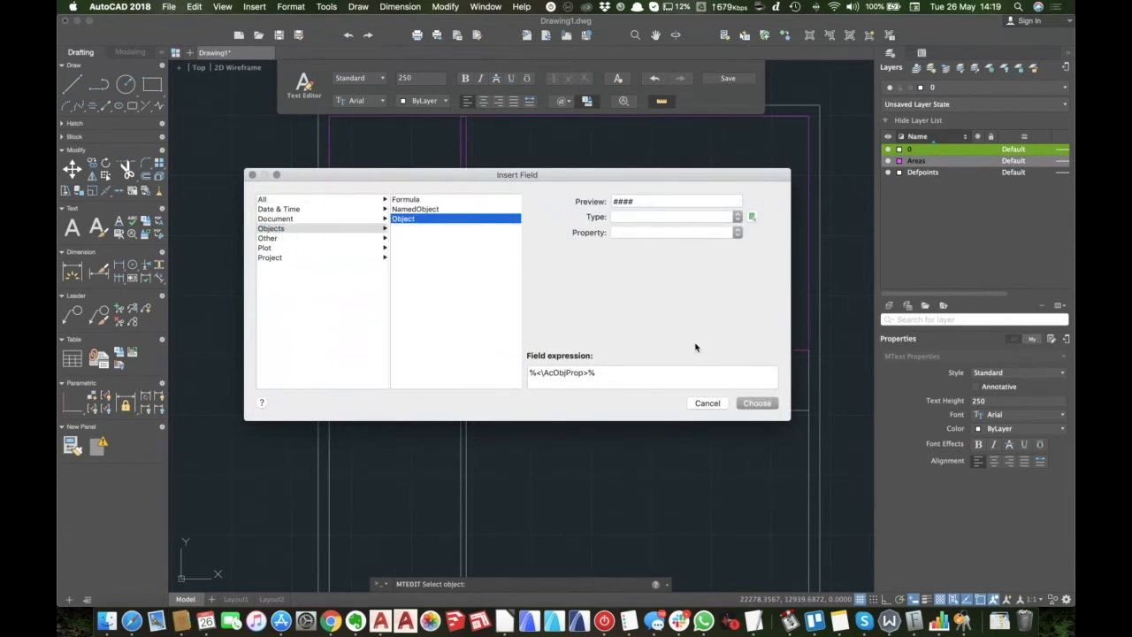
{"action": "left_click", "coordinate": [740, 219]}
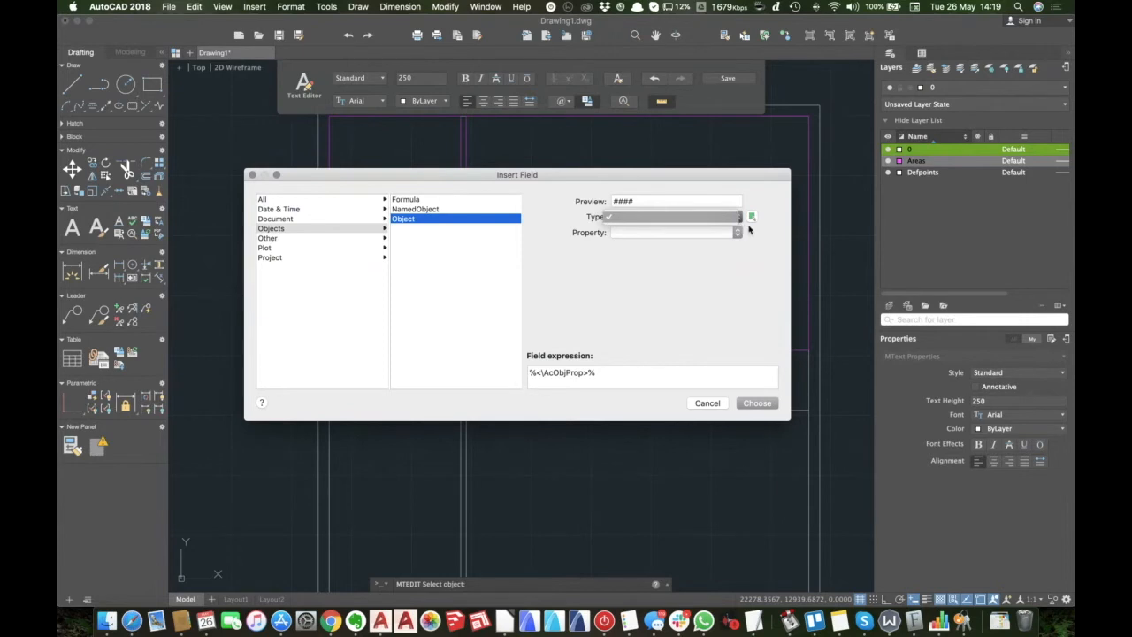
{"action": "left_click", "coordinate": [752, 221]}
{"action": "left_click", "coordinate": [752, 218]}
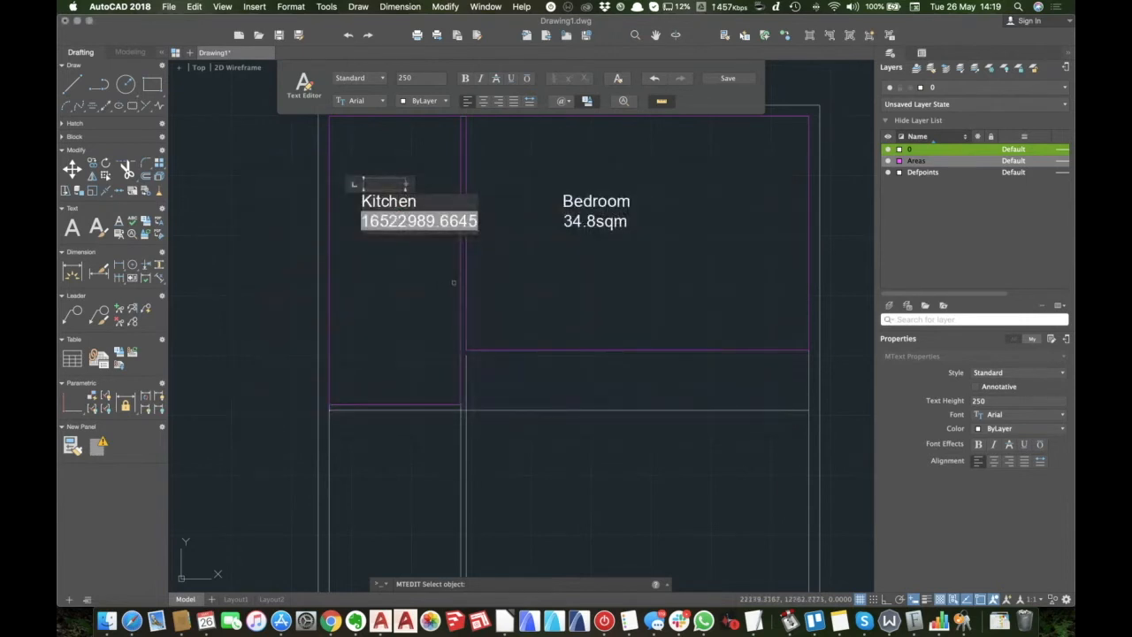
{"action": "left_click", "coordinate": [460, 279]}
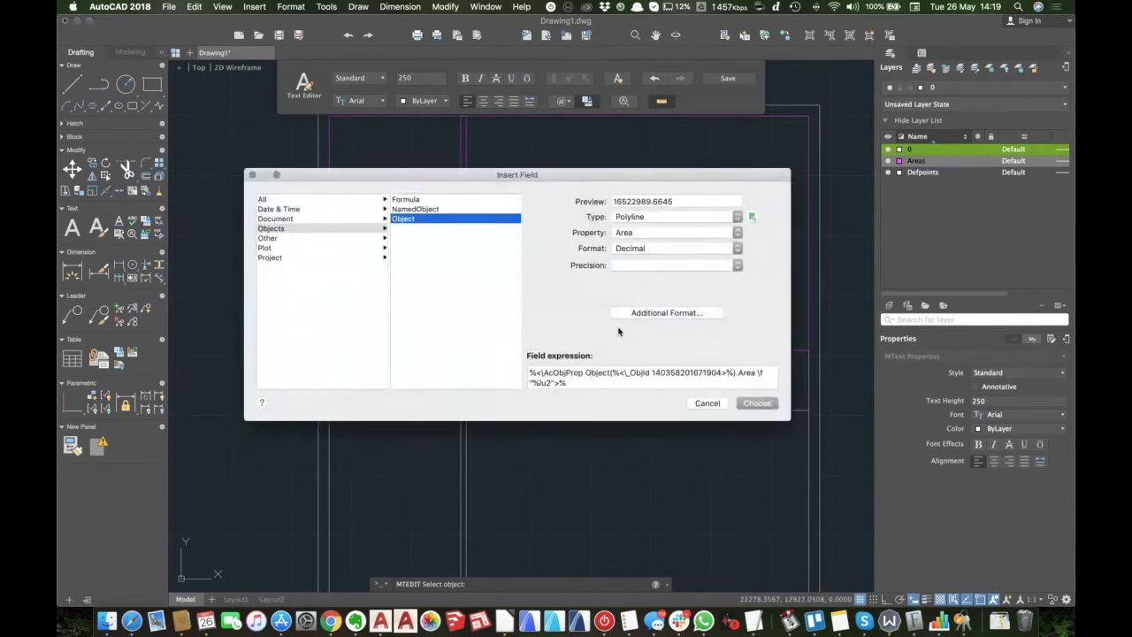
Format the additional area field with conversion factor .000001, suffix sqm and precision 0.0, and insert it into the Kitchen label.
{"action": "left_click", "coordinate": [670, 314]}
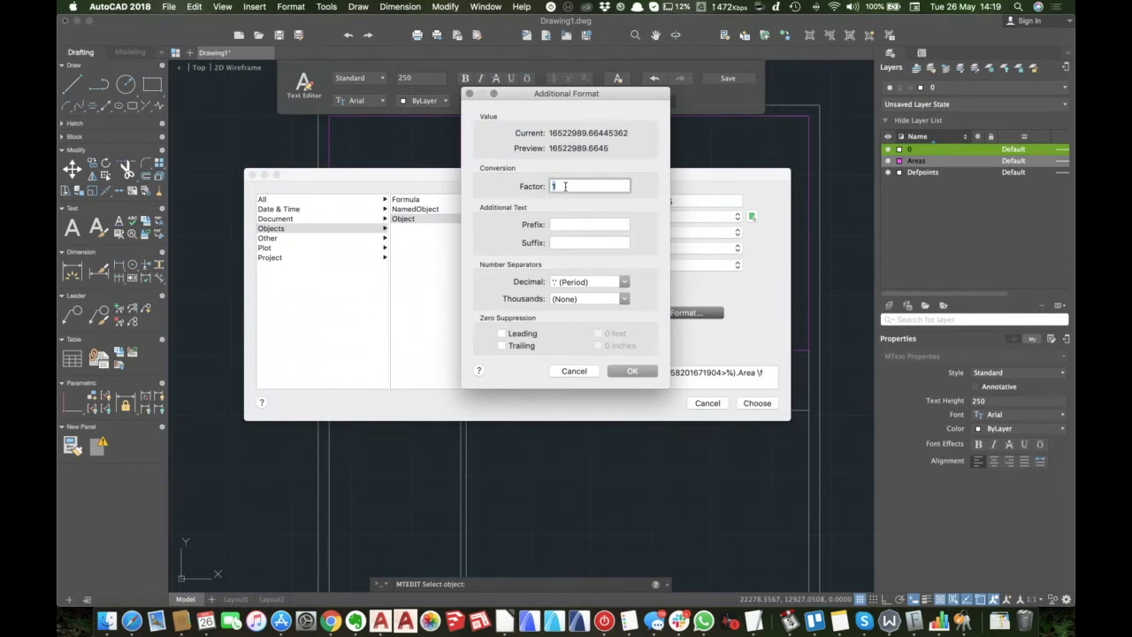
{"action": "key", "text": "BackSpace"}
{"action": "type", "text": ".000001"}
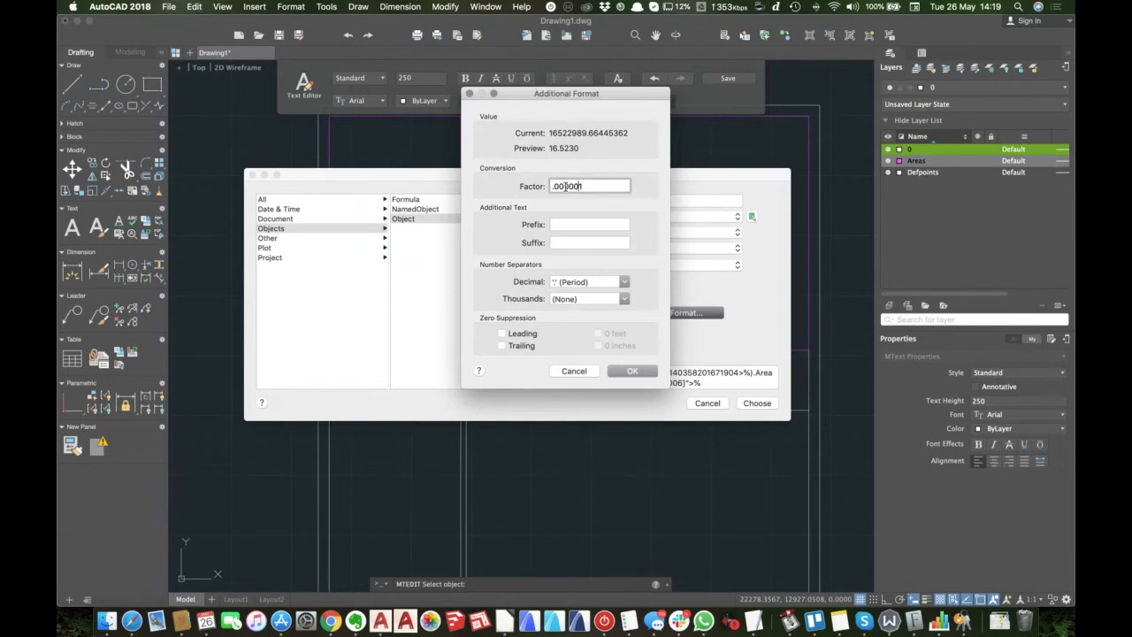
{"action": "left_click", "coordinate": [589, 242]}
{"action": "type", "text": "sqm"}
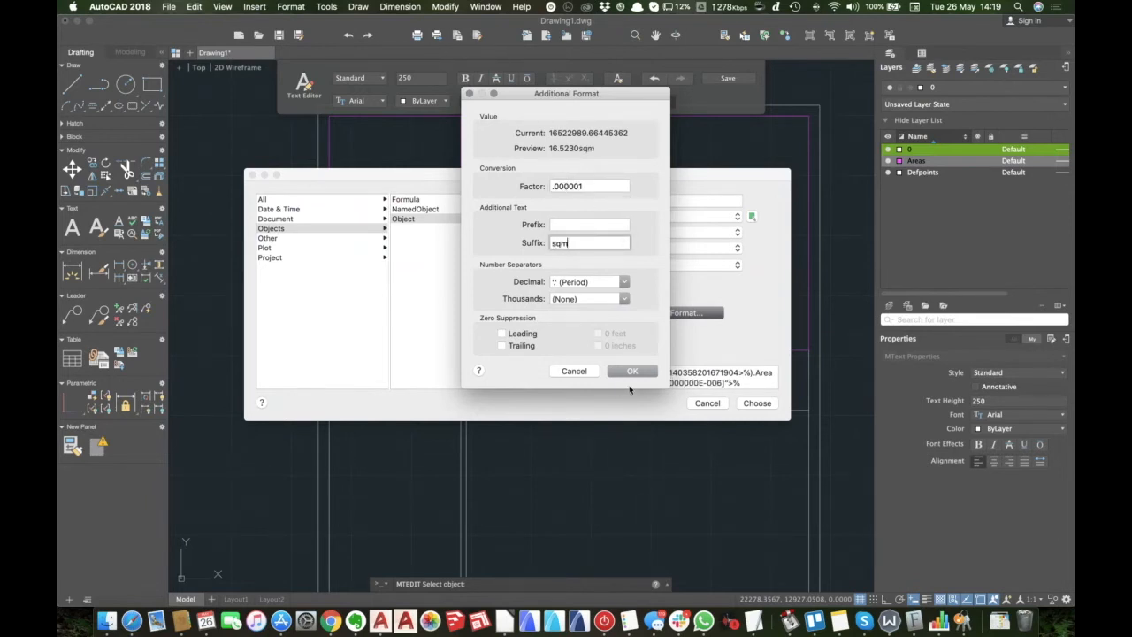
{"action": "left_click", "coordinate": [631, 371]}
{"action": "left_click", "coordinate": [739, 266]}
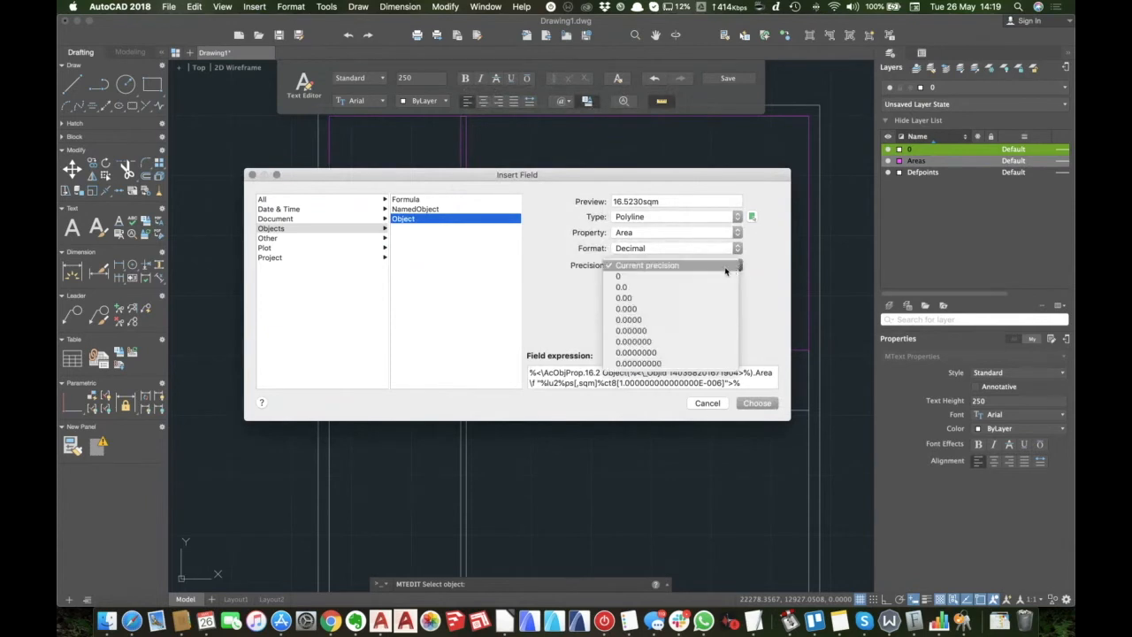
{"action": "left_click", "coordinate": [655, 287]}
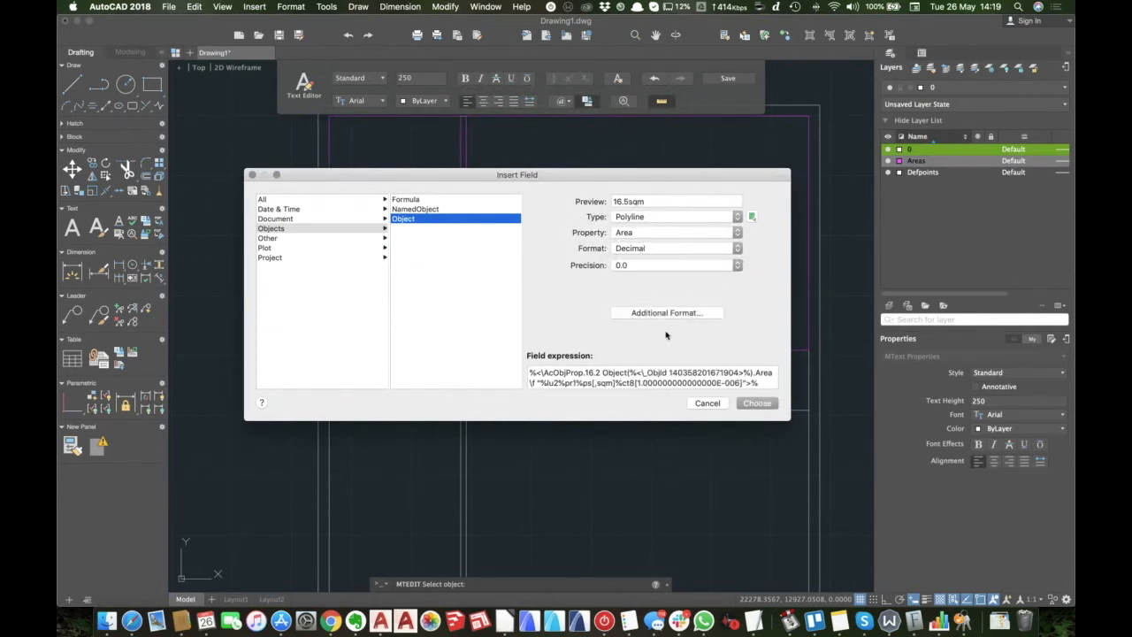
{"action": "left_click", "coordinate": [750, 404]}
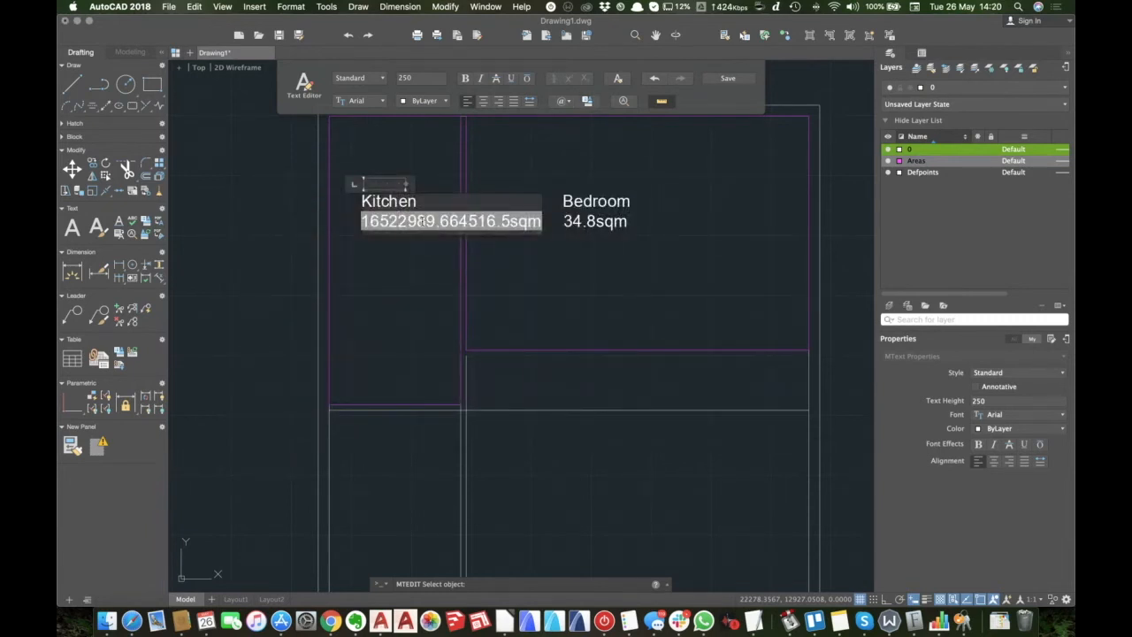
{"action": "left_click", "coordinate": [588, 101]}
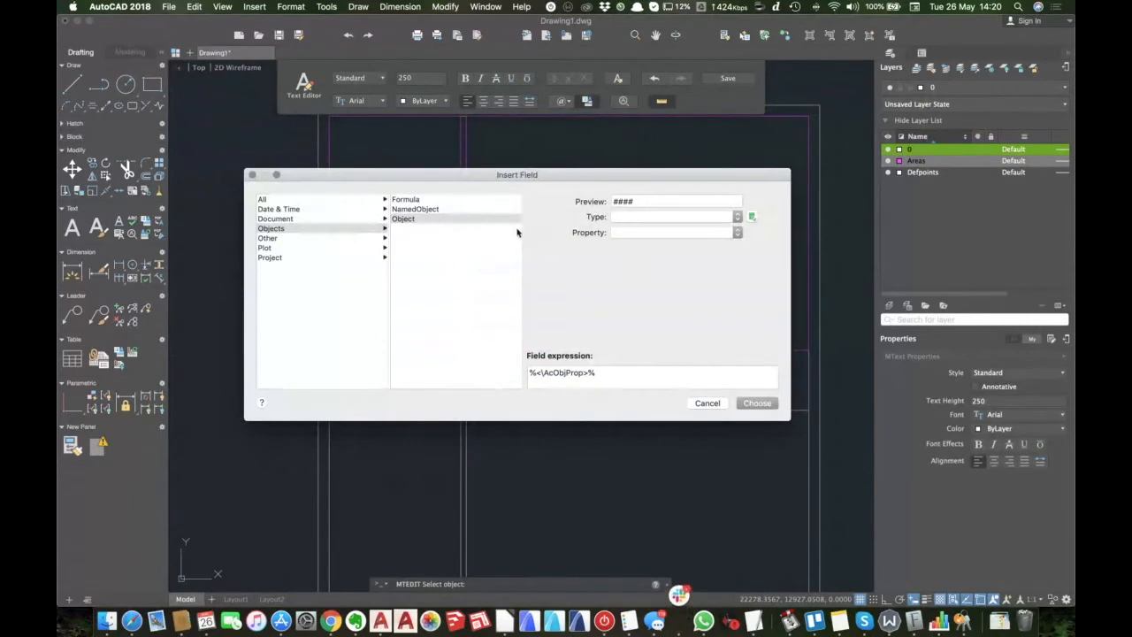
{"action": "left_click", "coordinate": [707, 403]}
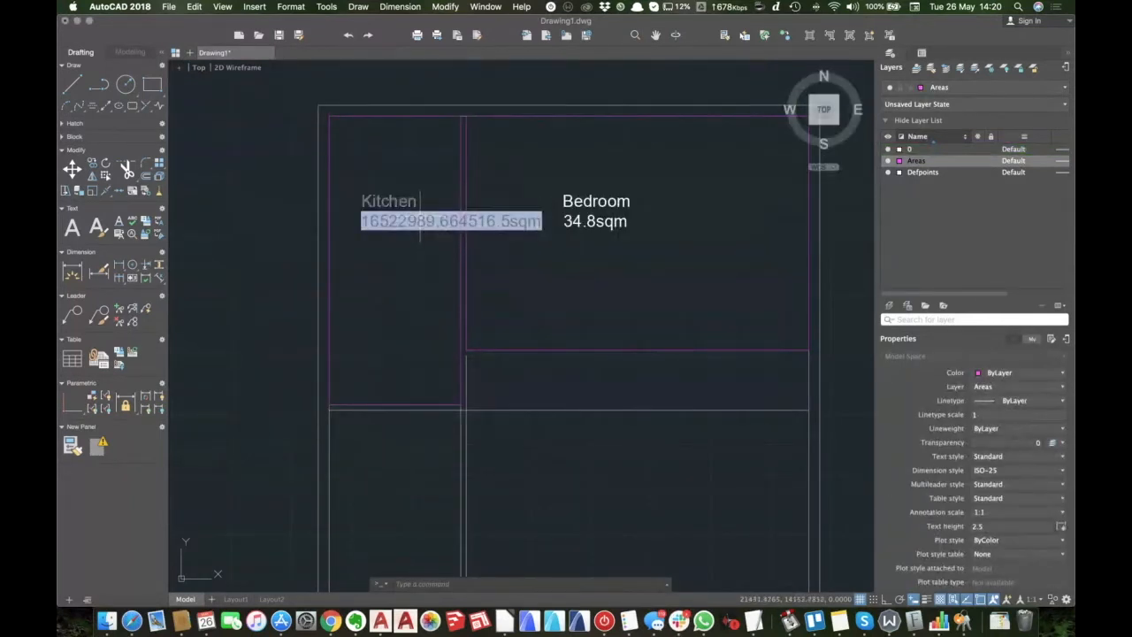
Reopen the Kitchen label's unformatted area field and give it precision 0.0, conversion factor .000001 and suffix sqm.
{"action": "double_click", "coordinate": [423, 220]}
{"action": "double_click", "coordinate": [416, 223]}
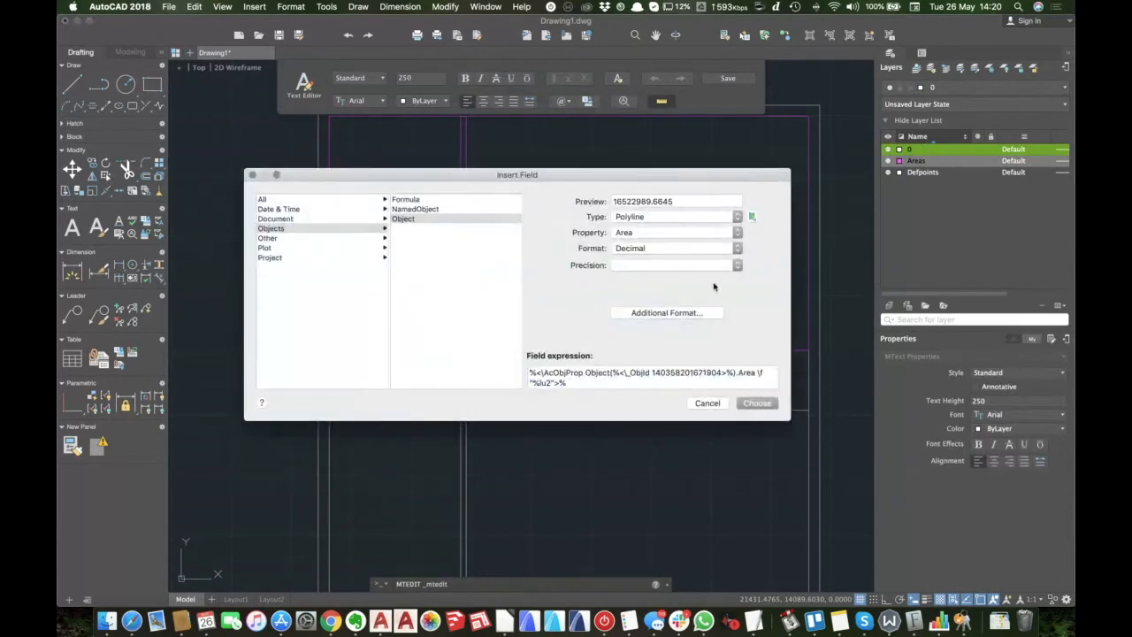
{"action": "left_click", "coordinate": [643, 265]}
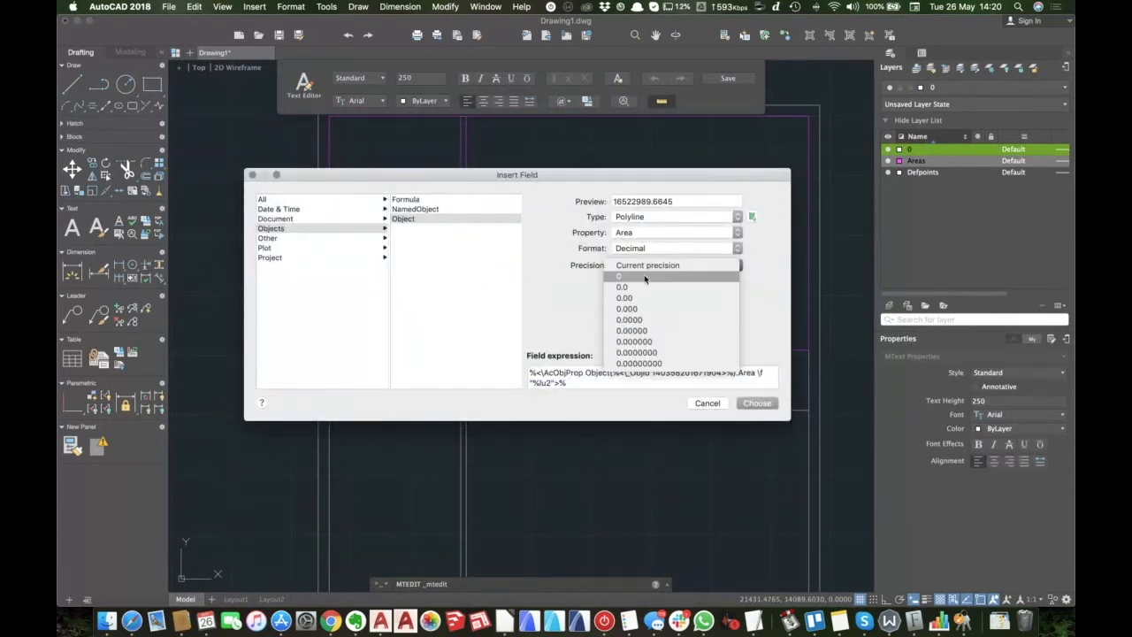
{"action": "left_click", "coordinate": [646, 290]}
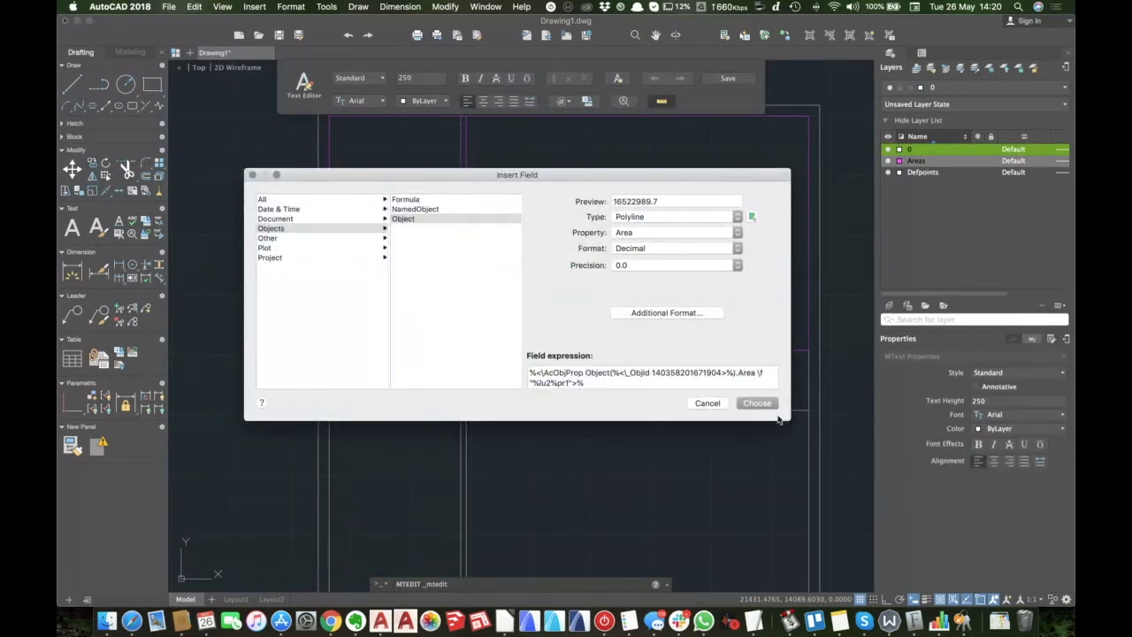
{"action": "left_click", "coordinate": [688, 313]}
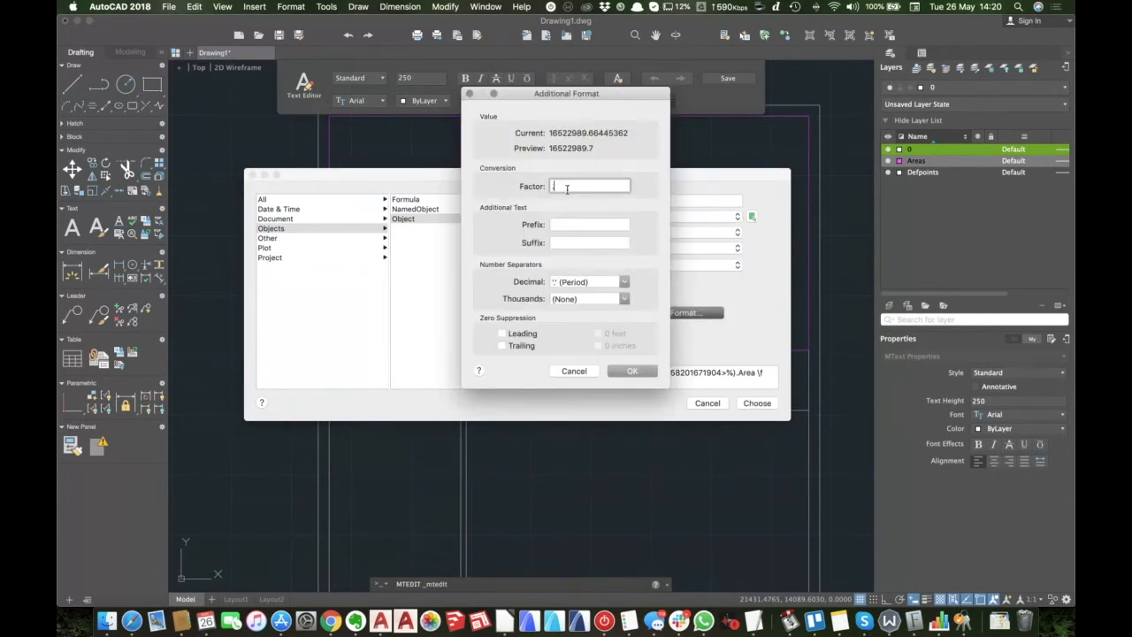
{"action": "type", "text": ".000001"}
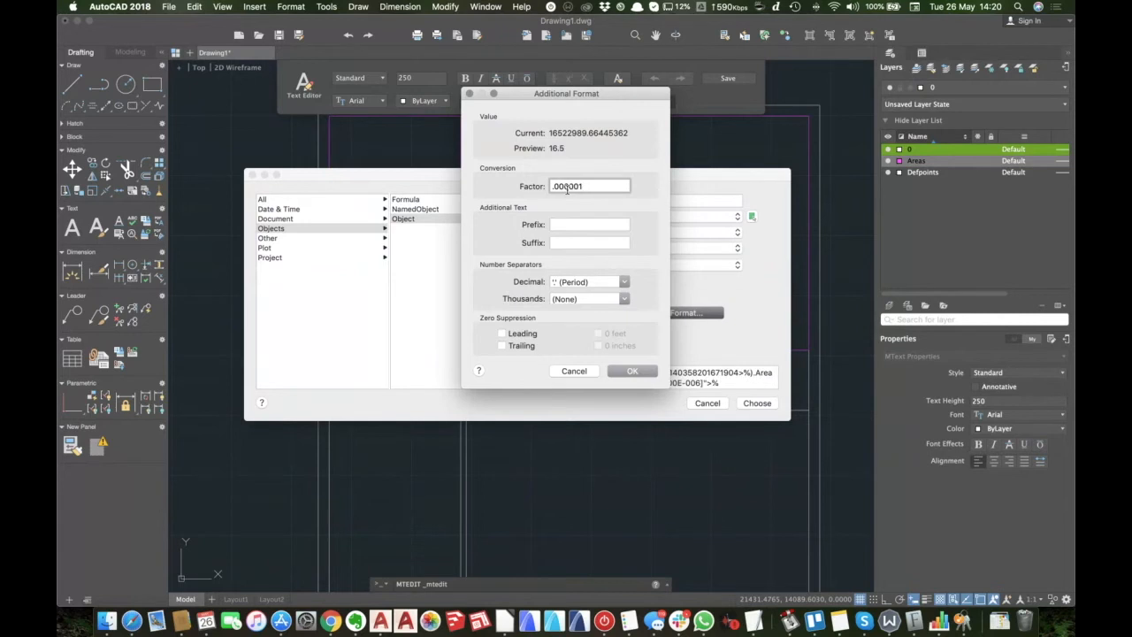
{"action": "left_click", "coordinate": [563, 243]}
{"action": "type", "text": "sqm"}
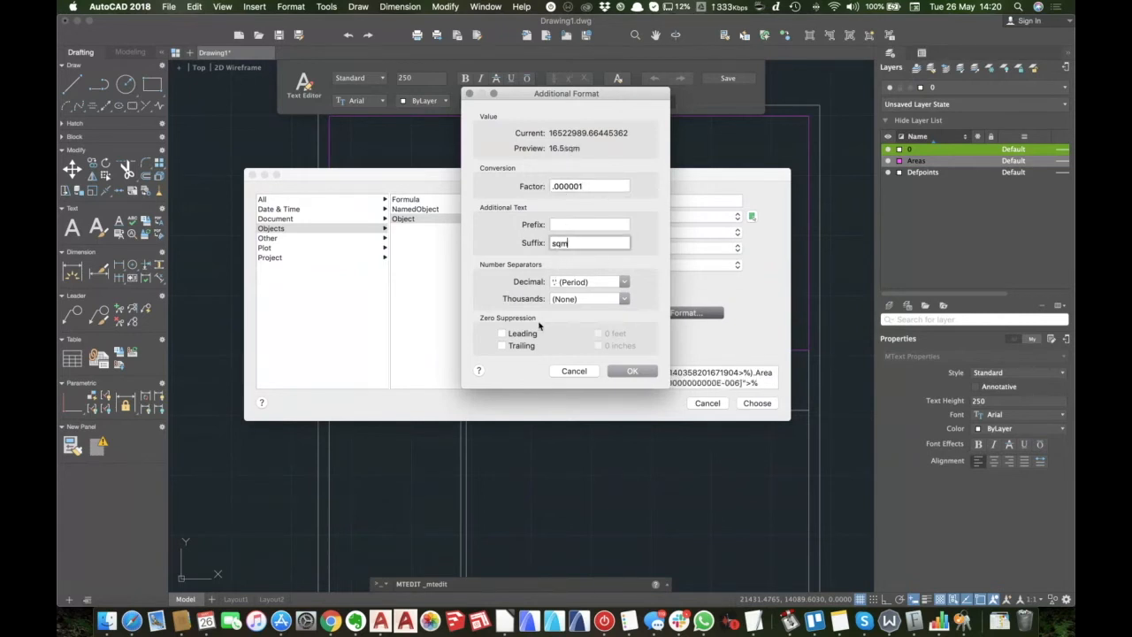
{"action": "left_click", "coordinate": [633, 371]}
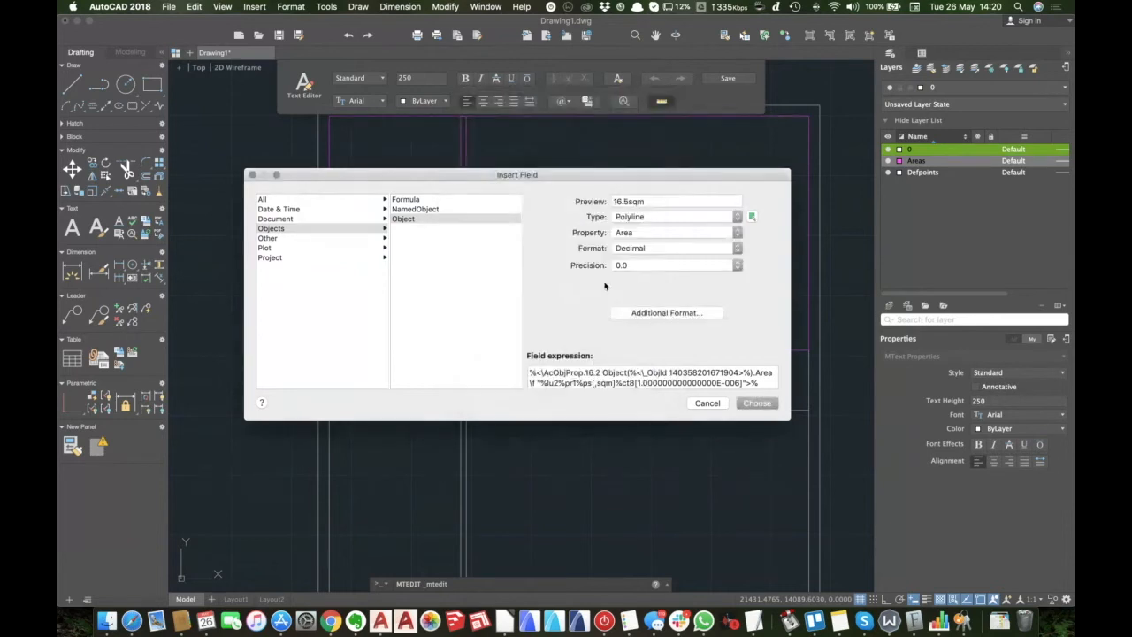
{"action": "left_click", "coordinate": [752, 403]}
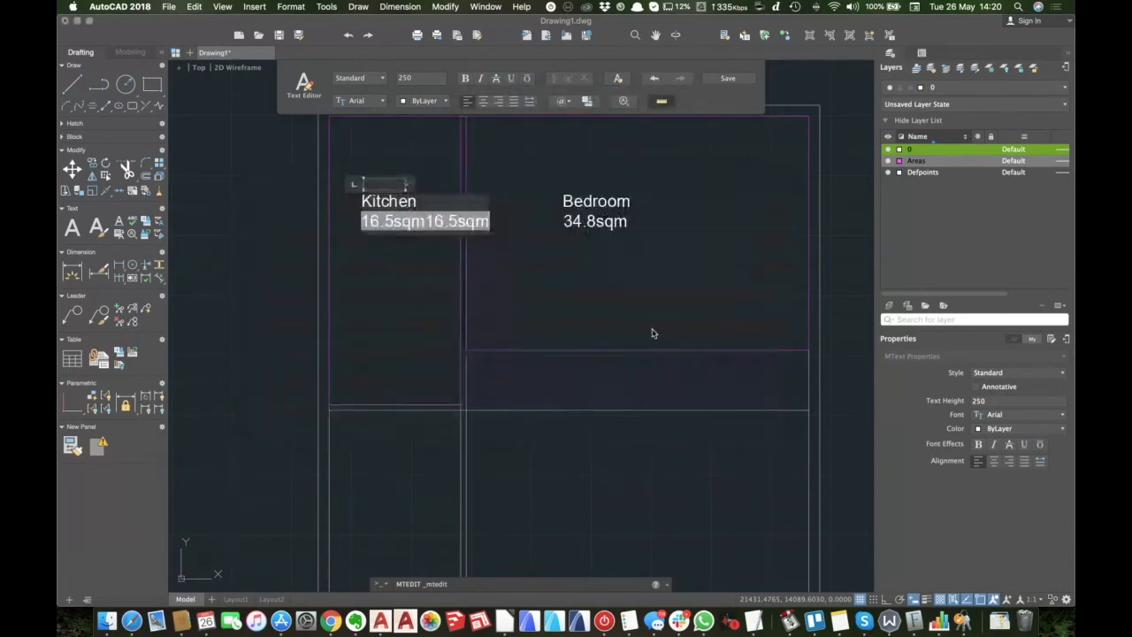
Delete the duplicate area field from the Kitchen label and finish editing the text.
{"action": "key", "text": "BackSpace"}
{"action": "left_click", "coordinate": [445, 284]}
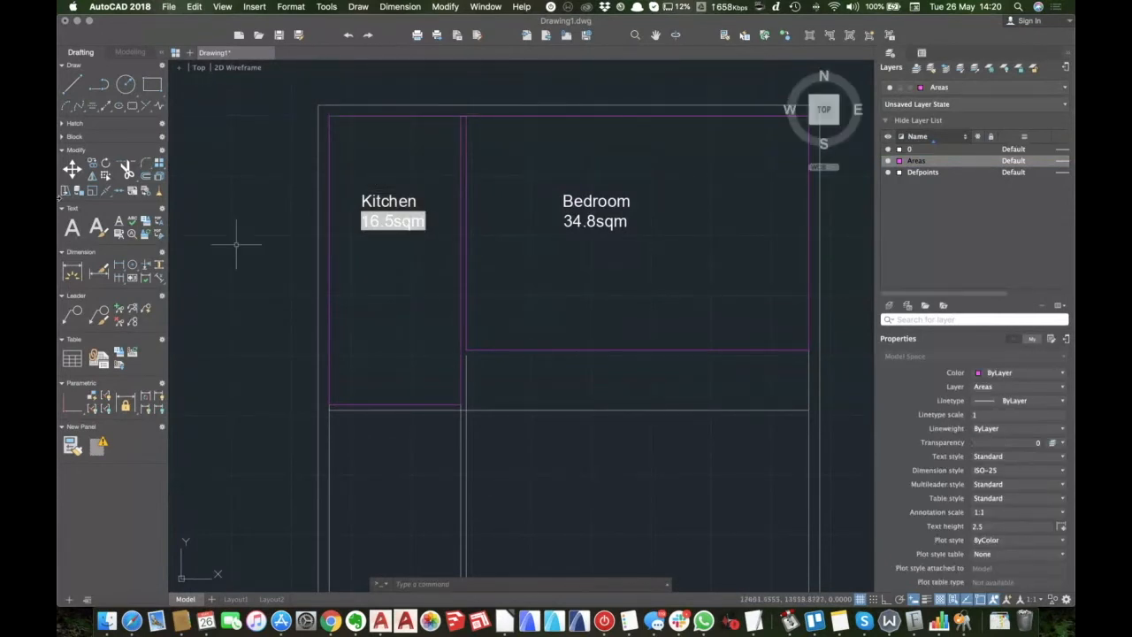
{"action": "left_click", "coordinate": [459, 275]}
{"action": "key", "text": "Escape"}
Stretch the lower edge of the bedroom's area polyline upward to about 23.3 sqm and check its Area property.
{"action": "left_click", "coordinate": [559, 351]}
{"action": "left_click", "coordinate": [637, 351]}
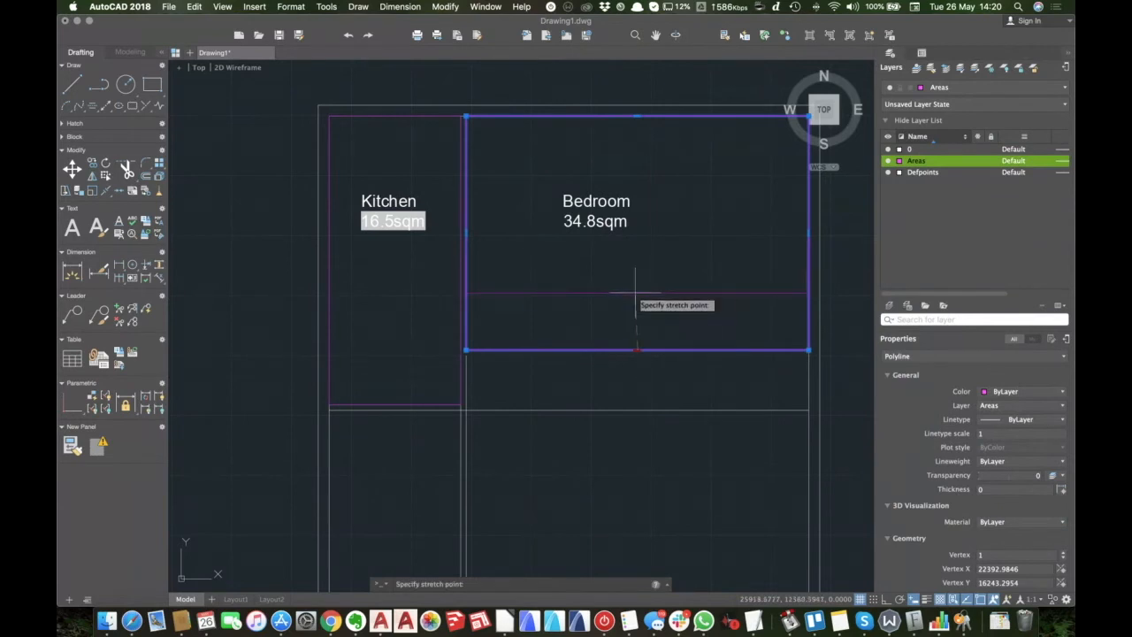
{"action": "left_click", "coordinate": [637, 272]}
{"action": "scroll", "coordinate": [920, 535], "scroll_direction": "down", "scroll_amount": 5}
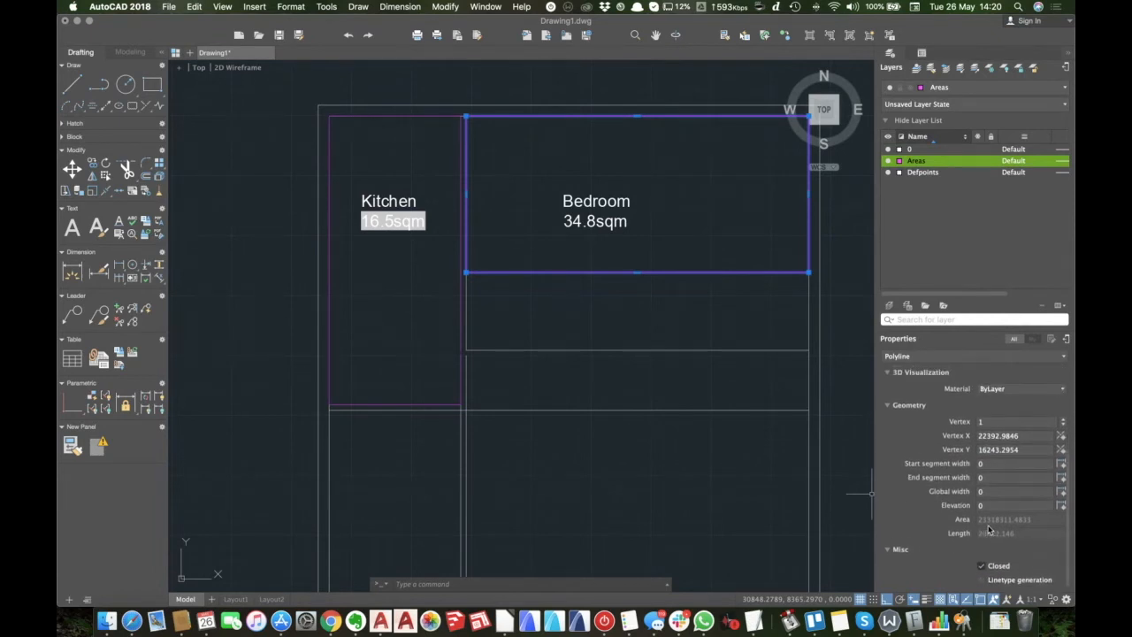
Copy the Kitchen label's area field into the cell beside Kitchen in the Room Areas table.
{"action": "left_click", "coordinate": [598, 226]}
{"action": "key", "text": "Escape"}
{"action": "scroll", "coordinate": [572, 240], "scroll_direction": "down", "scroll_amount": 3}
{"action": "mouse_move", "coordinate": [412, 303]}
{"action": "middle_mouse_down"}
{"action": "mouse_move", "coordinate": [665, 251]}
{"action": "mouse_move", "coordinate": [613, 239]}
{"action": "middle_mouse_up"}
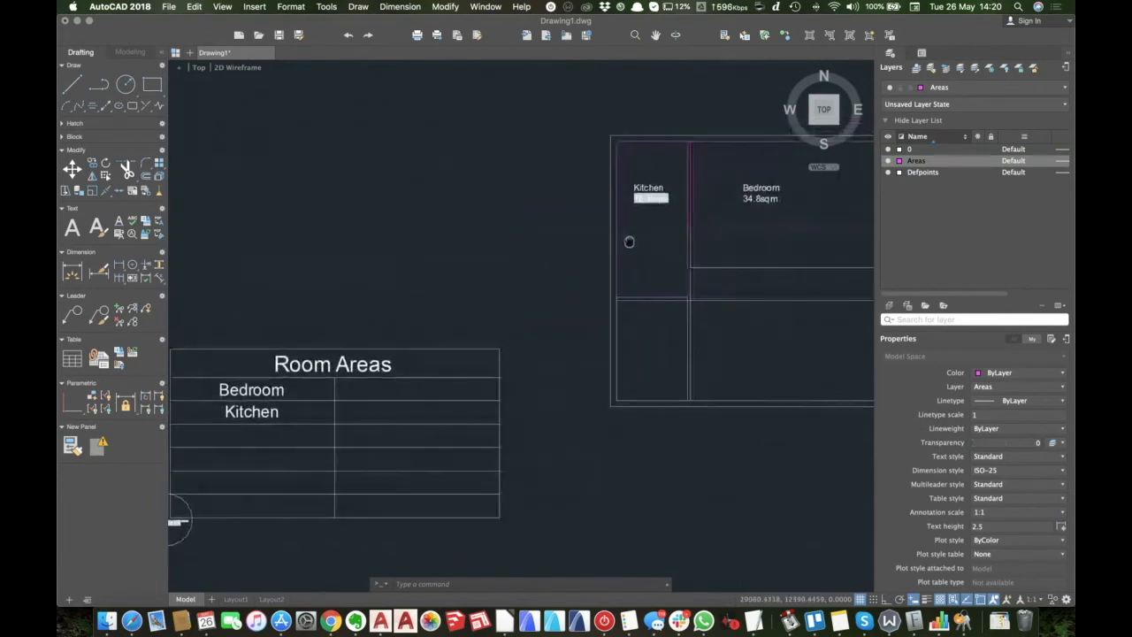
{"action": "double_click", "coordinate": [652, 198]}
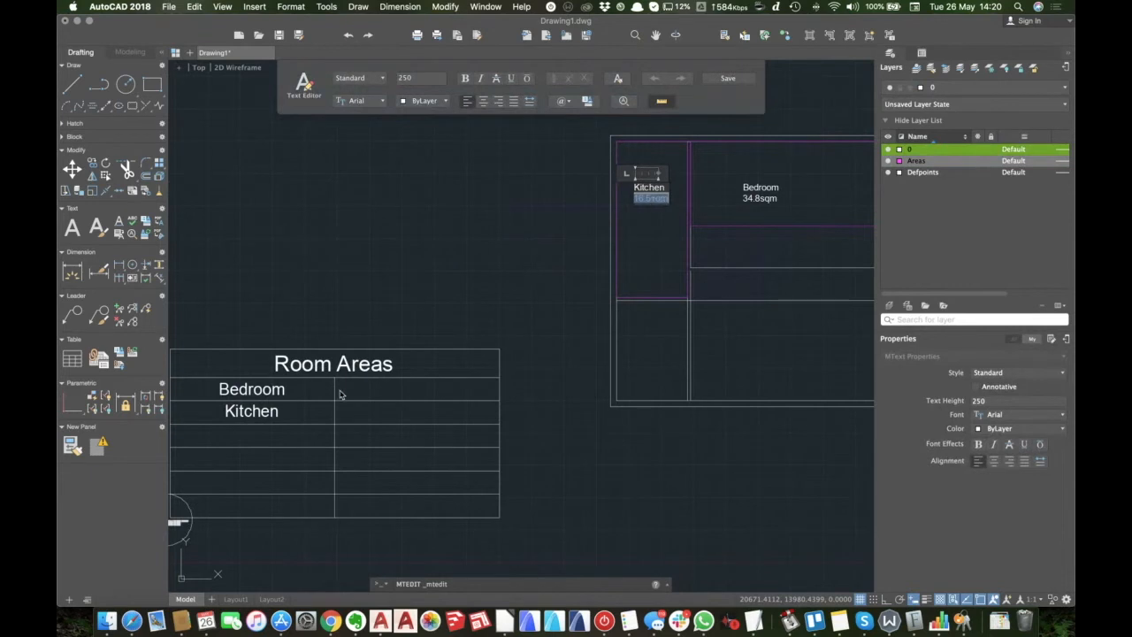
{"action": "left_click", "coordinate": [393, 415]}
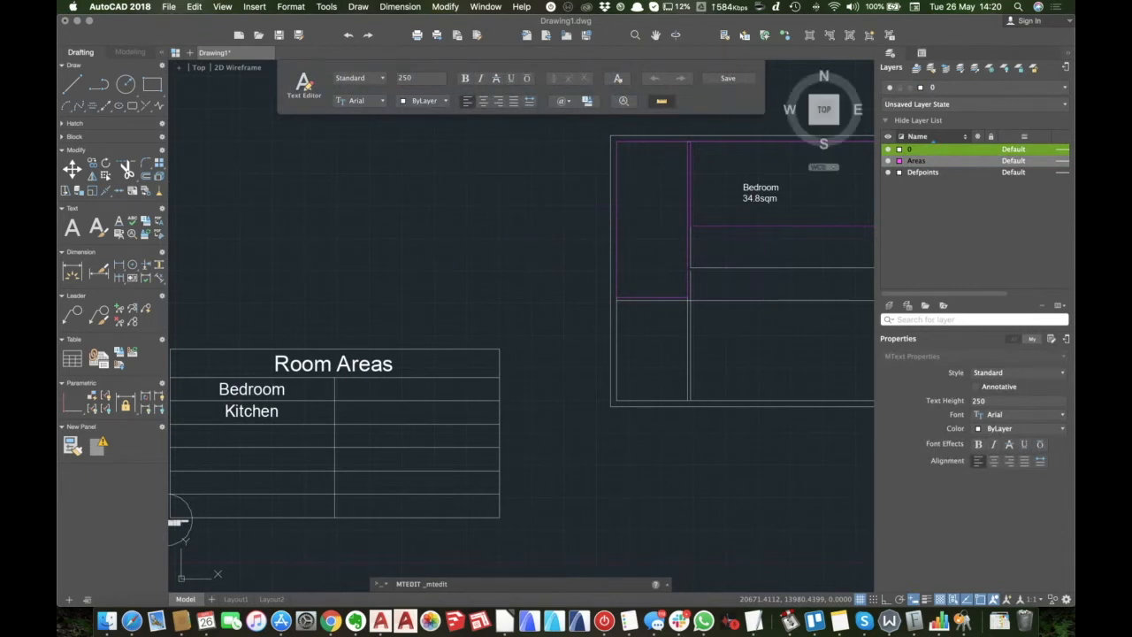
{"action": "left_click", "coordinate": [393, 415]}
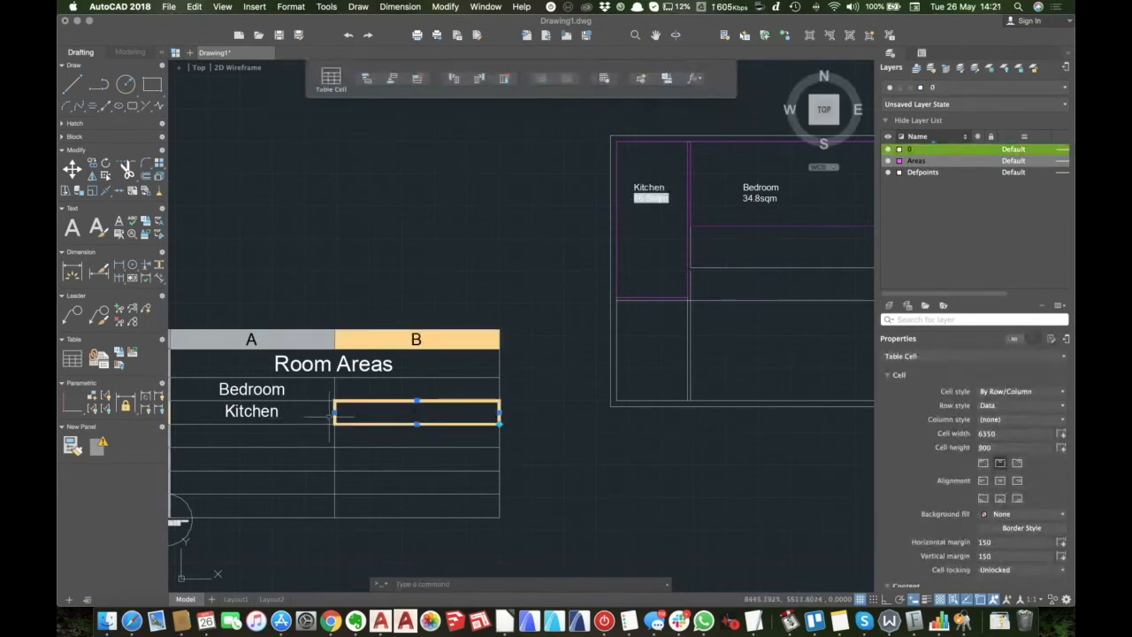
{"action": "double_click", "coordinate": [385, 412]}
{"action": "type", "text": "16.5sqm"}
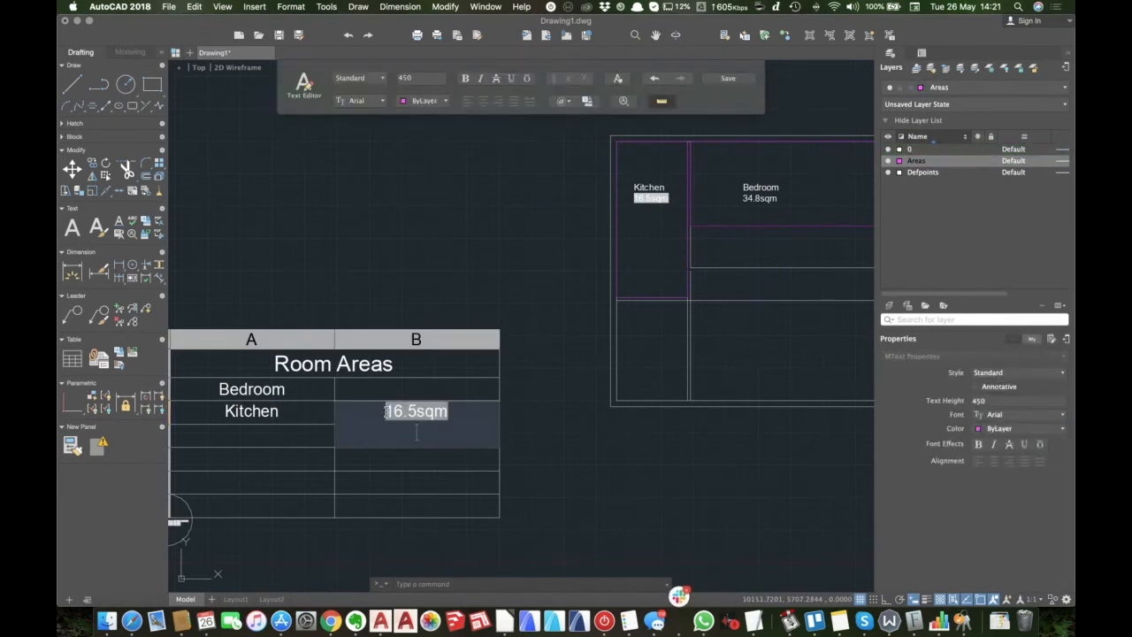
{"action": "left_click", "coordinate": [543, 392]}
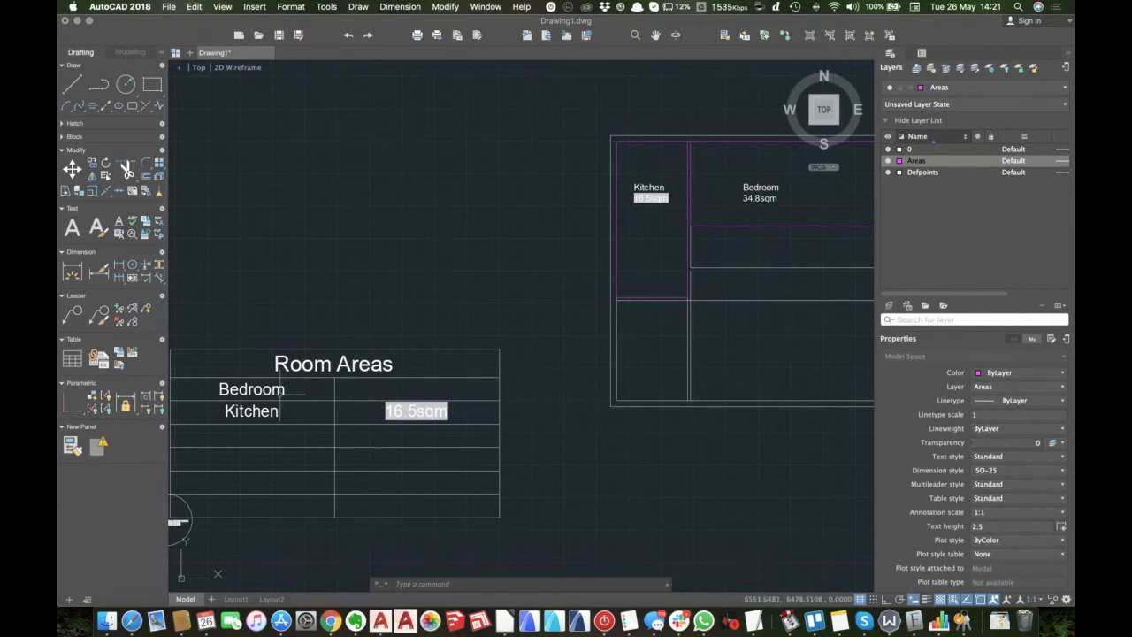
Insert an Object field in the table cell beside Bedroom and link it to the bedroom polyline's Area property.
{"action": "double_click", "coordinate": [402, 390]}
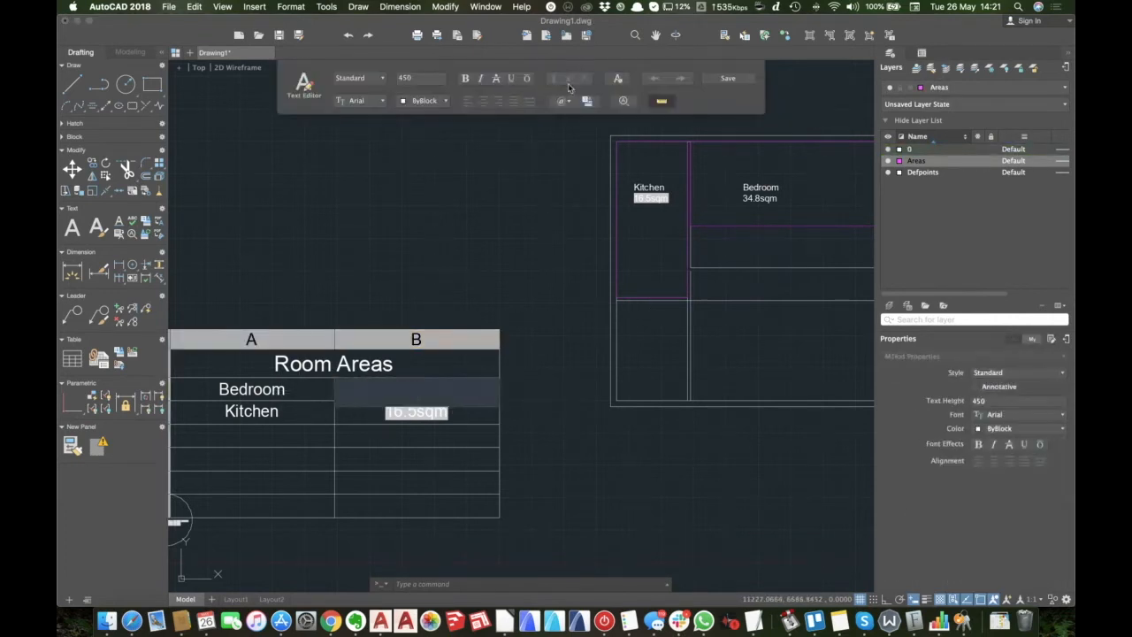
{"action": "left_click", "coordinate": [586, 101]}
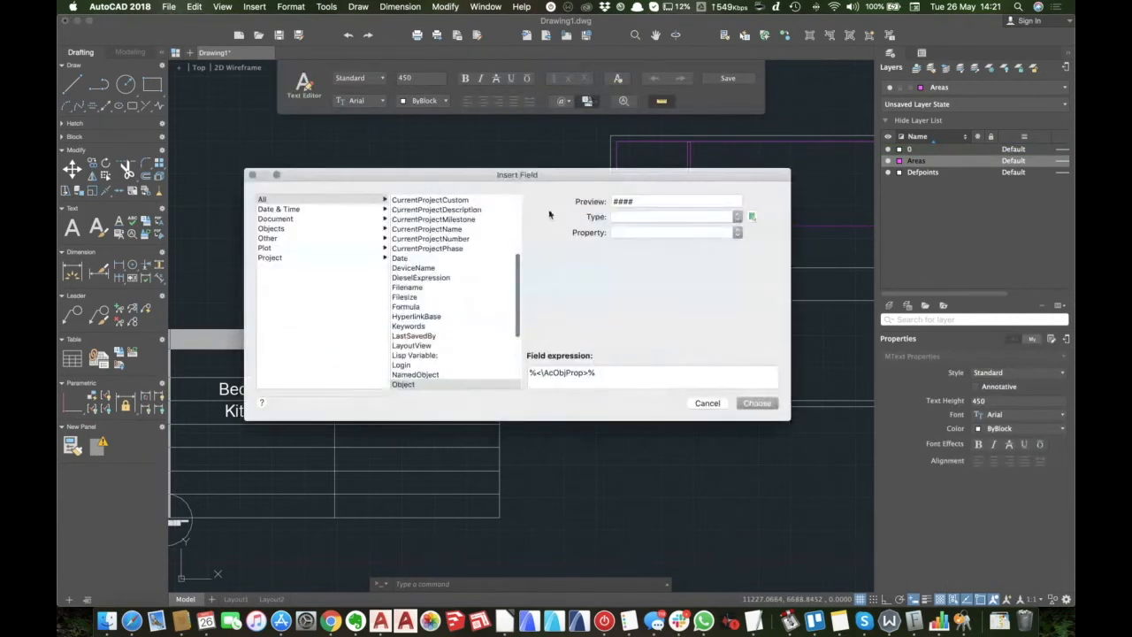
{"action": "left_click", "coordinate": [273, 229]}
{"action": "left_click", "coordinate": [410, 218]}
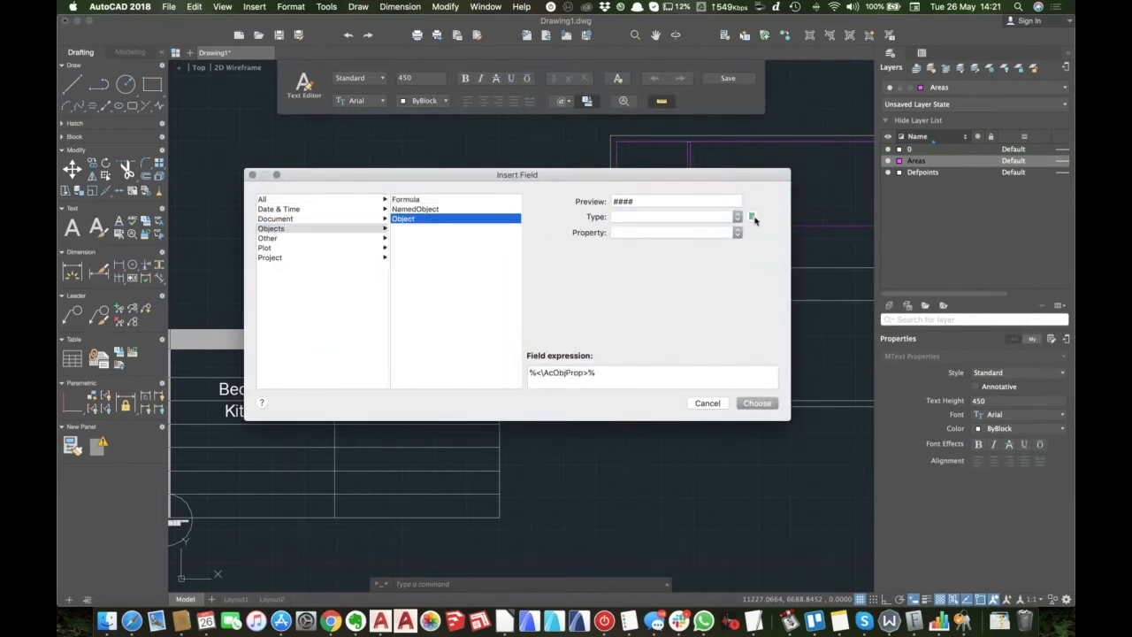
{"action": "left_click", "coordinate": [754, 219]}
{"action": "left_click", "coordinate": [745, 225]}
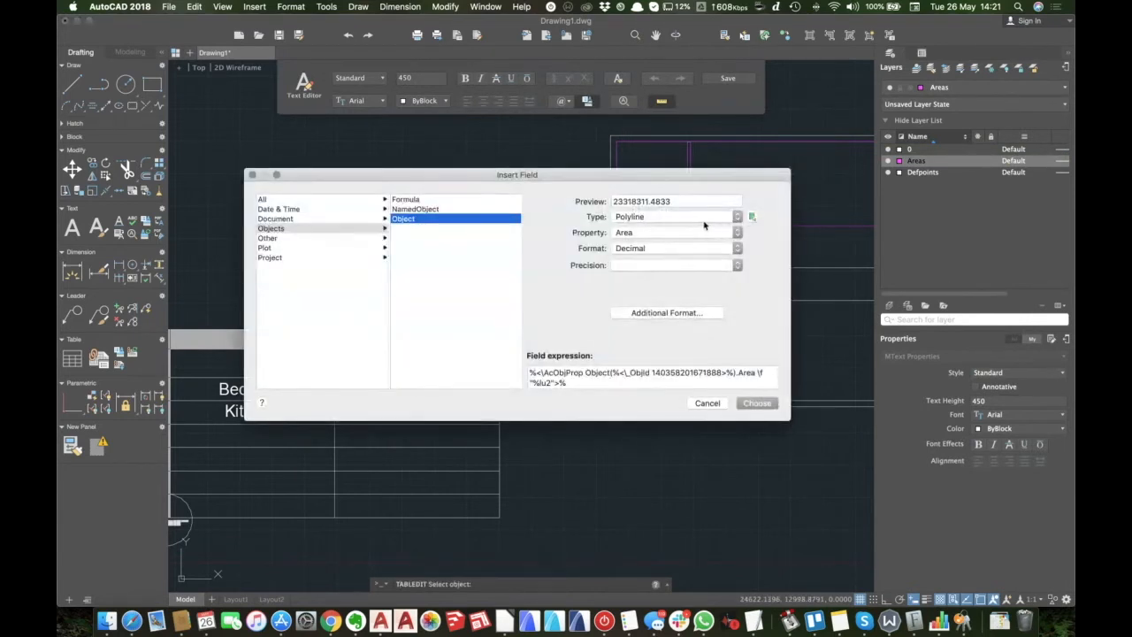
Format the Bedroom cell's area field with conversion factor .000001, suffix sqm and precision 0.0, and insert it into the table.
{"action": "left_click", "coordinate": [698, 314]}
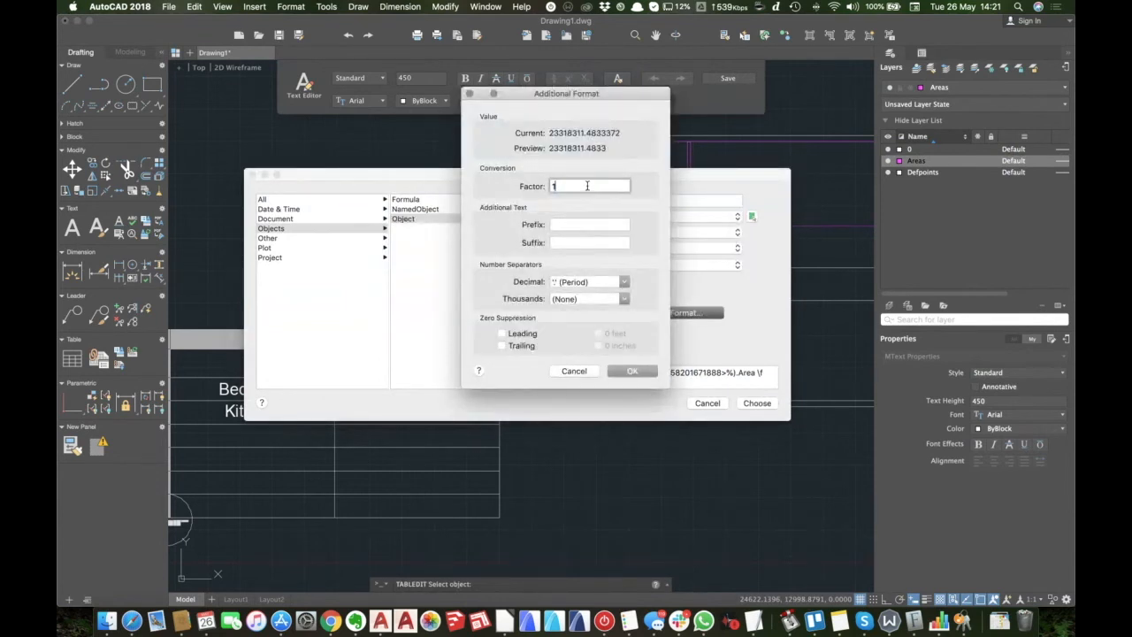
{"action": "type", "text": ".00001"}
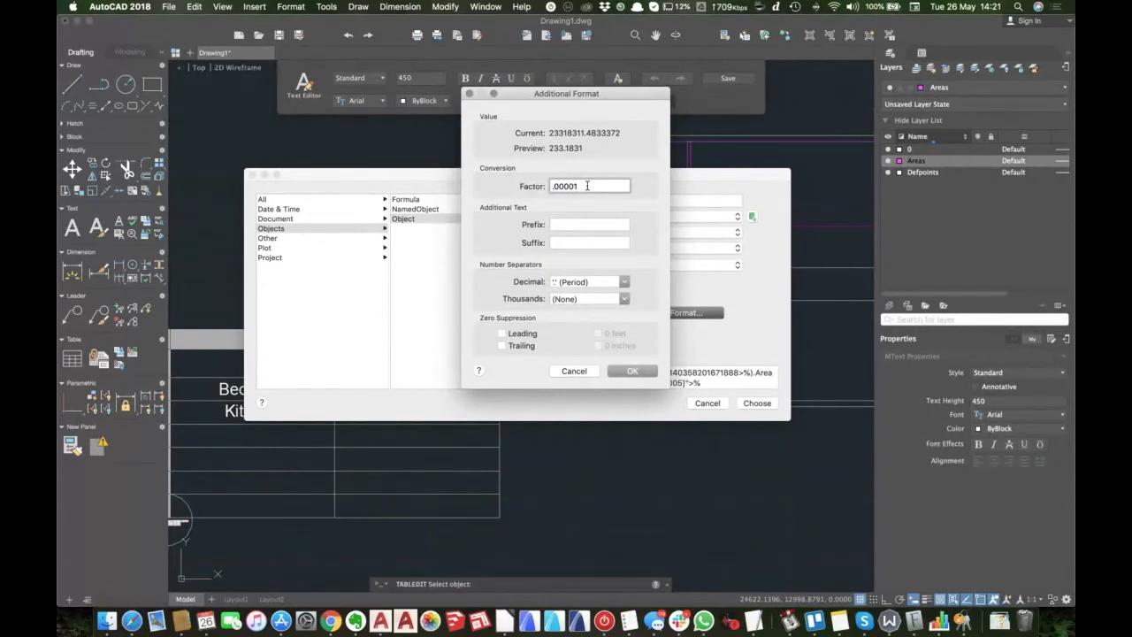
{"action": "left_click", "coordinate": [598, 241]}
{"action": "type", "text": "sqm"}
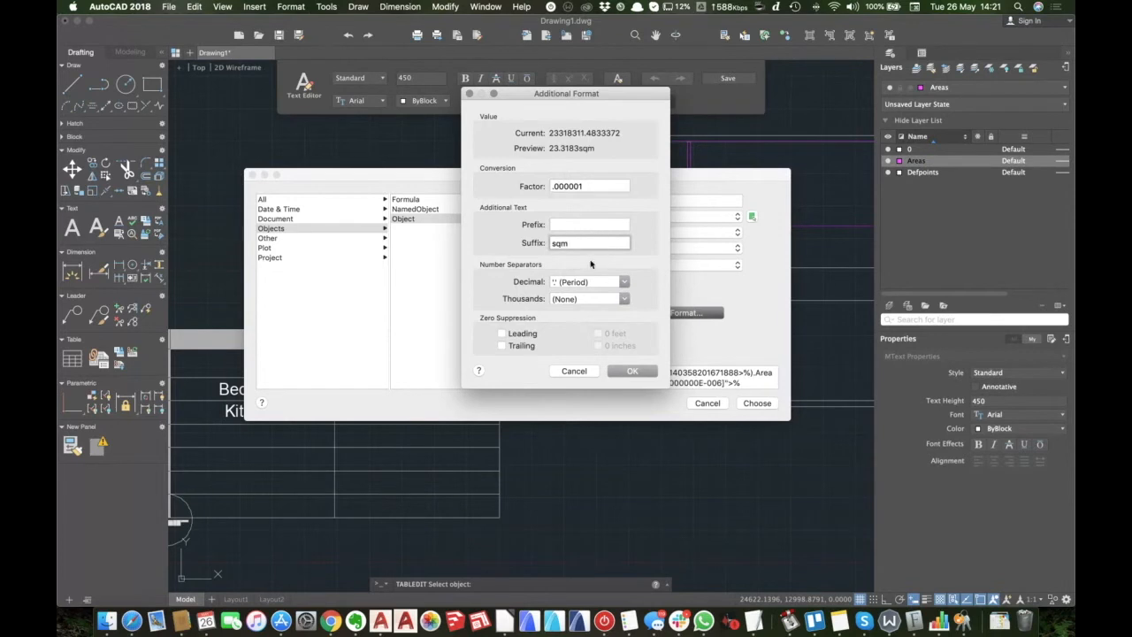
{"action": "left_click", "coordinate": [630, 370]}
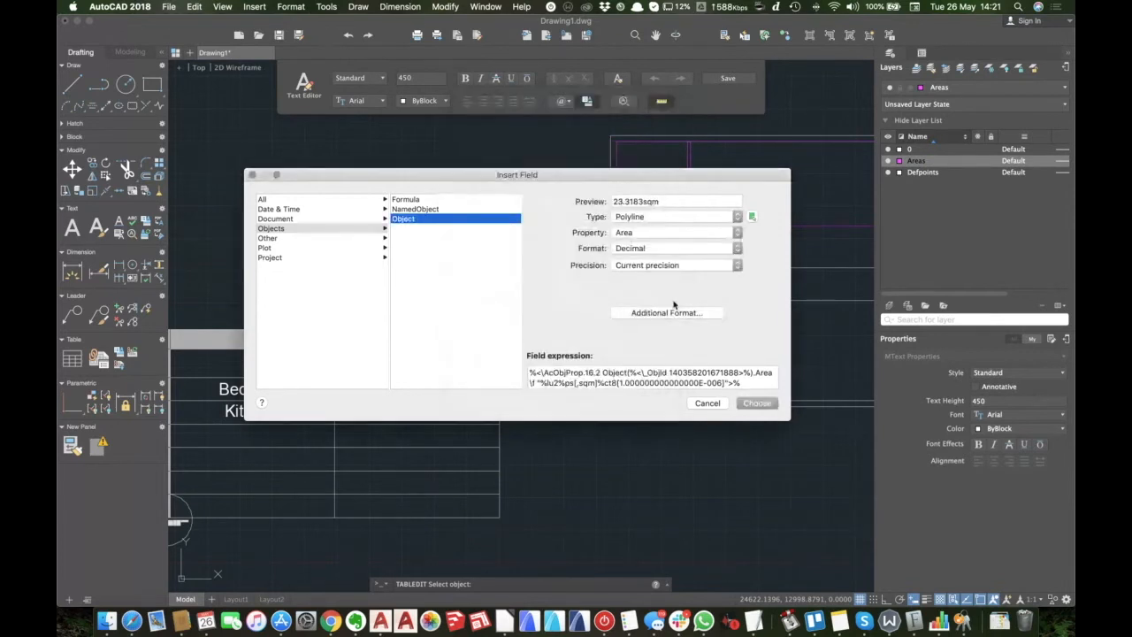
{"action": "left_click", "coordinate": [735, 265]}
{"action": "left_click", "coordinate": [704, 289]}
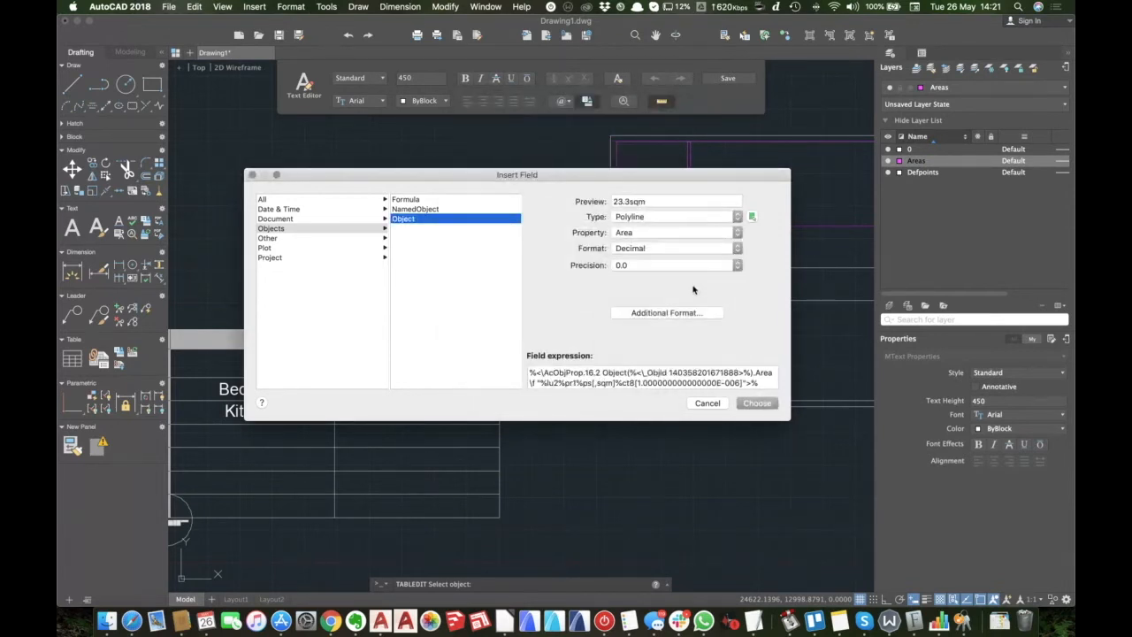
{"action": "left_click", "coordinate": [756, 403]}
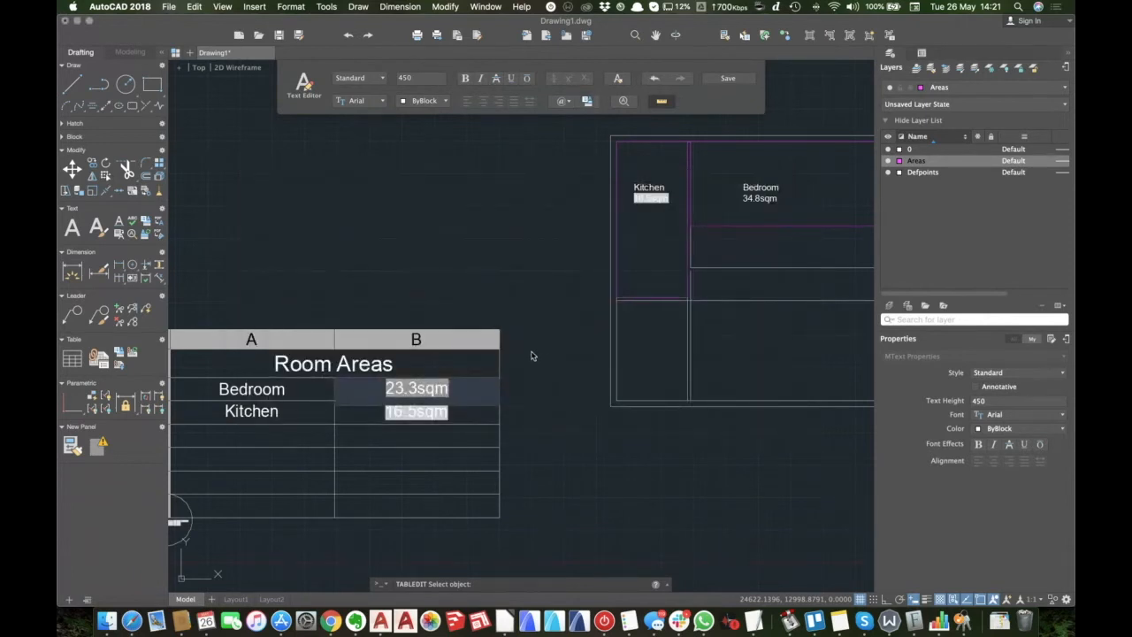
{"action": "left_click", "coordinate": [530, 355]}
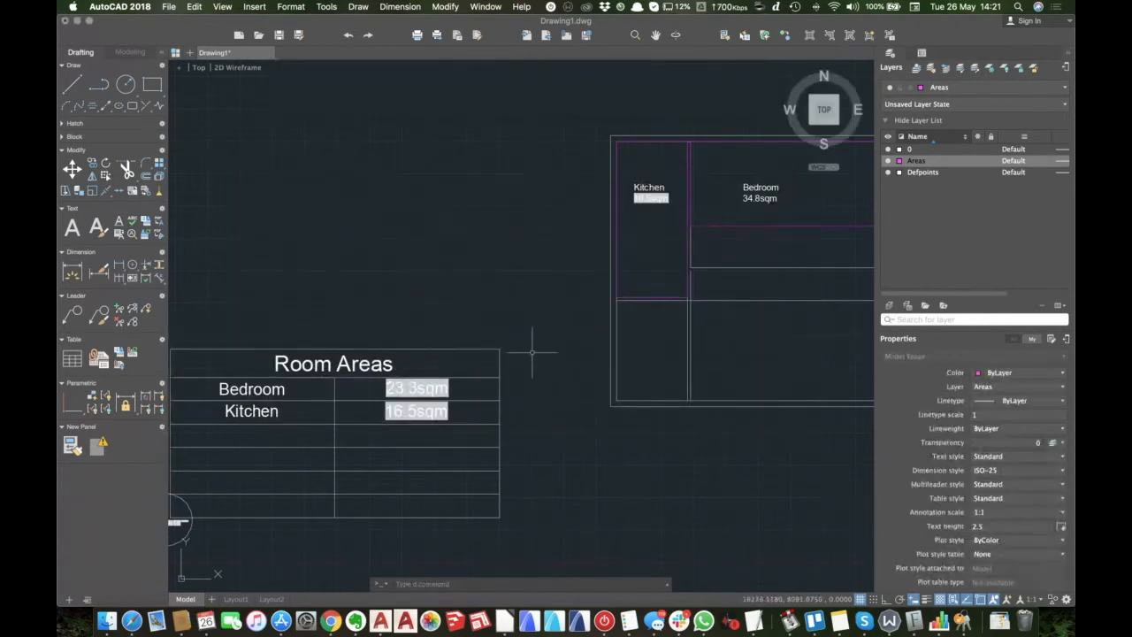
Stretch the lower edge of the bedroom's area polyline down to the room's wall line, about 34.9 sqm.
{"action": "left_click", "coordinate": [751, 226]}
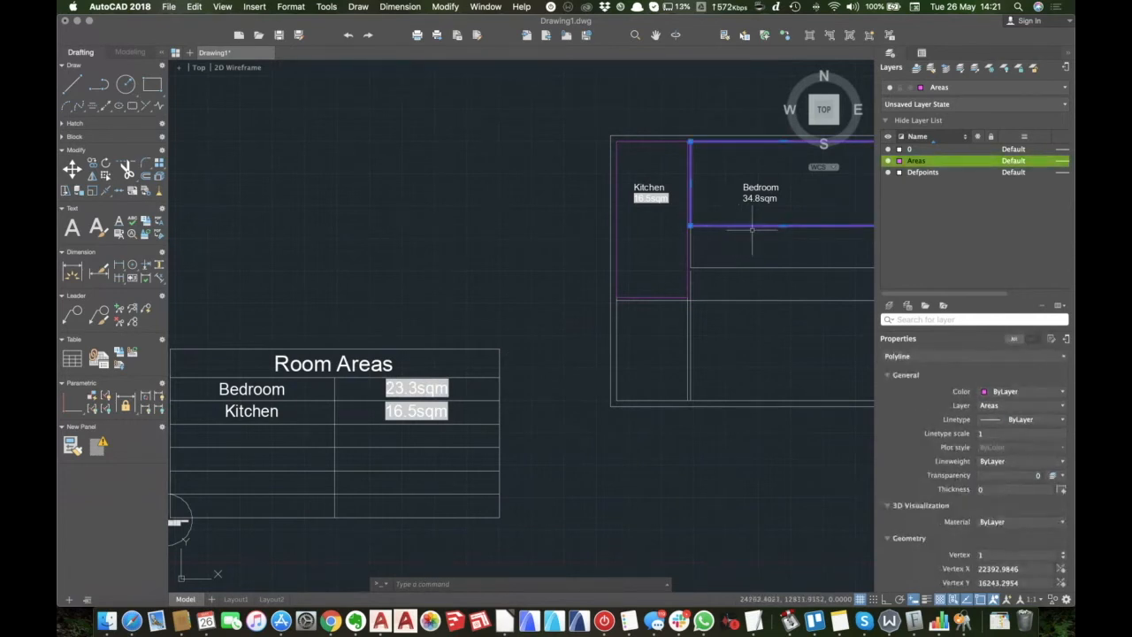
{"action": "middle_click_drag", "start_coordinate": [811, 260], "coordinate": [663, 262]}
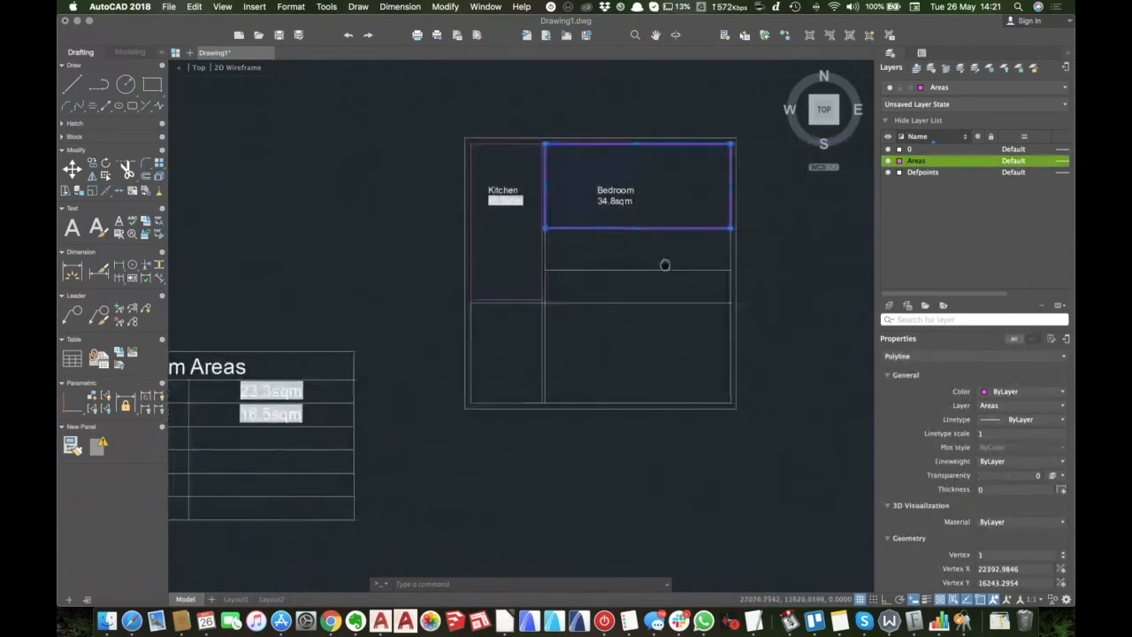
{"action": "left_click", "coordinate": [637, 228]}
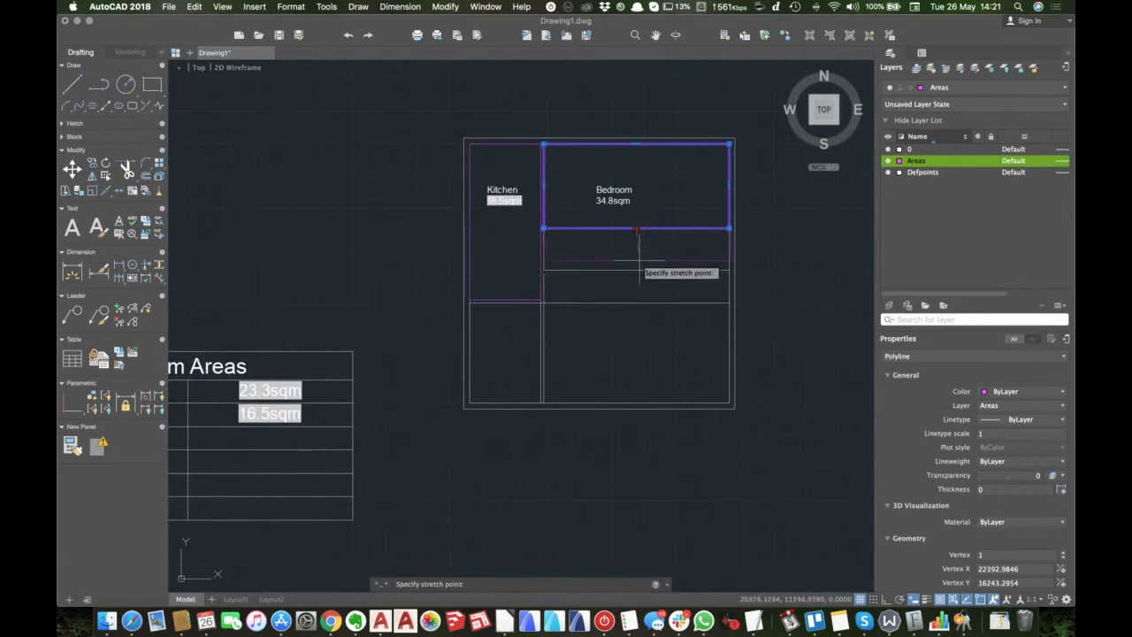
{"action": "left_click", "coordinate": [639, 270]}
{"action": "middle_click_drag", "start_coordinate": [397, 245], "coordinate": [522, 245]}
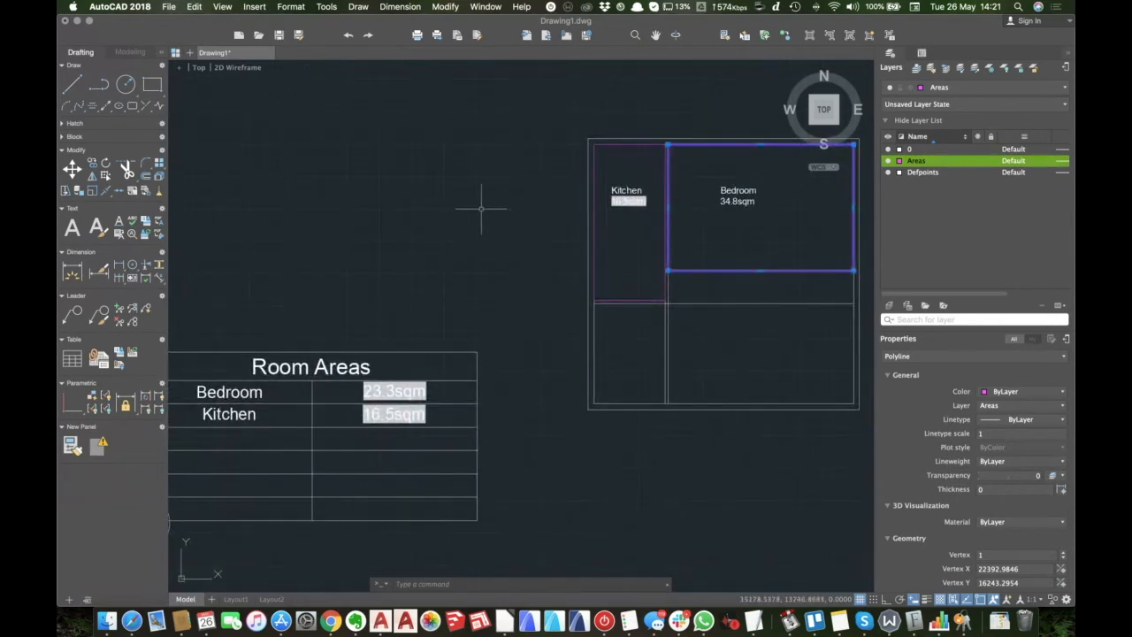
{"action": "key", "text": "Escape"}
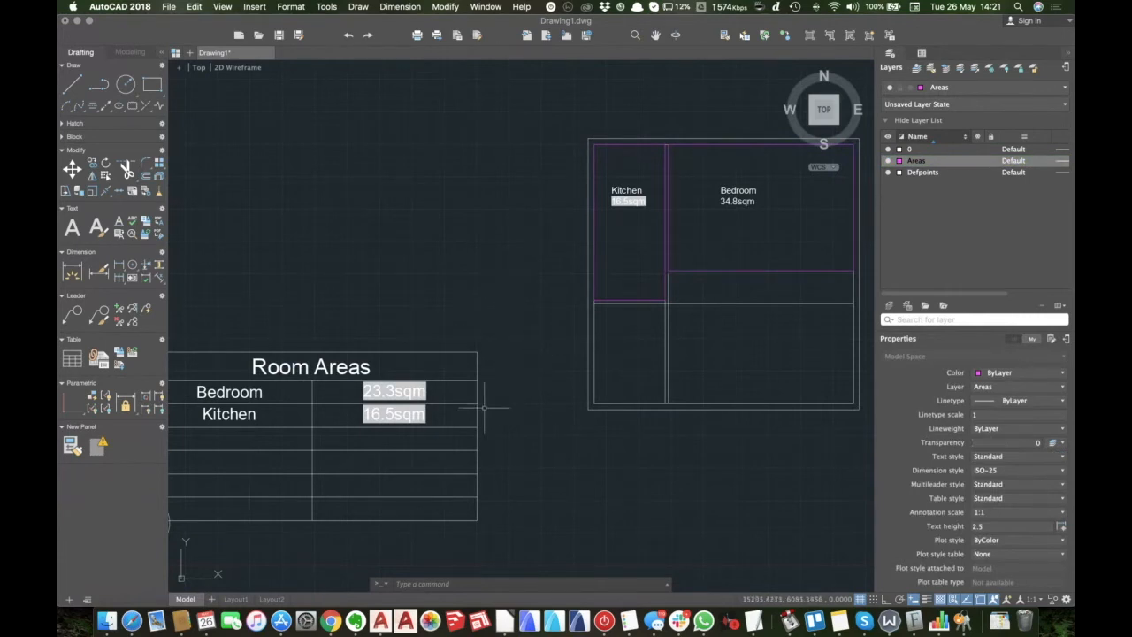
Regenerate the whole drawing to refresh the area fields in the Room Areas table.
{"action": "scroll", "coordinate": [428, 410], "scroll_direction": "down", "scroll_amount": 1}
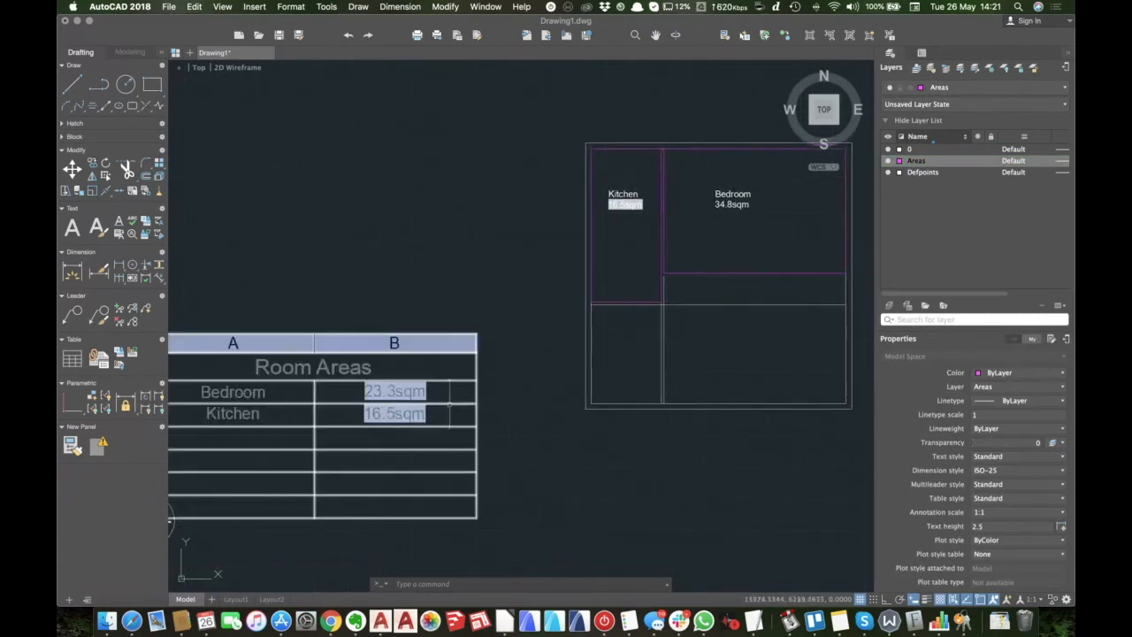
{"action": "type", "text": "rea"}
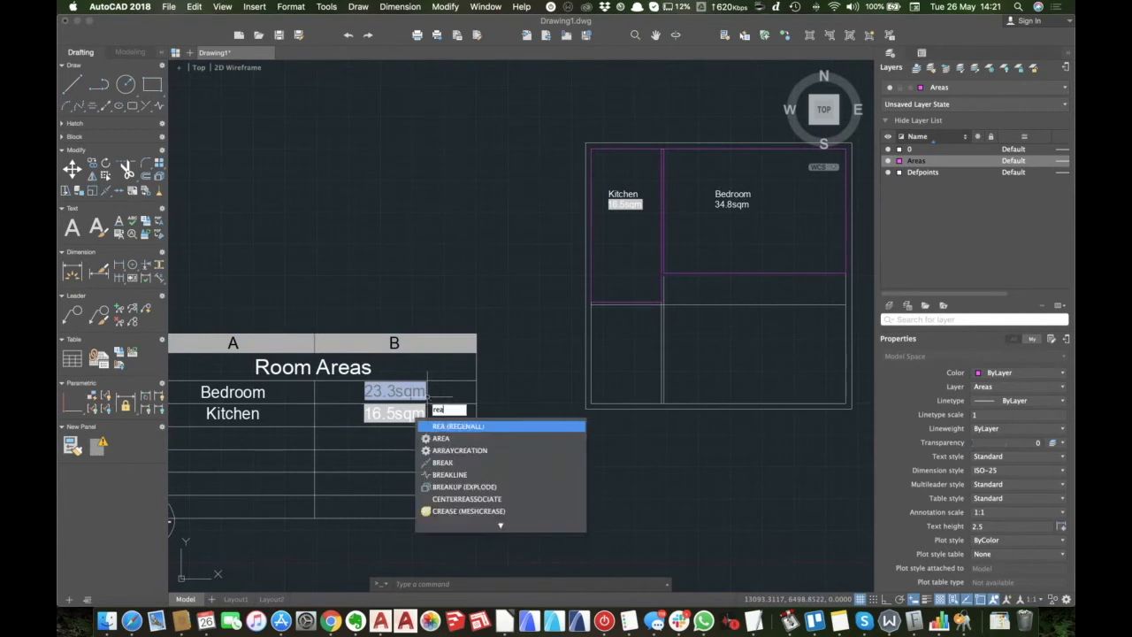
{"action": "key", "text": "Return"}
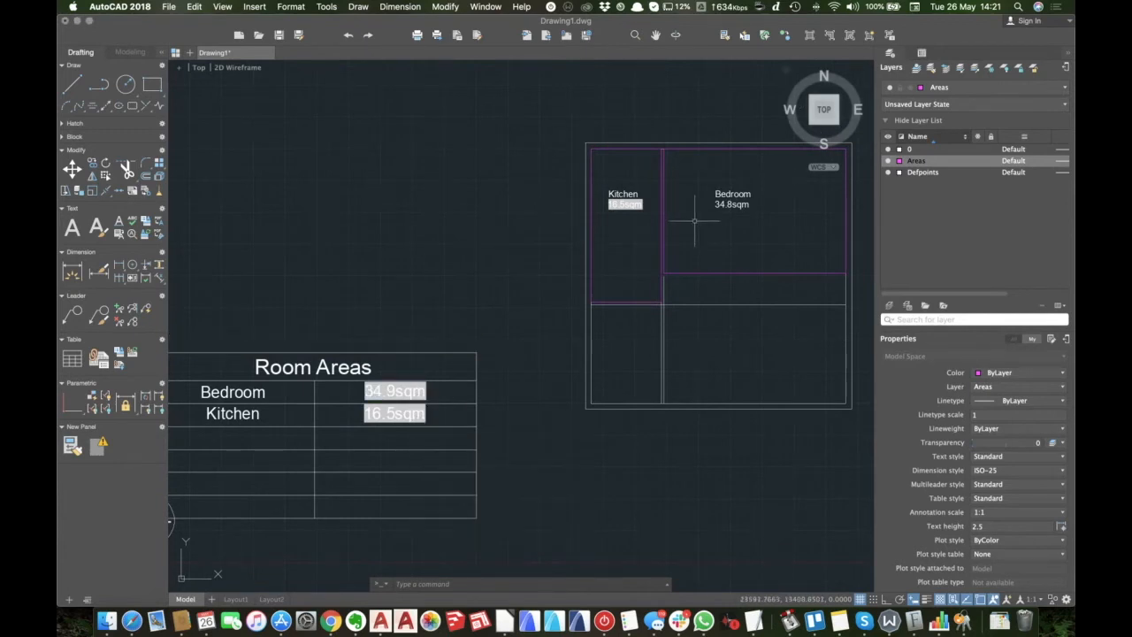
Stretch the lower edge of the bedroom's area polyline upward to about 24.2 sqm.
{"action": "scroll", "coordinate": [758, 228], "scroll_direction": "up", "scroll_amount": 2}
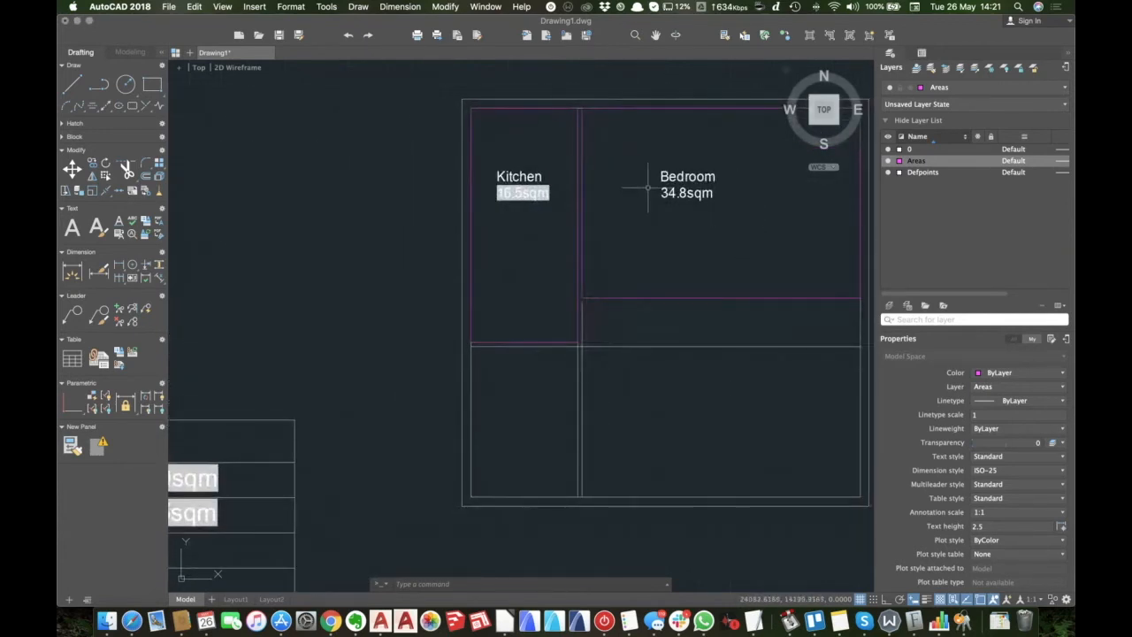
{"action": "left_click", "coordinate": [696, 299]}
{"action": "left_click", "coordinate": [723, 298]}
{"action": "left_click", "coordinate": [695, 239]}
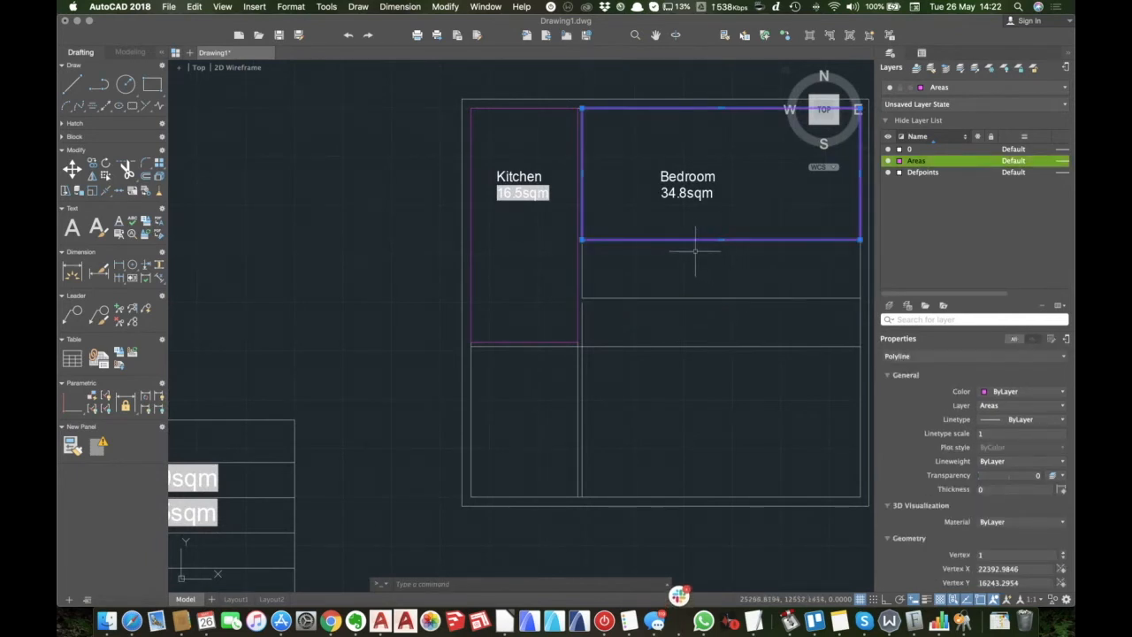
Regenerate the drawing again with the bedroom polyline deselected and check the area fields in the Room Areas table.
{"action": "type", "text": "rea"}
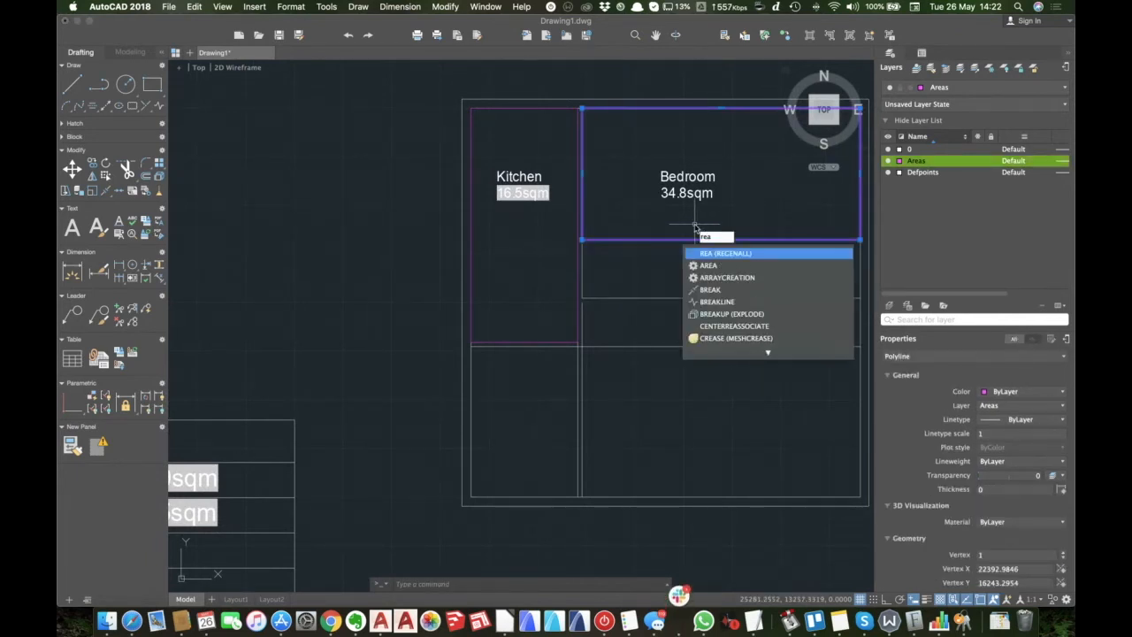
{"action": "key", "text": "Return"}
{"action": "key", "text": "Escape"}
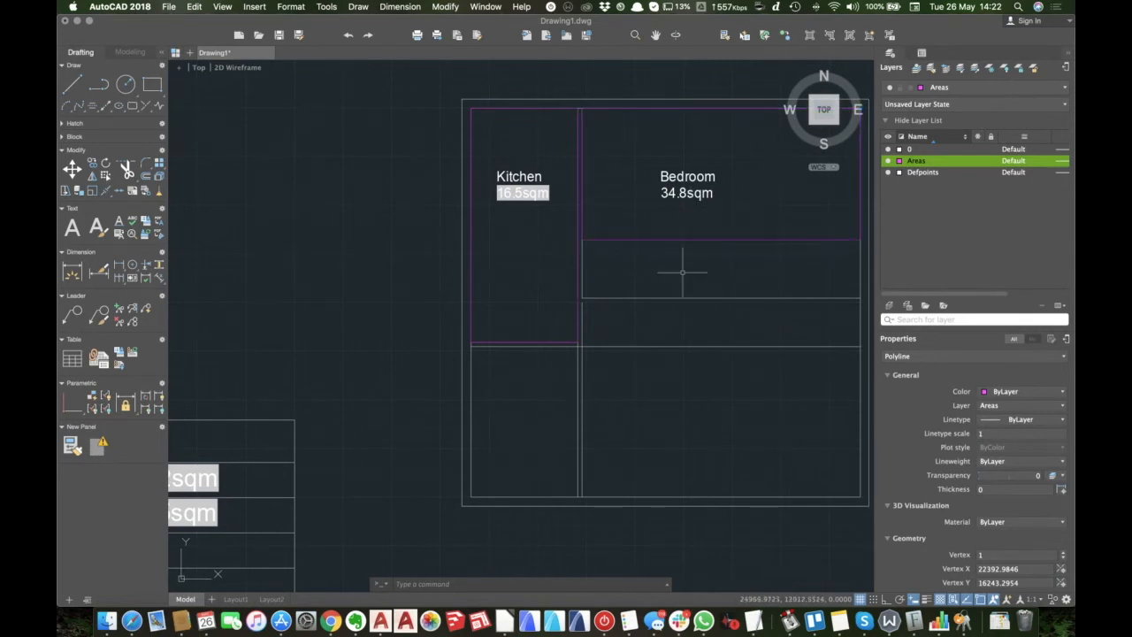
{"action": "type", "text": "rea"}
{"action": "key", "text": "Return"}
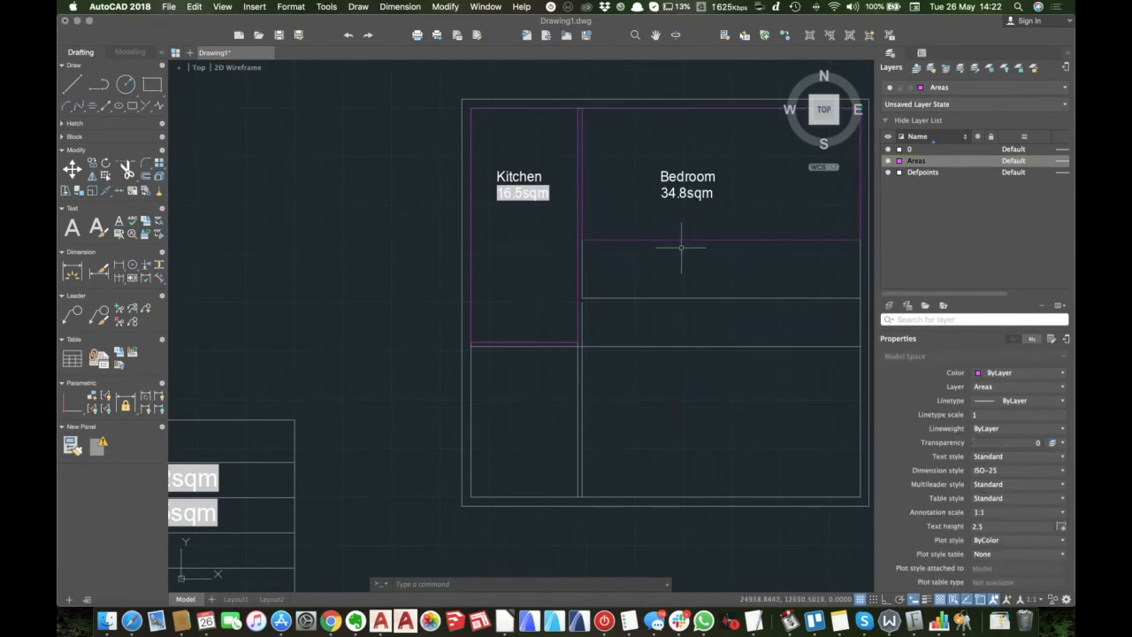
{"action": "scroll", "coordinate": [680, 258], "scroll_direction": "down", "scroll_amount": 3}
{"action": "middle_click_drag", "start_coordinate": [518, 286], "coordinate": [585, 288]}
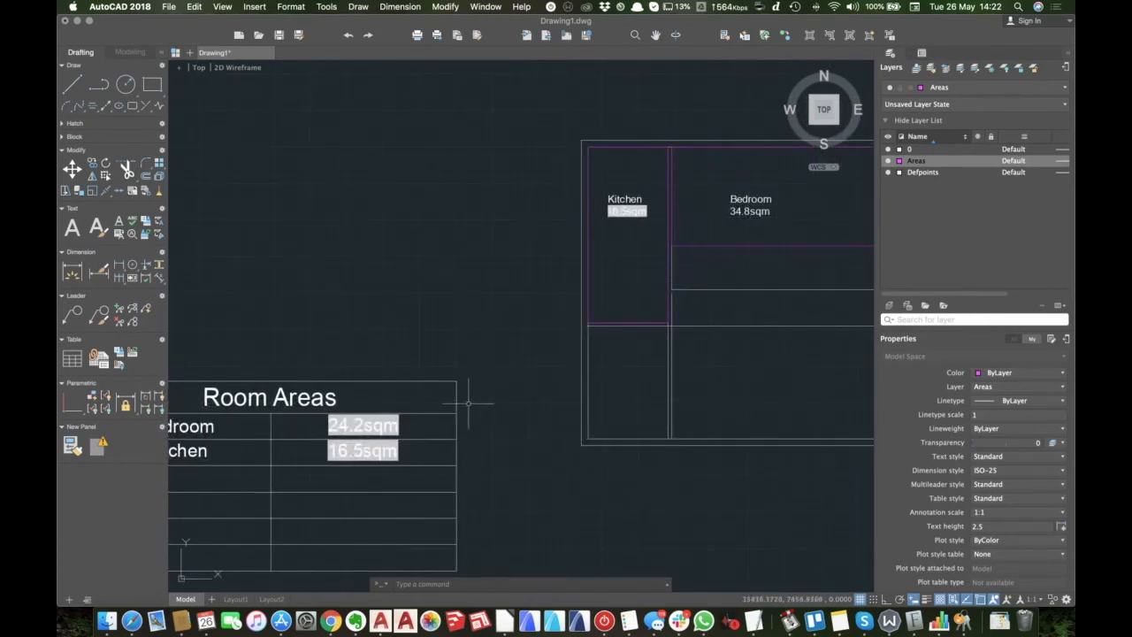
{"action": "middle_click_drag", "start_coordinate": [364, 435], "coordinate": [412, 414]}
{"action": "scroll", "coordinate": [412, 414], "scroll_direction": "down", "scroll_amount": 1}
{"action": "left_click", "coordinate": [411, 426]}
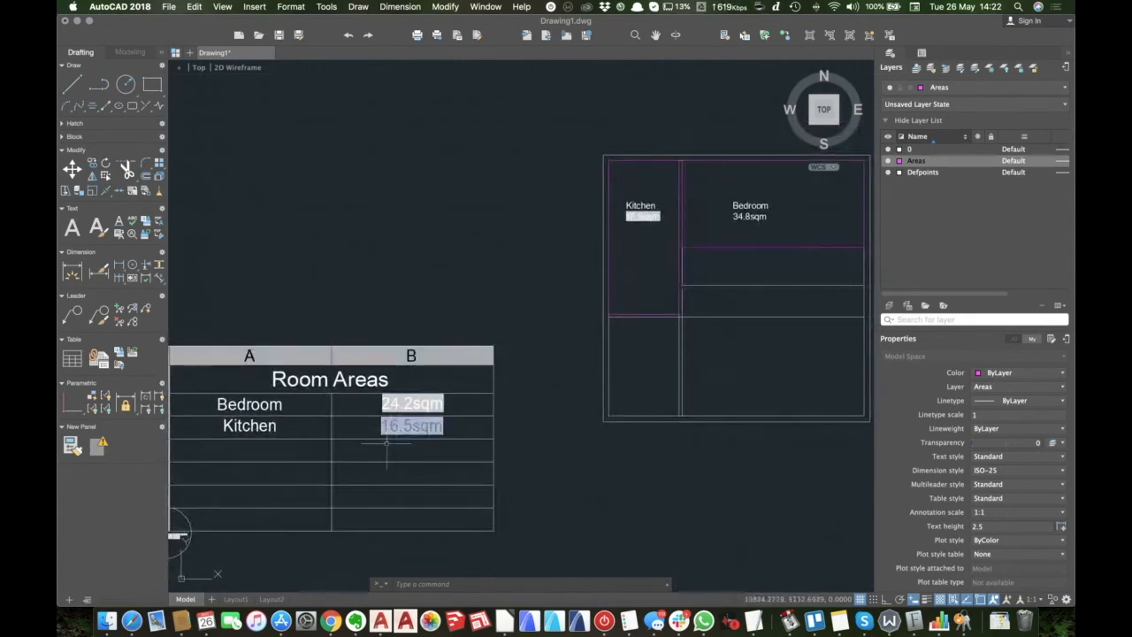
{"action": "key", "text": "Escape"}
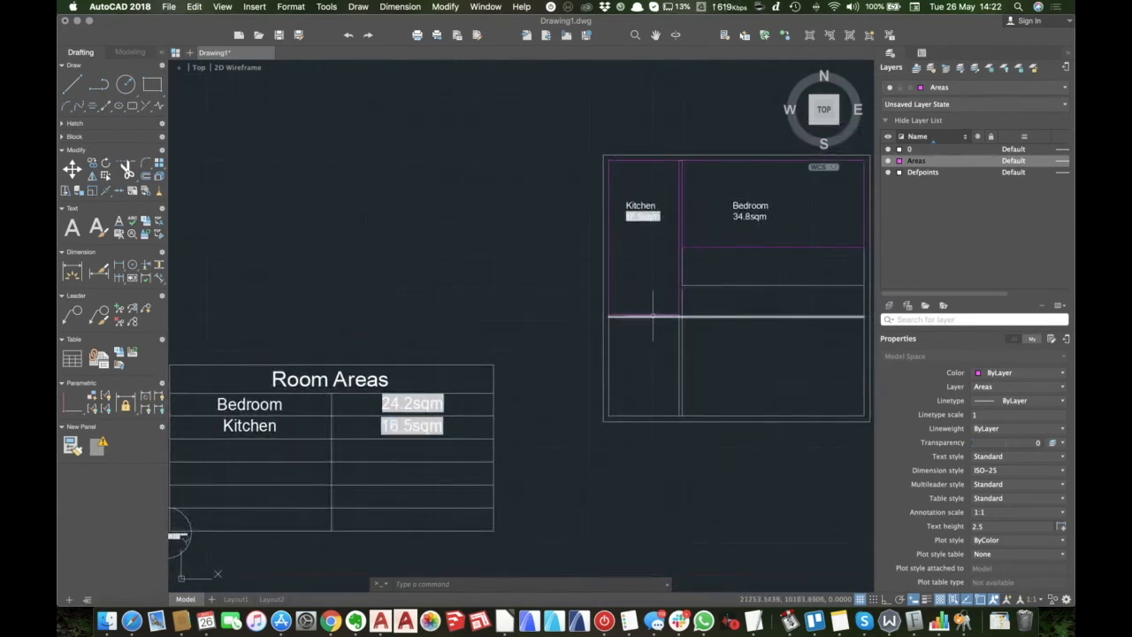
Stretch the lower edge of the kitchen's area polyline upward and the bedroom's downward, just past the bedroom's lower wall line.
{"action": "left_click", "coordinate": [651, 312]}
{"action": "left_click", "coordinate": [643, 313]}
{"action": "left_click", "coordinate": [644, 265]}
{"action": "left_click", "coordinate": [708, 246]}
{"action": "left_click", "coordinate": [772, 247]}
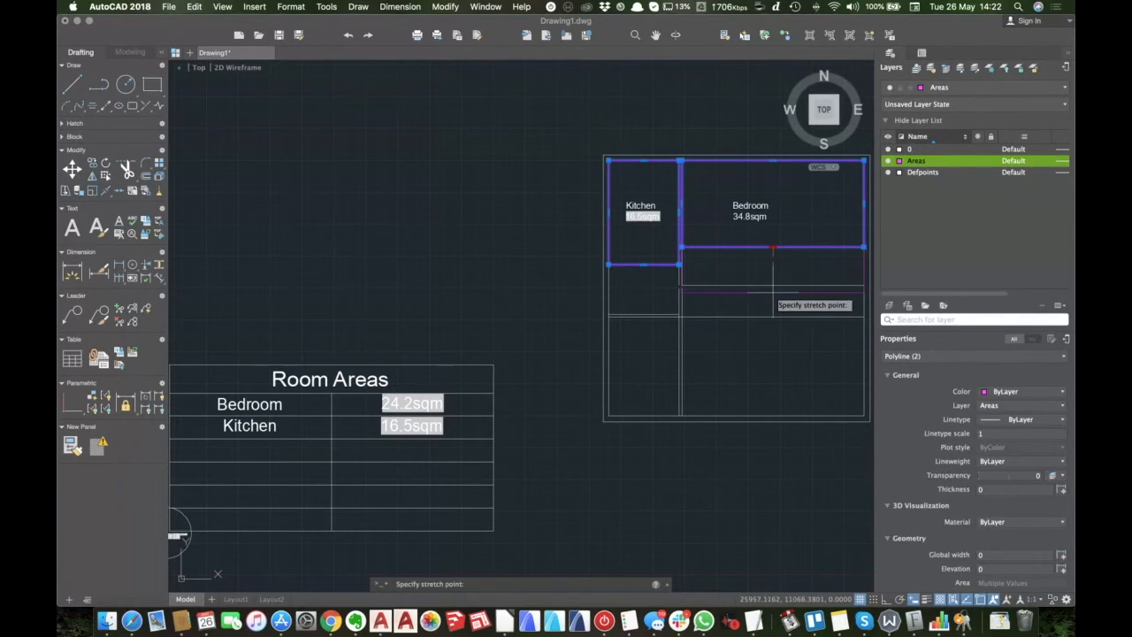
{"action": "left_click", "coordinate": [773, 285]}
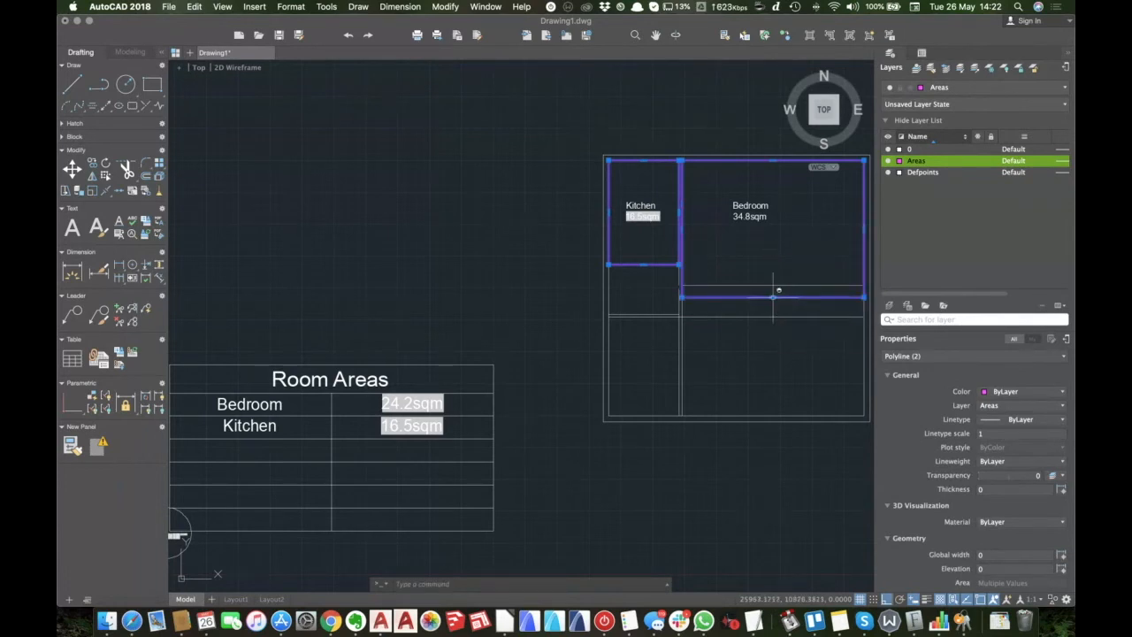
Deselect both resized polylines and regenerate the whole drawing to refresh the kitchen and bedroom area fields.
{"action": "key", "text": "Escape"}
{"action": "type", "text": "rea"}
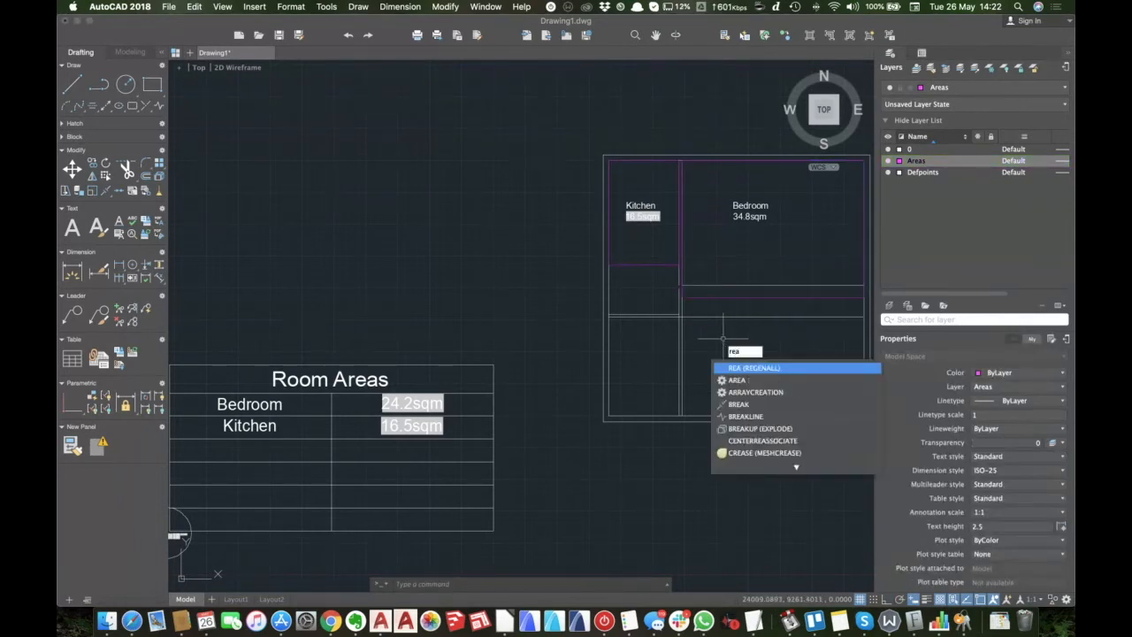
{"action": "key", "text": "Return"}
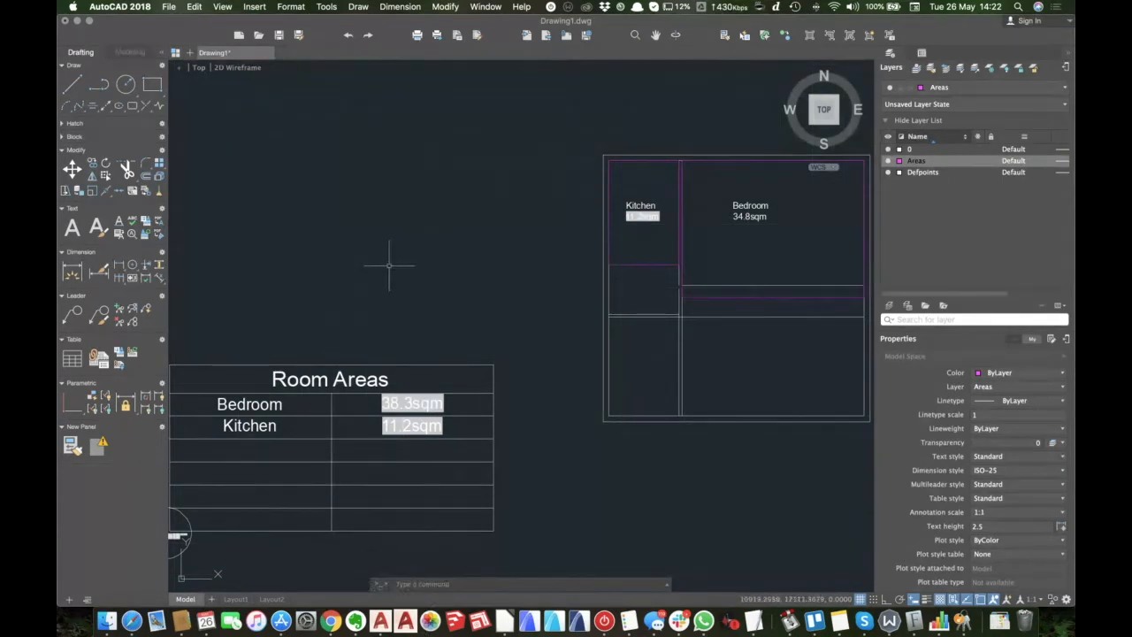
Draw a small circle above the Room Areas table and a closed rectangular polyline starting and ending at the circle's centre.
{"action": "type", "text": "c"}
{"action": "key", "text": "Return"}
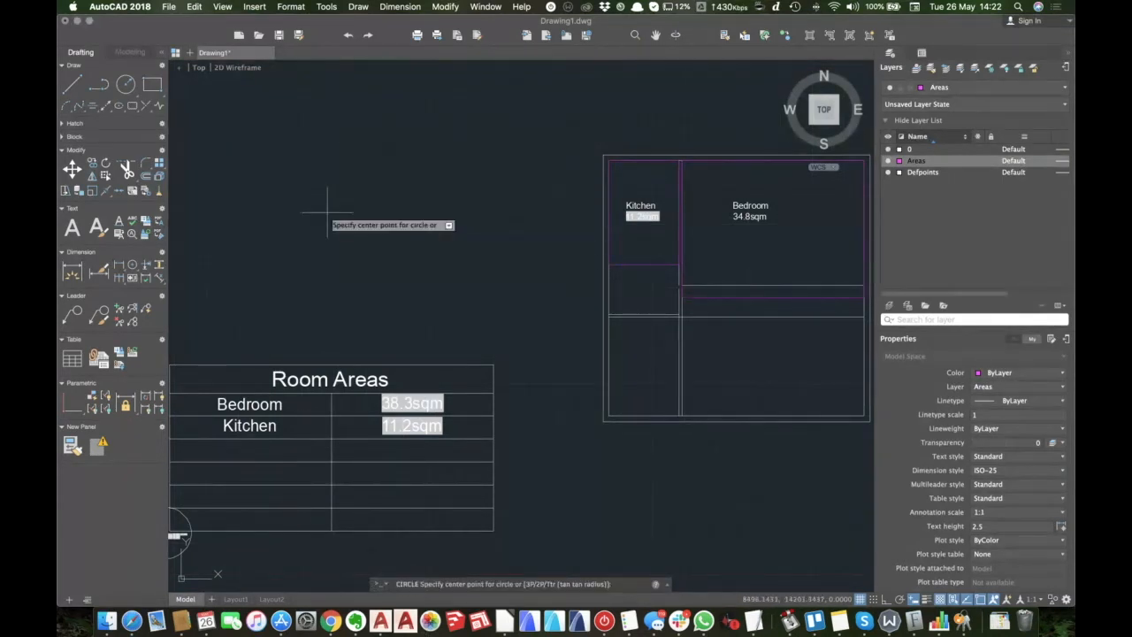
{"action": "left_click", "coordinate": [327, 212]}
{"action": "left_click", "coordinate": [337, 221]}
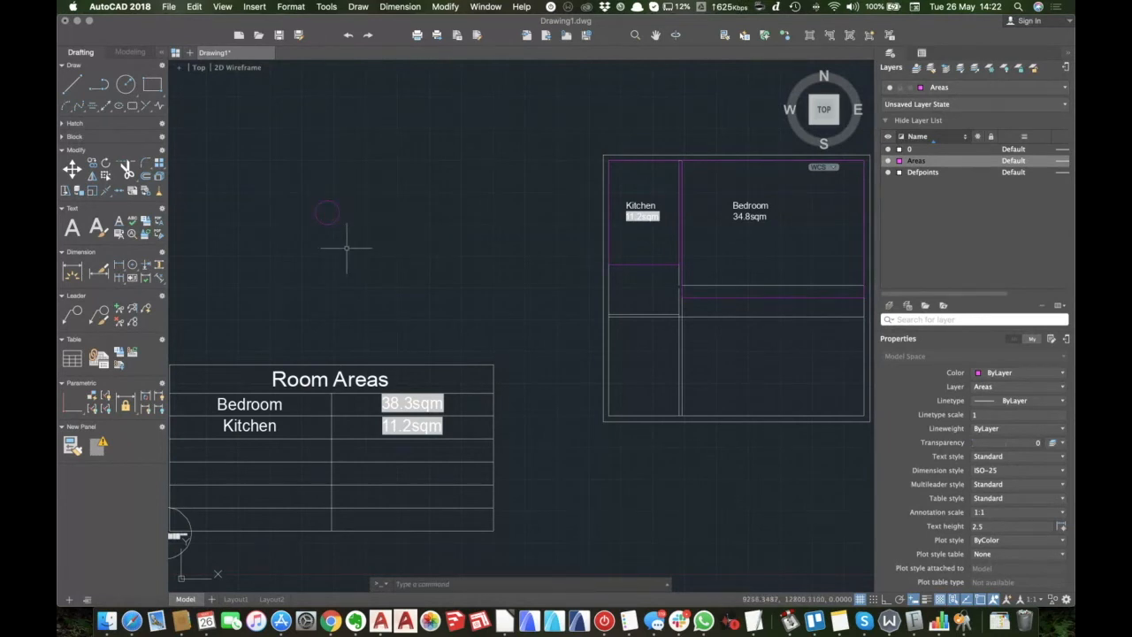
{"action": "type", "text": "pl"}
{"action": "key", "text": "Return"}
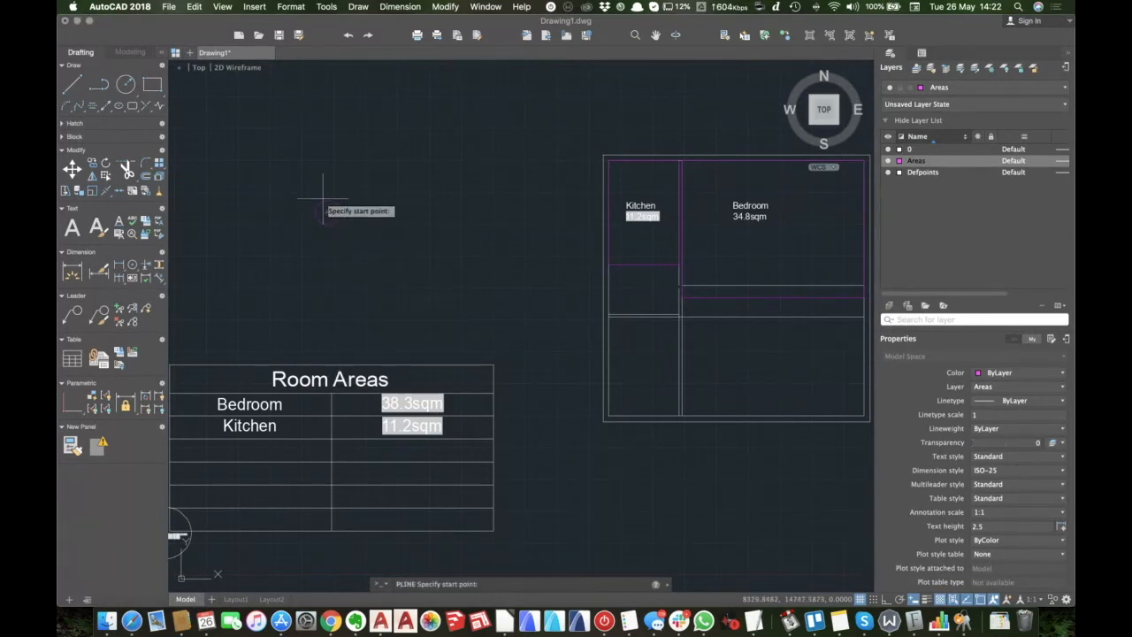
{"action": "left_click", "coordinate": [327, 212]}
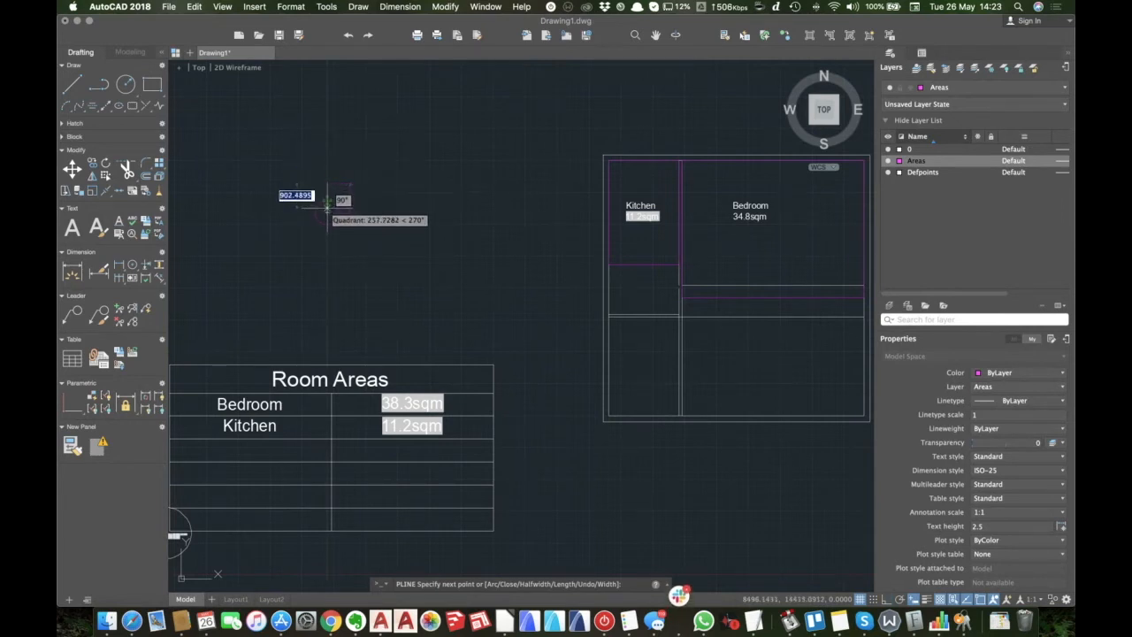
{"action": "left_click", "coordinate": [327, 212]}
{"action": "key", "text": "Return"}
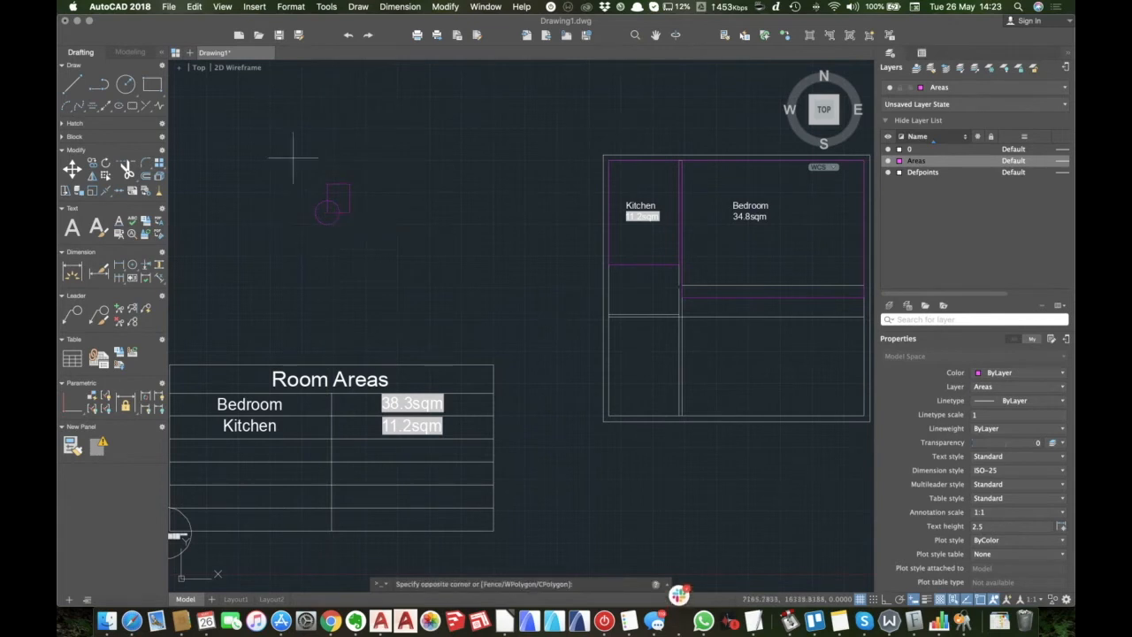
Convert the circle and rectangle into a block named Block symbol, with its base point at the circle's centre and the description Circle square.
{"action": "left_click_drag", "start_coordinate": [294, 158], "coordinate": [373, 257]}
{"action": "type", "text": "b"}
{"action": "key", "text": "Return"}
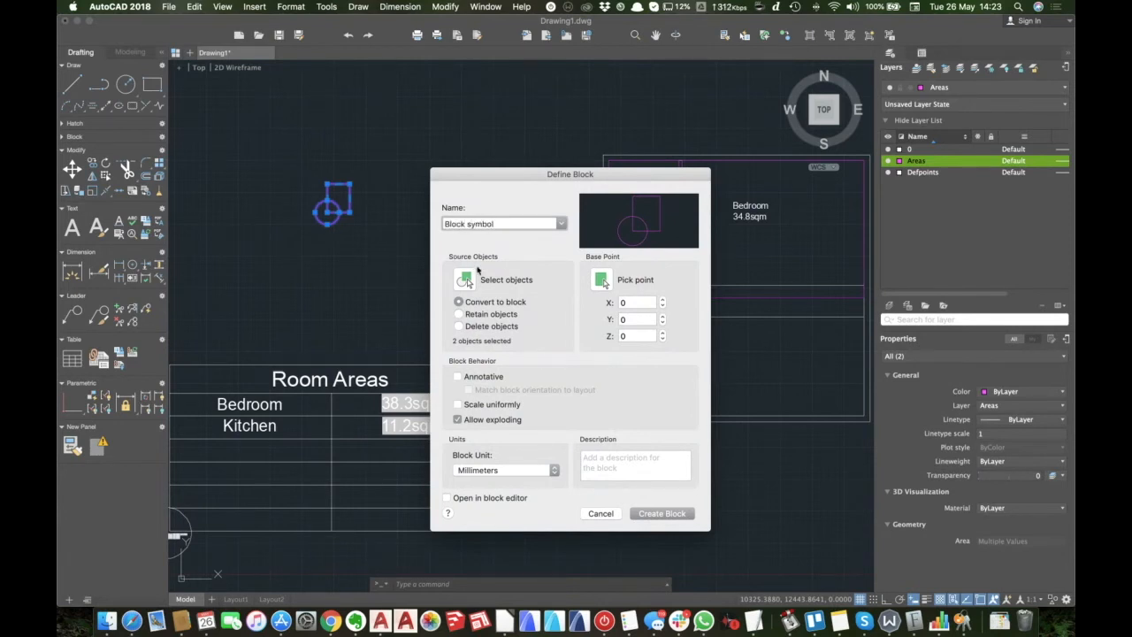
{"action": "left_click", "coordinate": [599, 282]}
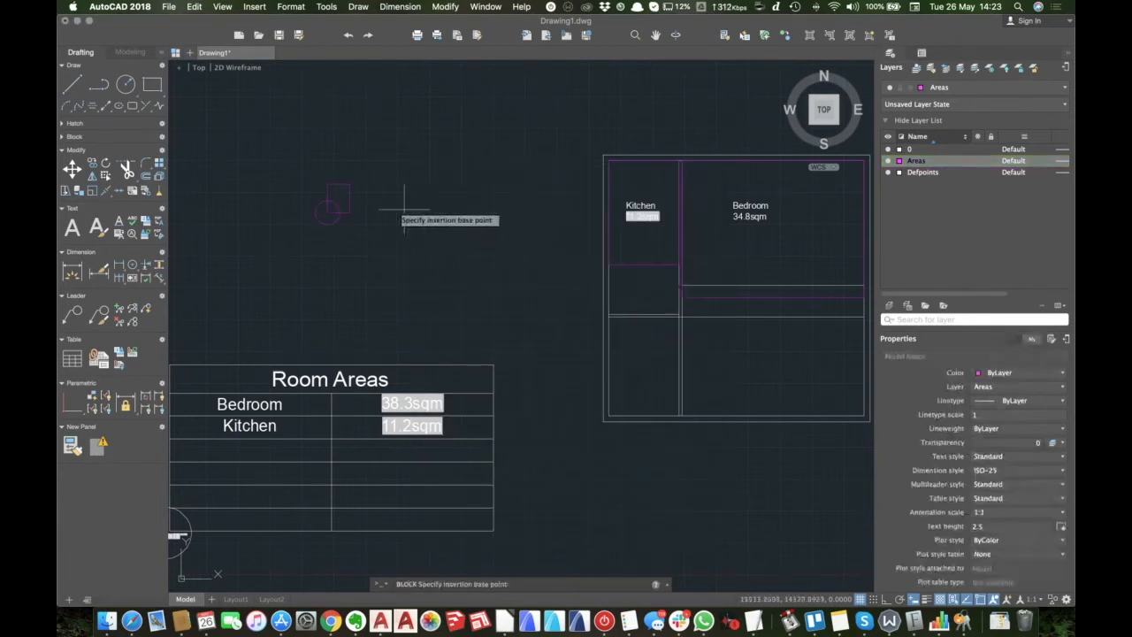
{"action": "left_click", "coordinate": [327, 211]}
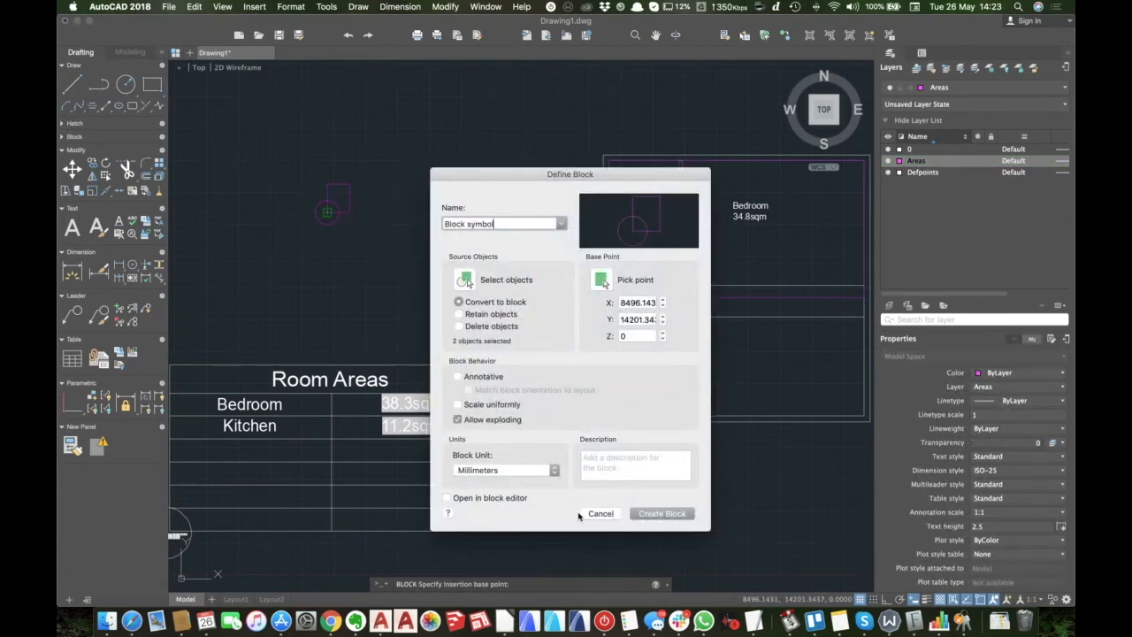
{"action": "left_click", "coordinate": [618, 464]}
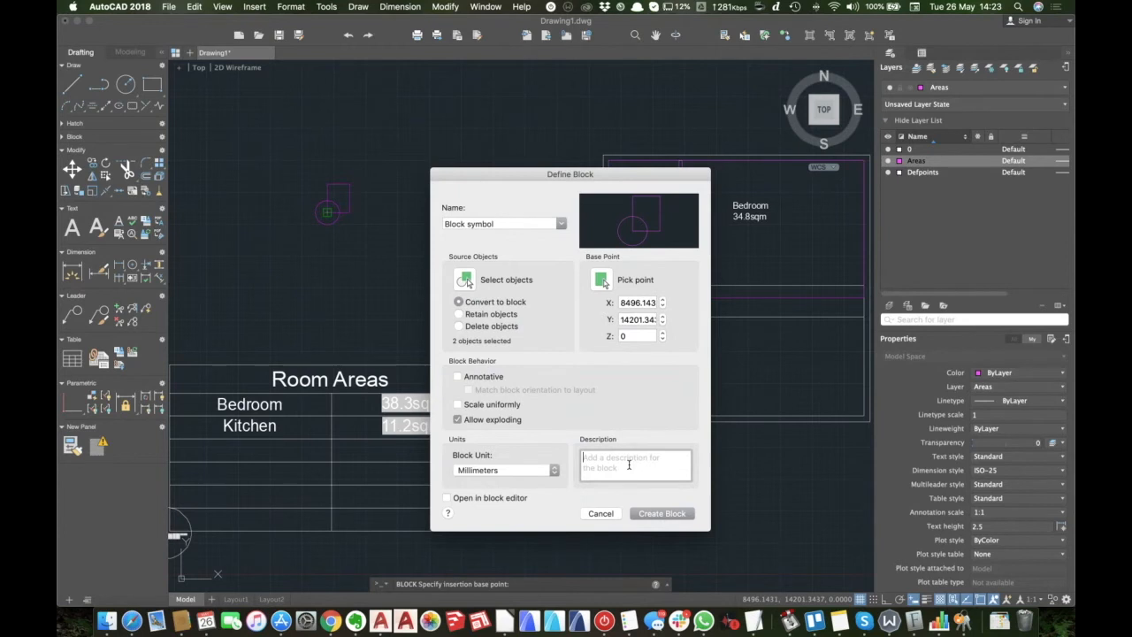
{"action": "type", "text": "Circle square"}
{"action": "left_click", "coordinate": [672, 517]}
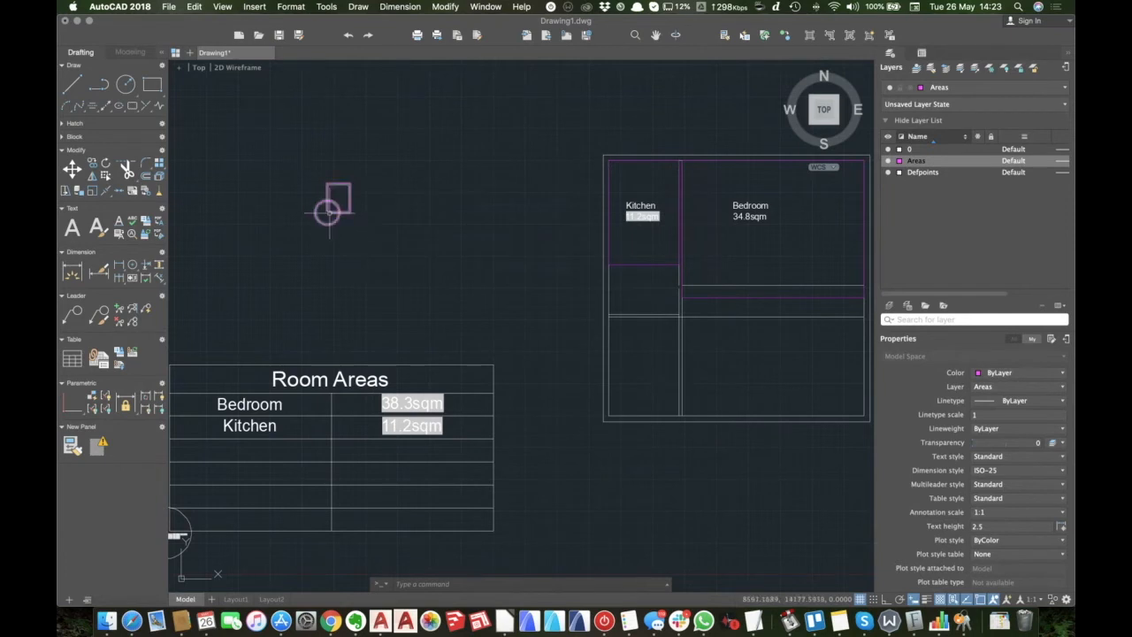
Add multiline text beside the block containing an object field linked to the block reference's Name property in Lowercase format.
{"action": "type", "text": "t"}
{"action": "key", "text": "Return"}
{"action": "left_click", "coordinate": [368, 204]}
{"action": "left_click", "coordinate": [398, 221]}
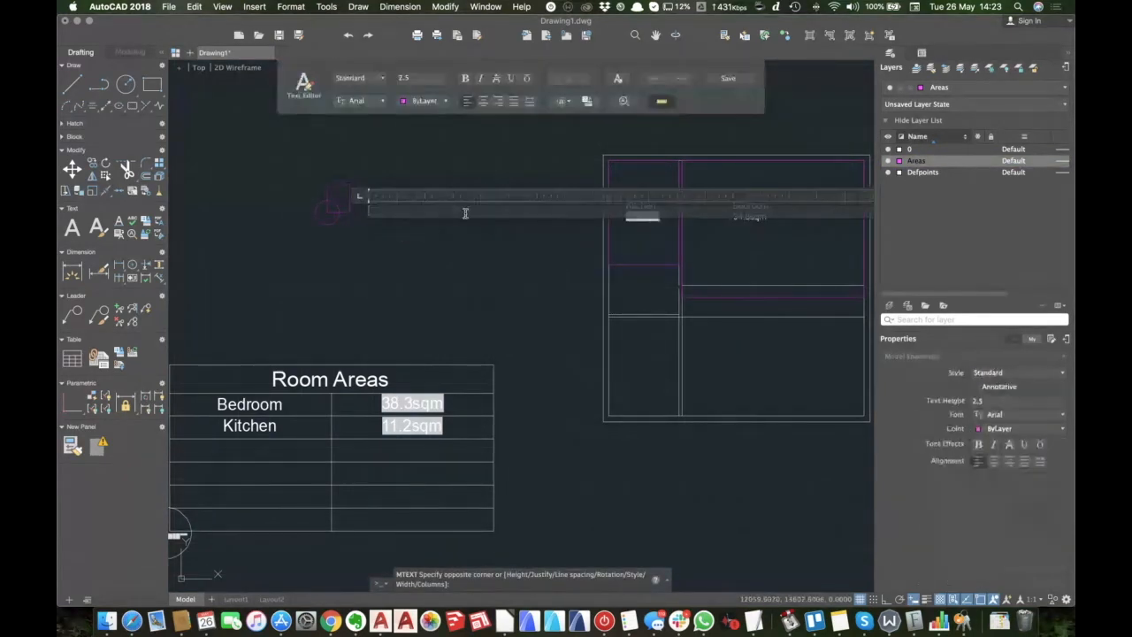
{"action": "left_click", "coordinate": [587, 103]}
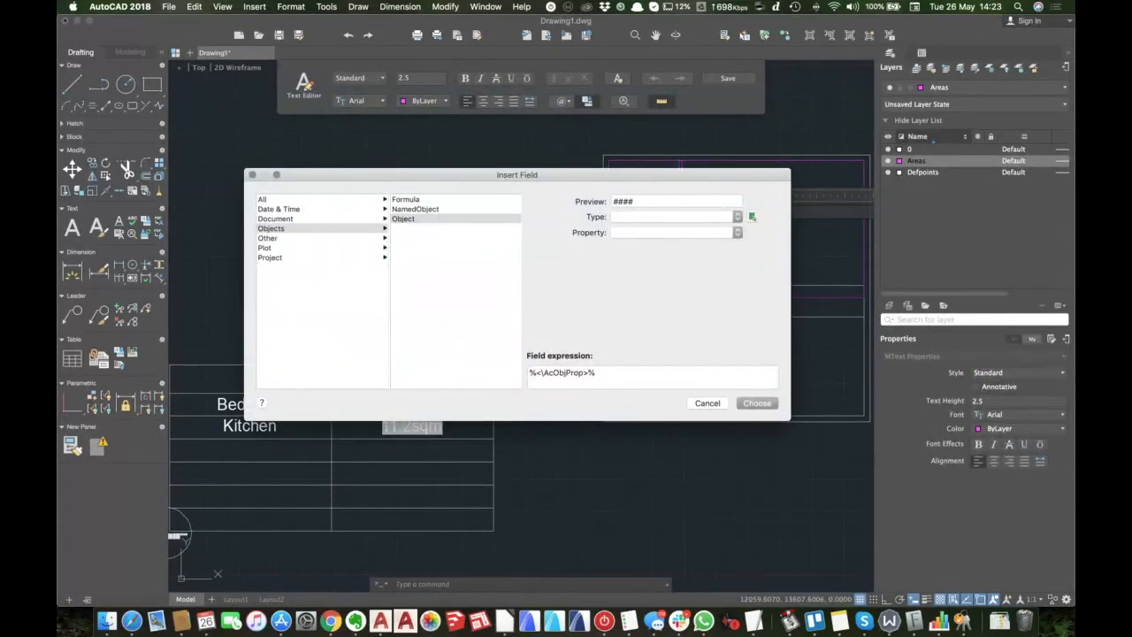
{"action": "left_click", "coordinate": [752, 217]}
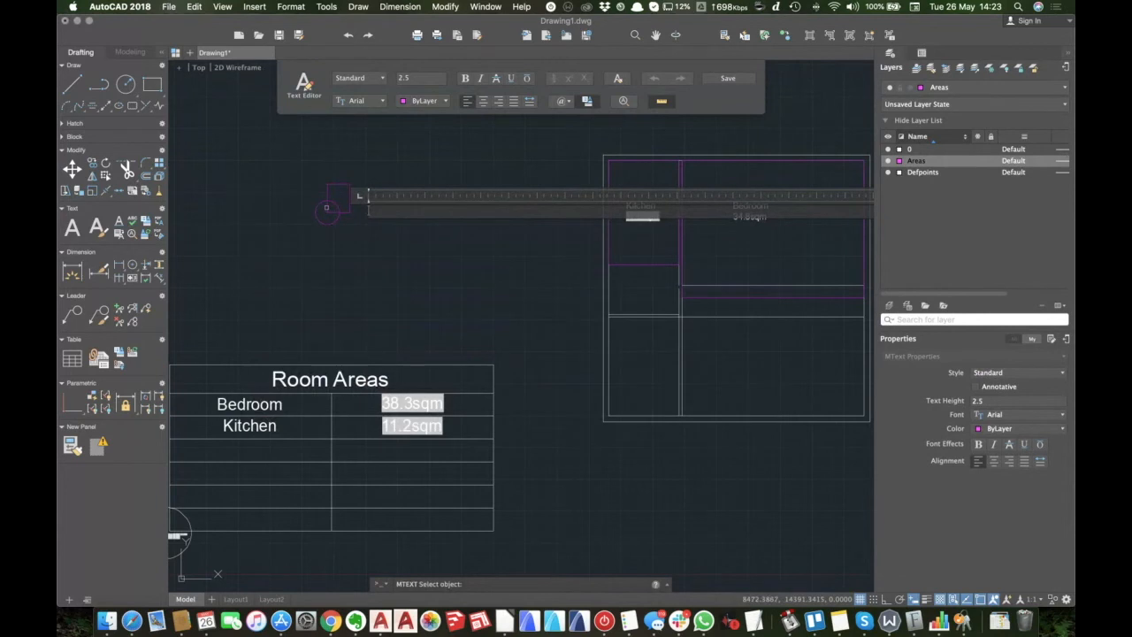
{"action": "left_click", "coordinate": [326, 208]}
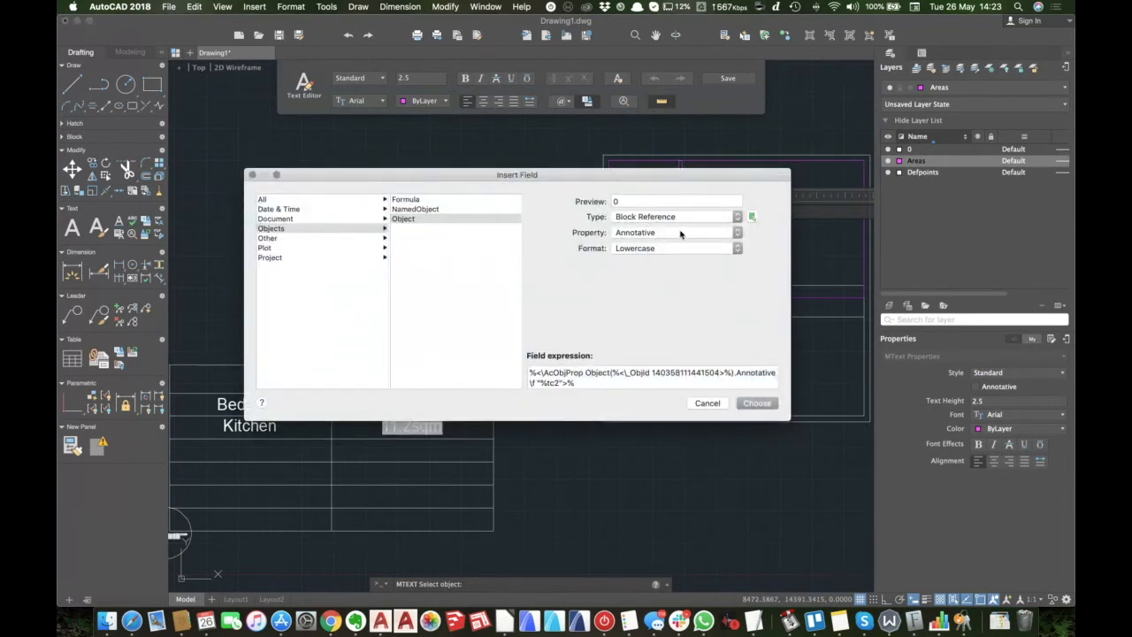
{"action": "left_click", "coordinate": [738, 232]}
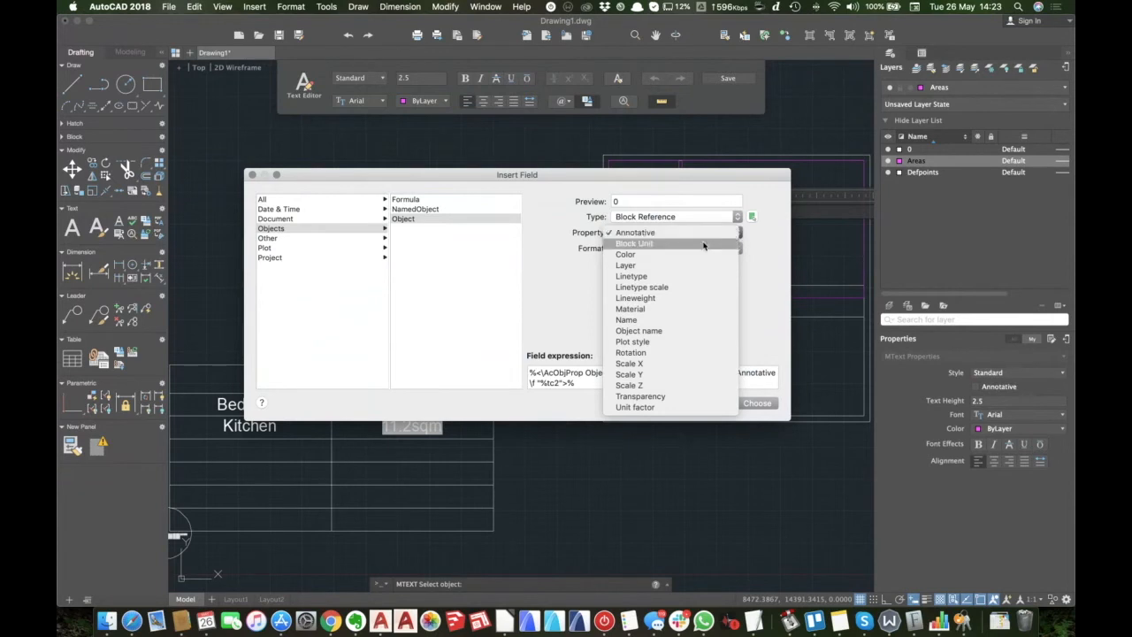
{"action": "left_click", "coordinate": [650, 320]}
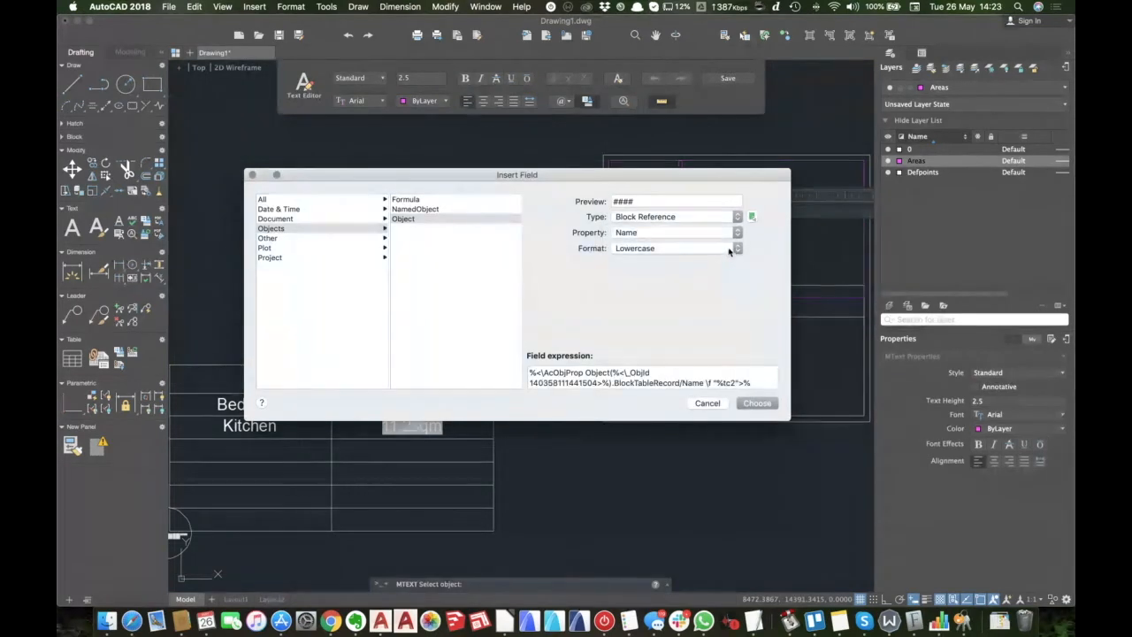
{"action": "left_click", "coordinate": [756, 403]}
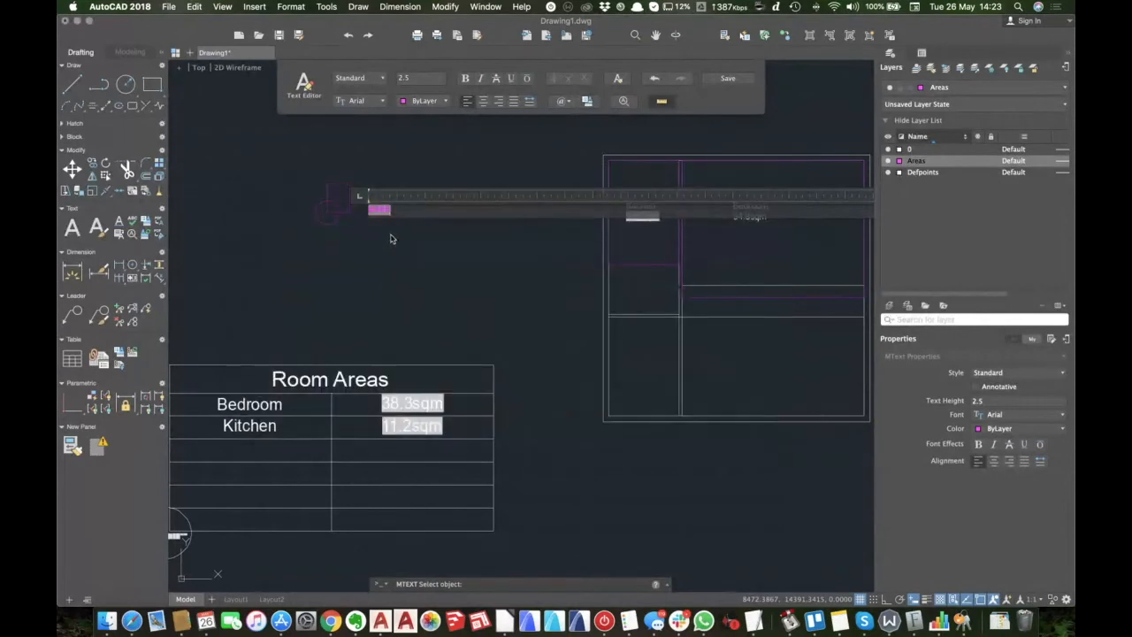
{"action": "left_click", "coordinate": [417, 271]}
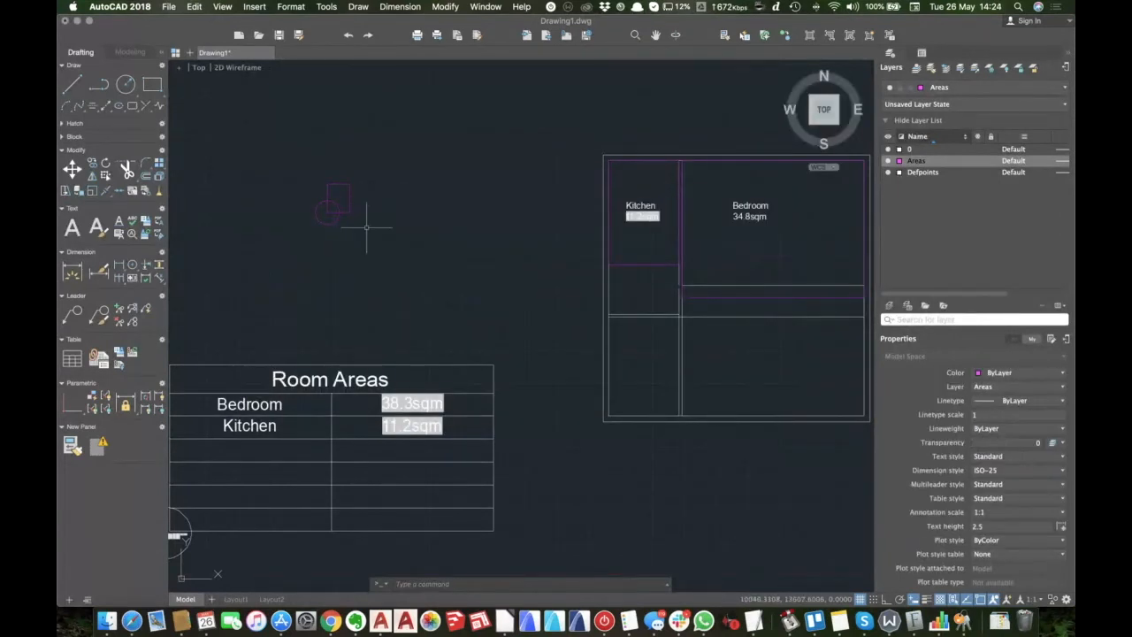
Set the text height of the block's field label to 250 and open the label for editing.
{"action": "scroll", "coordinate": [364, 209], "scroll_direction": "up", "scroll_amount": 3}
{"action": "left_click", "coordinate": [370, 199]}
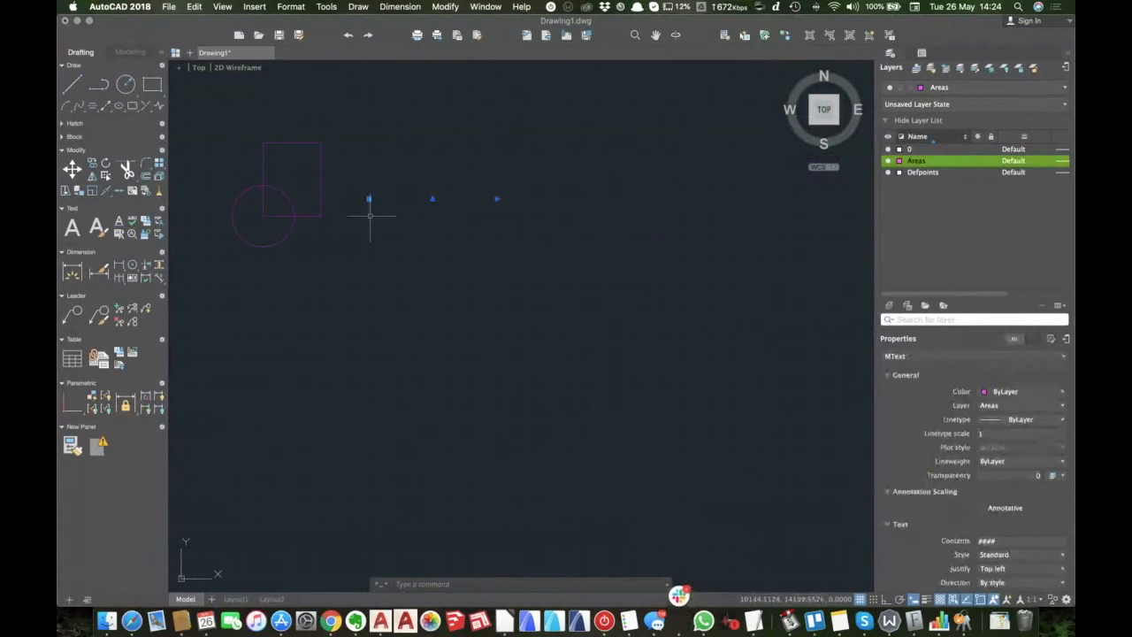
{"action": "scroll", "coordinate": [990, 519], "scroll_direction": "down", "scroll_amount": 5}
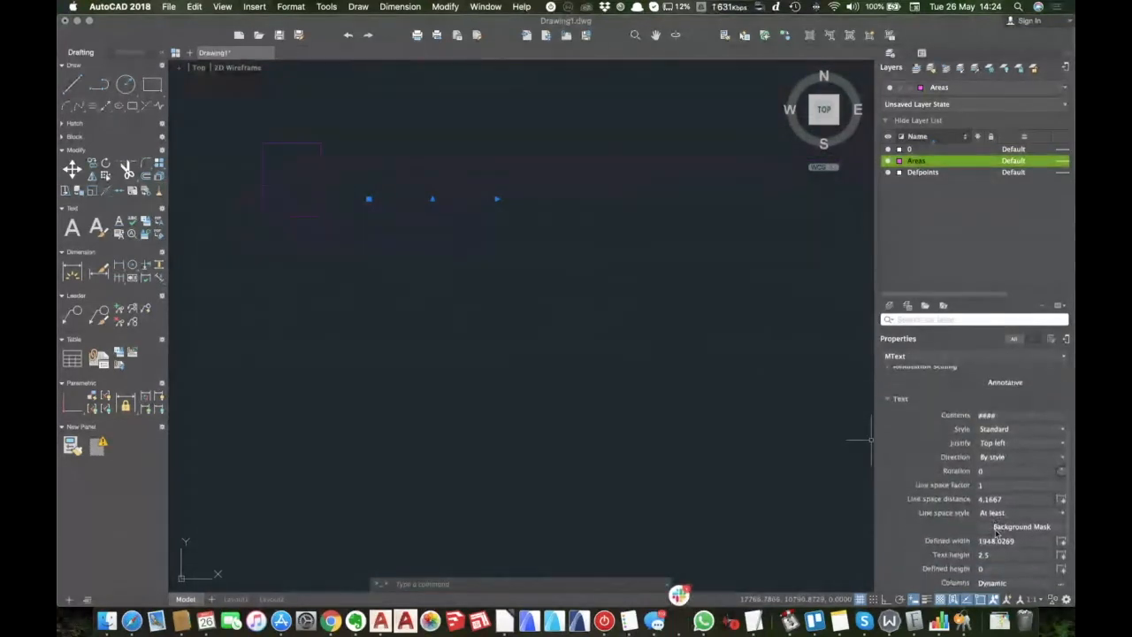
{"action": "left_click", "coordinate": [997, 496]}
{"action": "type", "text": "2"}
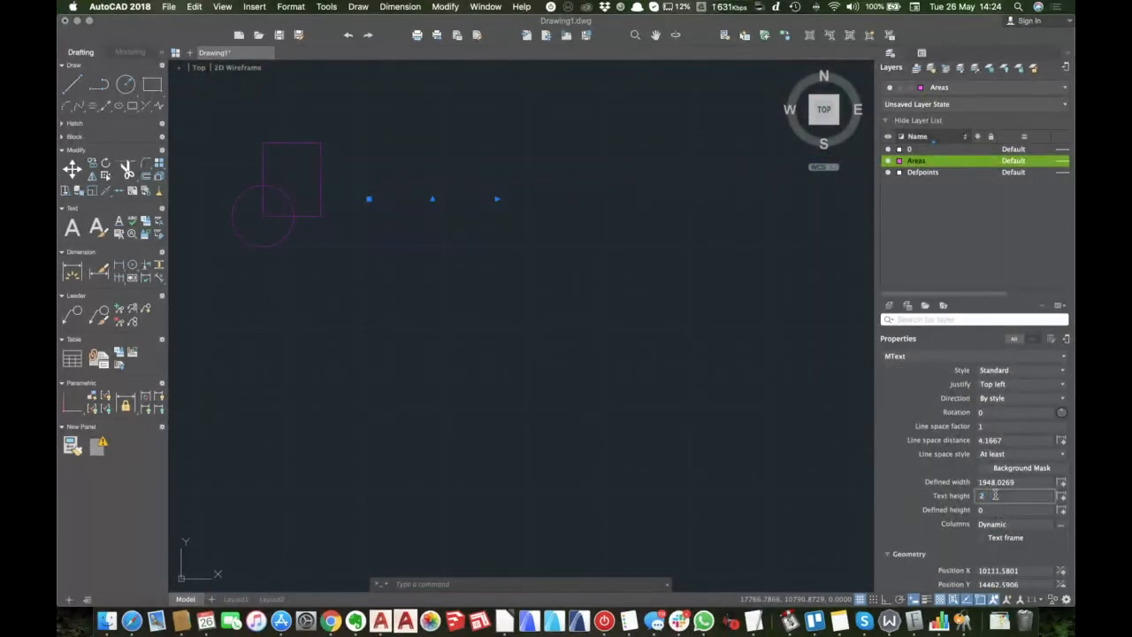
{"action": "type", "text": "50"}
{"action": "key", "text": "Return"}
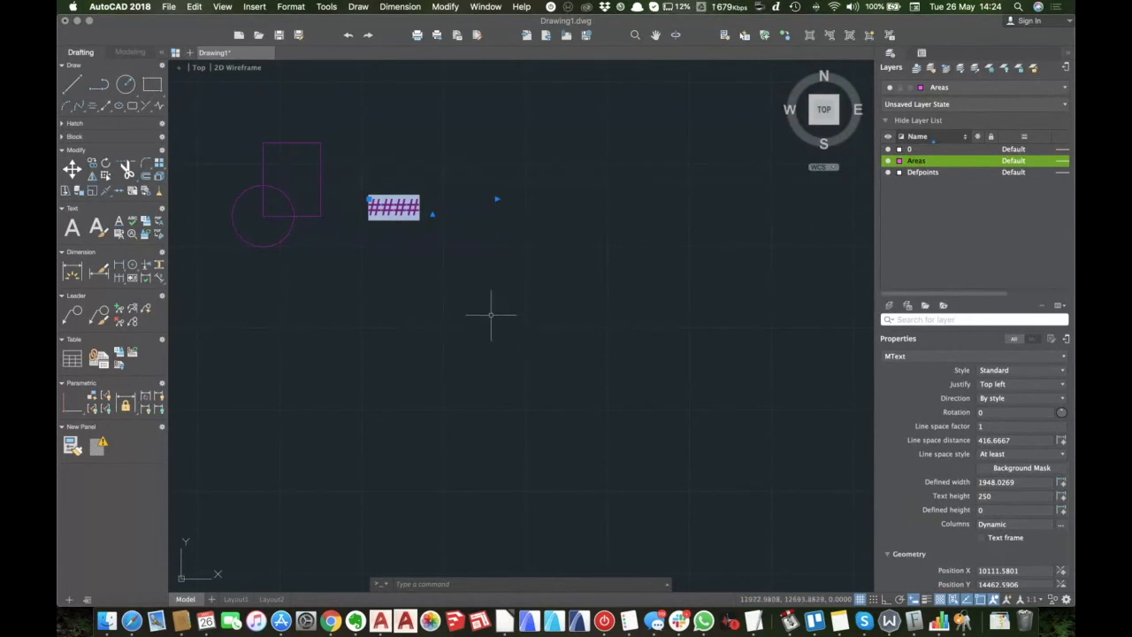
{"action": "double_click", "coordinate": [396, 210]}
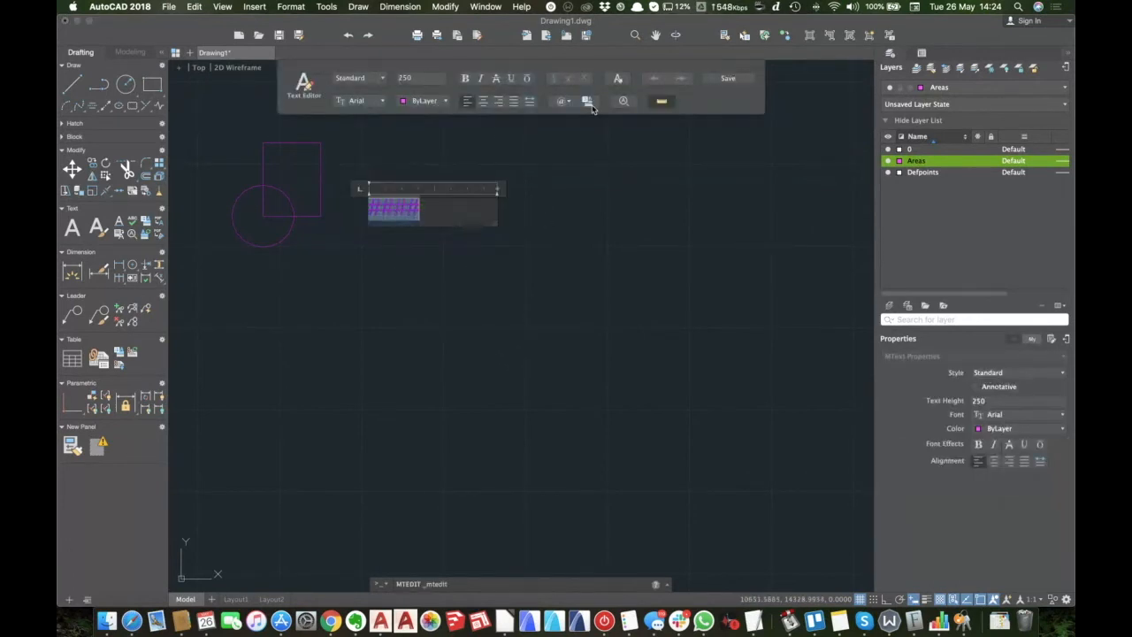
{"action": "double_click", "coordinate": [402, 210]}
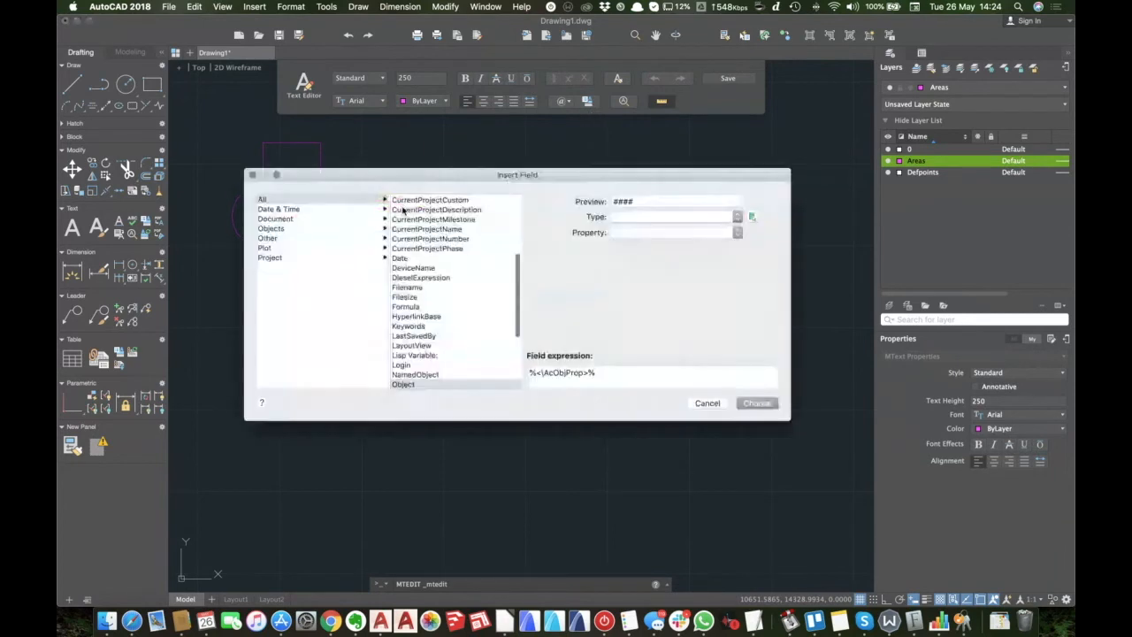
{"action": "left_click", "coordinate": [673, 218]}
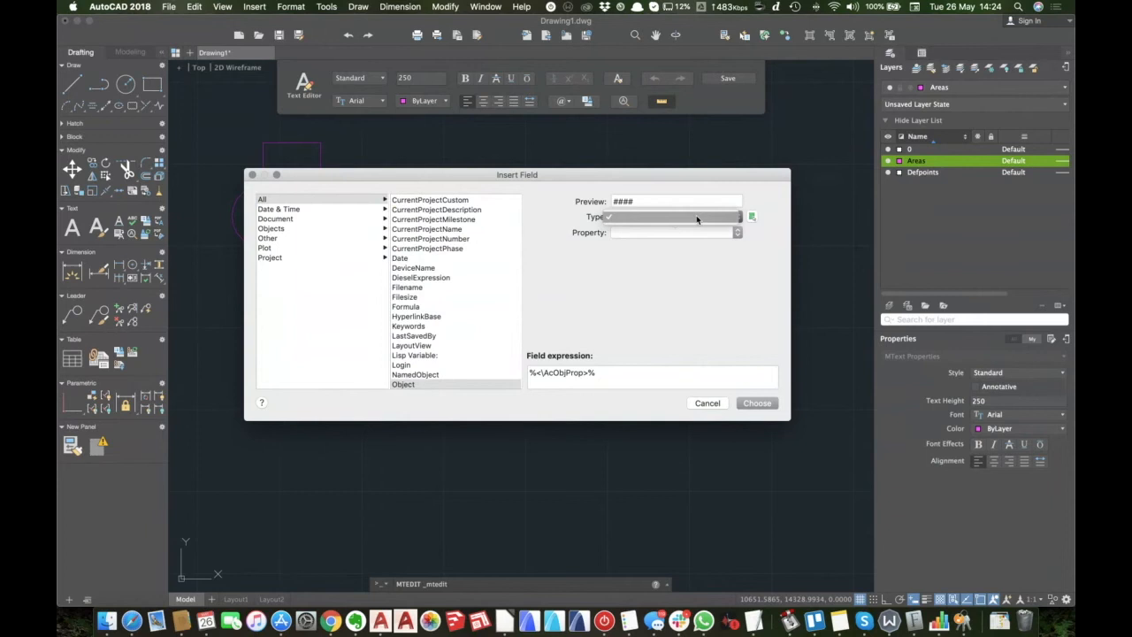
{"action": "left_click", "coordinate": [734, 218]}
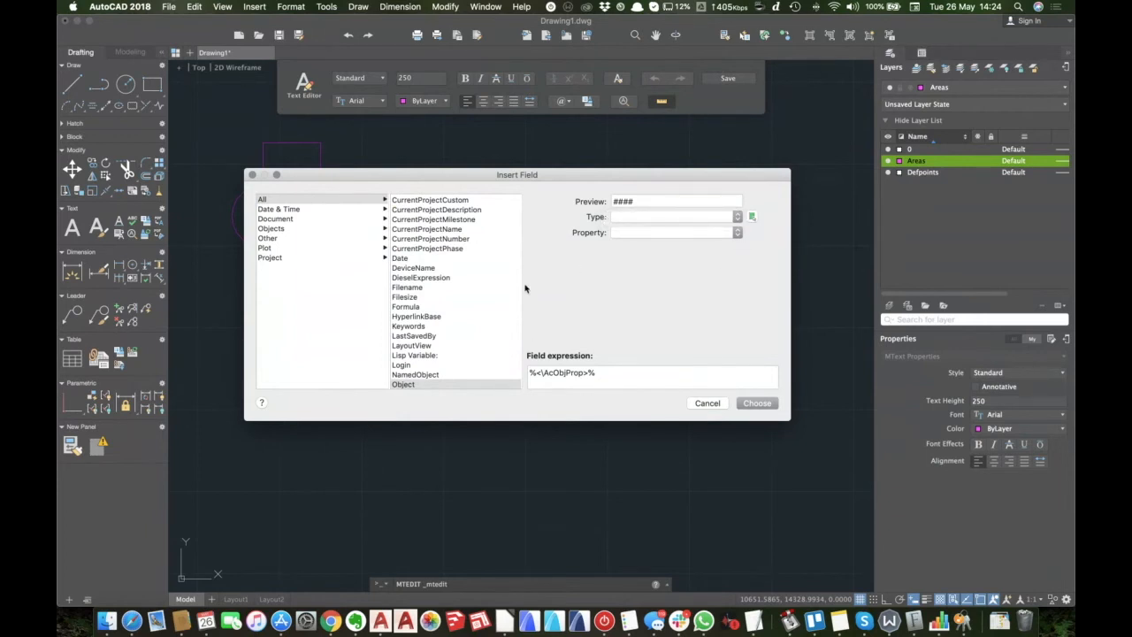
{"action": "left_click", "coordinate": [707, 404]}
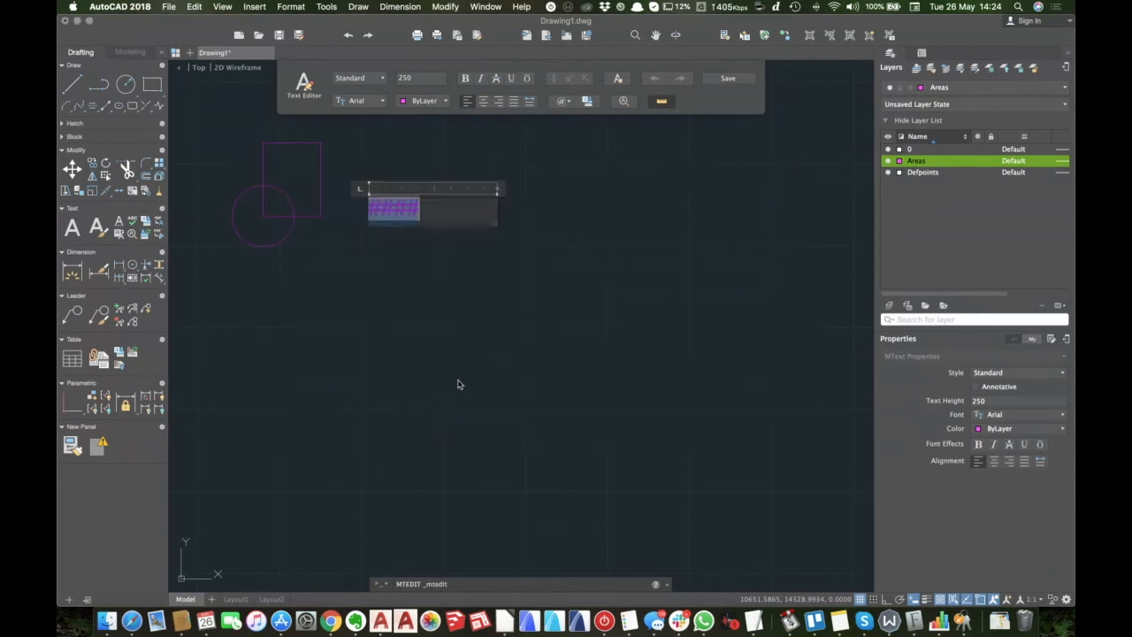
{"action": "left_click", "coordinate": [422, 214]}
{"action": "left_click", "coordinate": [405, 209]}
{"action": "double_click", "coordinate": [402, 213]}
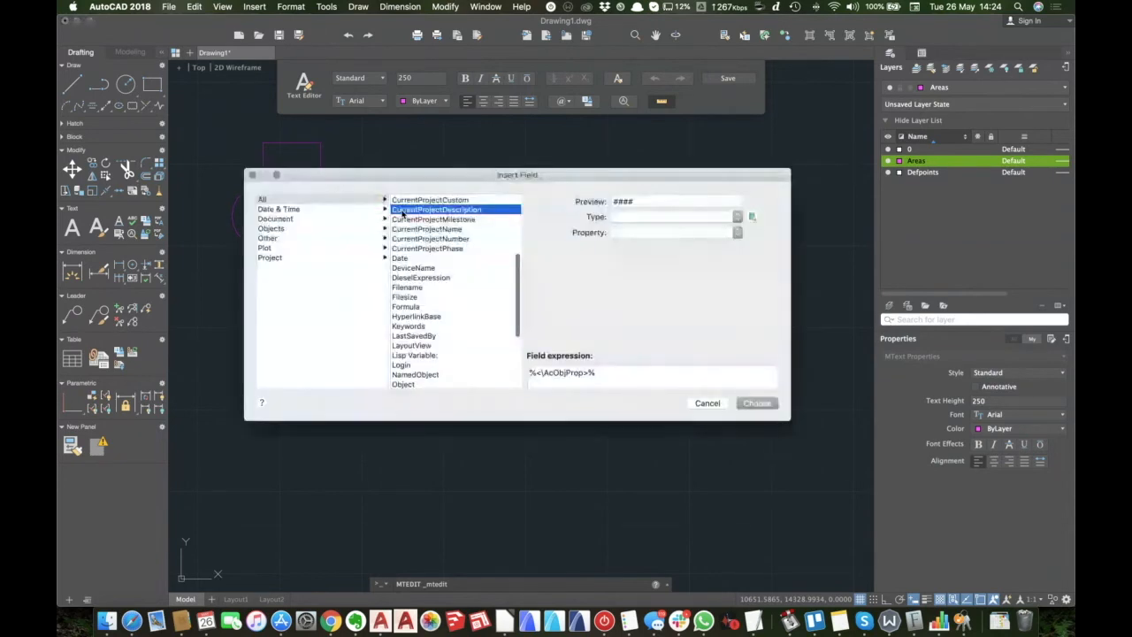
{"action": "left_click", "coordinate": [708, 402]}
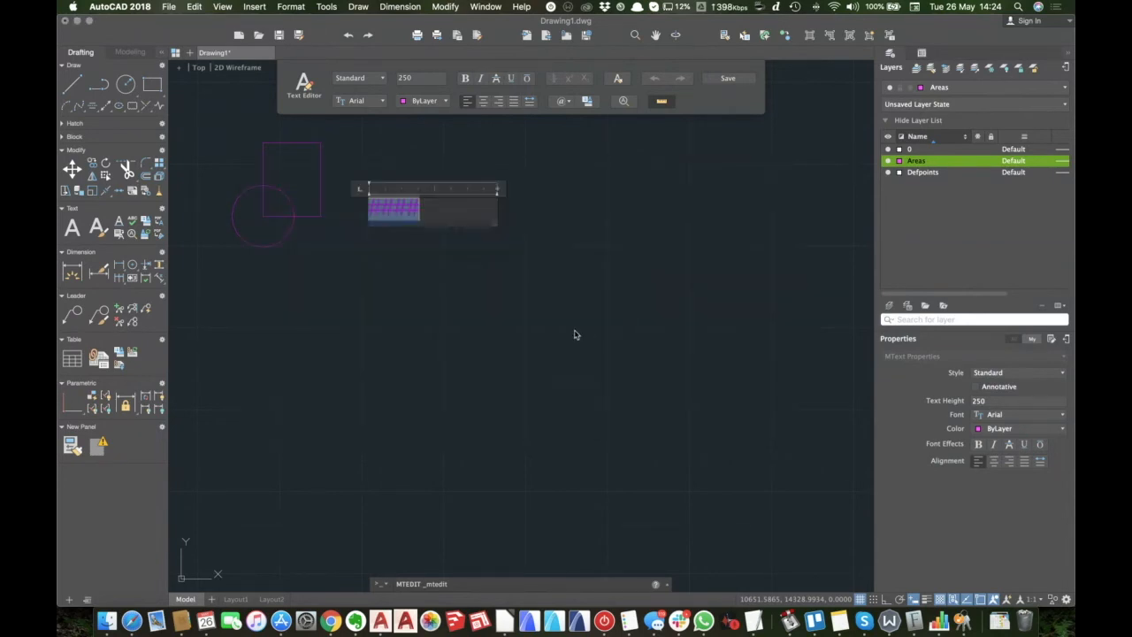
Replace the label's contents with an object field linked to the block reference, using its Name property in Lowercase format.
{"action": "left_click", "coordinate": [587, 101]}
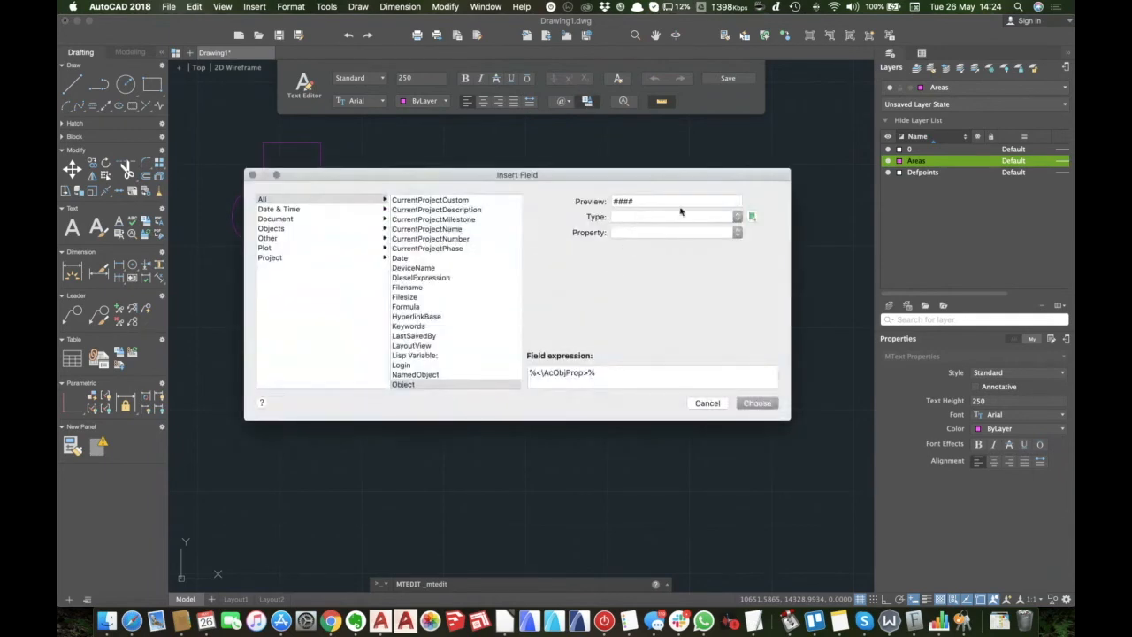
{"action": "left_click", "coordinate": [752, 217]}
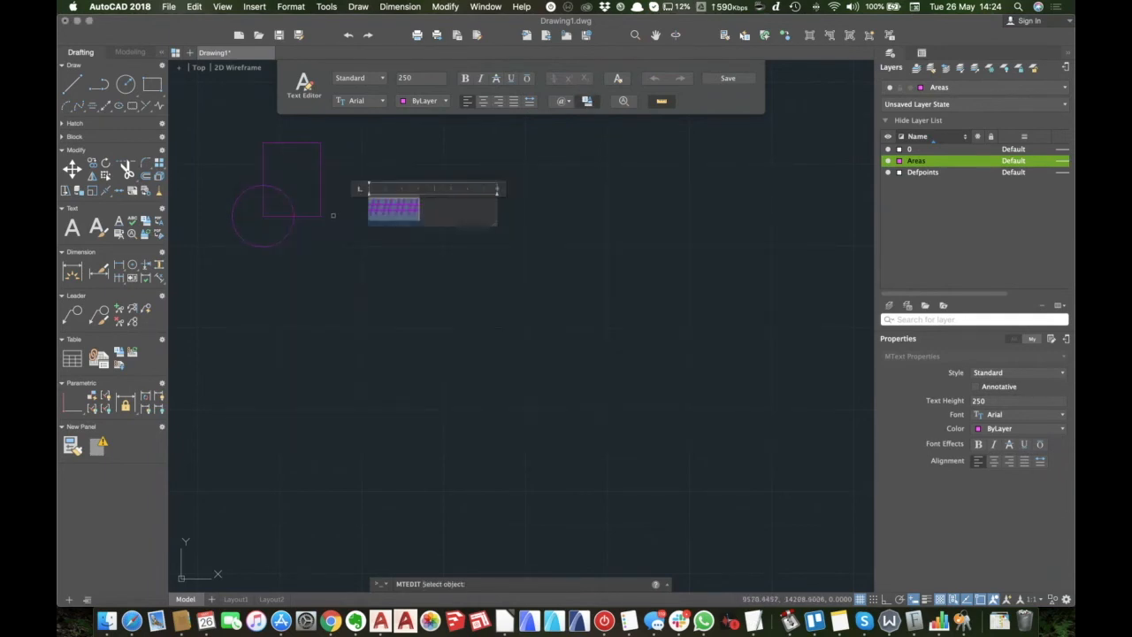
{"action": "left_click", "coordinate": [319, 211]}
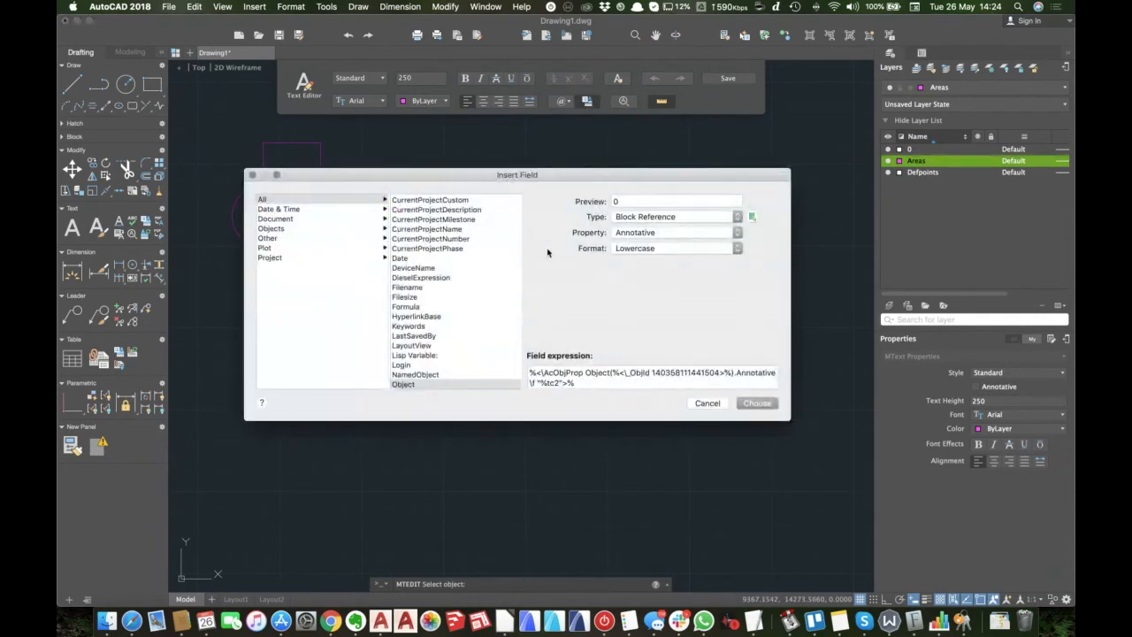
{"action": "left_click", "coordinate": [738, 234]}
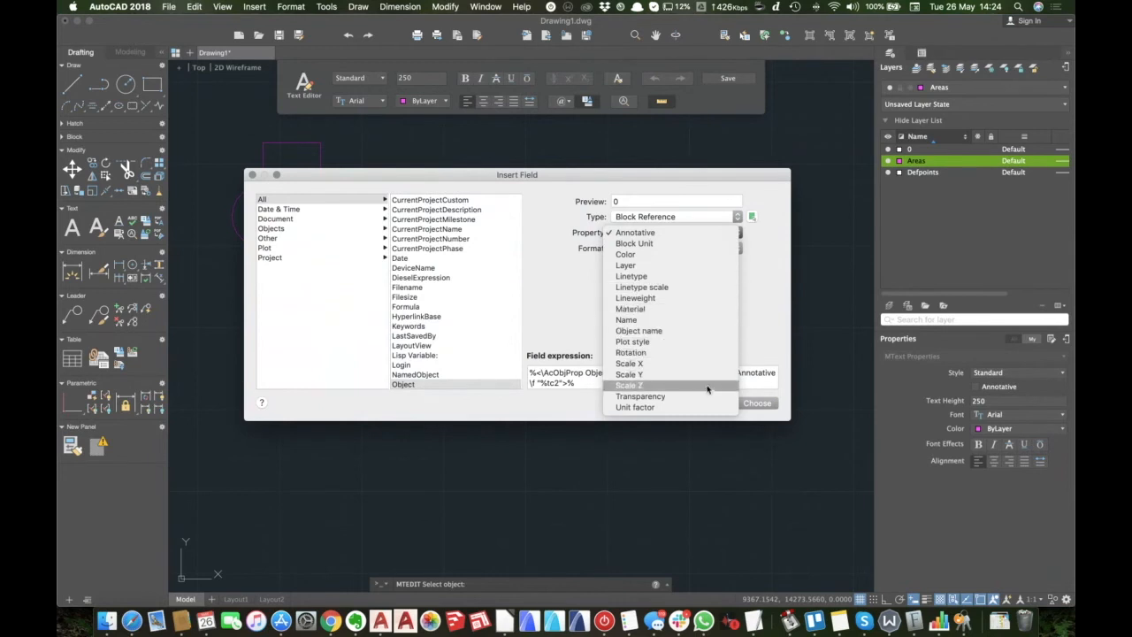
{"action": "left_click", "coordinate": [628, 319]}
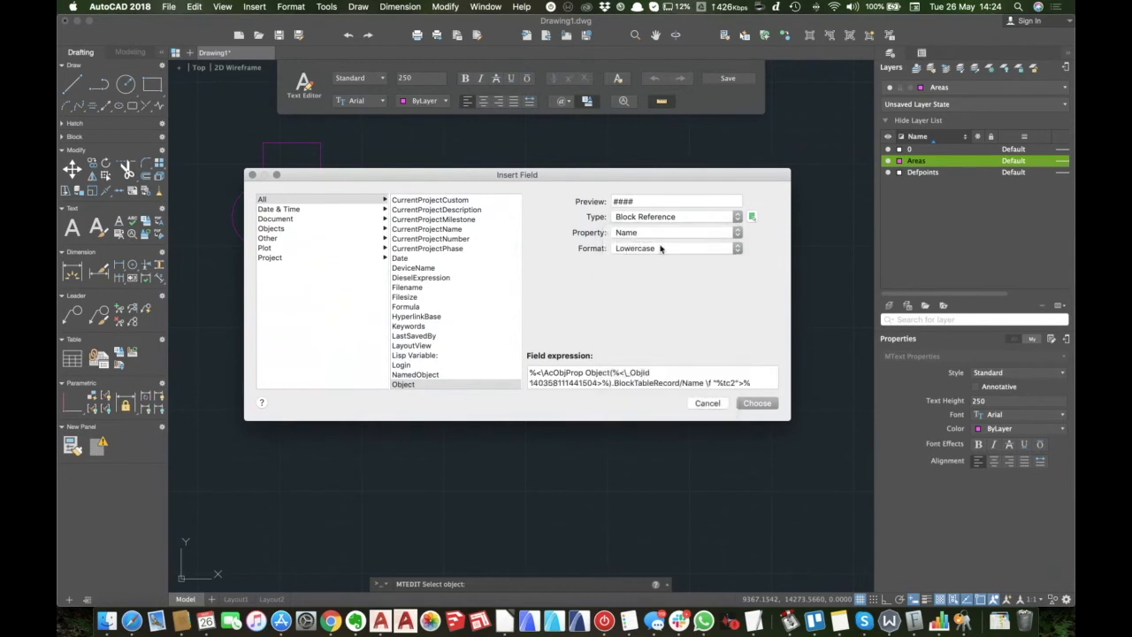
Preview the Block Unit and Object name properties for the block's field and browse the other field categories before returning to Object.
{"action": "left_click", "coordinate": [734, 232]}
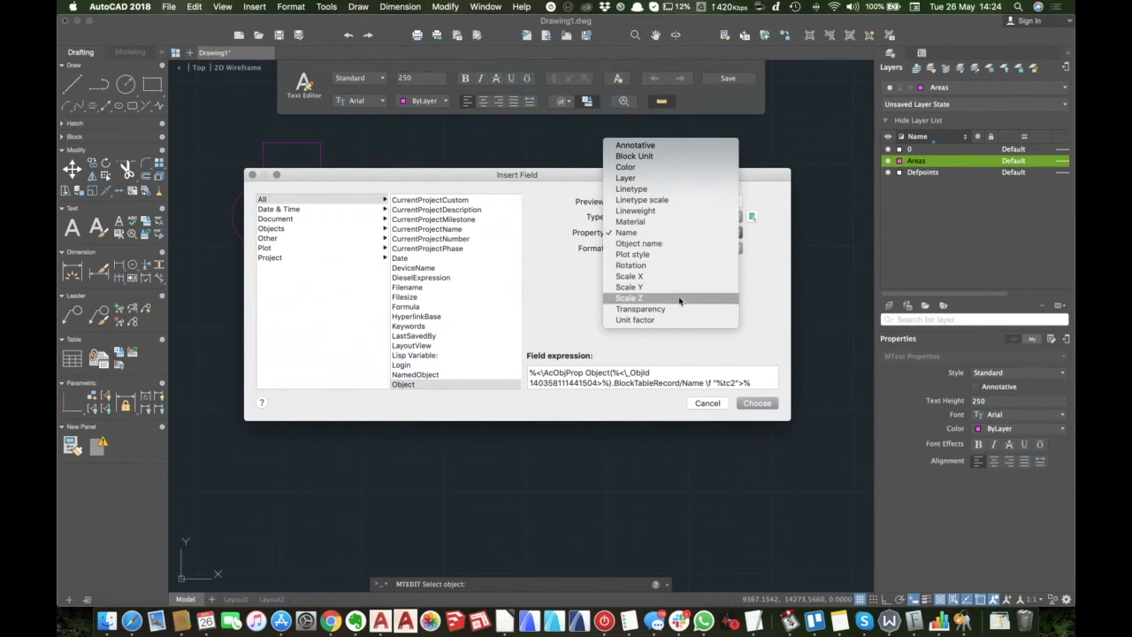
{"action": "left_click", "coordinate": [660, 156]}
{"action": "left_click", "coordinate": [716, 234]}
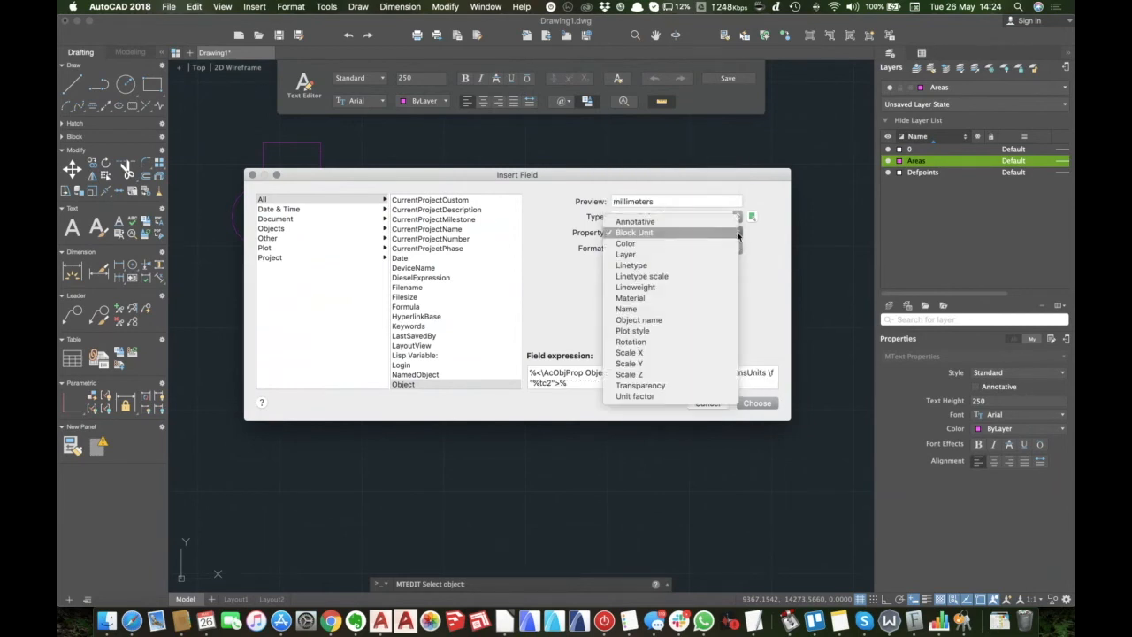
{"action": "left_click", "coordinate": [681, 319]}
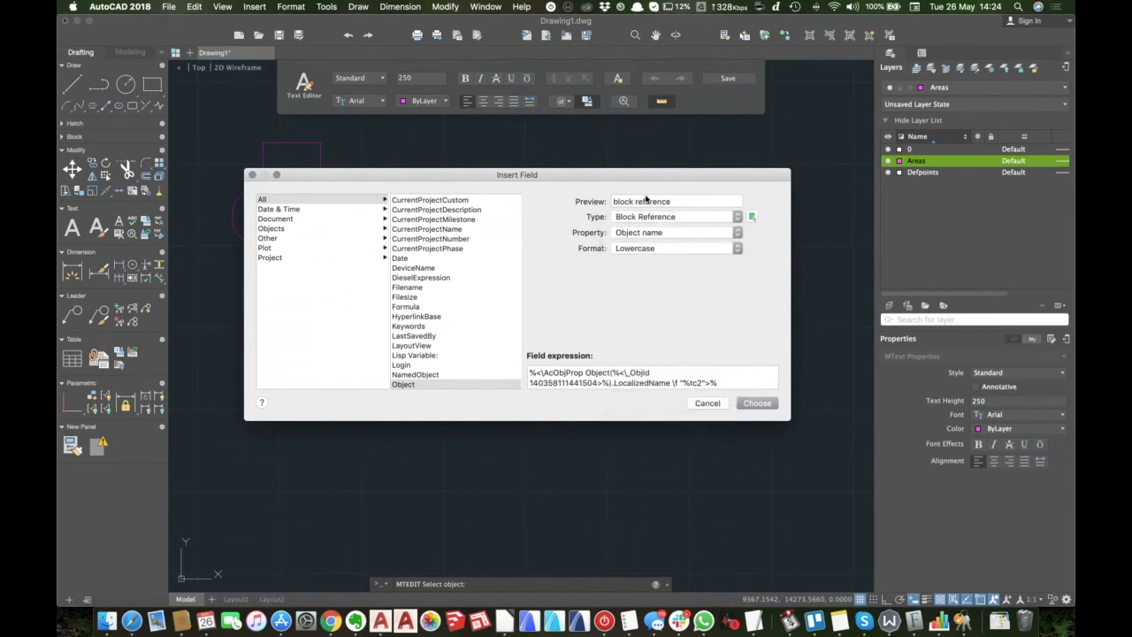
{"action": "left_click", "coordinate": [738, 234]}
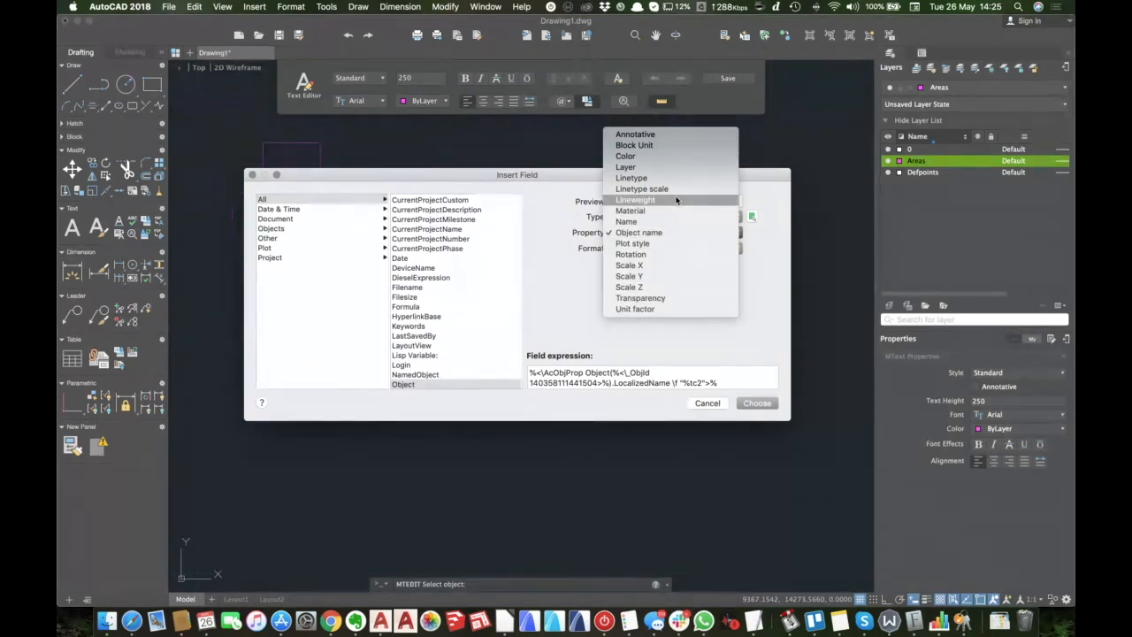
{"action": "left_click", "coordinate": [551, 277]}
{"action": "left_click", "coordinate": [267, 239]}
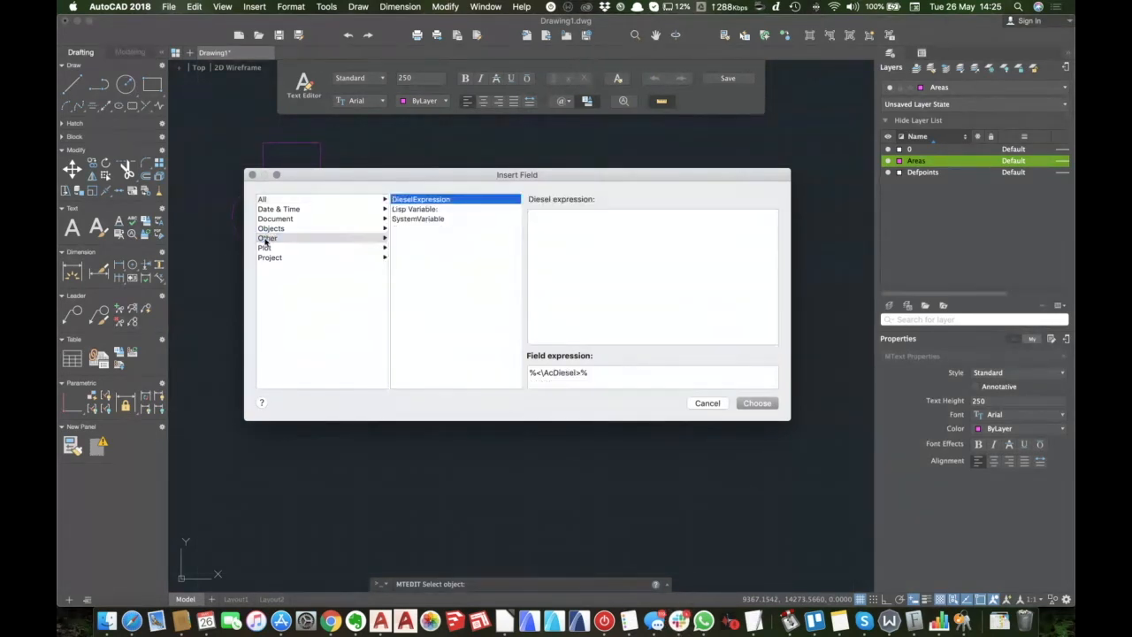
{"action": "key", "text": "Up"}
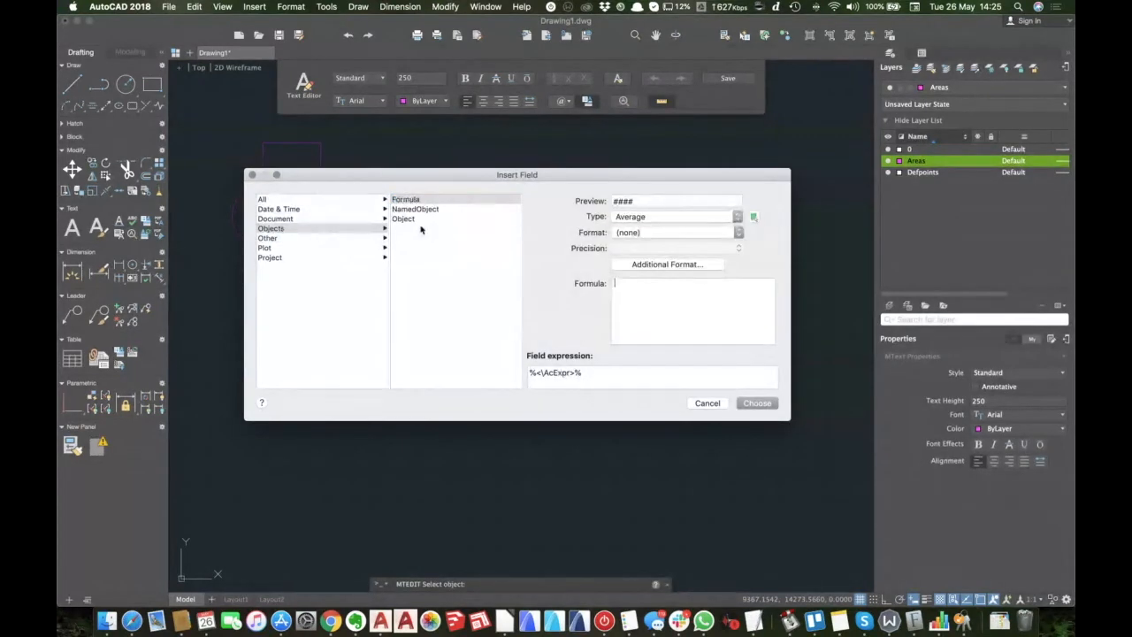
{"action": "left_click", "coordinate": [409, 219]}
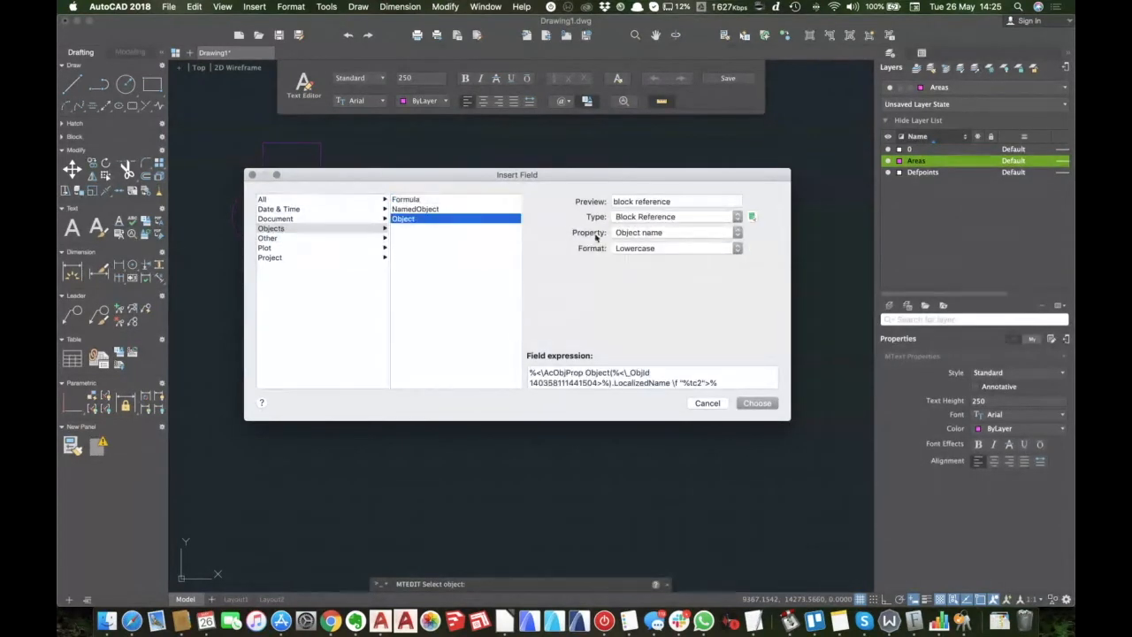
Set the object field to the block reference's Block Unit property, insert it in the label and finish editing the text.
{"action": "left_click", "coordinate": [738, 217]}
{"action": "left_click", "coordinate": [738, 218]}
{"action": "left_click", "coordinate": [739, 233]}
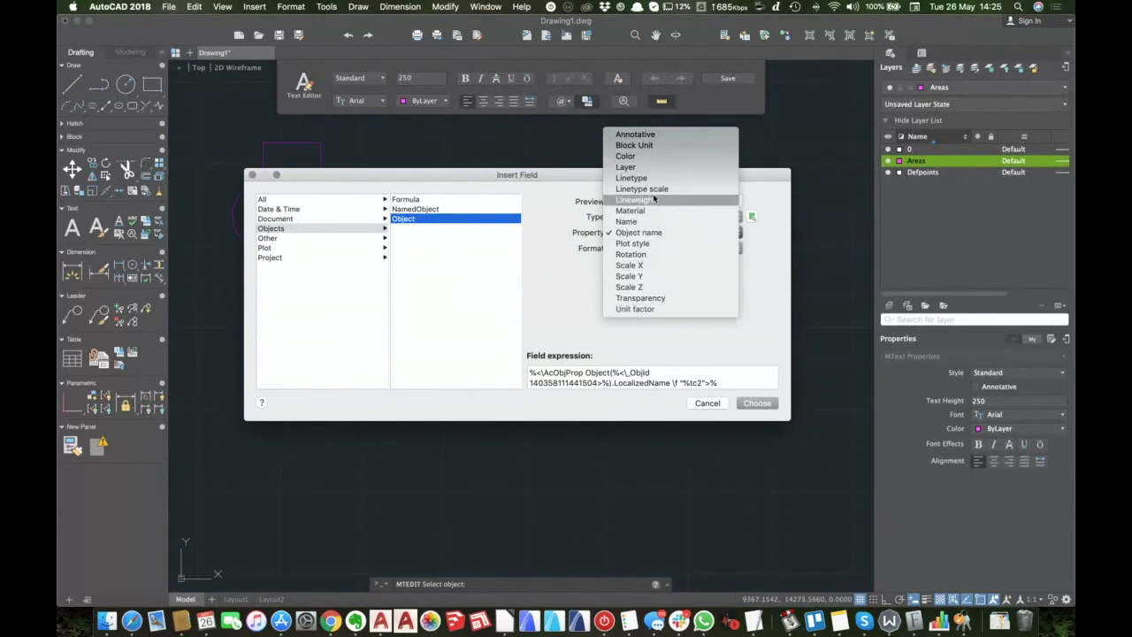
{"action": "left_click", "coordinate": [659, 146]}
{"action": "left_click", "coordinate": [752, 404]}
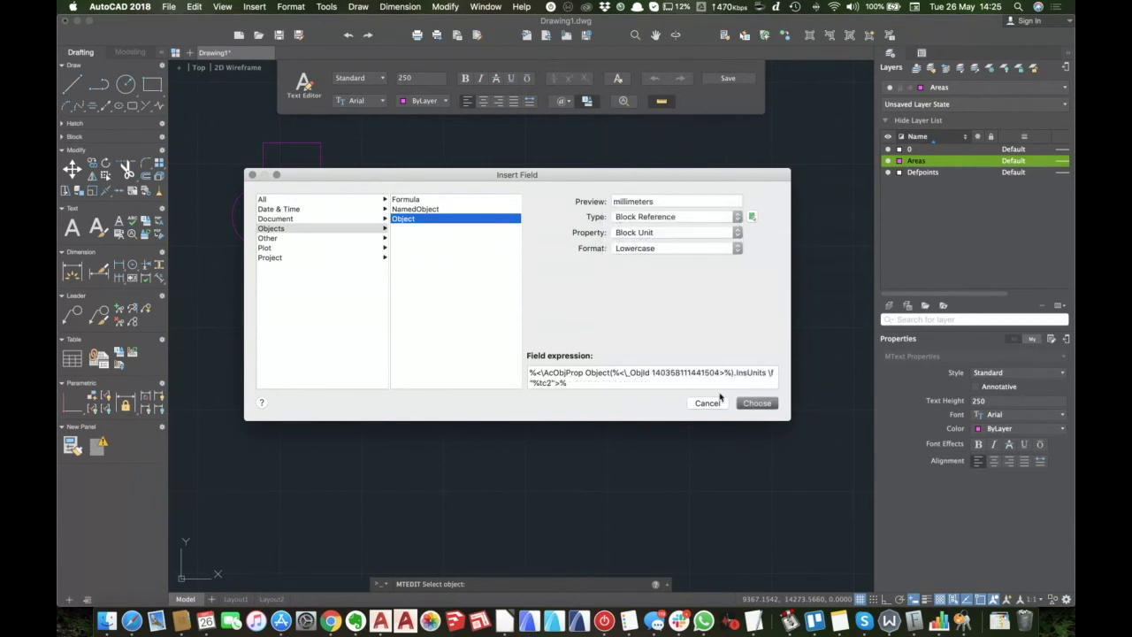
{"action": "left_click", "coordinate": [374, 260]}
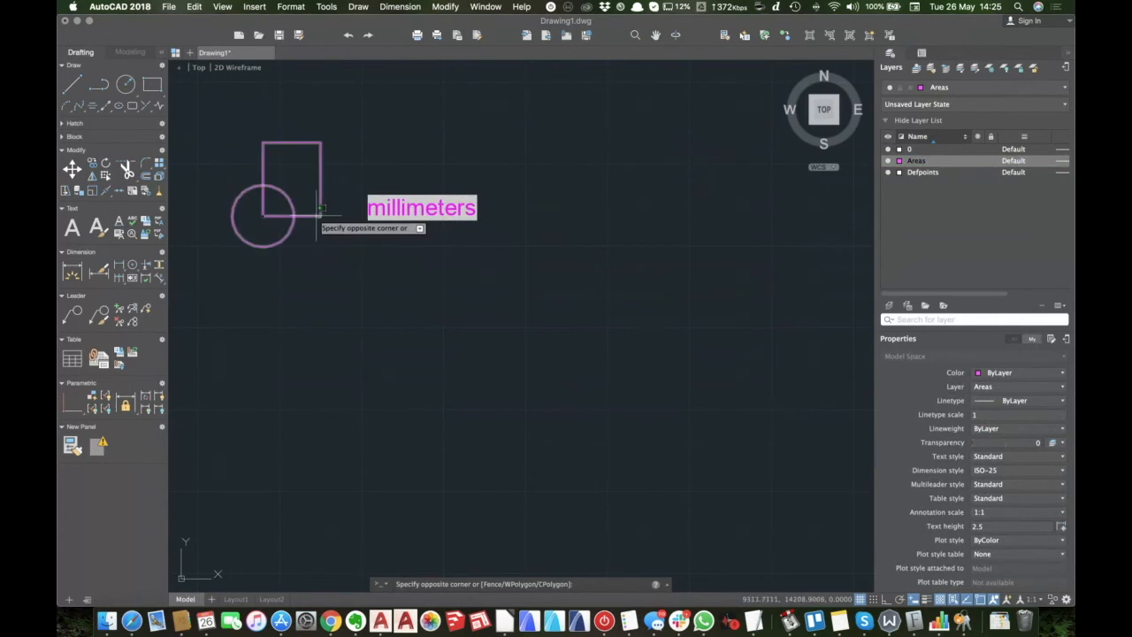
Open the block in the Block Editor, examine its properties, and close the editor without changes.
{"action": "left_click", "coordinate": [315, 216]}
{"action": "right_click", "coordinate": [316, 215]}
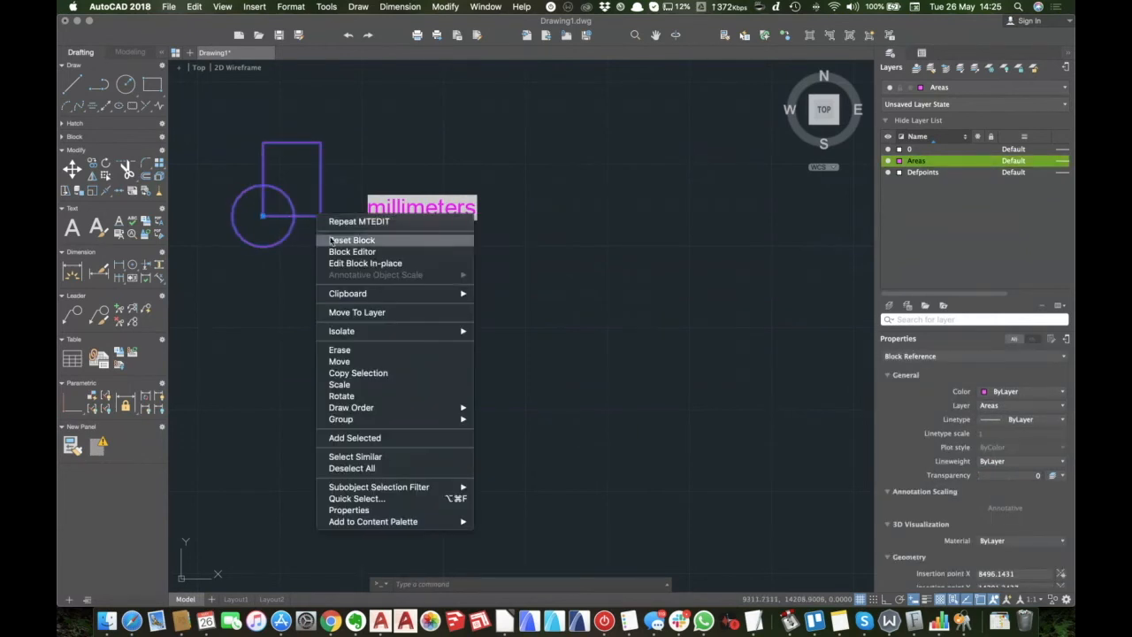
{"action": "left_click", "coordinate": [345, 252]}
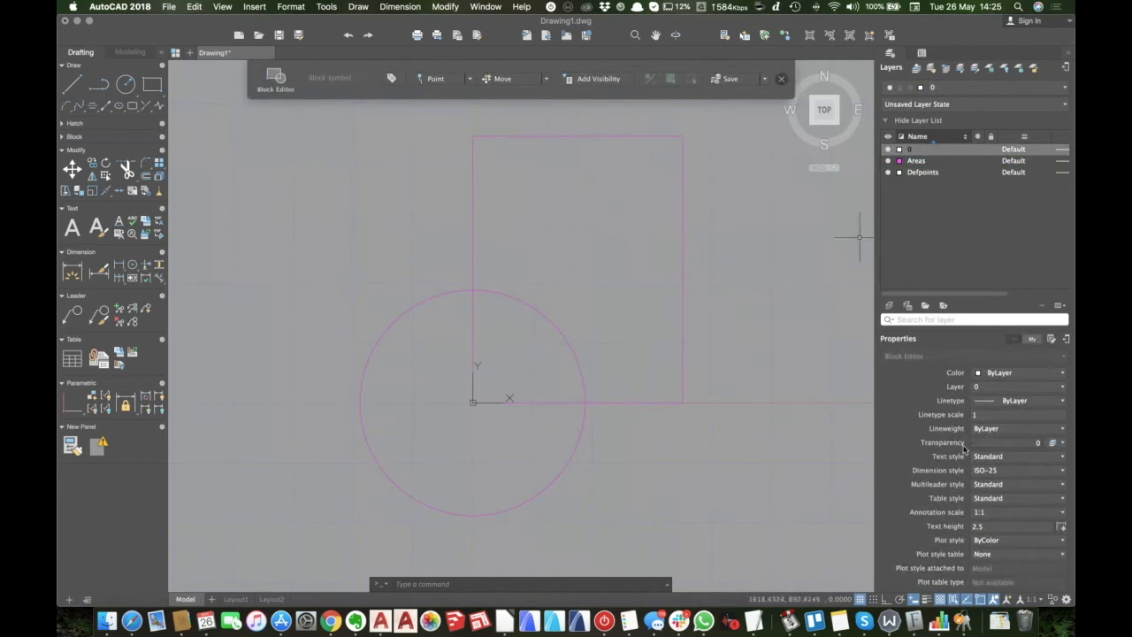
{"action": "scroll", "coordinate": [960, 479], "scroll_direction": "down", "scroll_amount": 1}
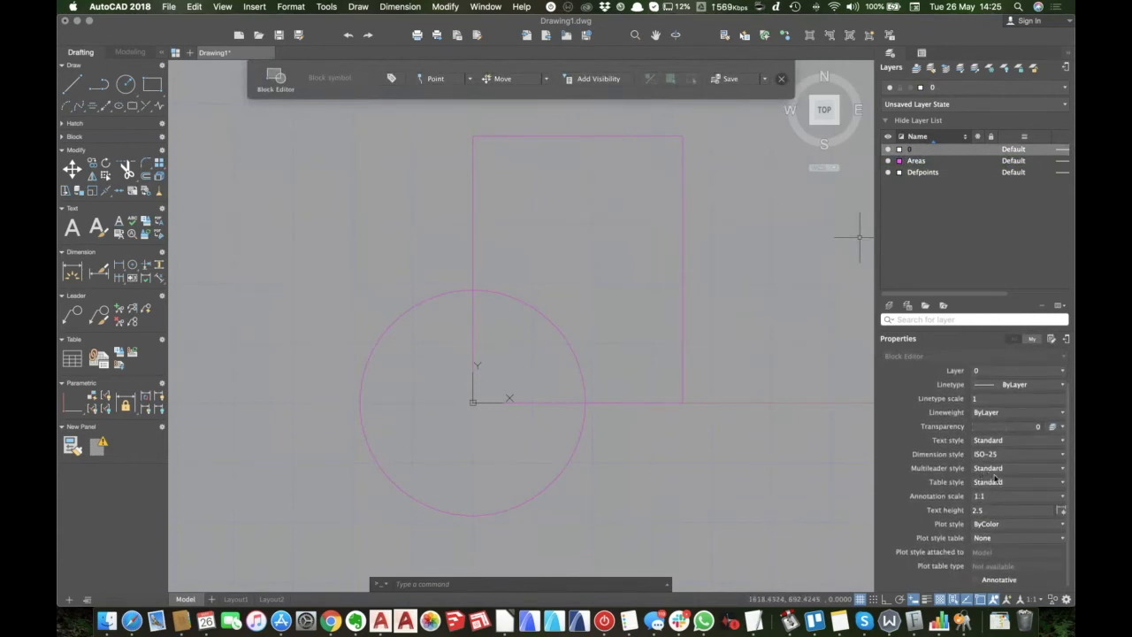
{"action": "scroll", "coordinate": [1007, 519], "scroll_direction": "up", "scroll_amount": 2}
{"action": "scroll", "coordinate": [1007, 519], "scroll_direction": "down", "scroll_amount": 3}
{"action": "scroll", "coordinate": [997, 536], "scroll_direction": "up", "scroll_amount": 1}
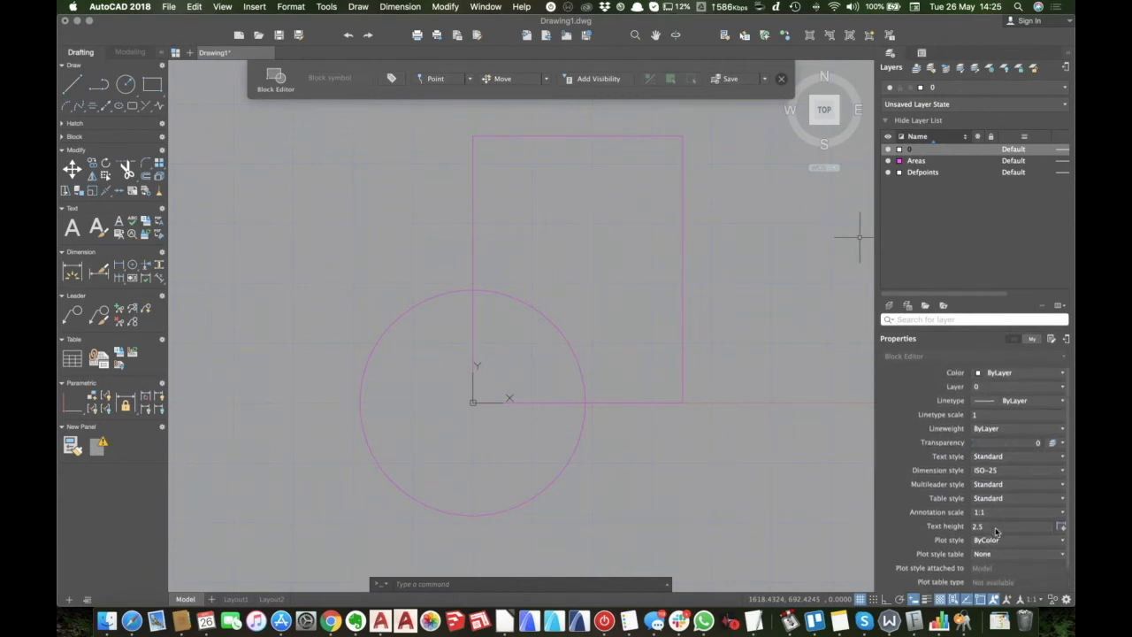
{"action": "left_click", "coordinate": [781, 78]}
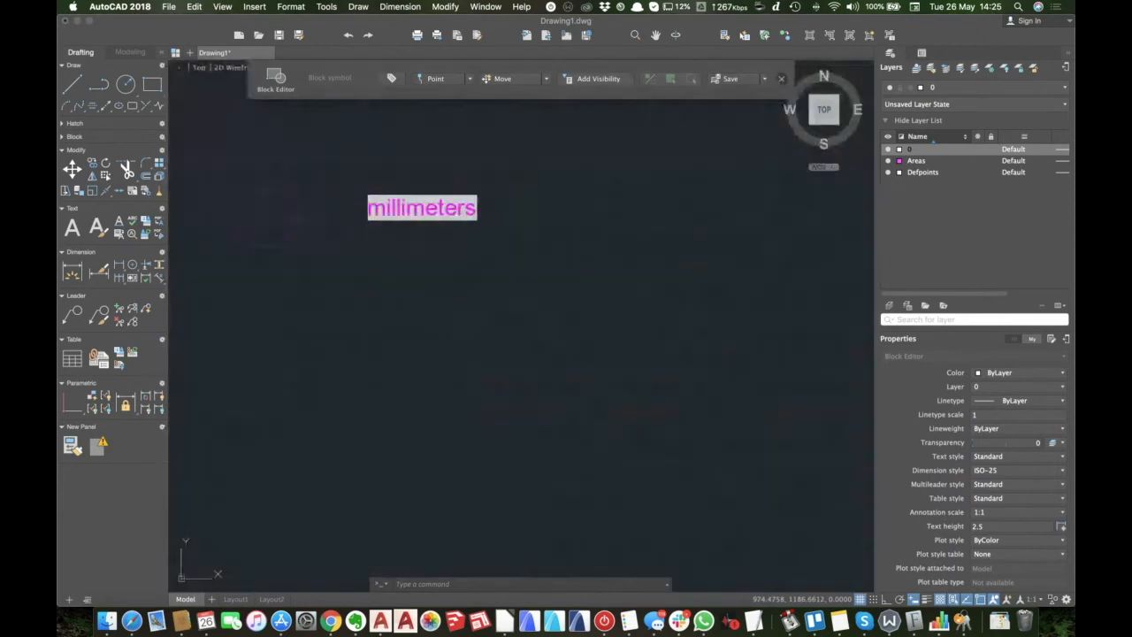
{"action": "left_click", "coordinate": [484, 264]}
{"action": "left_click", "coordinate": [415, 256]}
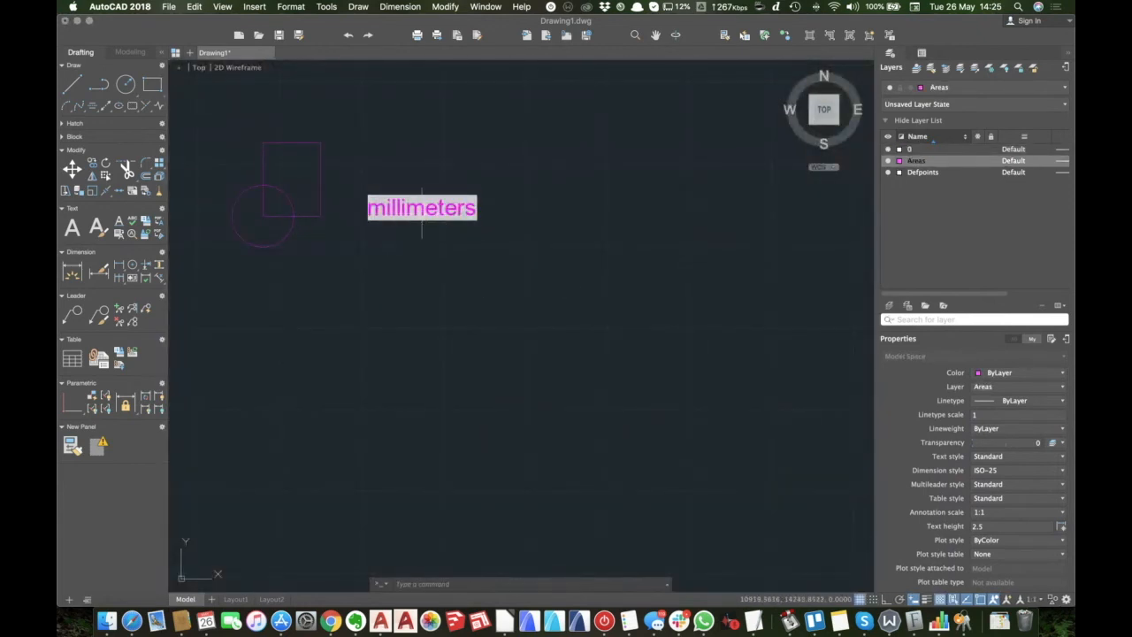
Edit the label's field to use the block reference's Name property in First capital format and finish editing the text.
{"action": "double_click", "coordinate": [421, 209]}
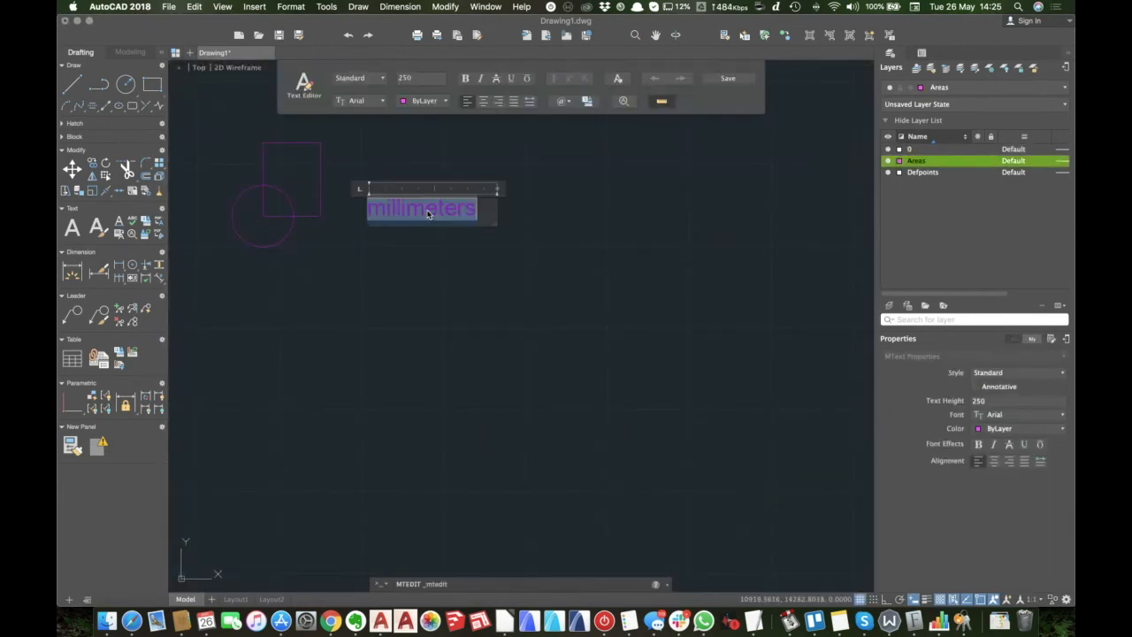
{"action": "left_click", "coordinate": [588, 101]}
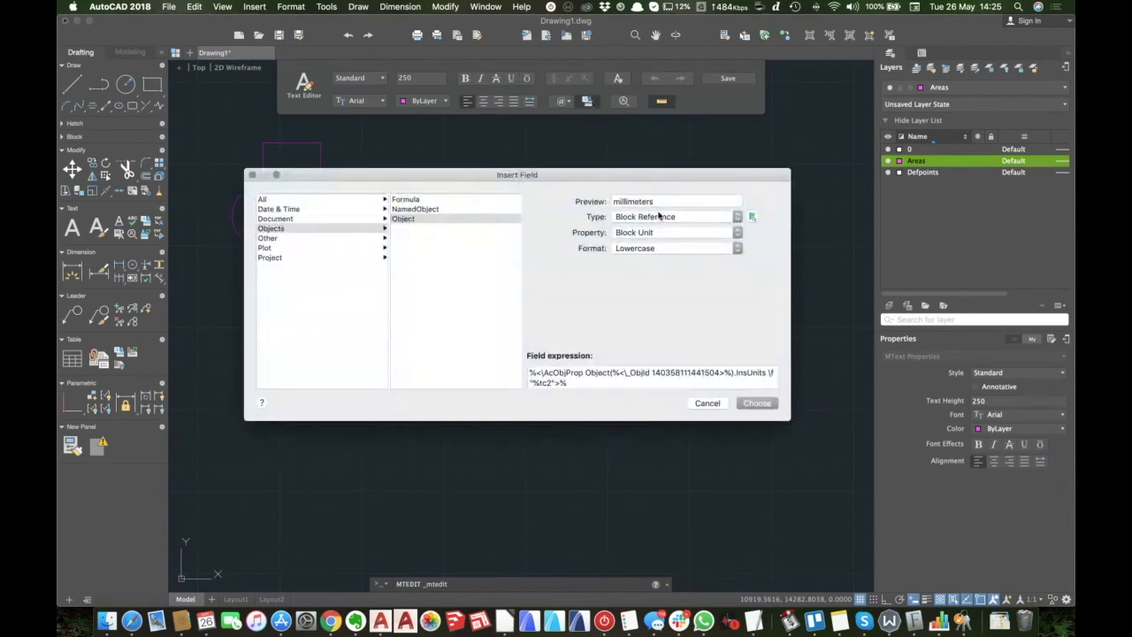
{"action": "left_click", "coordinate": [739, 232]}
{"action": "left_click", "coordinate": [693, 315]}
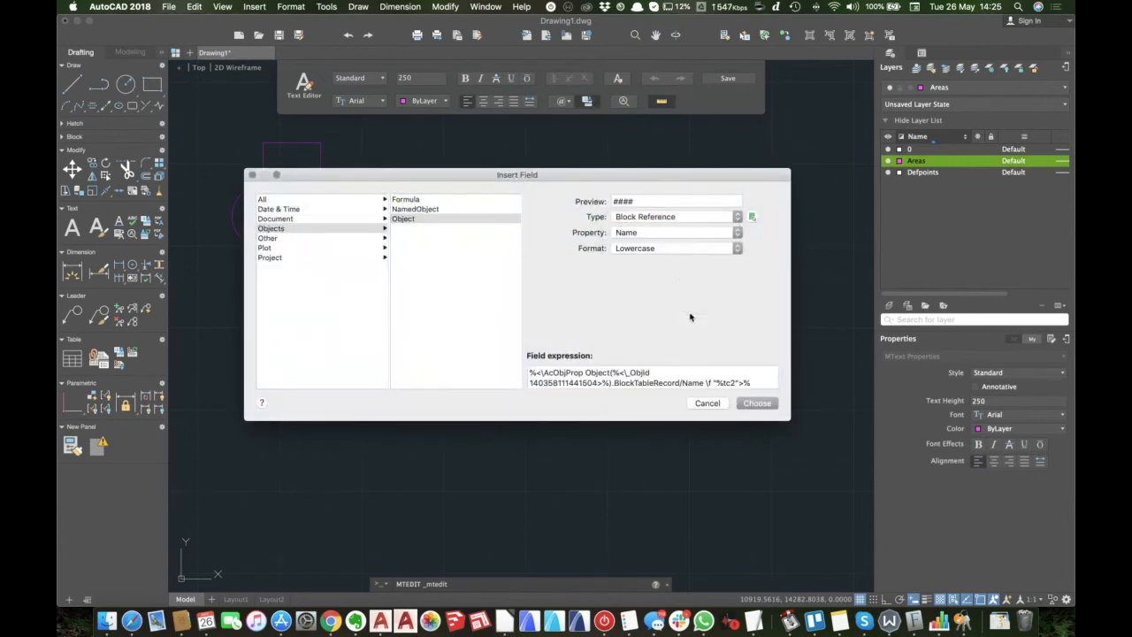
{"action": "left_click", "coordinate": [662, 248]}
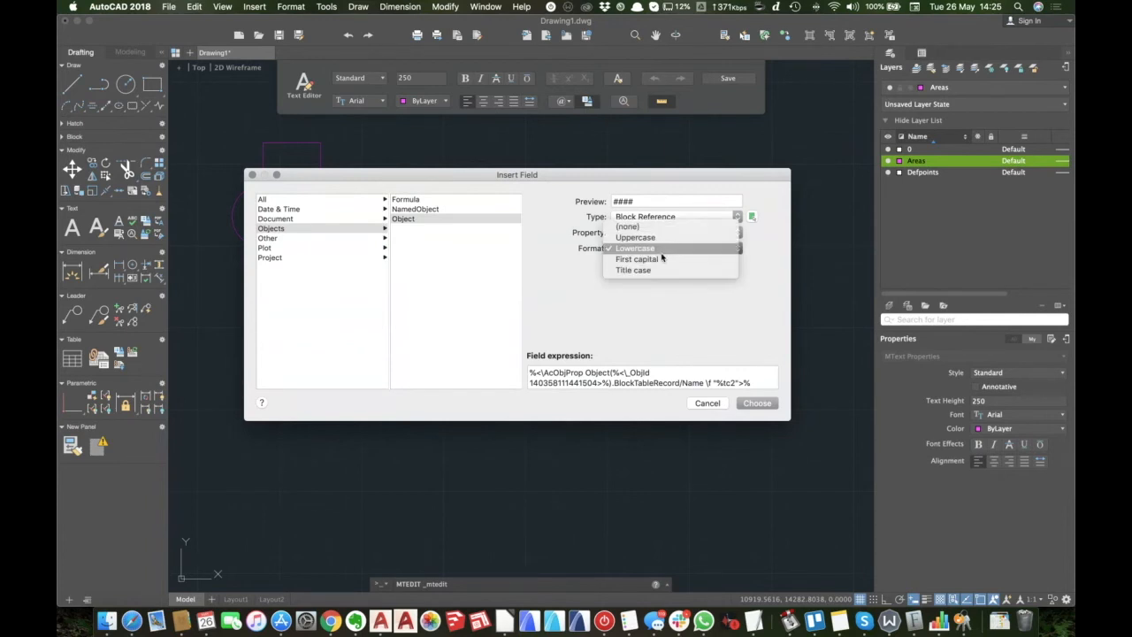
{"action": "left_click", "coordinate": [662, 259]}
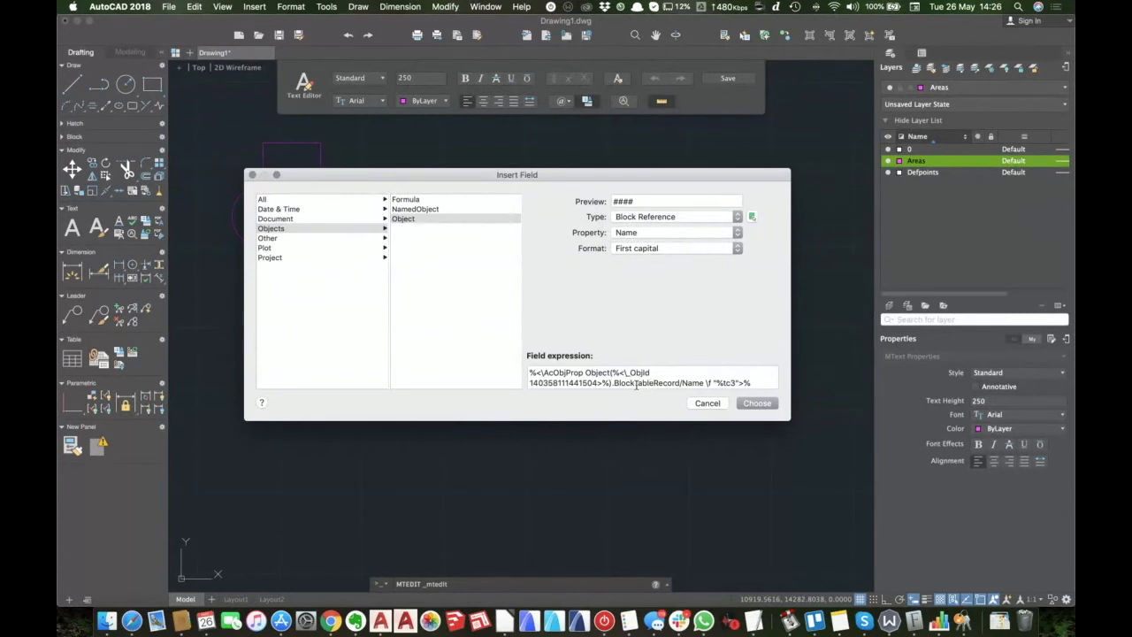
{"action": "left_click", "coordinate": [756, 403]}
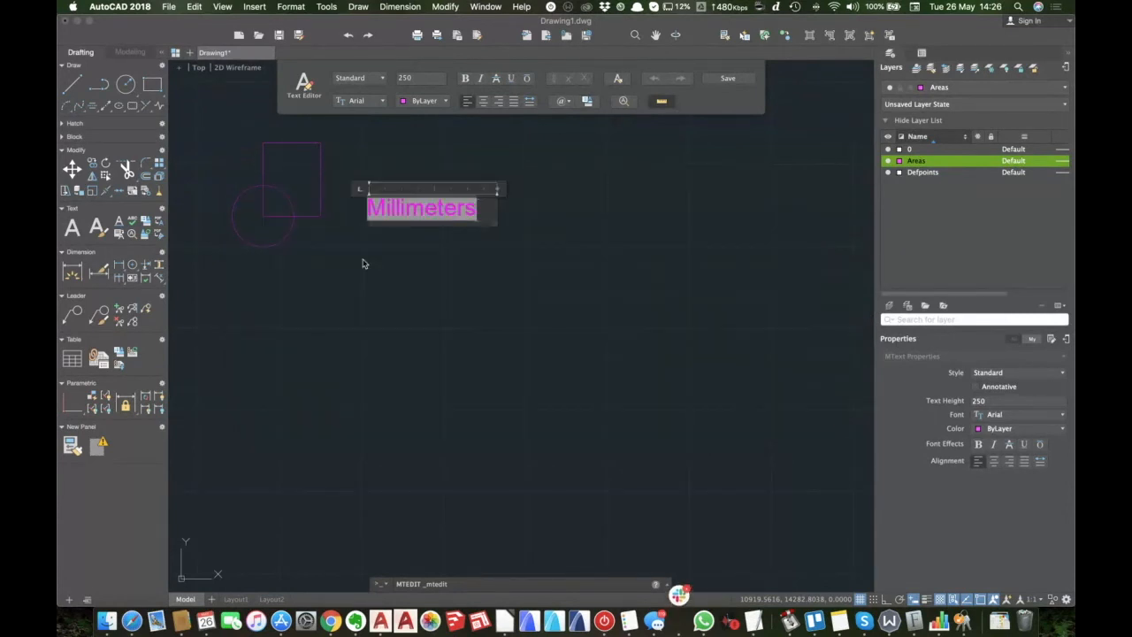
{"action": "left_click", "coordinate": [755, 405]}
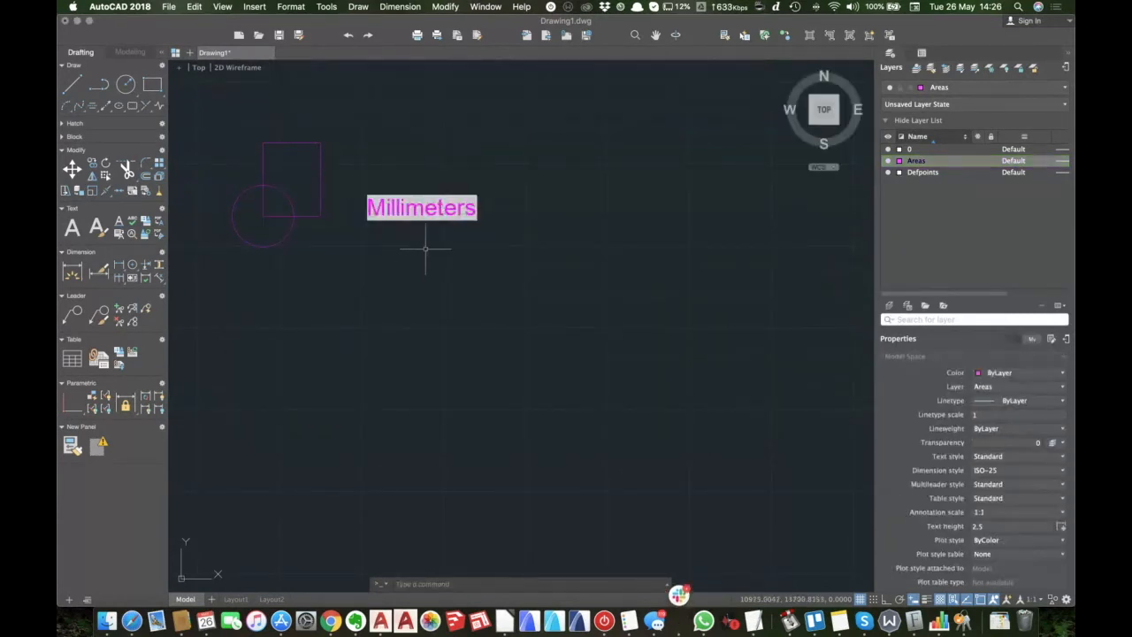
Regenerate the drawing to refresh the field label beside the block.
{"action": "type", "text": "re"}
{"action": "key", "text": "Return"}
{"action": "left_click", "coordinate": [425, 204]}
{"action": "left_click", "coordinate": [425, 205]}
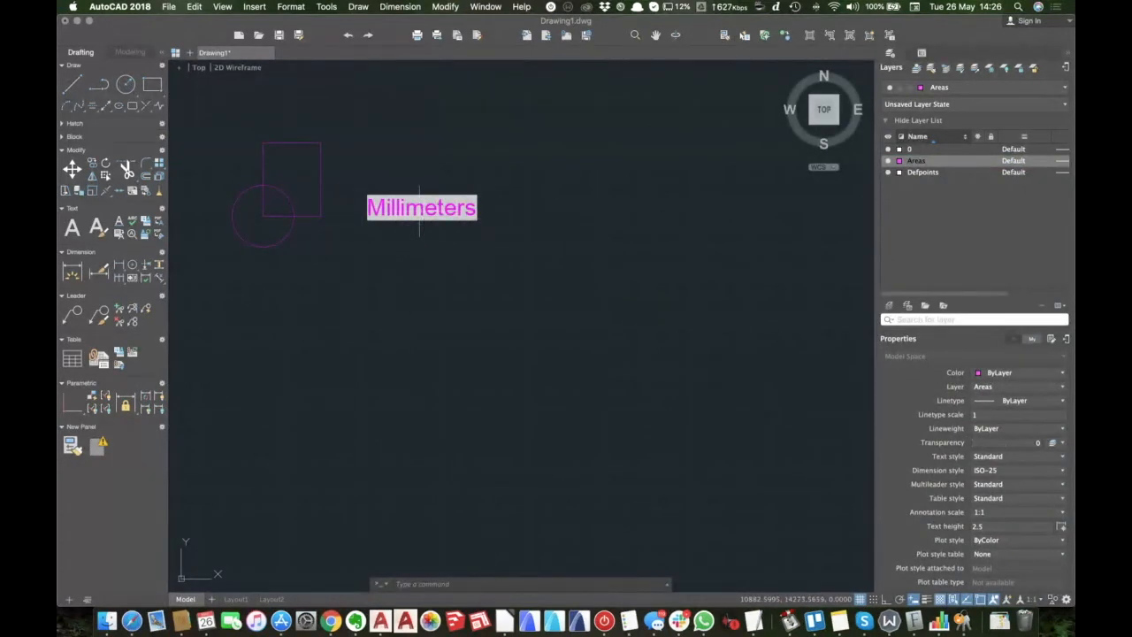
Open the block in the Block Editor and start an attribute definition with its advanced options shown.
{"action": "left_click", "coordinate": [304, 216]}
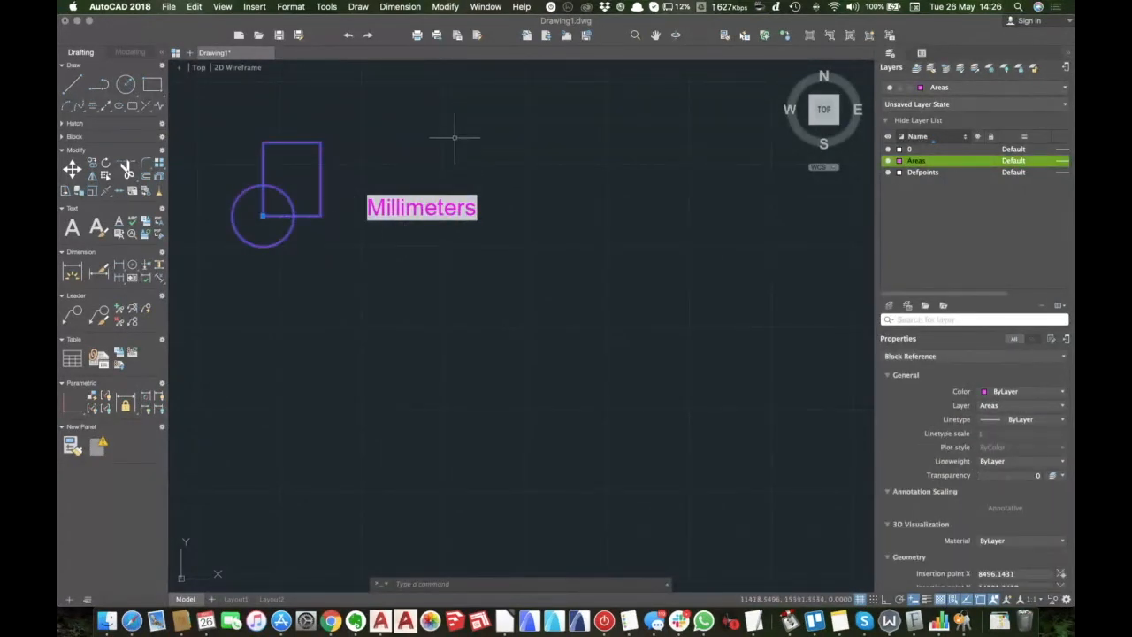
{"action": "double_click", "coordinate": [320, 186]}
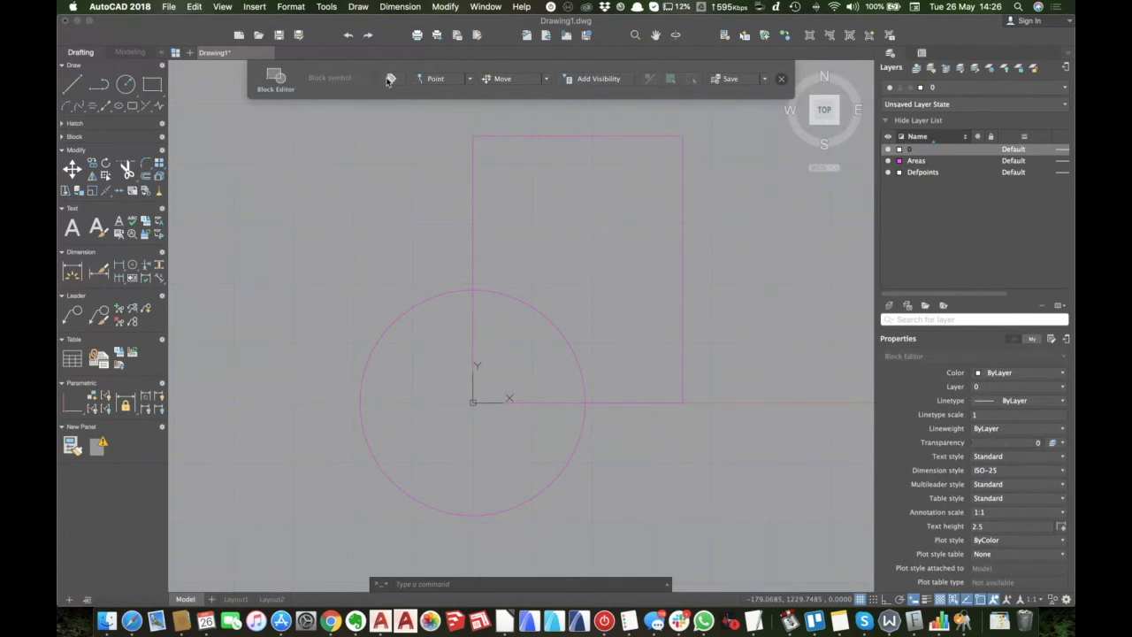
{"action": "left_click", "coordinate": [389, 80]}
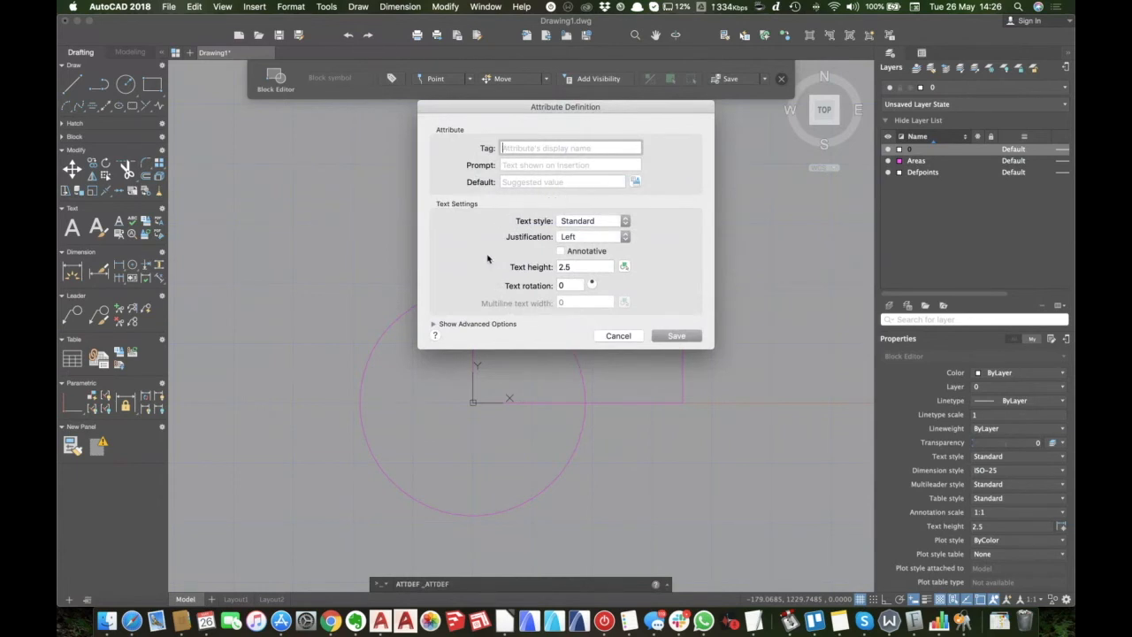
{"action": "left_click", "coordinate": [434, 325]}
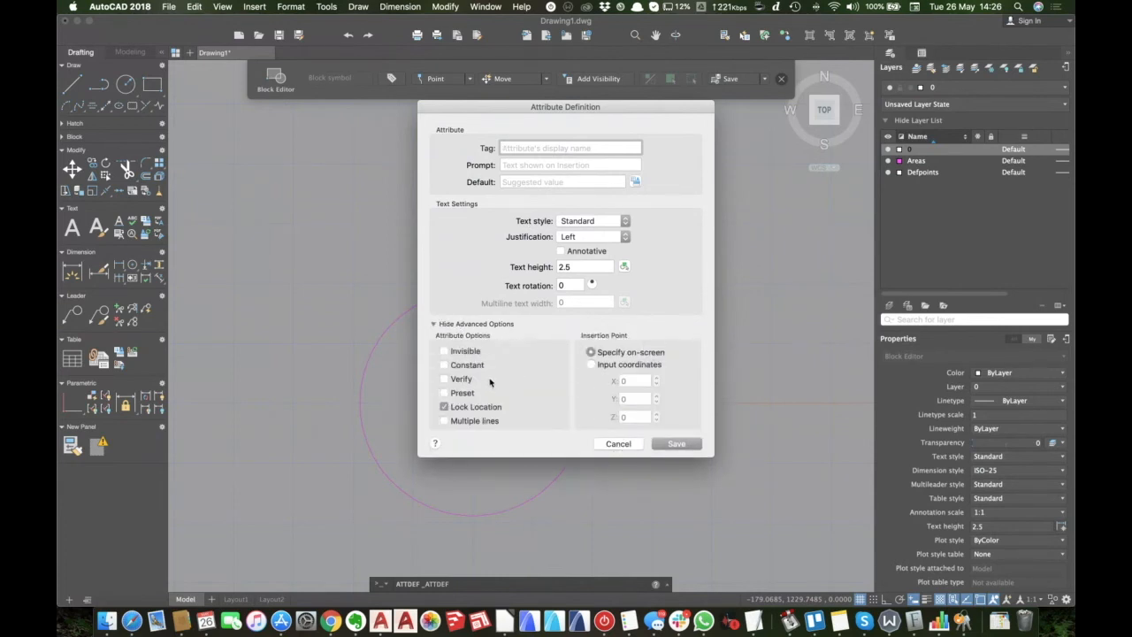
Try to use an Object field as the attribute's default value, cancel the definition and close the Block Editor.
{"action": "left_click", "coordinate": [633, 182]}
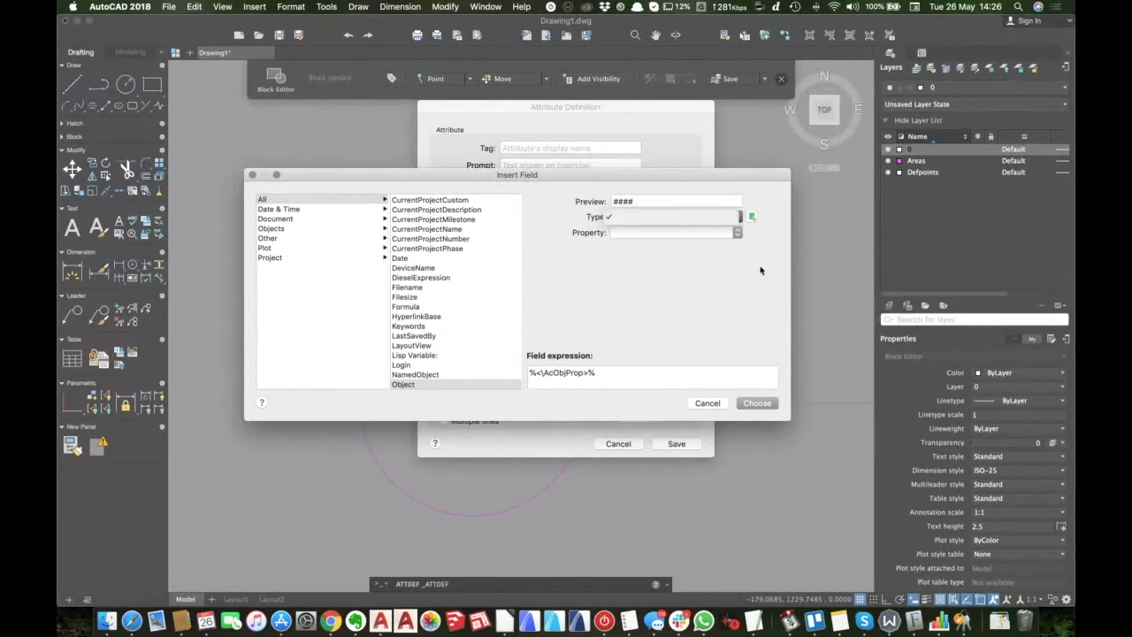
{"action": "scroll", "coordinate": [436, 314], "scroll_direction": "up", "scroll_amount": 2}
{"action": "scroll", "coordinate": [436, 314], "scroll_direction": "down", "scroll_amount": 5}
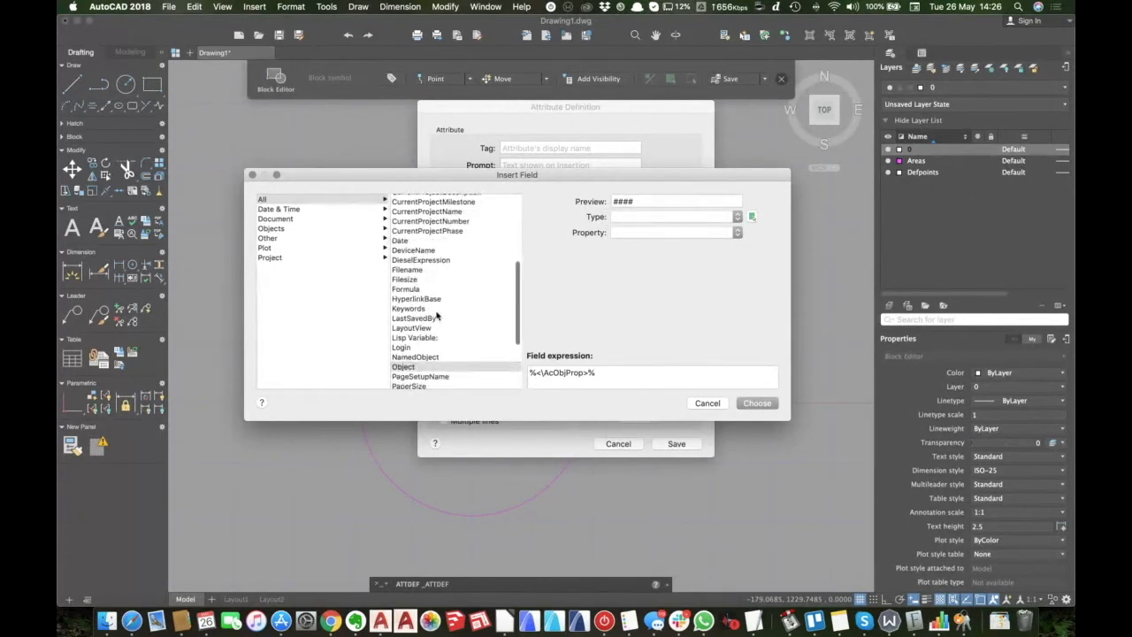
{"action": "scroll", "coordinate": [411, 309], "scroll_direction": "down", "scroll_amount": 1}
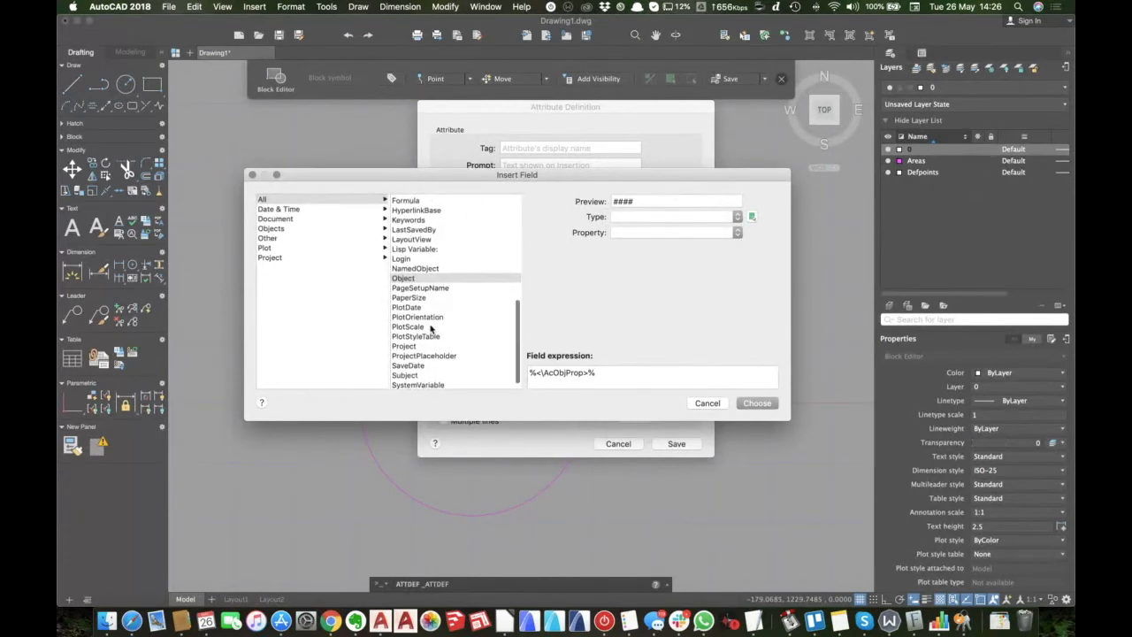
{"action": "left_click", "coordinate": [273, 229]}
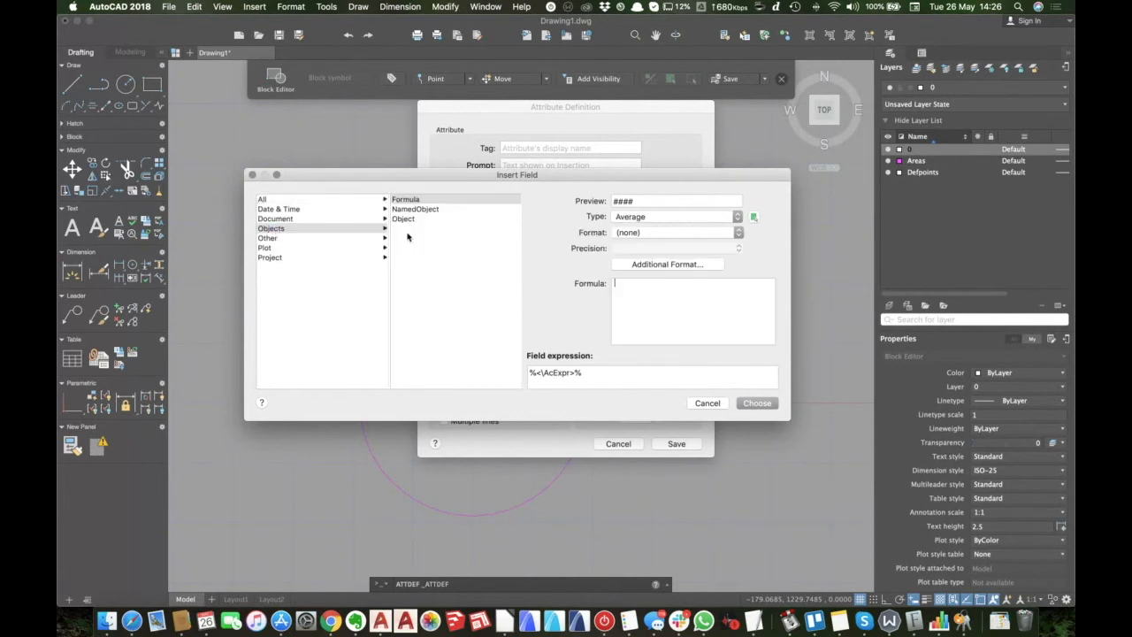
{"action": "left_click", "coordinate": [409, 219]}
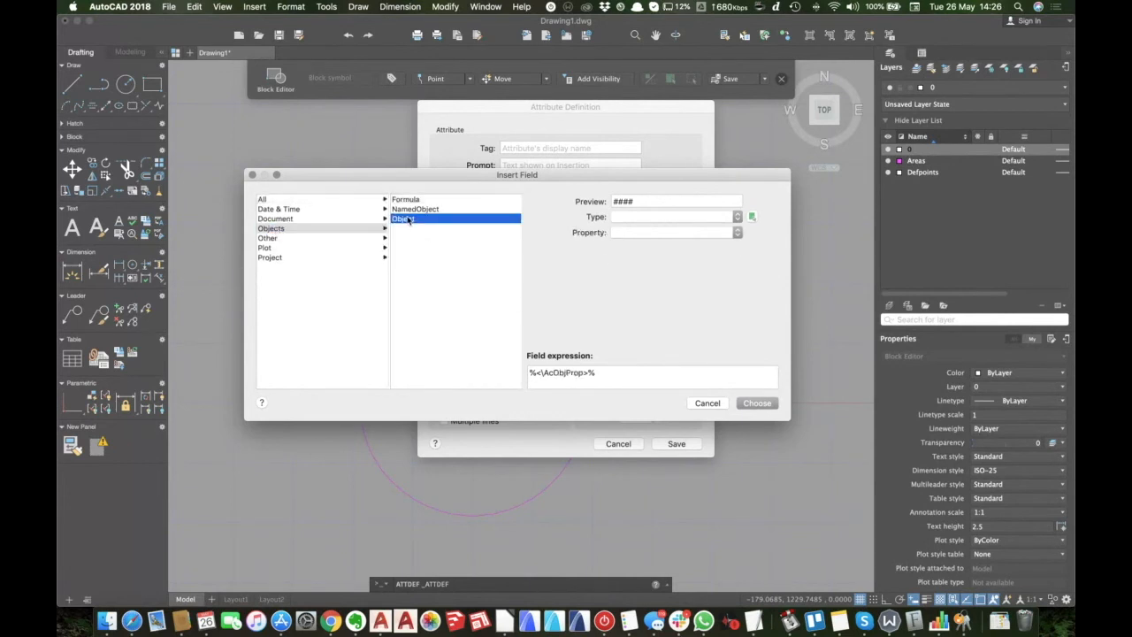
{"action": "left_click", "coordinate": [738, 217]}
{"action": "left_click", "coordinate": [738, 232]}
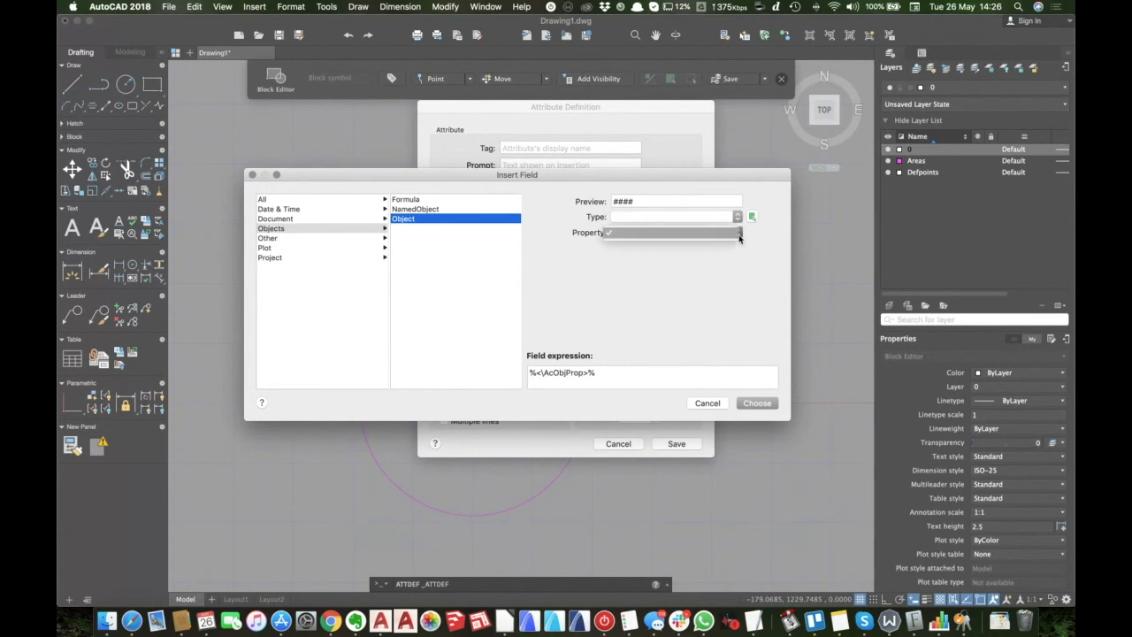
{"action": "left_click", "coordinate": [267, 238]}
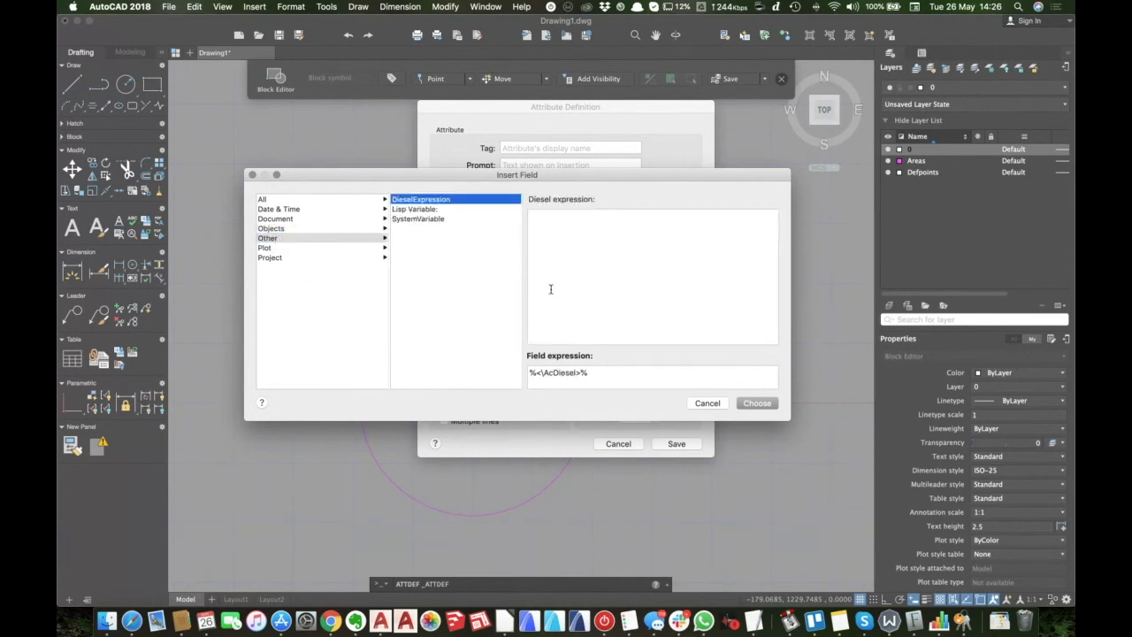
{"action": "left_click", "coordinate": [708, 404]}
{"action": "left_click", "coordinate": [617, 443]}
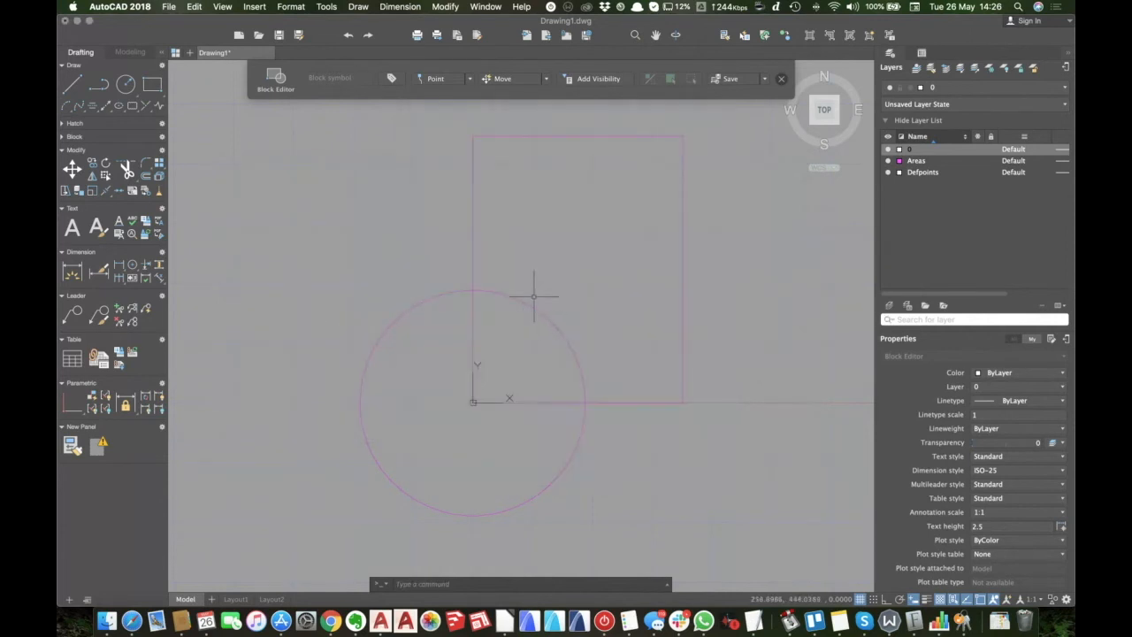
{"action": "left_click", "coordinate": [781, 79]}
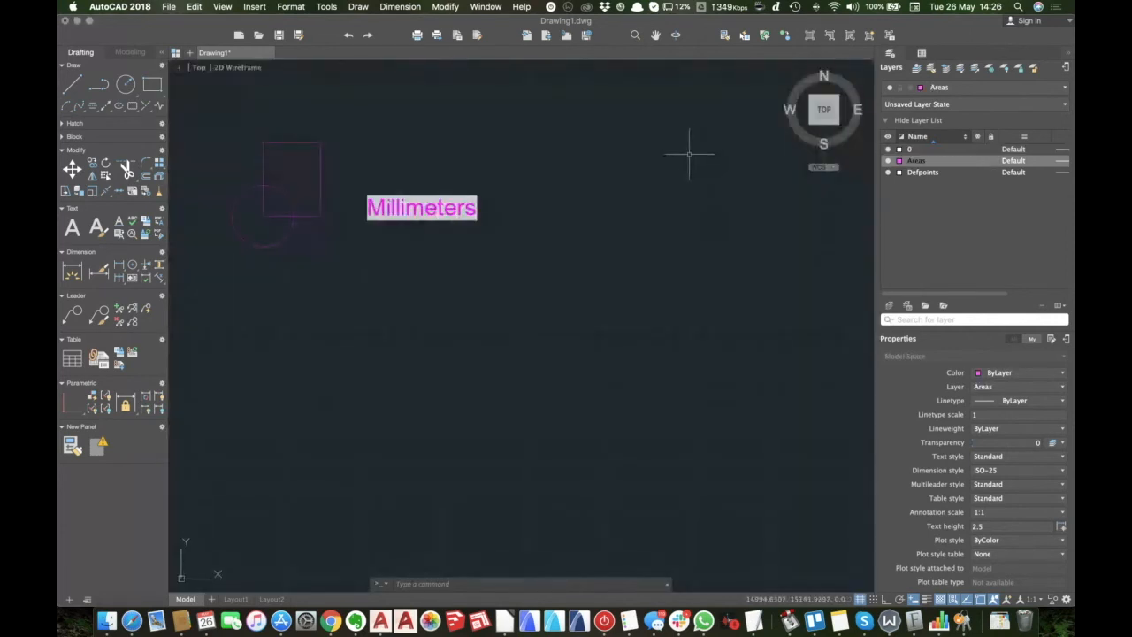
{"action": "scroll", "coordinate": [480, 265], "scroll_direction": "down", "scroll_amount": 5}
{"action": "left_click", "coordinate": [590, 275]}
{"action": "left_click", "coordinate": [580, 271]}
{"action": "middle_click_drag", "start_coordinate": [606, 282], "coordinate": [467, 118]}
{"action": "scroll", "coordinate": [416, 220], "scroll_direction": "down", "scroll_amount": 2}
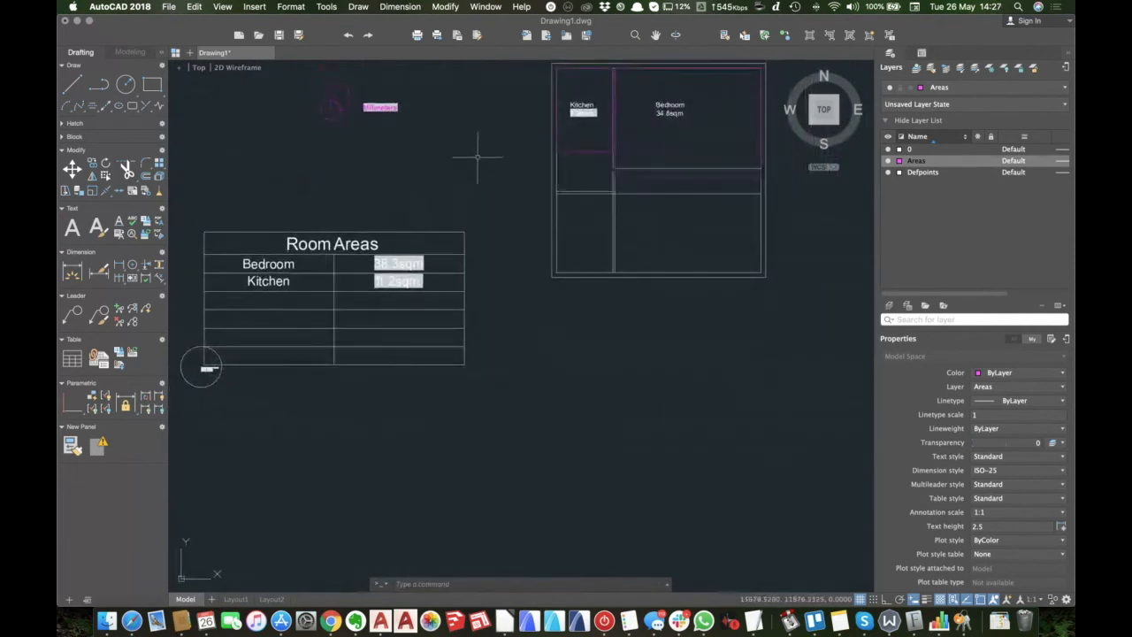
{"action": "middle_click_drag", "start_coordinate": [405, 222], "coordinate": [394, 307]}
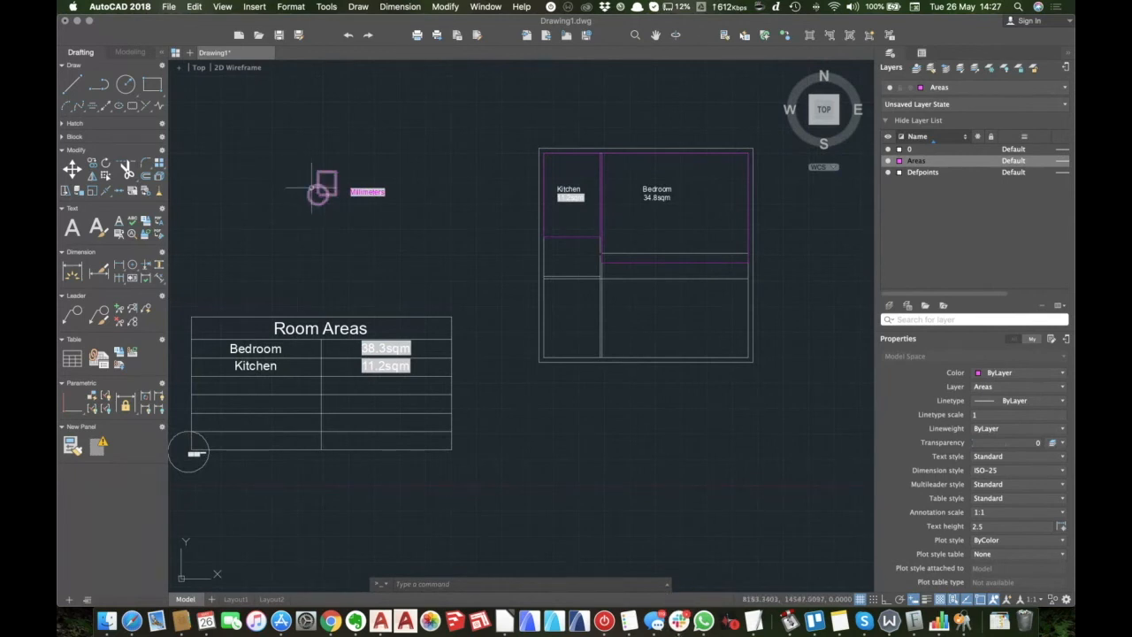
{"action": "middle_click_drag", "start_coordinate": [342, 418], "coordinate": [376, 417]}
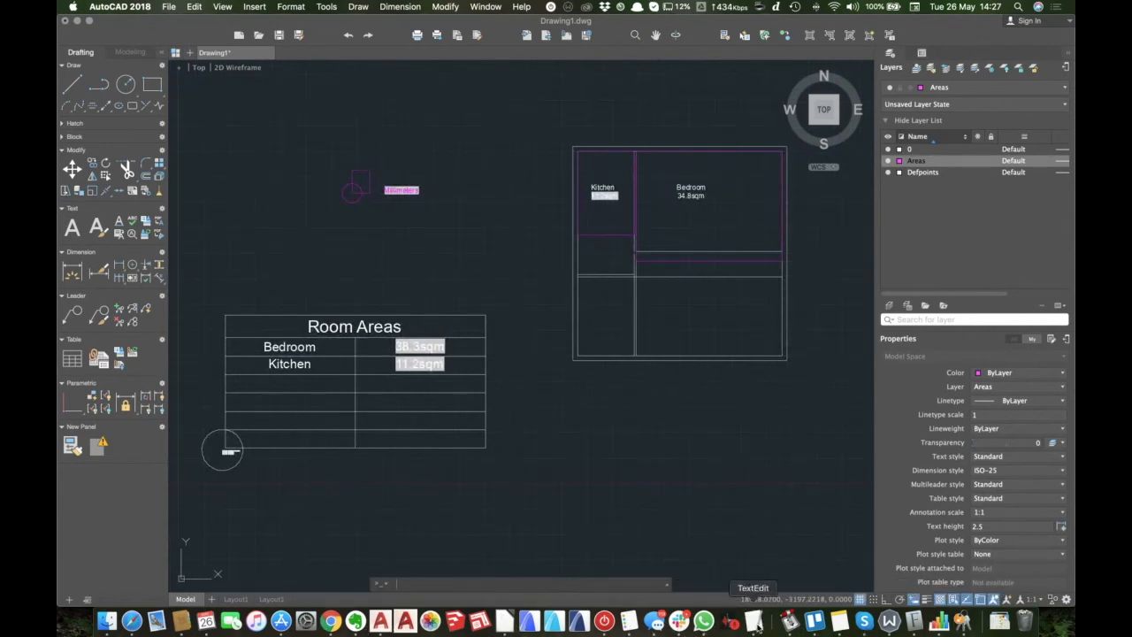
{"action": "left_click", "coordinate": [317, 320]}
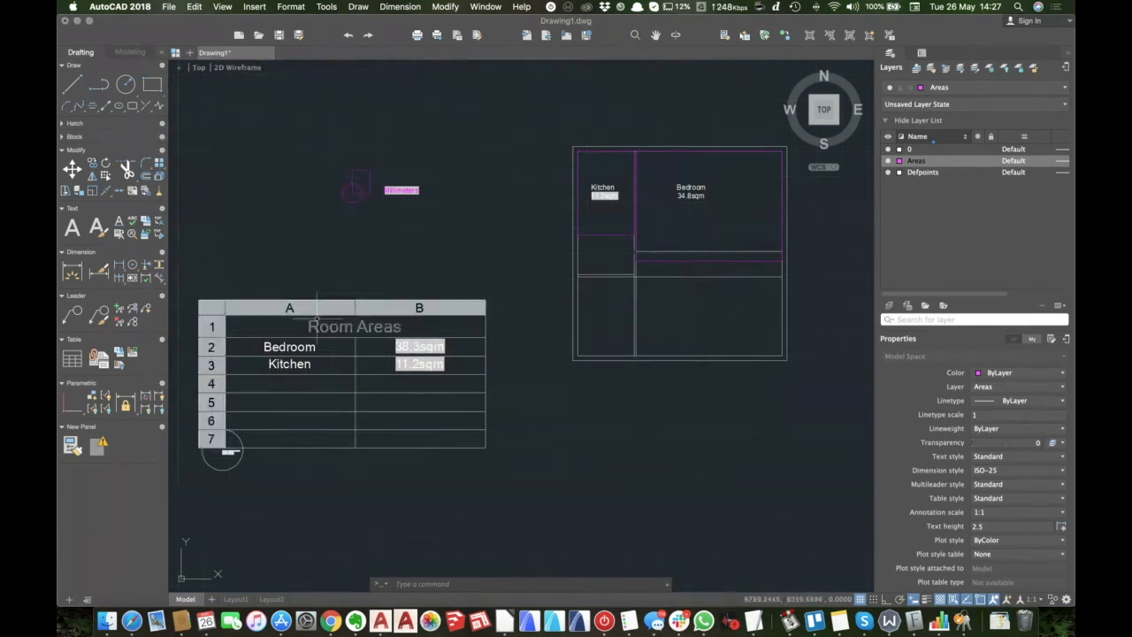
{"action": "key", "text": "Escape"}
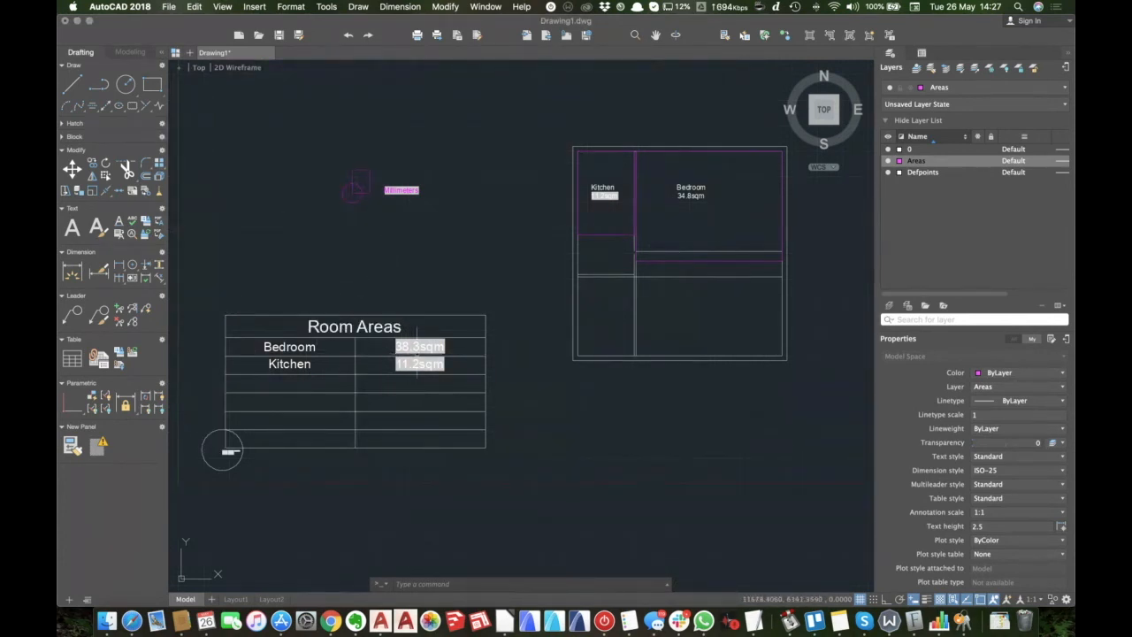
{"action": "left_click", "coordinate": [417, 363]}
{"action": "key", "text": "Escape"}
Stretch the outer edge of the kitchen's area polyline outward past the exterior wall and regenerate the drawing to update the area fields.
{"action": "left_click", "coordinate": [577, 193]}
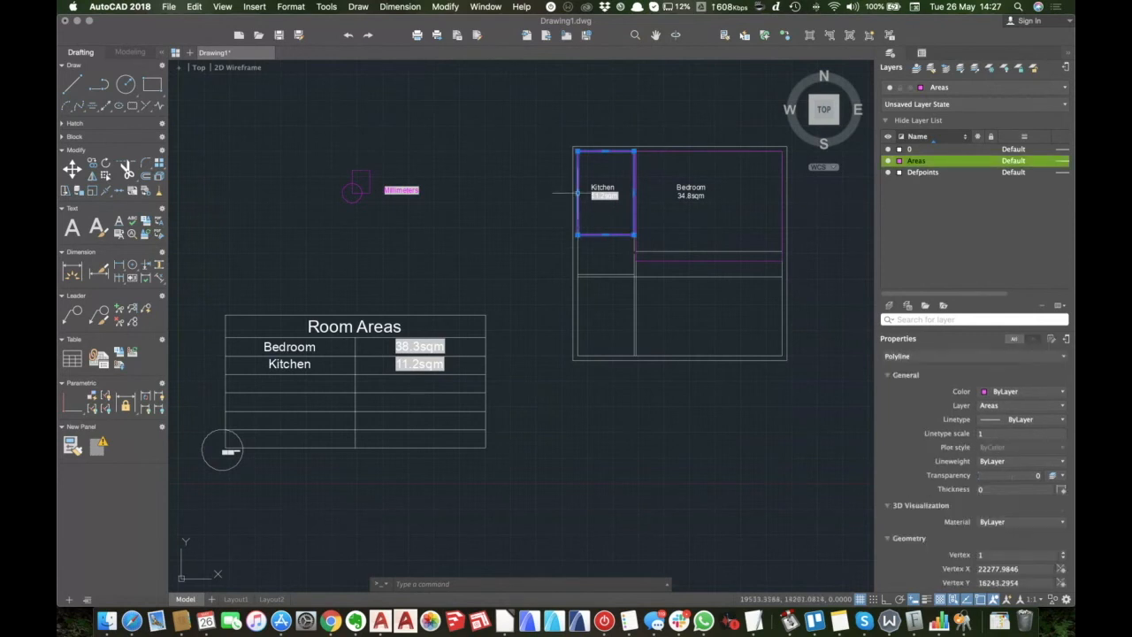
{"action": "left_click", "coordinate": [577, 193]}
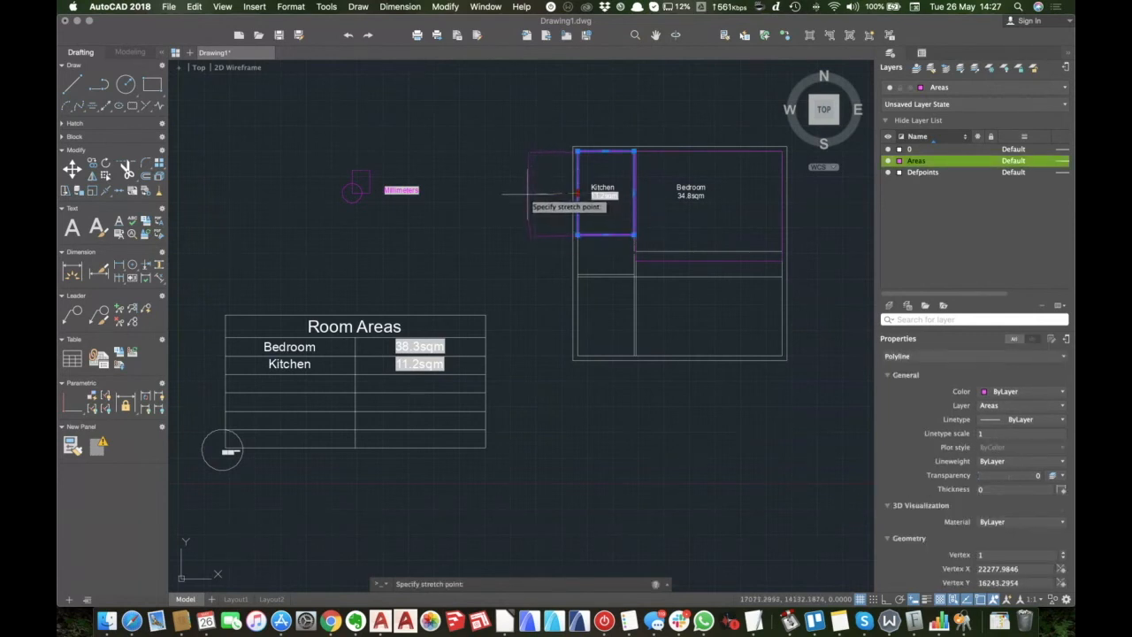
{"action": "left_click", "coordinate": [520, 190]}
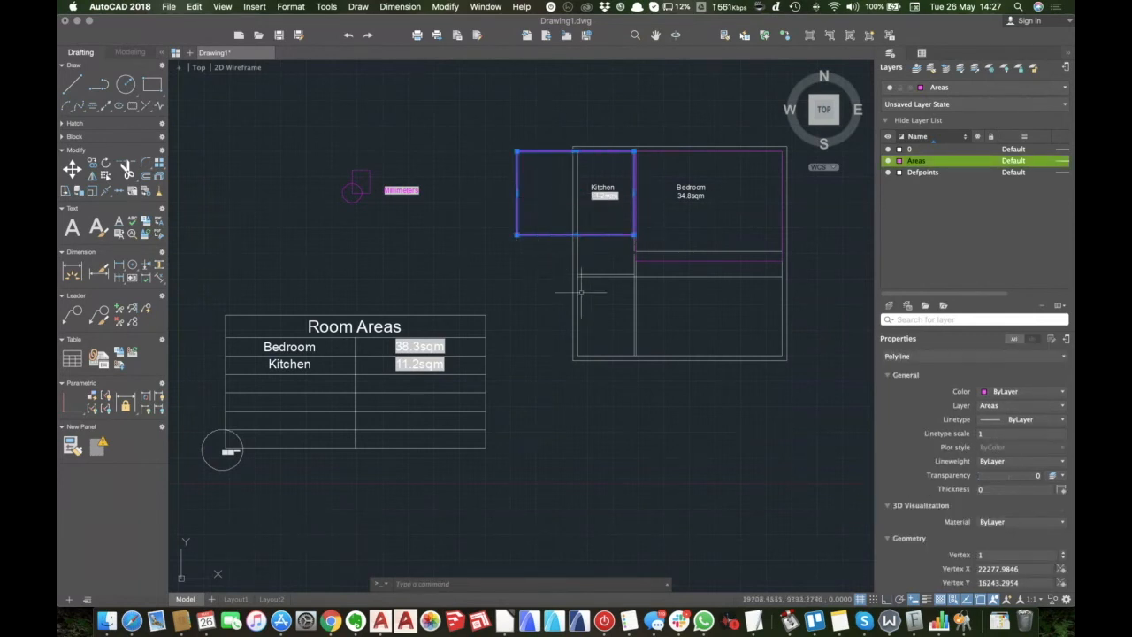
{"action": "type", "text": "rea"}
{"action": "key", "text": "Return"}
{"action": "key", "text": "Escape"}
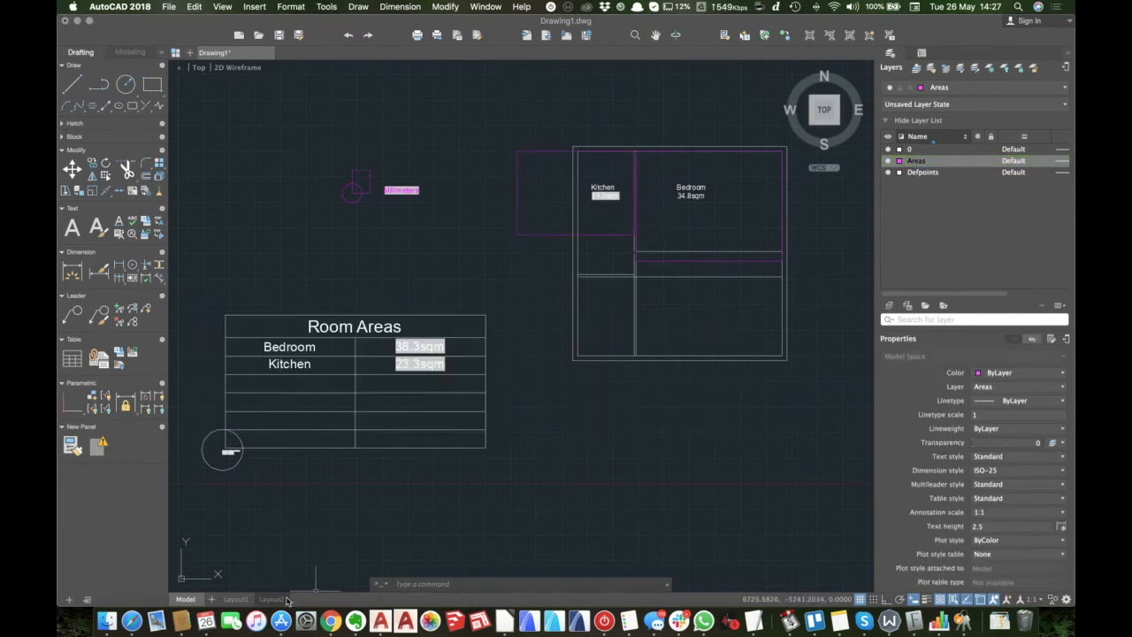
Switch to Layout1, activate its viewport and frame the floor plan and Room Areas table inside it.
{"action": "left_click", "coordinate": [236, 599]}
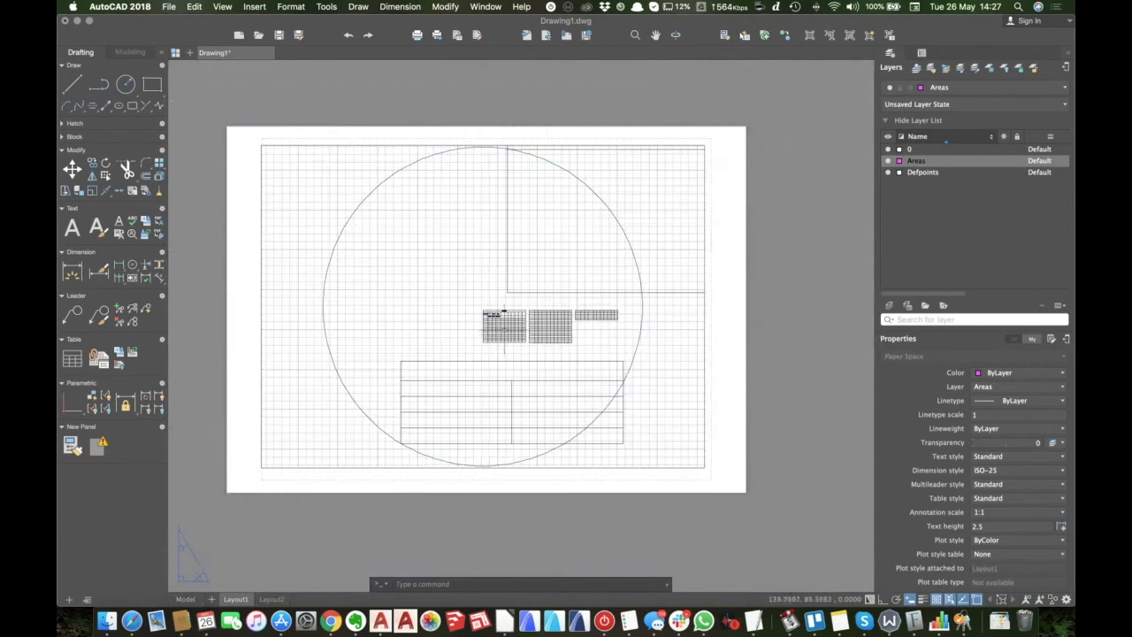
{"action": "double_click", "coordinate": [459, 280]}
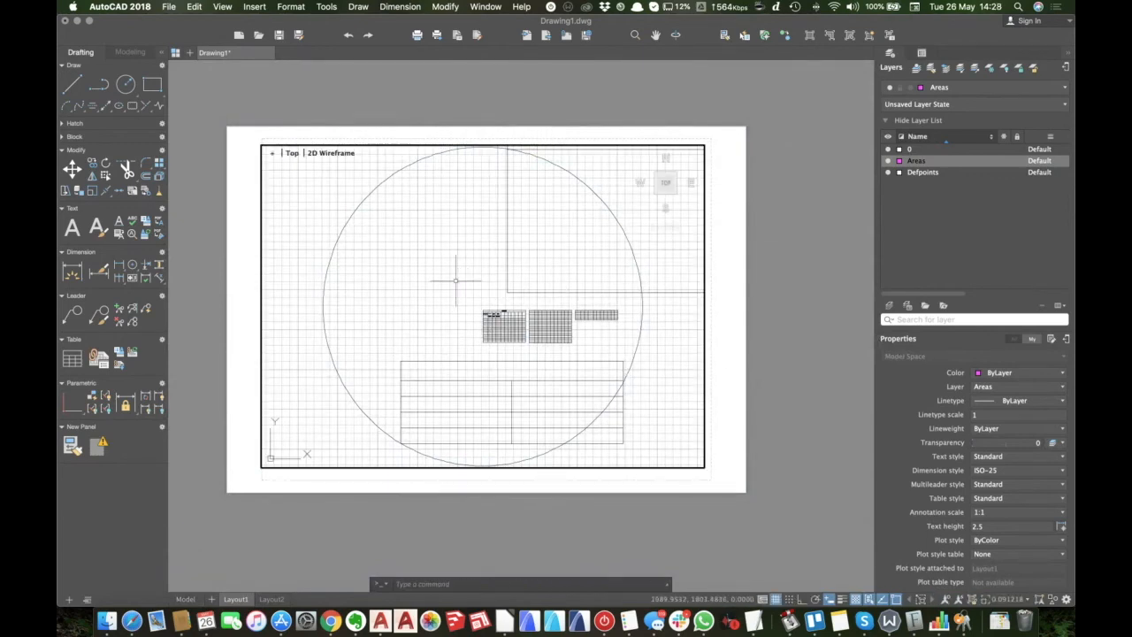
{"action": "scroll", "coordinate": [455, 283], "scroll_direction": "down", "scroll_amount": 5}
{"action": "scroll", "coordinate": [444, 328], "scroll_direction": "down", "scroll_amount": 5}
{"action": "middle_click_drag", "start_coordinate": [473, 309], "coordinate": [376, 357]}
{"action": "scroll", "coordinate": [420, 331], "scroll_direction": "down", "scroll_amount": 2}
{"action": "scroll", "coordinate": [420, 332], "scroll_direction": "down", "scroll_amount": 3}
{"action": "middle_click_drag", "start_coordinate": [457, 326], "coordinate": [393, 345]}
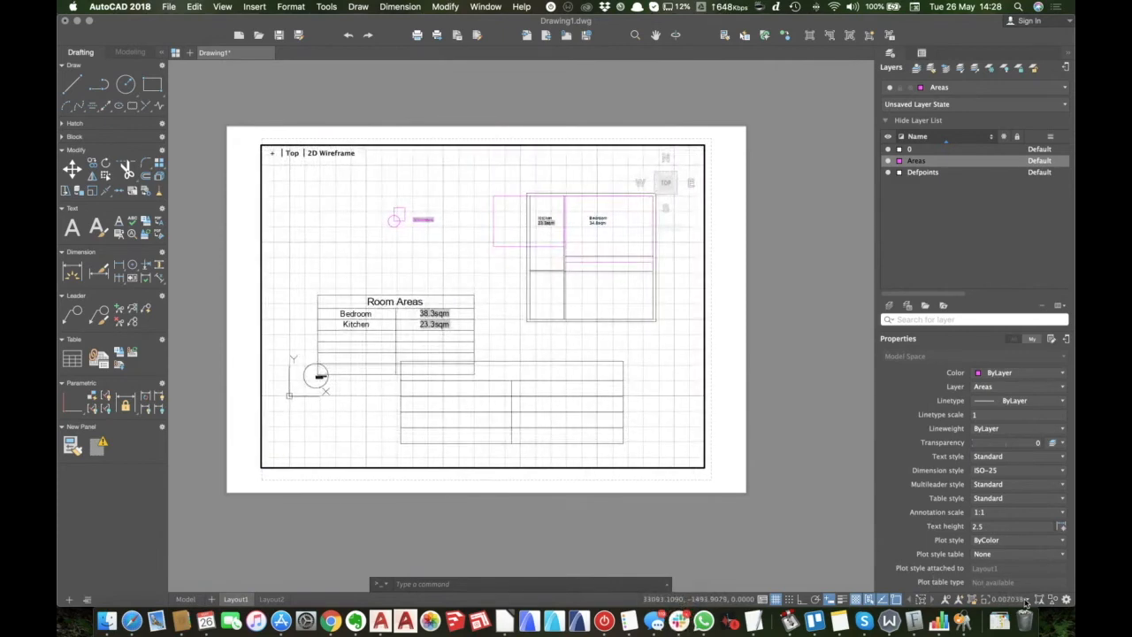
Set the active viewport's scale to 1:100 and return to paper space.
{"action": "left_click", "coordinate": [1026, 599]}
{"action": "left_click", "coordinate": [1018, 494]}
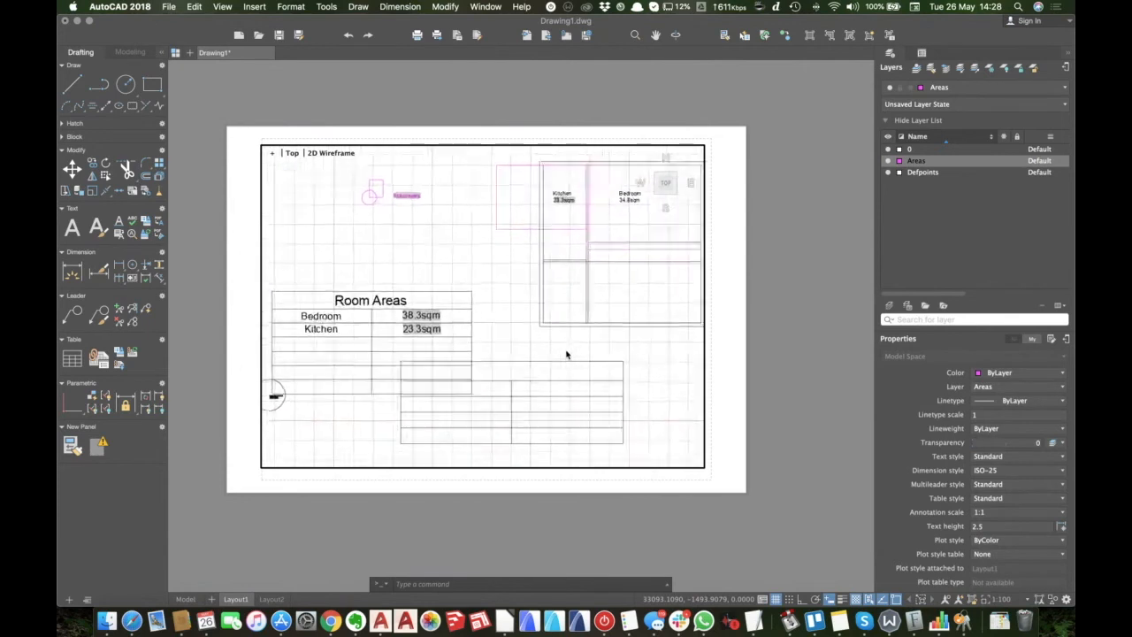
{"action": "double_click", "coordinate": [726, 365]}
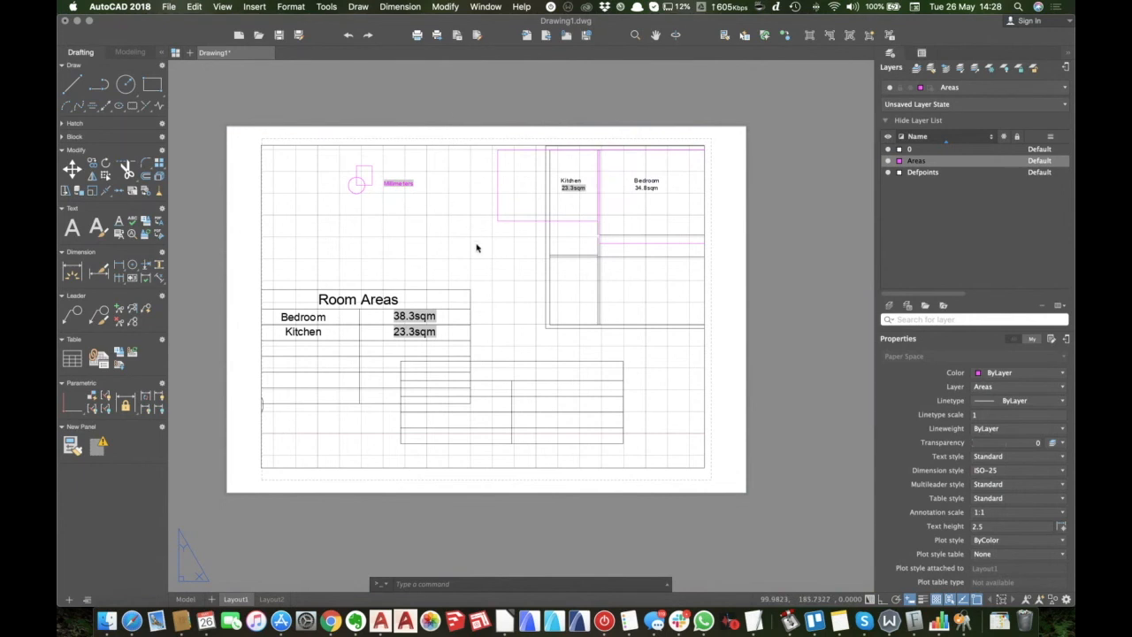
Preview the Layout1 plot with the Canon MG2400 series printer and close the plot settings without plotting.
{"action": "key", "text": "super+p"}
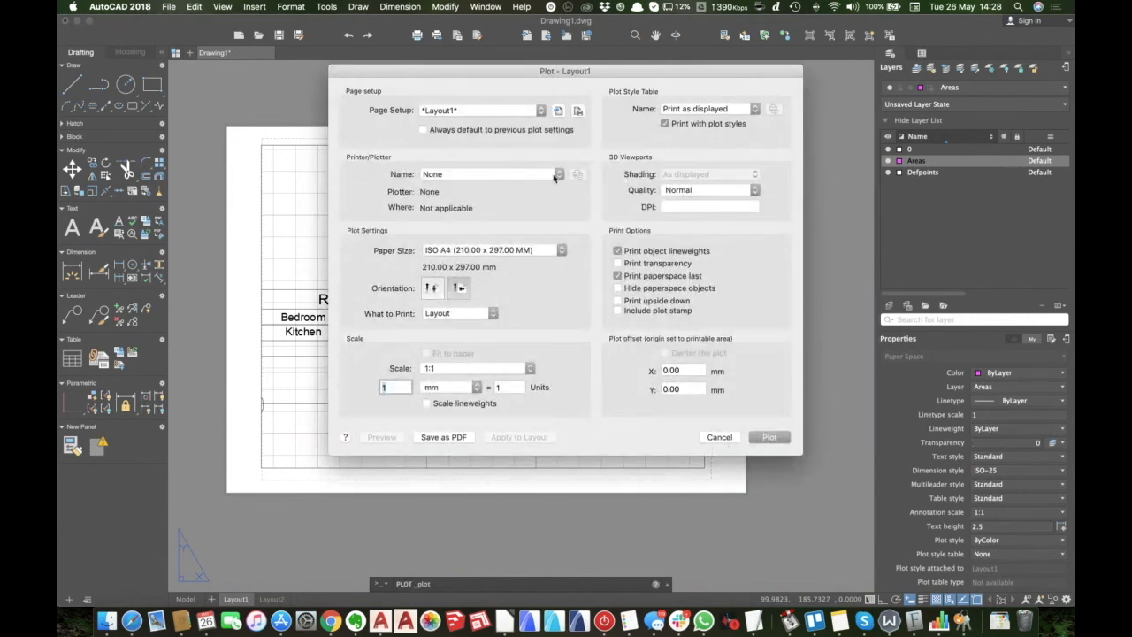
{"action": "left_click", "coordinate": [555, 176]}
{"action": "left_click", "coordinate": [509, 204]}
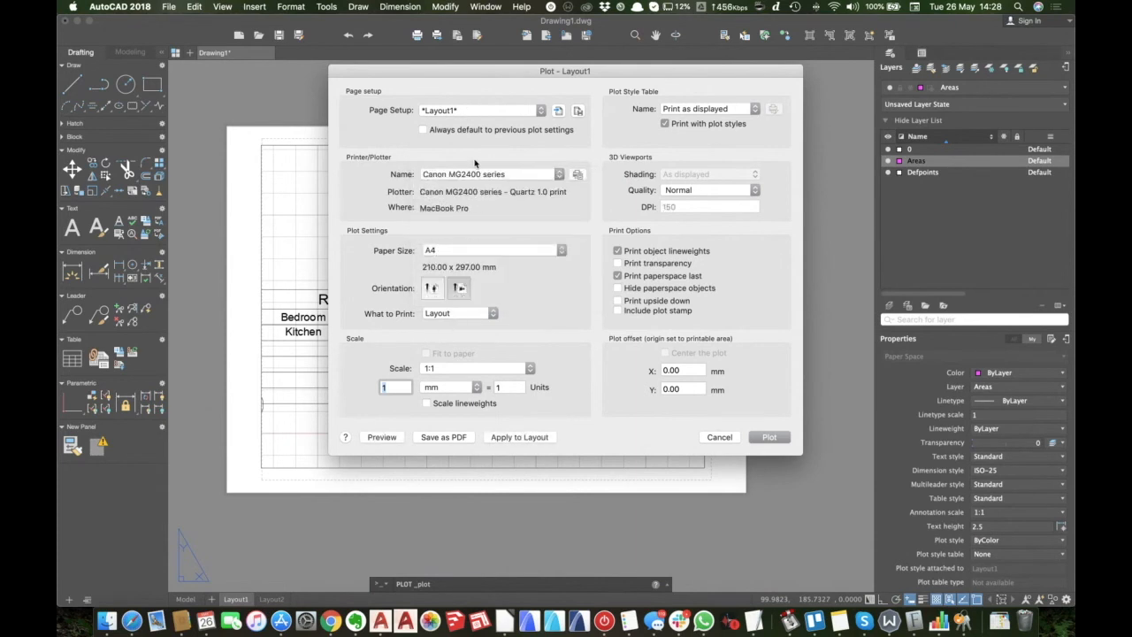
{"action": "left_click", "coordinate": [382, 437]}
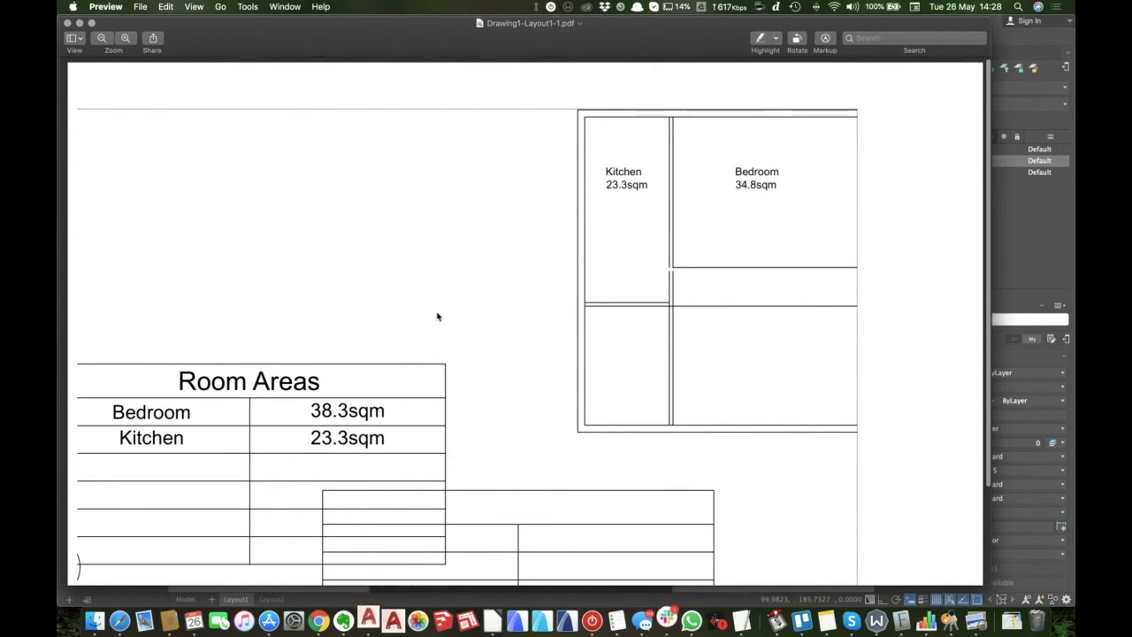
{"action": "left_click", "coordinate": [66, 22]}
{"action": "left_click", "coordinate": [719, 437]}
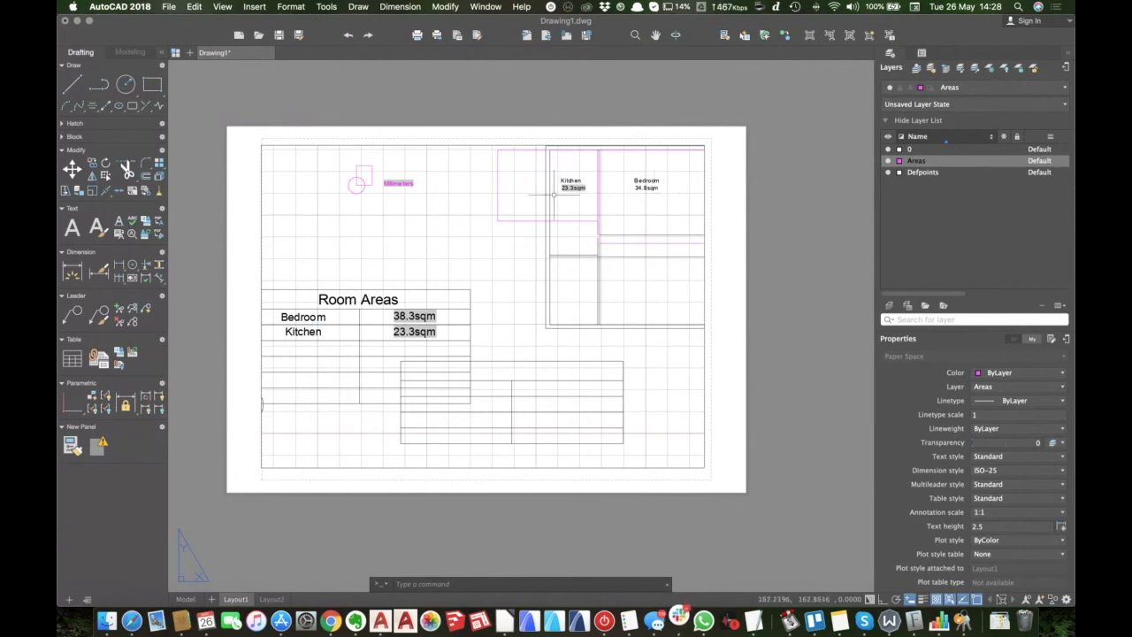
Return to model space, select the kitchen's area polyline and examine its properties.
{"action": "scroll", "coordinate": [421, 326], "scroll_direction": "up", "scroll_amount": 1}
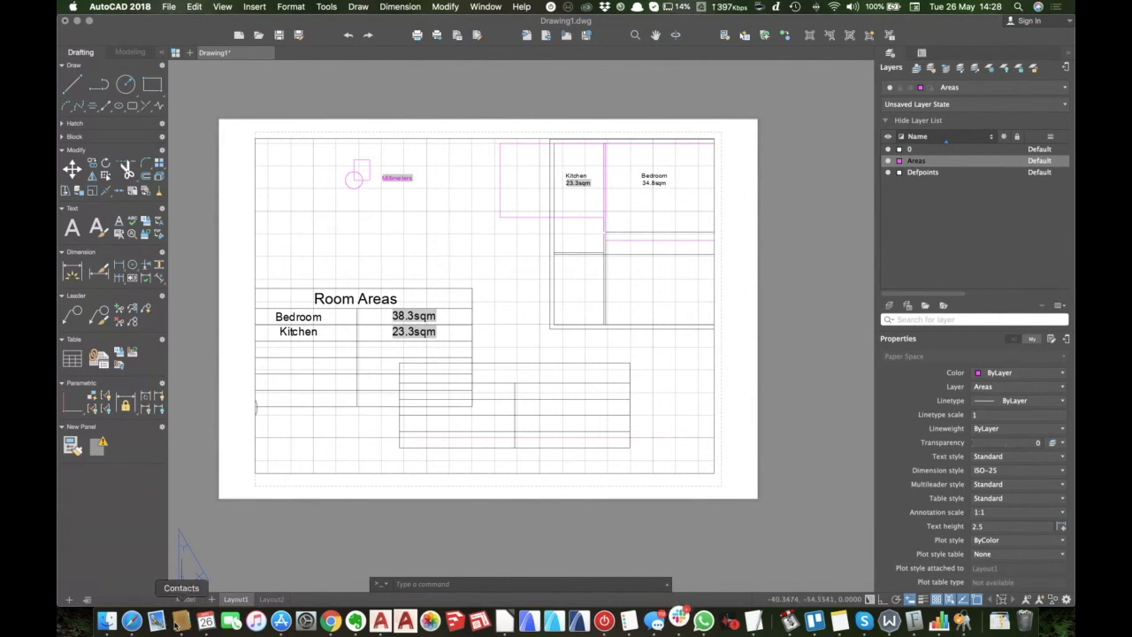
{"action": "left_click", "coordinate": [185, 598]}
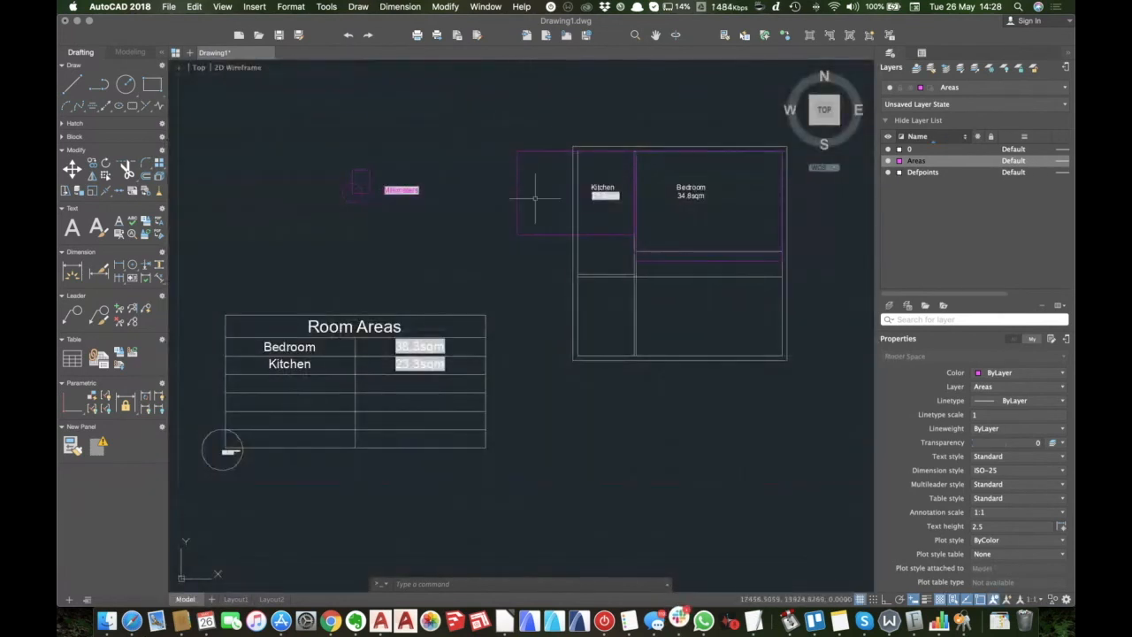
{"action": "left_click", "coordinate": [524, 233]}
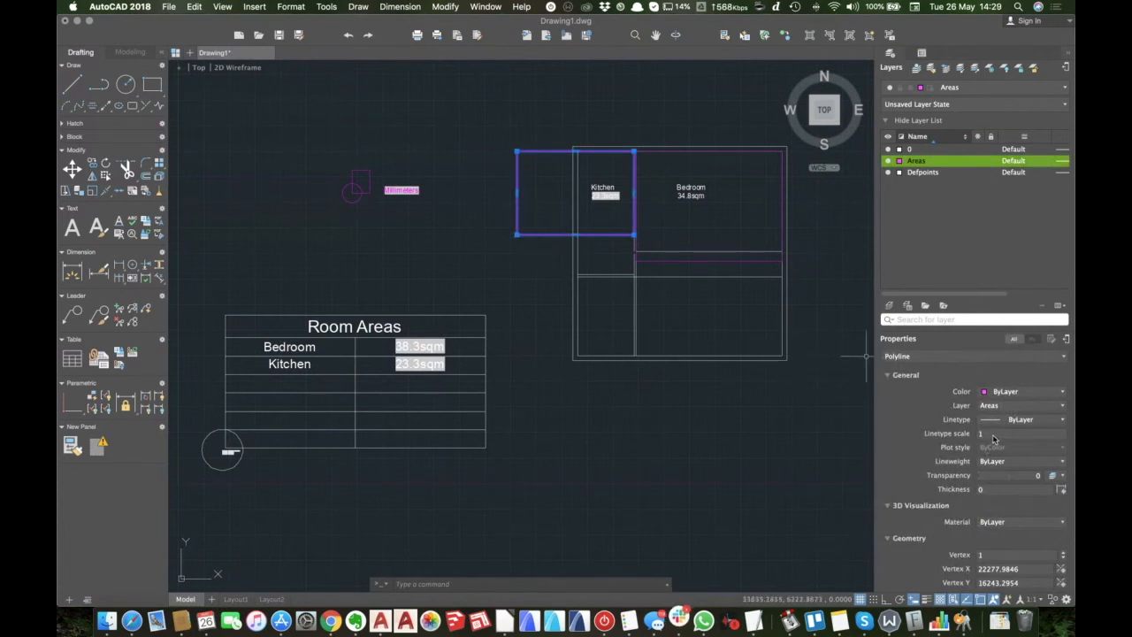
{"action": "right_click", "coordinate": [541, 236]}
{"action": "left_click", "coordinate": [717, 461]}
{"action": "scroll", "coordinate": [974, 454], "scroll_direction": "down", "scroll_amount": 5}
{"action": "scroll", "coordinate": [974, 454], "scroll_direction": "up", "scroll_amount": 1}
{"action": "scroll", "coordinate": [974, 454], "scroll_direction": "up", "scroll_amount": 5}
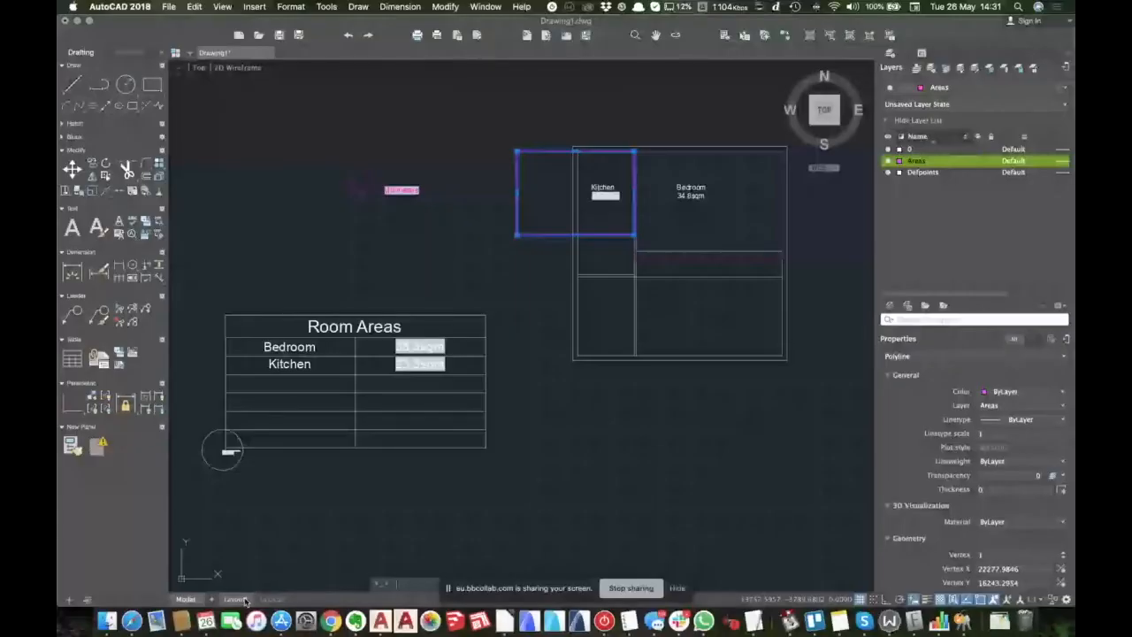
Switch to Layout1 and narrow the viewport to a width of about 193 mm using its corner grip.
{"action": "left_click", "coordinate": [246, 602]}
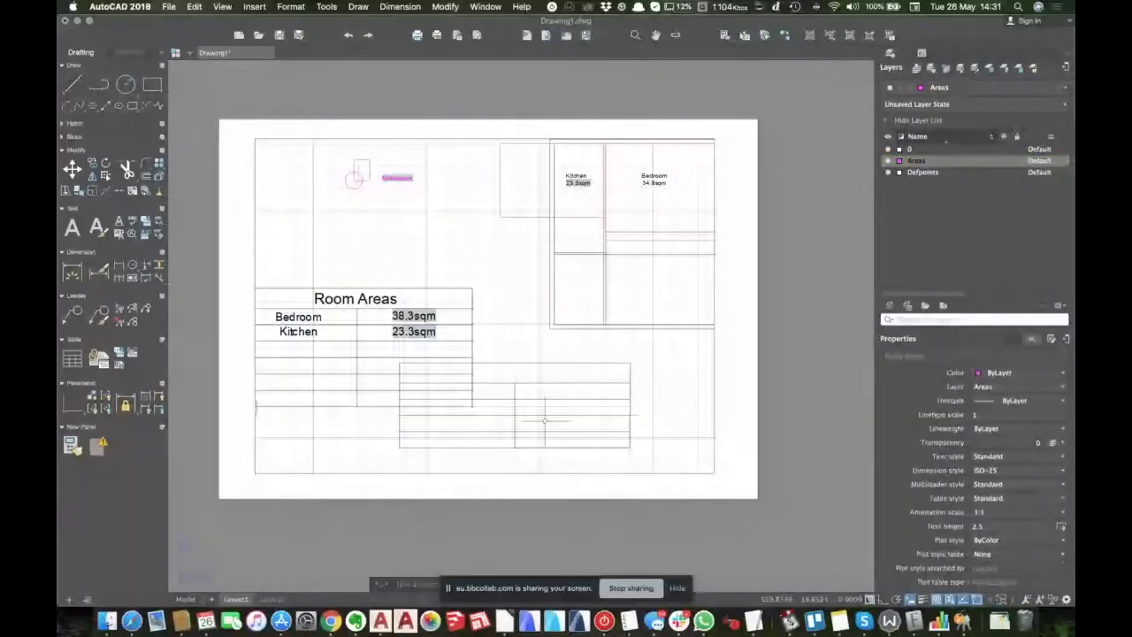
{"action": "left_click", "coordinate": [714, 389]}
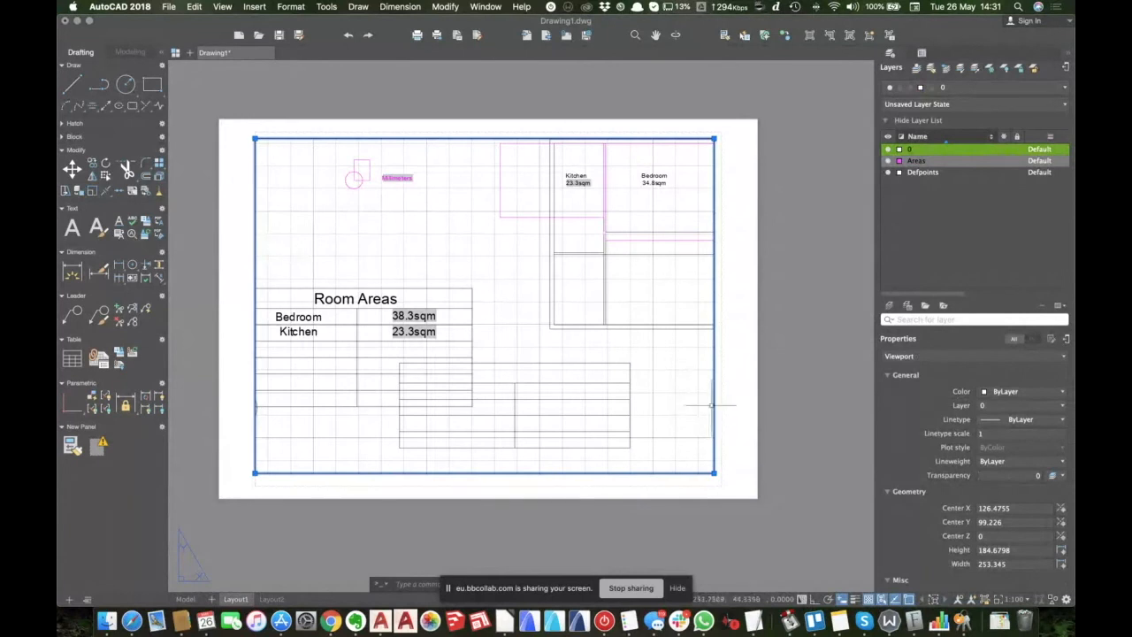
{"action": "left_click", "coordinate": [714, 473]}
{"action": "left_click", "coordinate": [606, 473]}
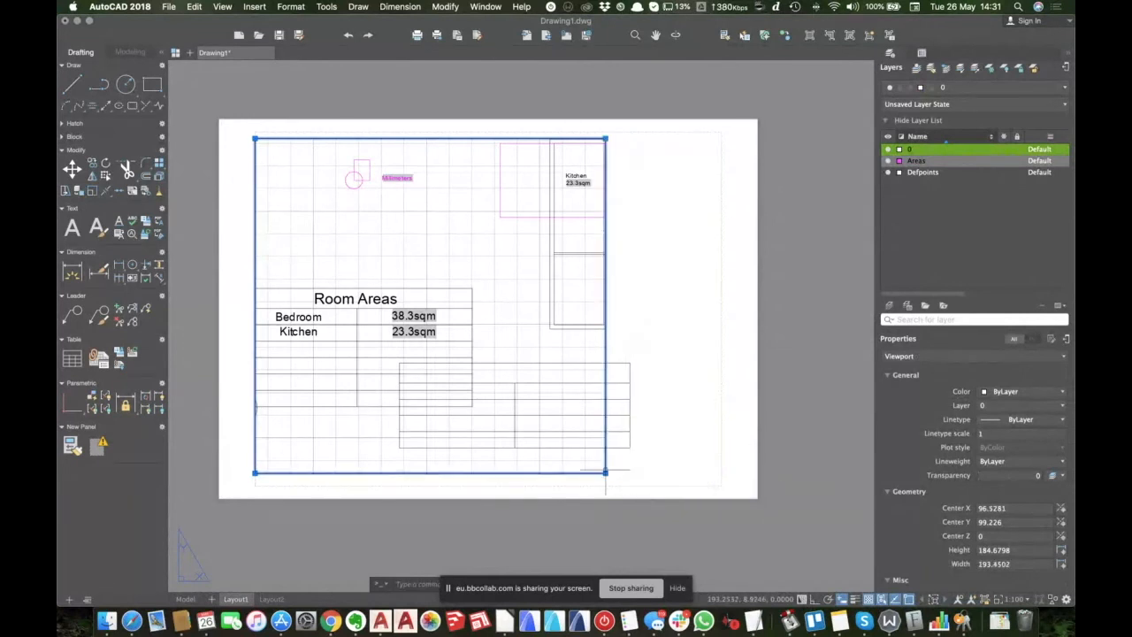
{"action": "scroll", "coordinate": [640, 468], "scroll_direction": "up", "scroll_amount": 3}
{"action": "key", "text": "Escape"}
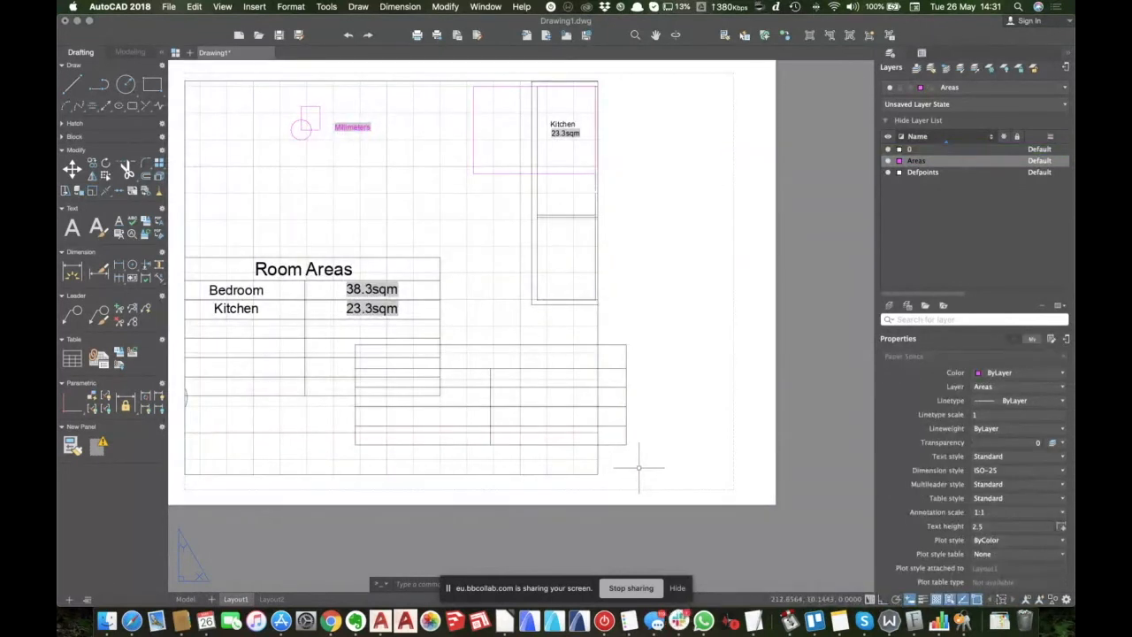
Start a multiline text label reading "plot scale:" in paper space beside the viewport's lower corner.
{"action": "type", "text": "plot"}
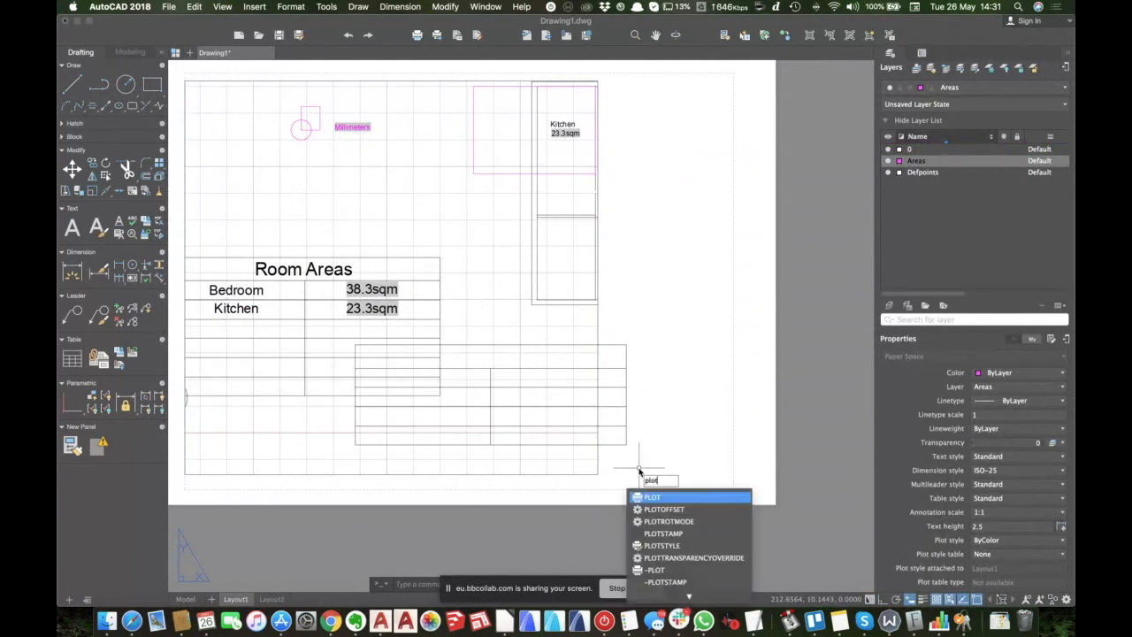
{"action": "key", "text": "Escape"}
{"action": "type", "text": "t"}
{"action": "key", "text": "Return"}
{"action": "left_click", "coordinate": [629, 454]}
{"action": "left_click", "coordinate": [711, 483]}
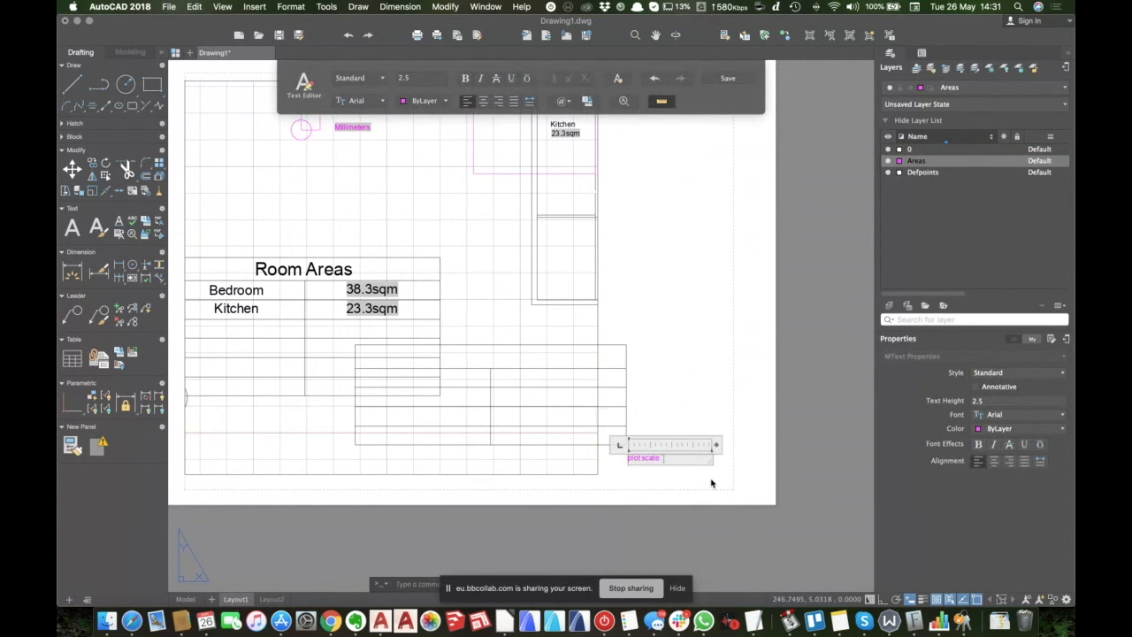
Insert an object field showing the viewport's Annotation scale after the "plot scale:" text and finish the label.
{"action": "left_click", "coordinate": [587, 103]}
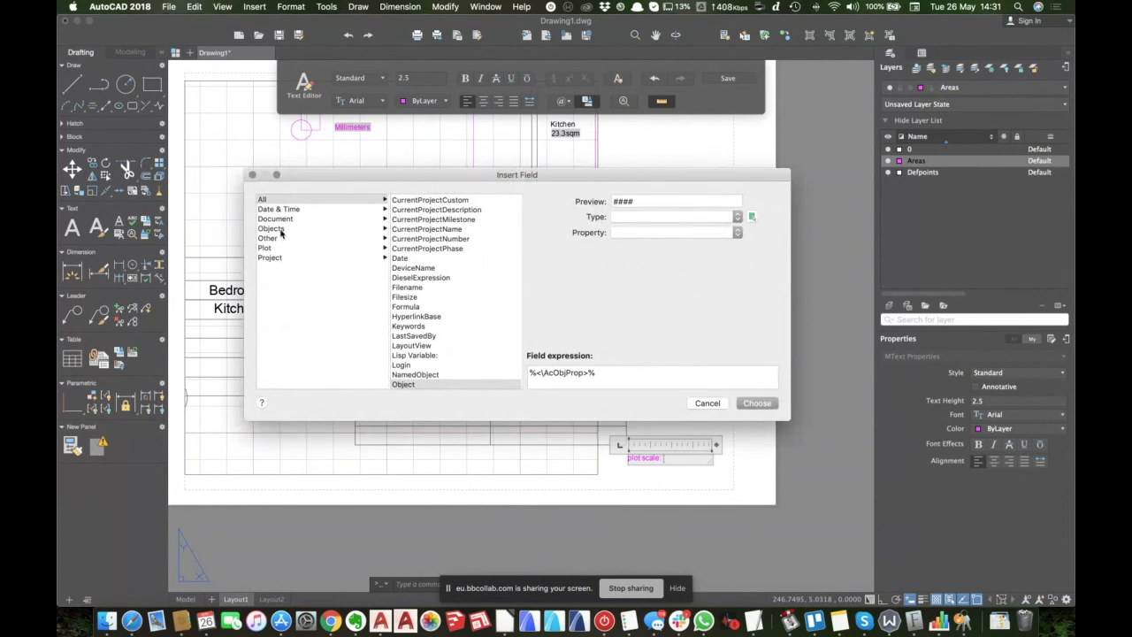
{"action": "left_click", "coordinate": [280, 231]}
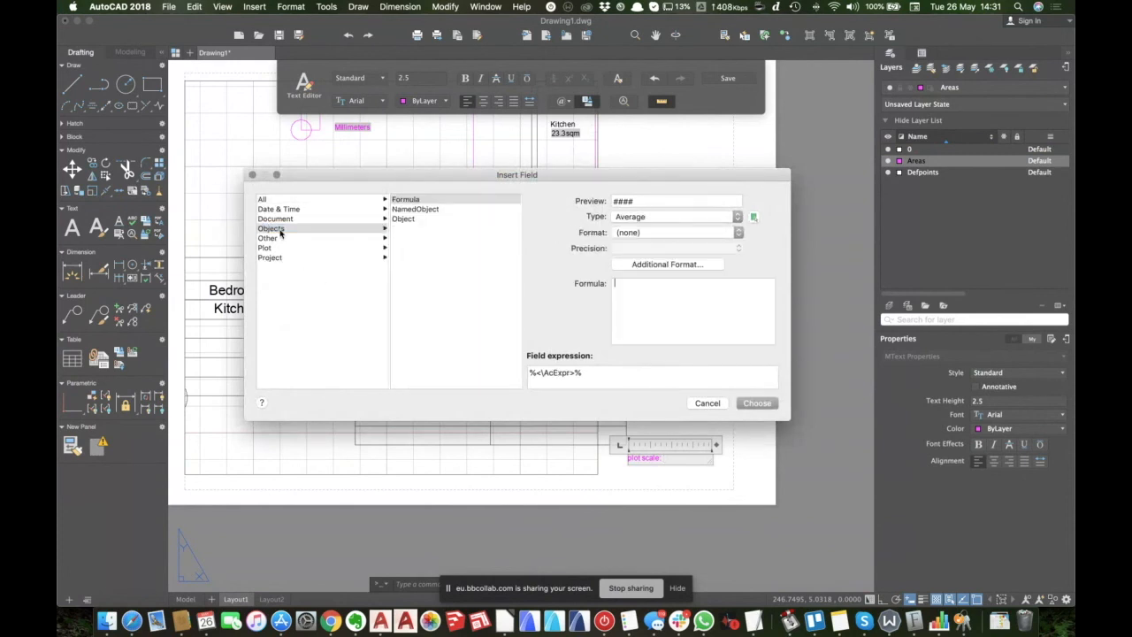
{"action": "left_click", "coordinate": [406, 218]}
{"action": "left_click", "coordinate": [757, 402]}
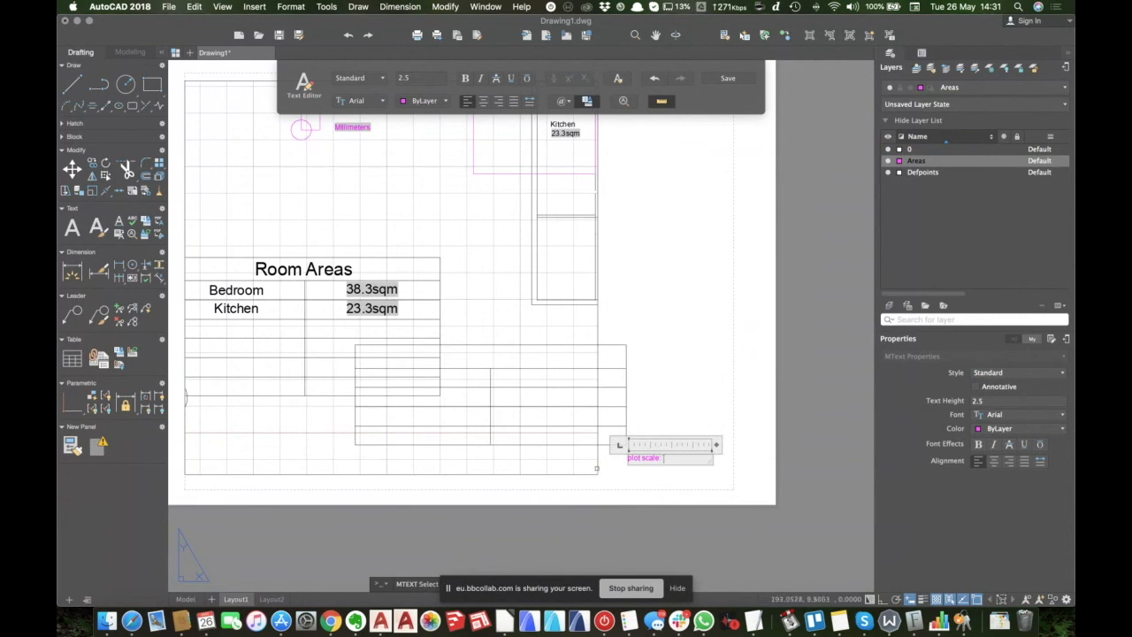
{"action": "left_click", "coordinate": [596, 470]}
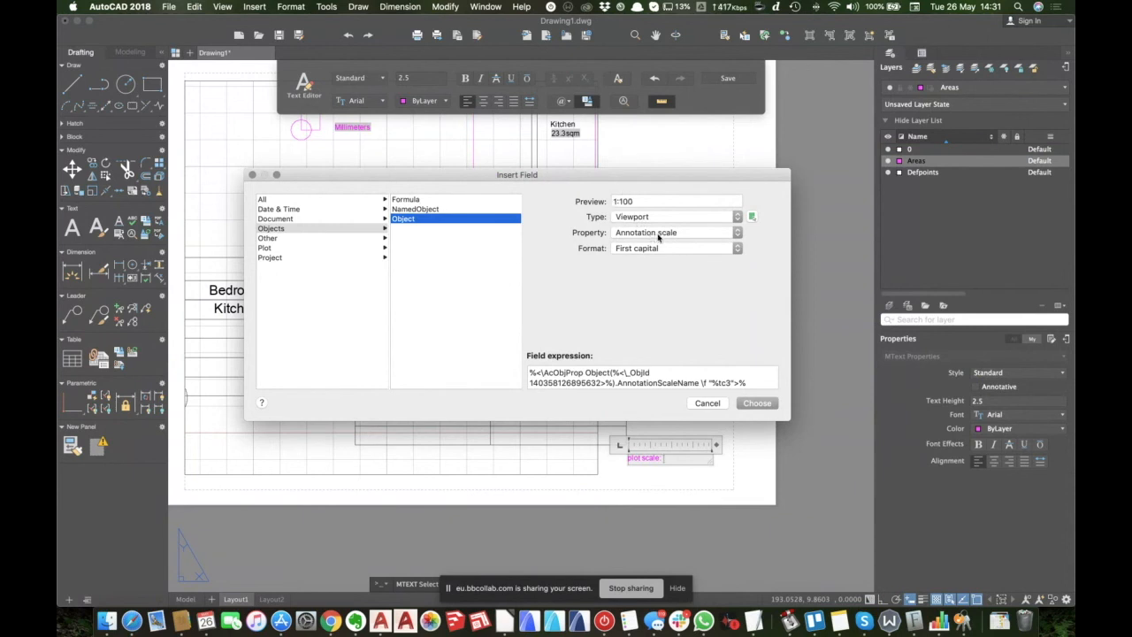
{"action": "left_click", "coordinate": [738, 234]}
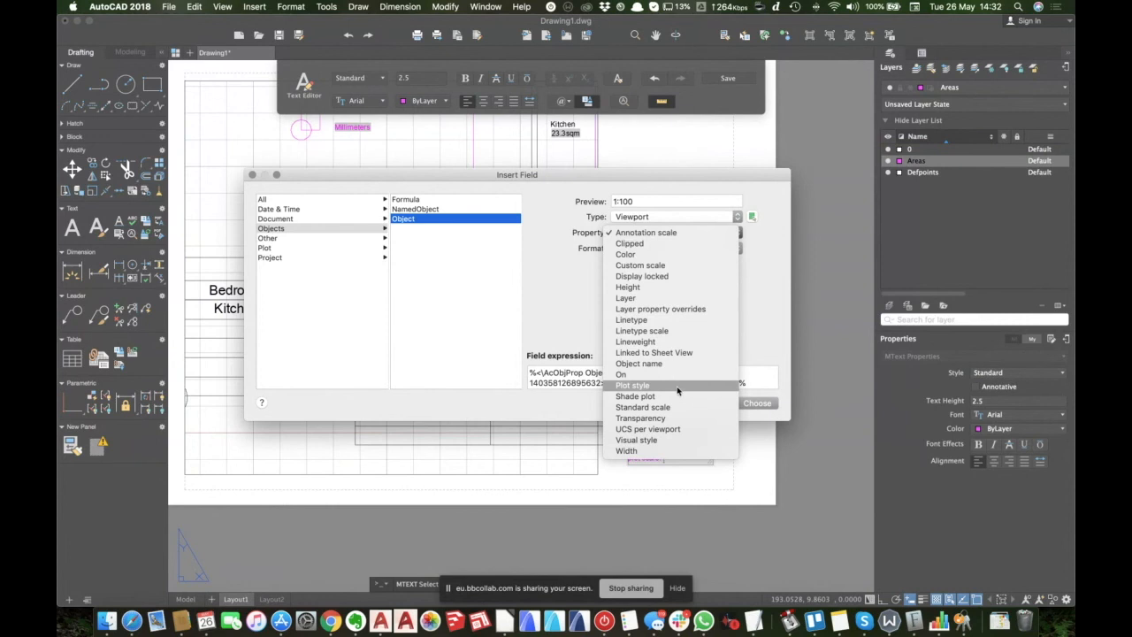
{"action": "left_click", "coordinate": [620, 234]}
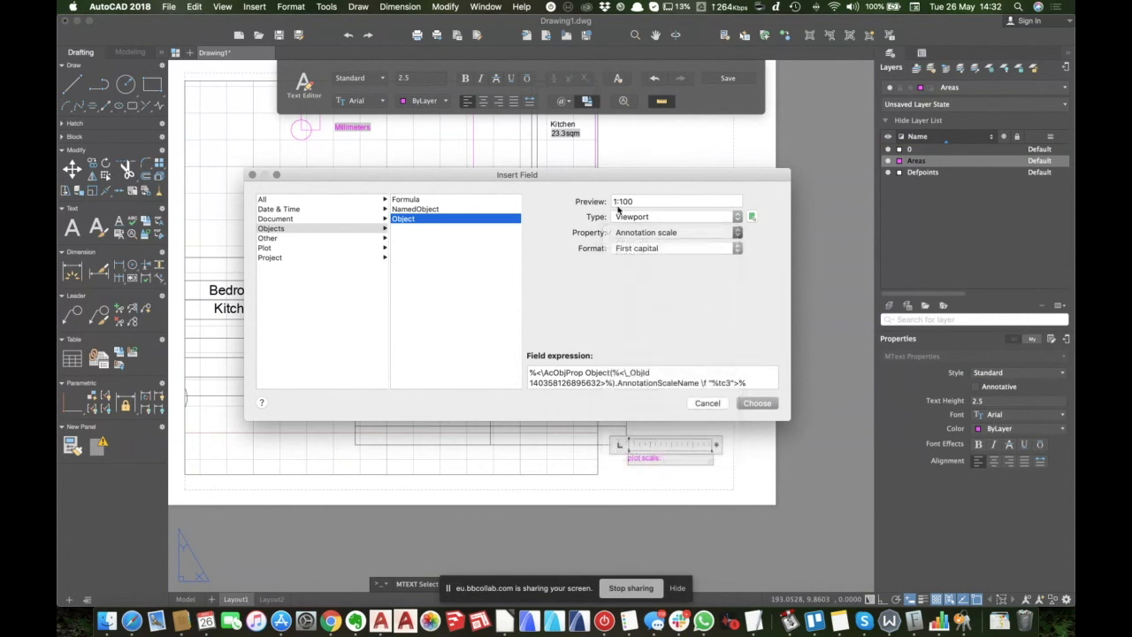
{"action": "left_click", "coordinate": [757, 402]}
{"action": "left_click", "coordinate": [746, 478]}
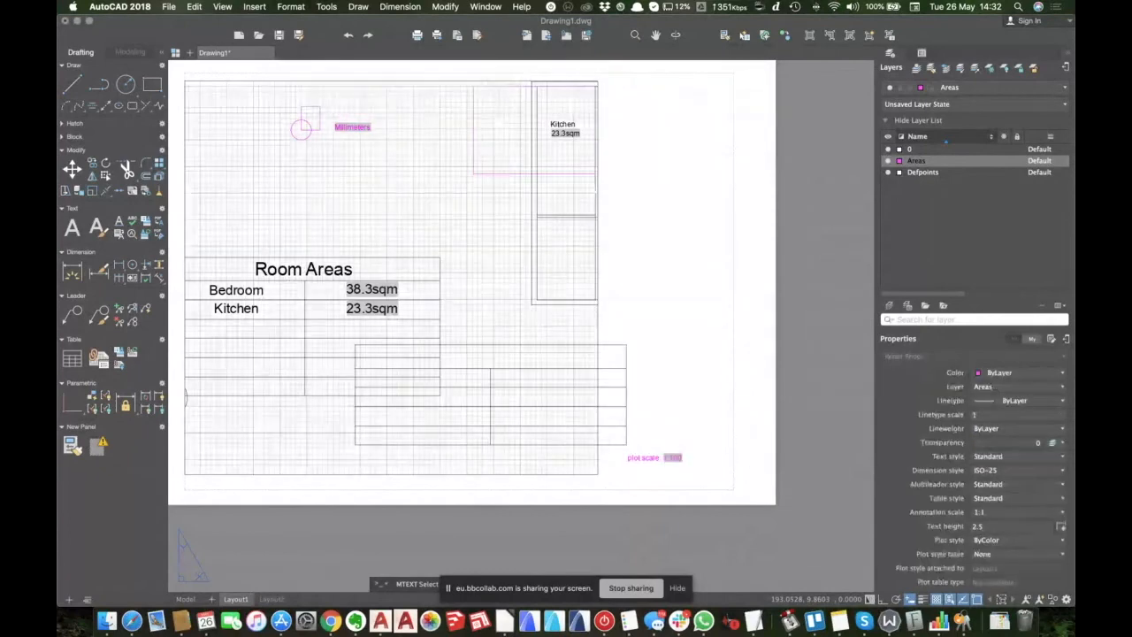
{"action": "scroll", "coordinate": [666, 479], "scroll_direction": "up", "scroll_amount": 1}
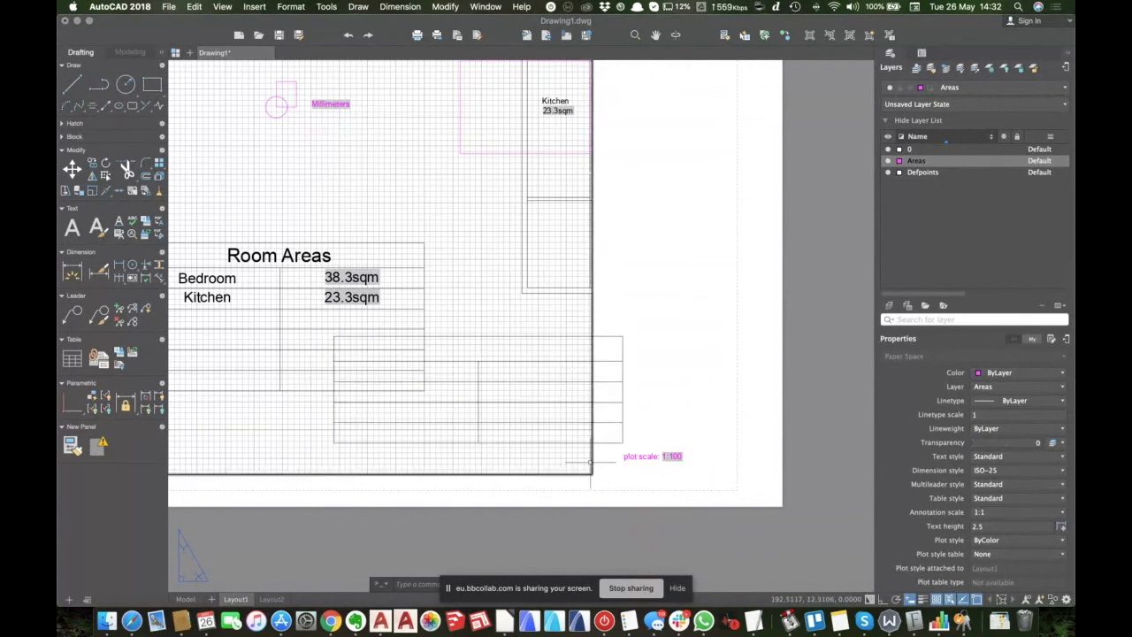
{"action": "double_click", "coordinate": [591, 462]}
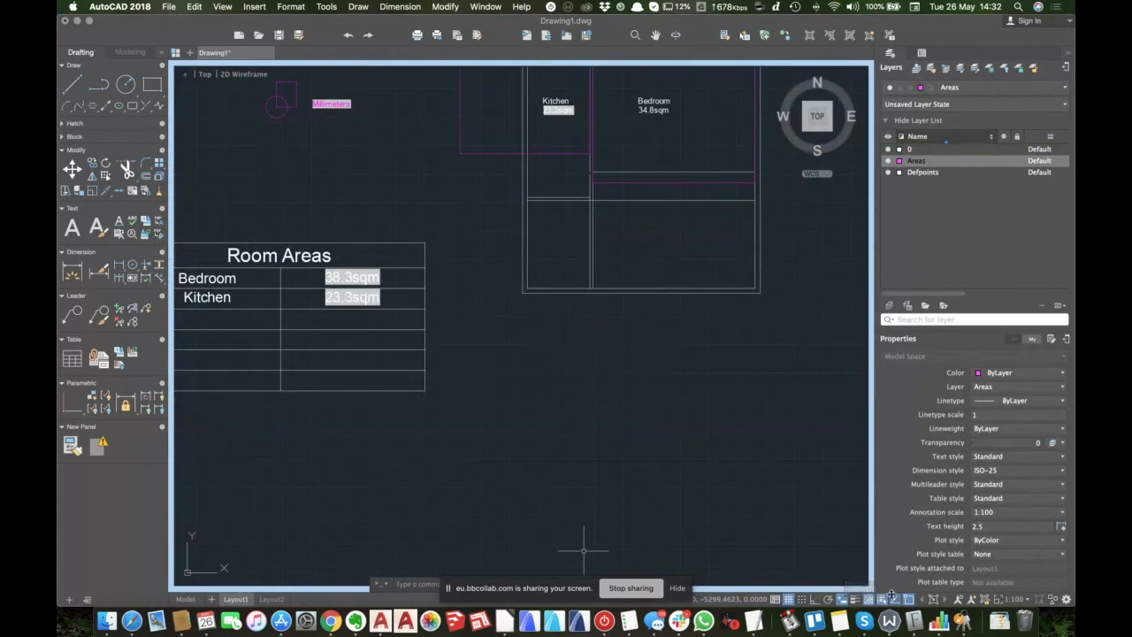
{"action": "left_click", "coordinate": [933, 599]}
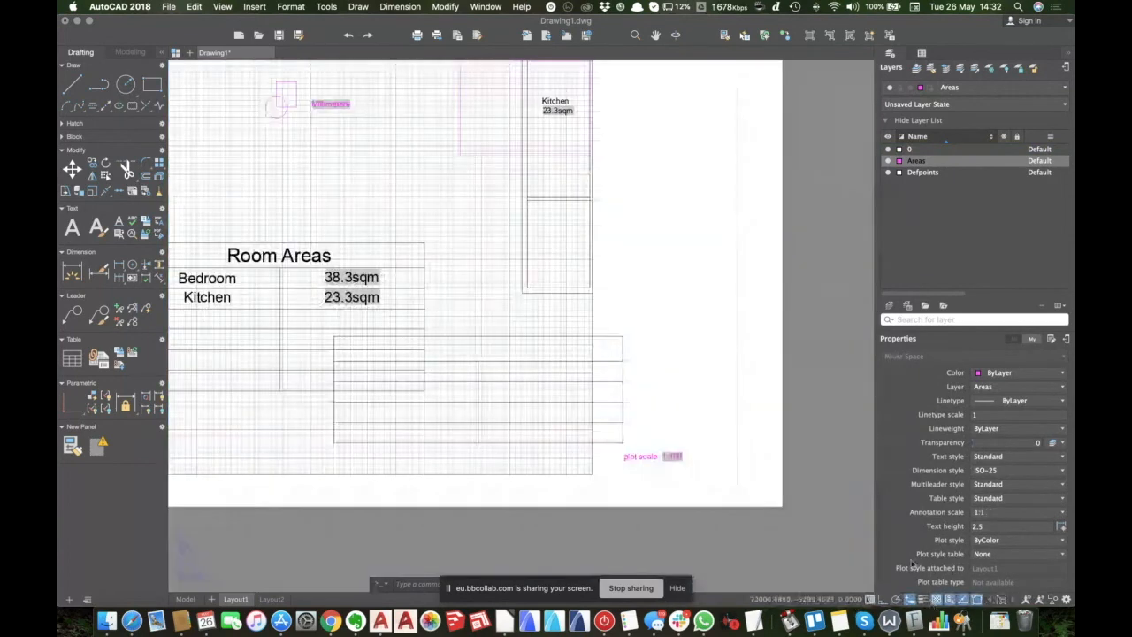
{"action": "double_click", "coordinate": [528, 343]}
{"action": "key", "text": "Escape"}
{"action": "key", "text": "Escape"}
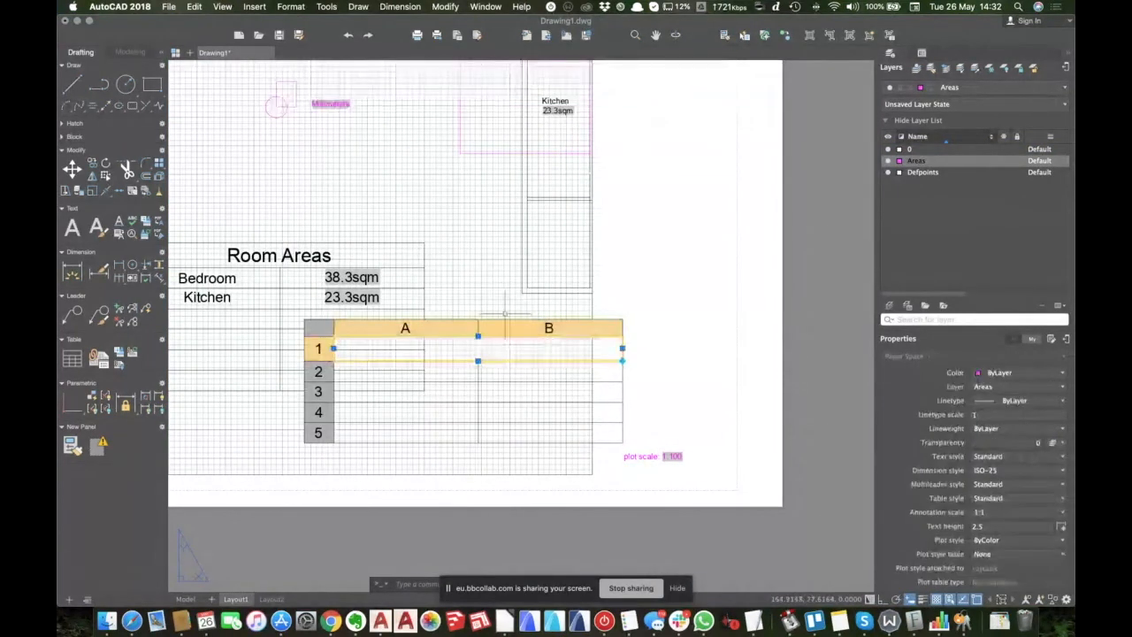
Activate the layout viewport, set its scale to 1:50 and check the plot scale label in paper space.
{"action": "double_click", "coordinate": [496, 299]}
{"action": "left_click", "coordinate": [1018, 599]}
{"action": "left_click", "coordinate": [1020, 482]}
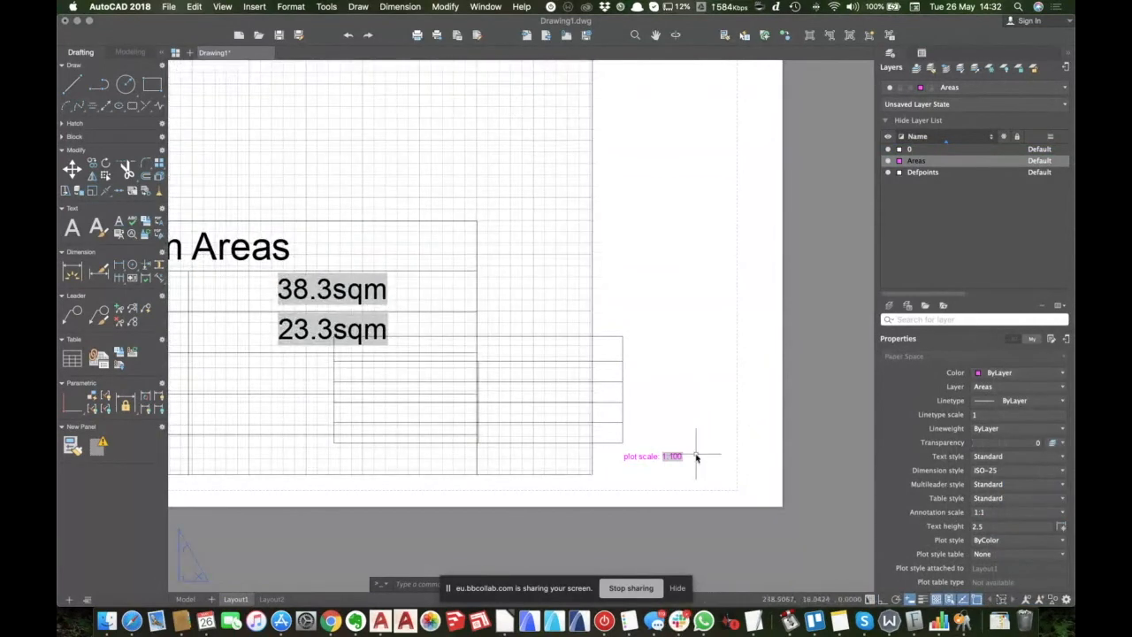
{"action": "scroll", "coordinate": [658, 466], "scroll_direction": "up", "scroll_amount": 2}
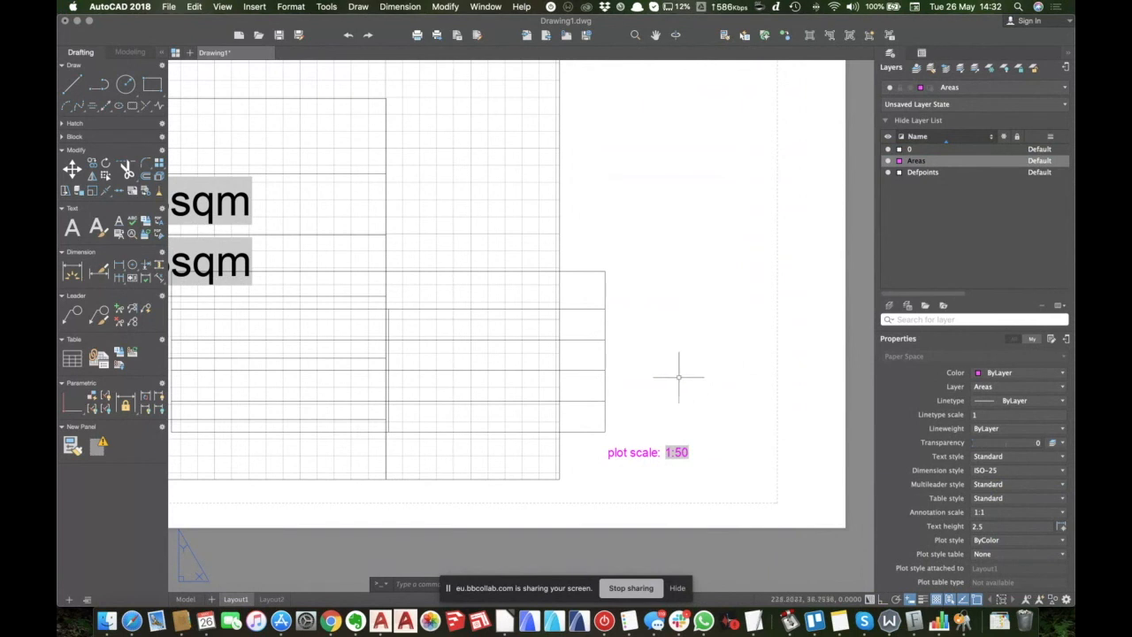
Look through the available commands for project settings and search the help for "project" to locate the Project Manager.
{"action": "left_click", "coordinate": [170, 8]}
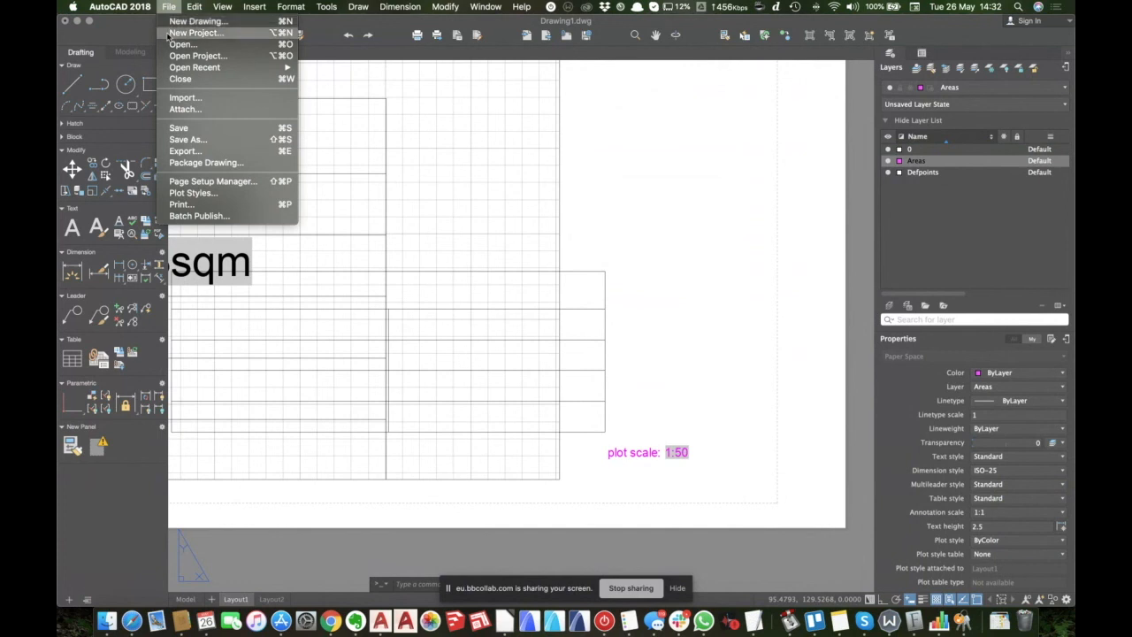
{"action": "mouse_move", "coordinate": [193, 10]}
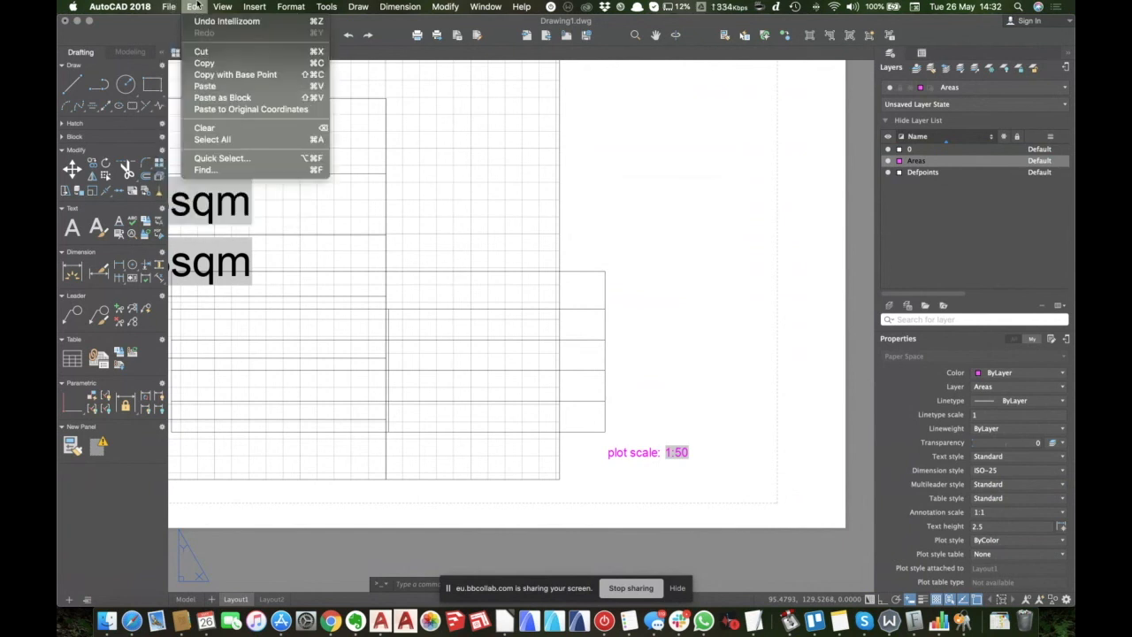
{"action": "mouse_move", "coordinate": [239, 5]}
{"action": "mouse_move", "coordinate": [484, 12]}
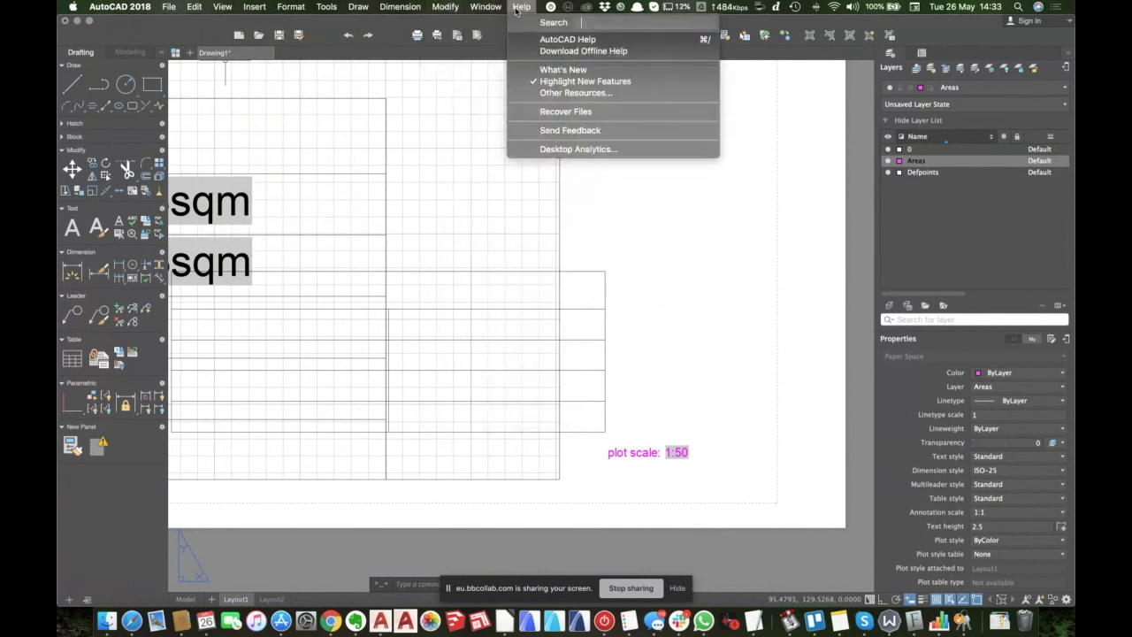
{"action": "type", "text": "project"}
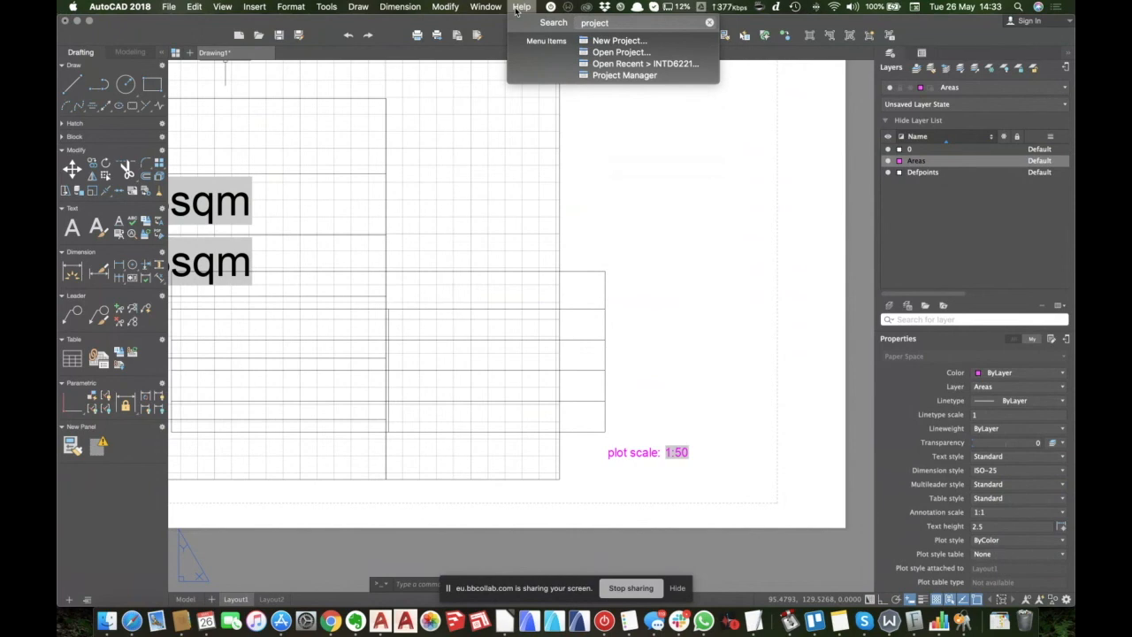
{"action": "key", "text": "Down"}
{"action": "key", "text": "Down"}
{"action": "key", "text": "Down"}
{"action": "key", "text": "Down"}
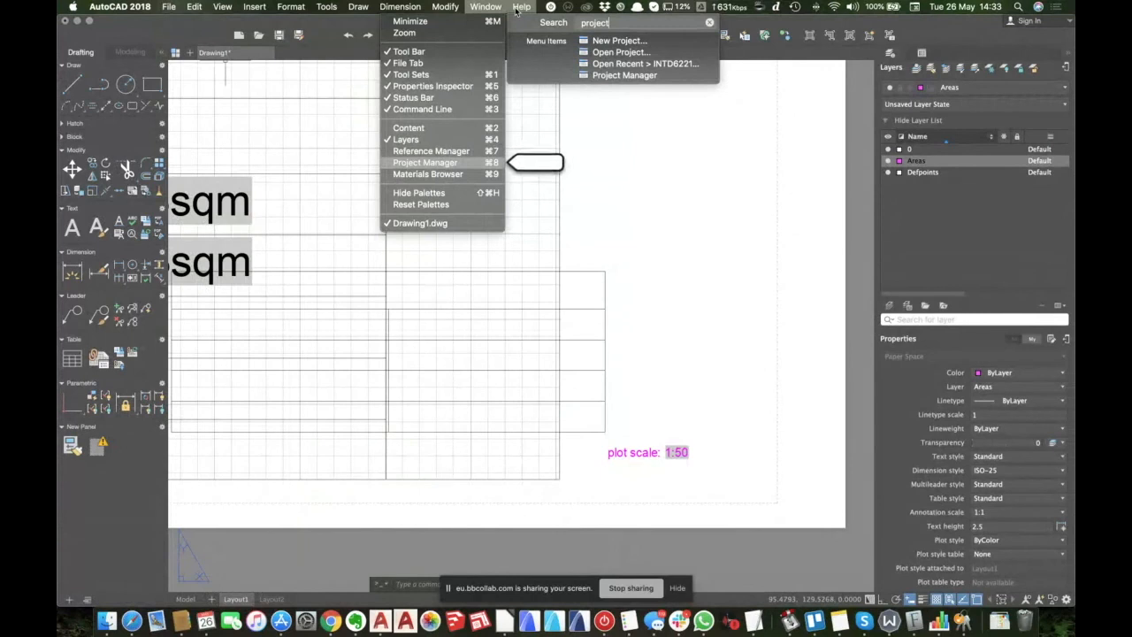
Open the Project Manager, view its project options and close it without opening a project.
{"action": "left_click", "coordinate": [448, 164]}
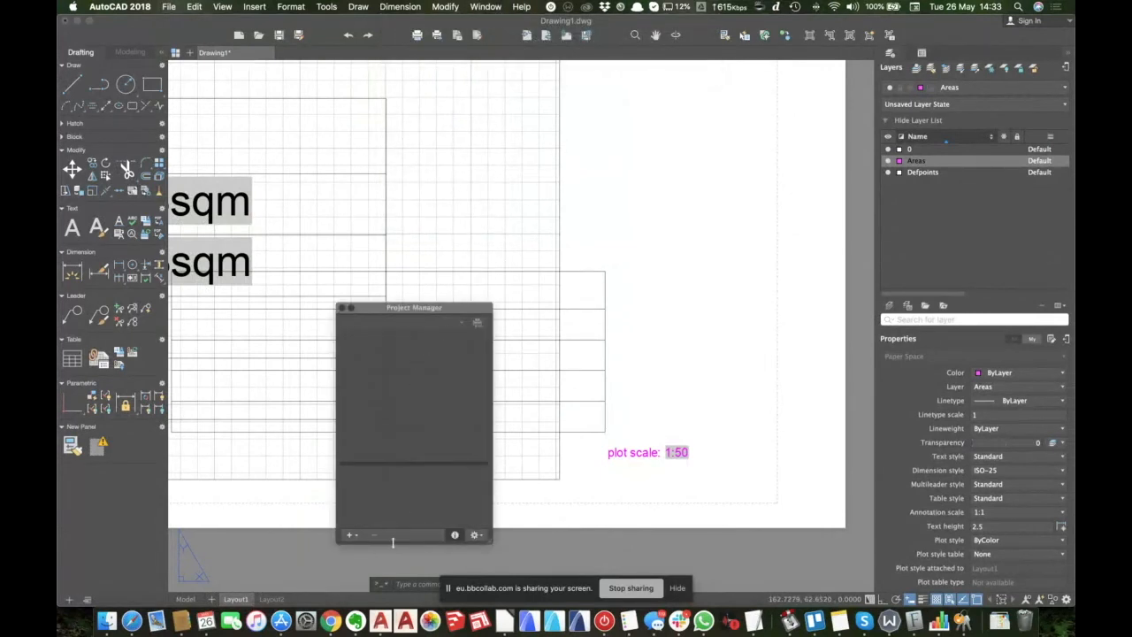
{"action": "left_click", "coordinate": [475, 535]}
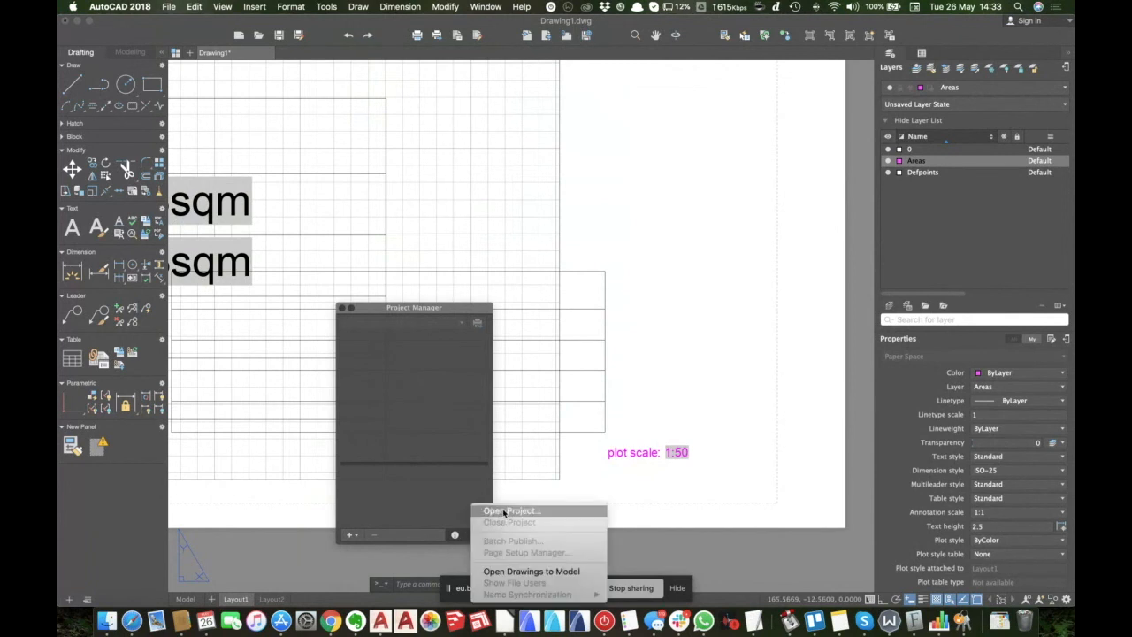
{"action": "left_click", "coordinate": [343, 308]}
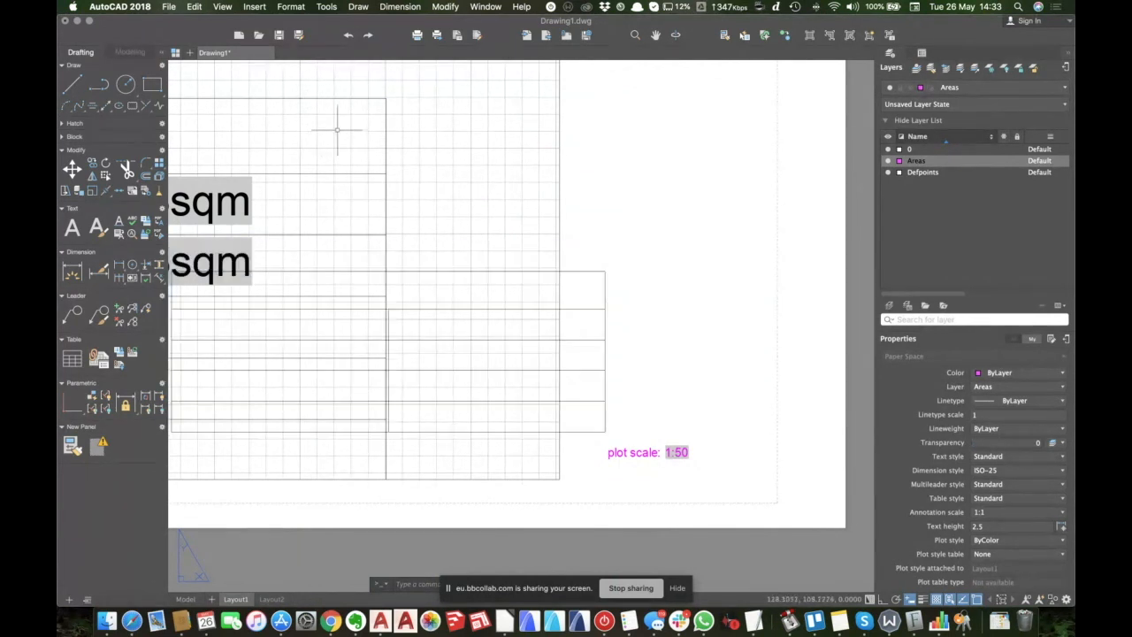
Start inserting a field, list all field names and examine the Author field's format options and the Comments field.
{"action": "left_click", "coordinate": [255, 7]}
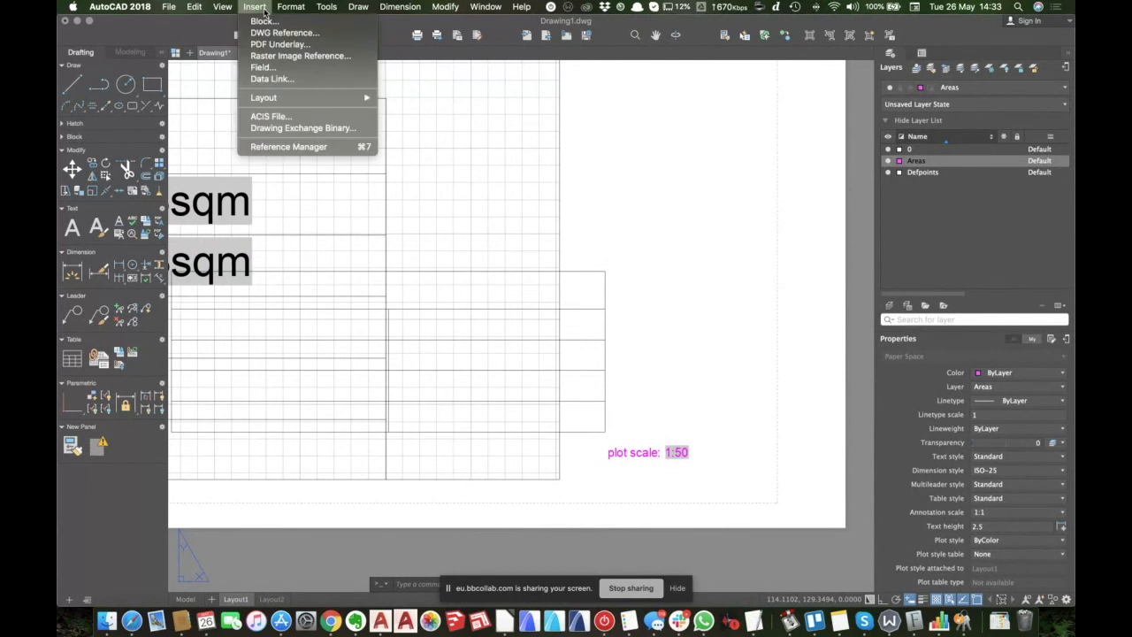
{"action": "mouse_move", "coordinate": [288, 8]}
{"action": "left_click", "coordinate": [263, 67]}
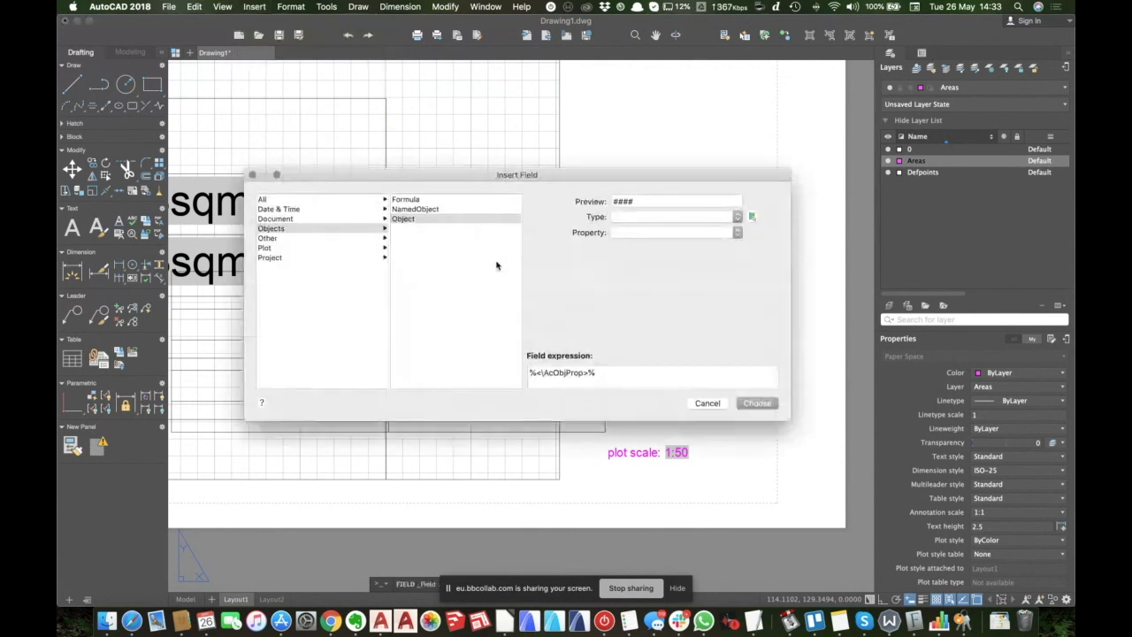
{"action": "left_click", "coordinate": [277, 201]}
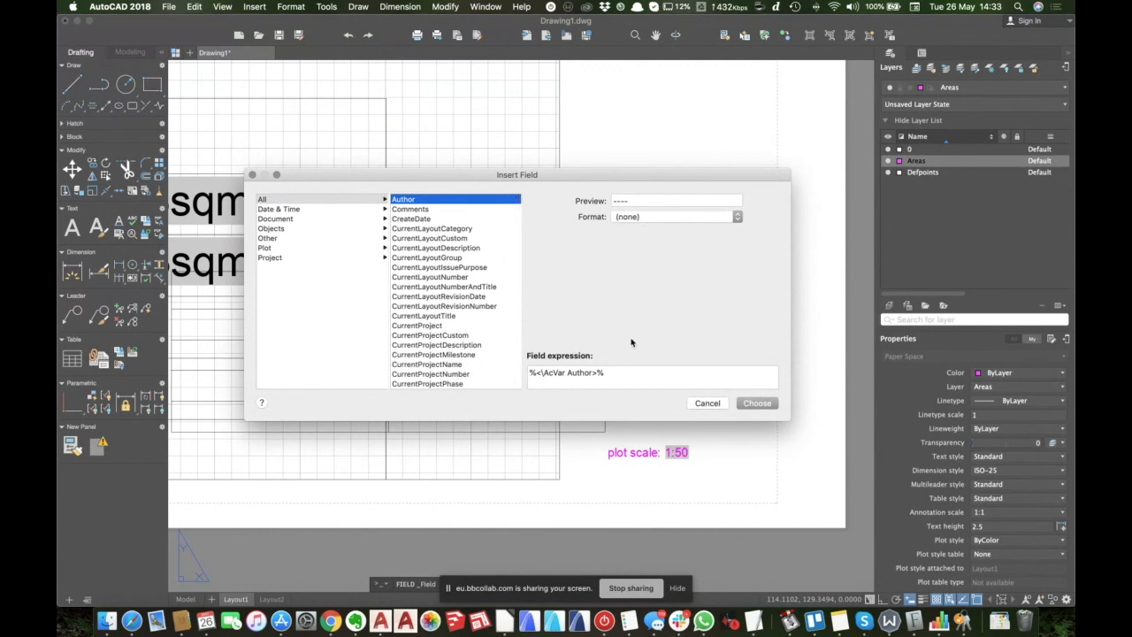
{"action": "left_click", "coordinate": [652, 220]}
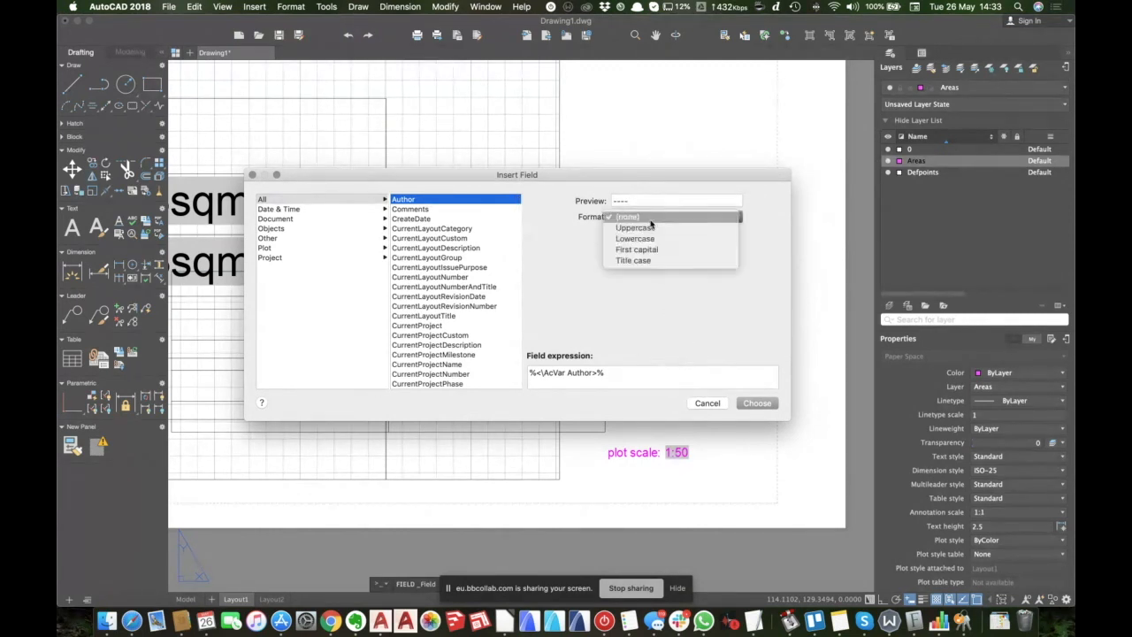
{"action": "left_click", "coordinate": [628, 216]}
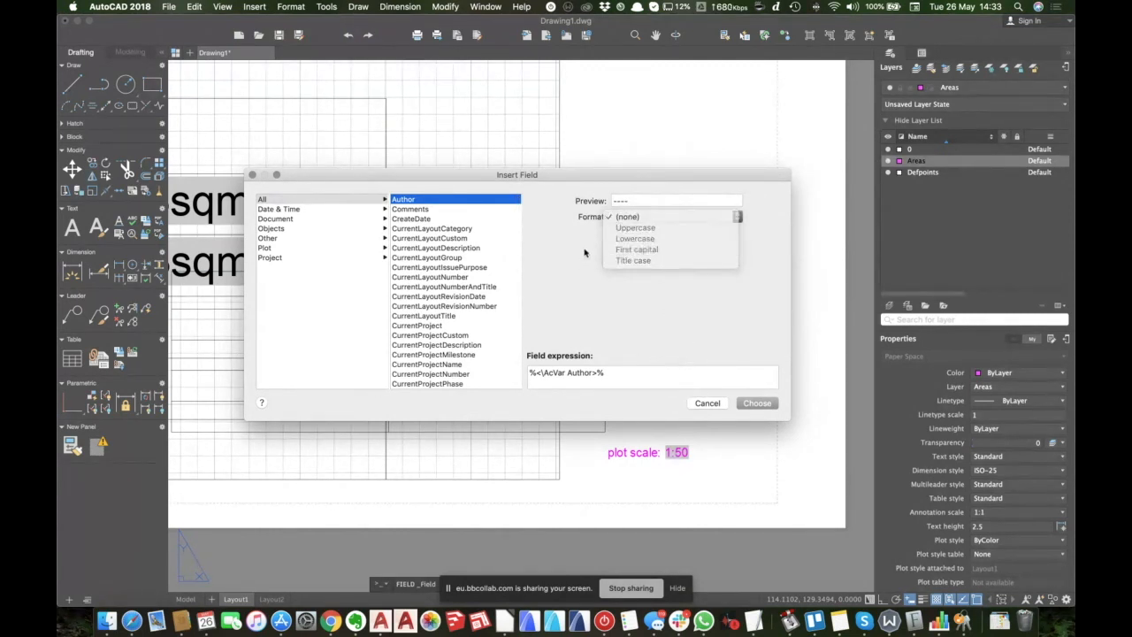
{"action": "left_click", "coordinate": [410, 210]}
Search the help for "author", then clear and close the search.
{"action": "left_click", "coordinate": [522, 6]}
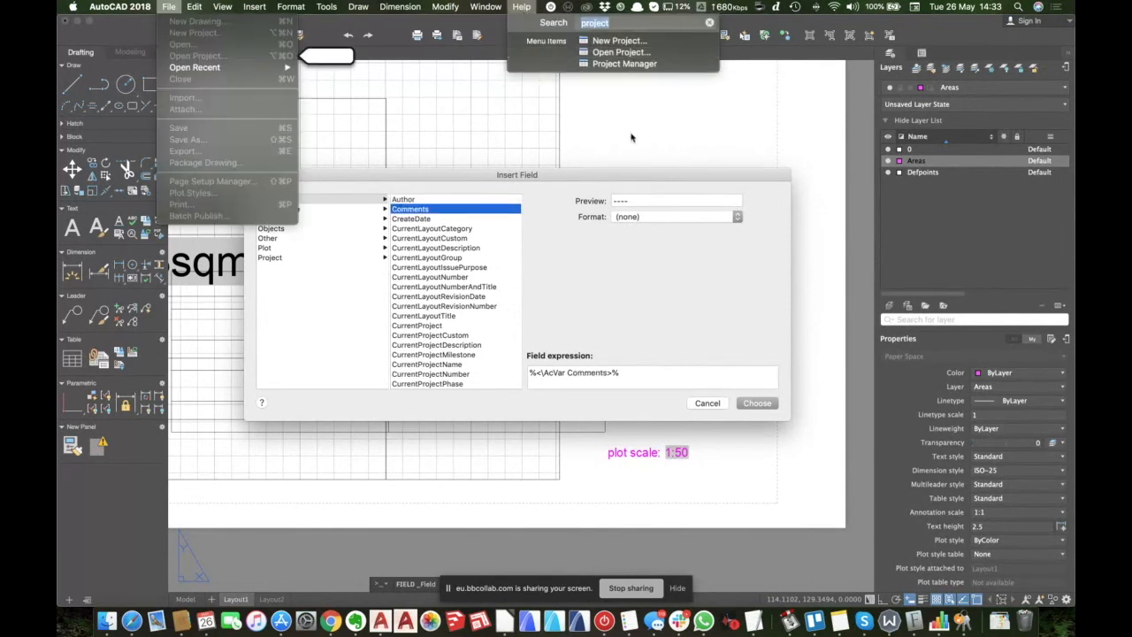
{"action": "type", "text": "author"}
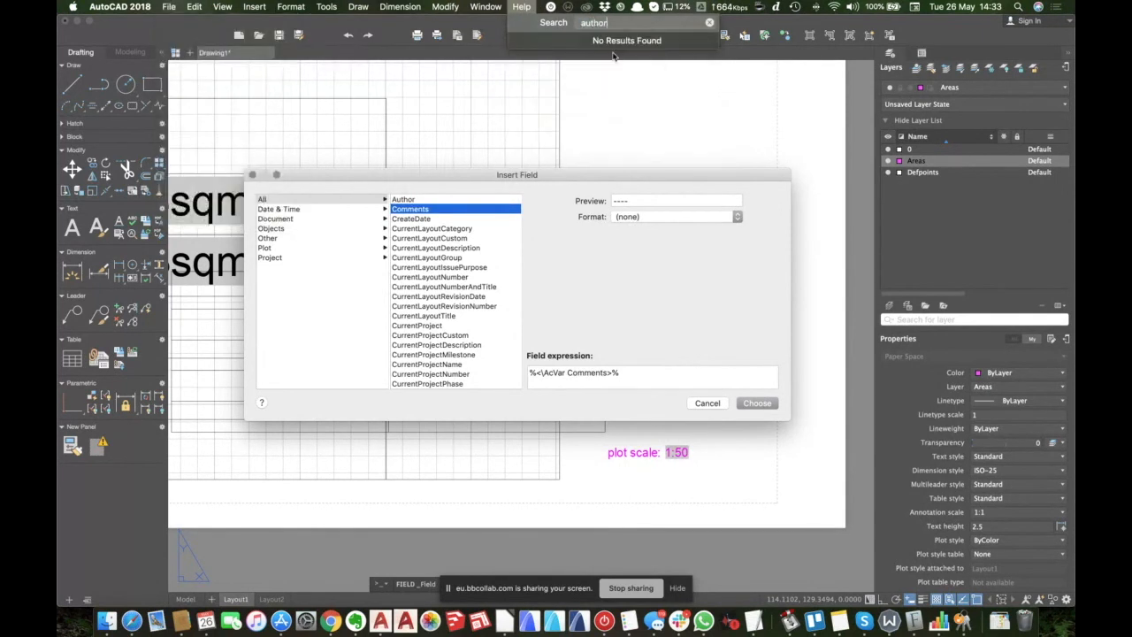
{"action": "key", "text": "BackSpace"}
{"action": "key", "text": "BackSpace"}
{"action": "key", "text": "BackSpace"}
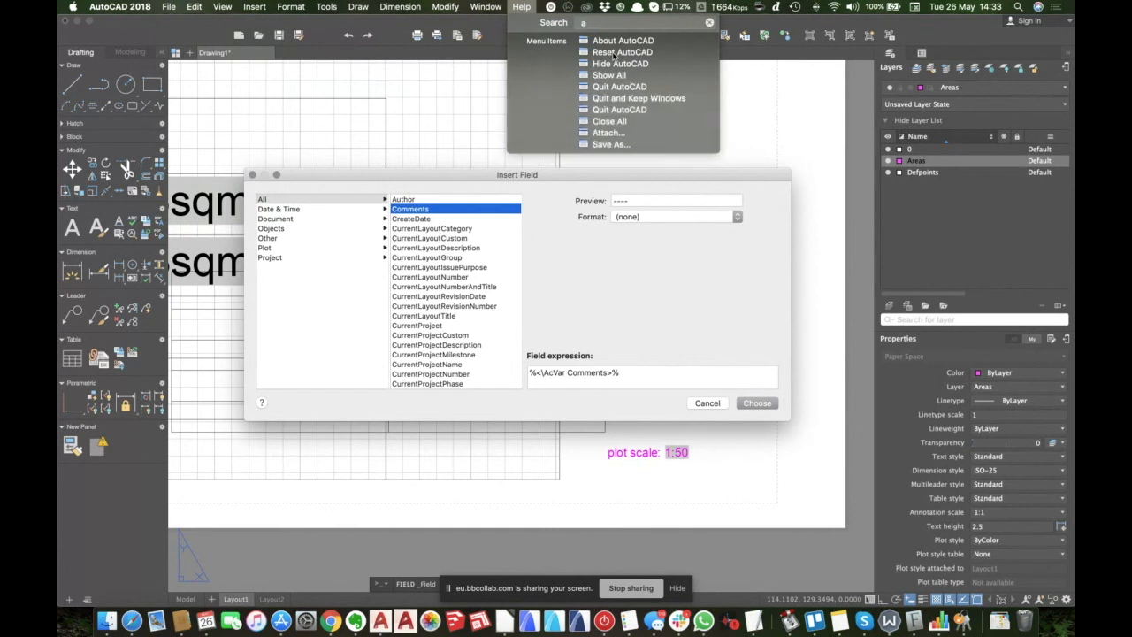
{"action": "key", "text": "BackSpace"}
{"action": "key", "text": "Escape"}
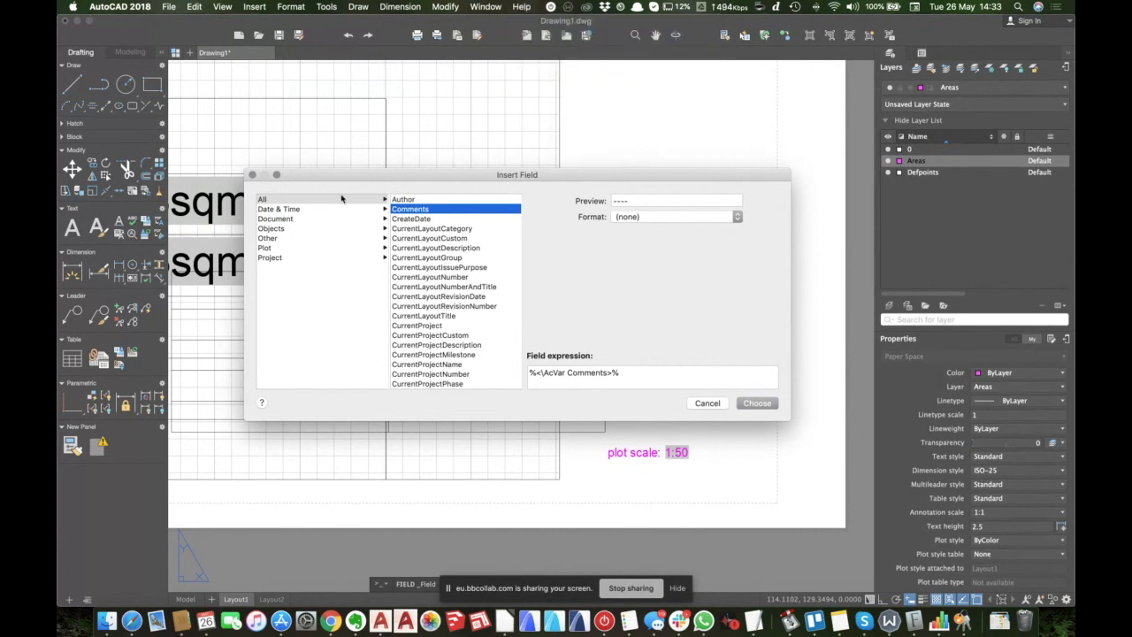
Examine the available fields in the Date & Time, Document, Objects, Other, Plot and Project categories, and close Insert Field without inserting one.
{"action": "left_click", "coordinate": [296, 210]}
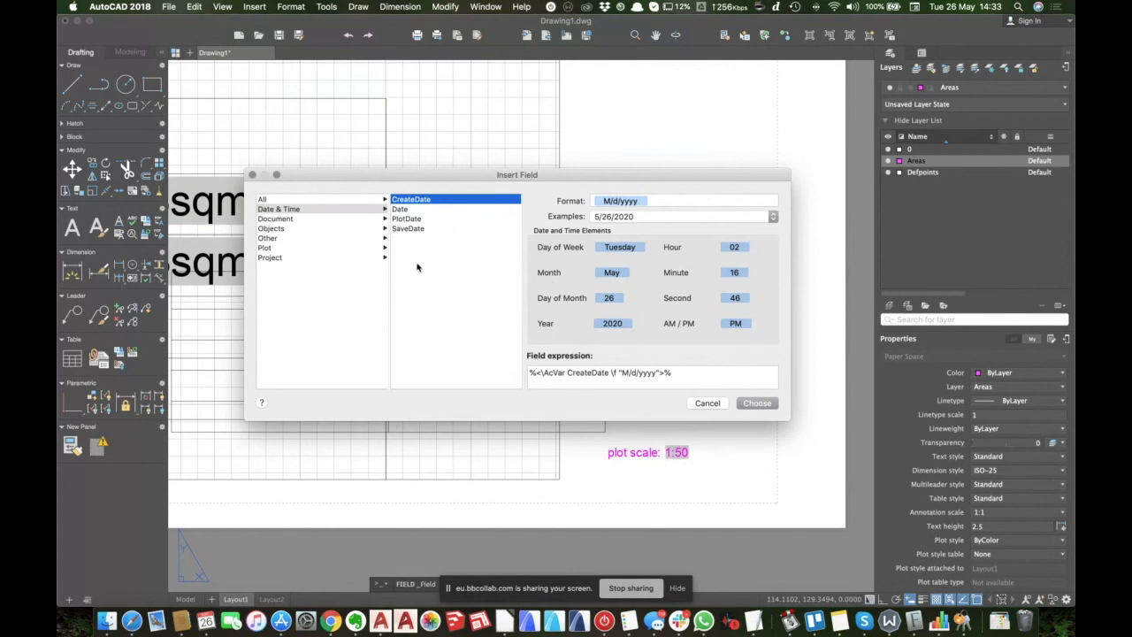
{"action": "left_click", "coordinate": [273, 220]}
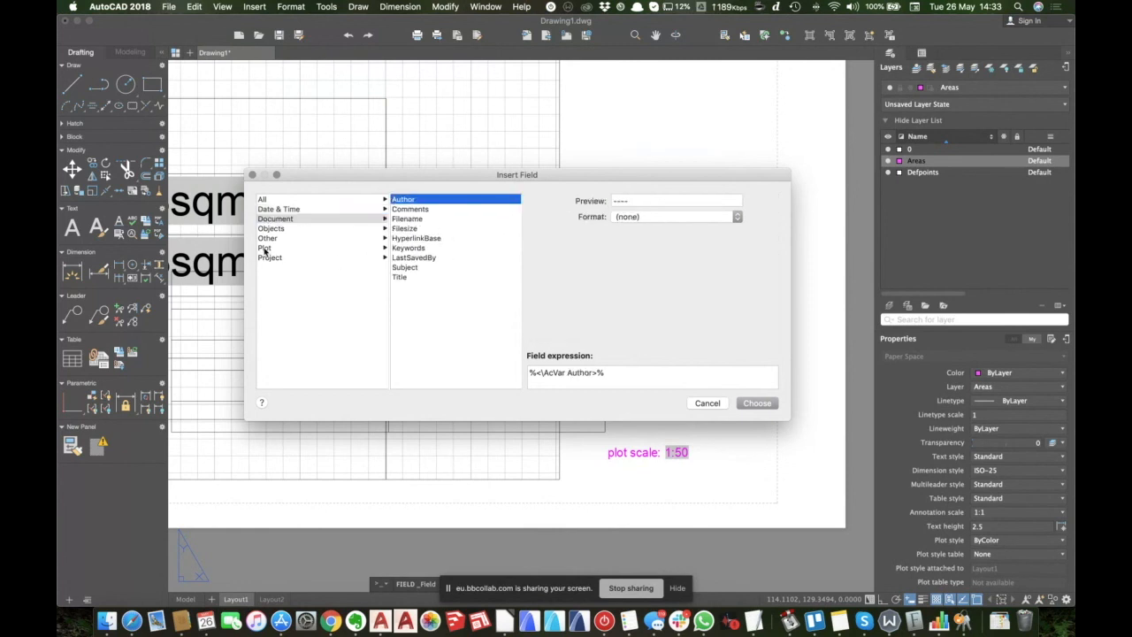
{"action": "left_click", "coordinate": [265, 229]}
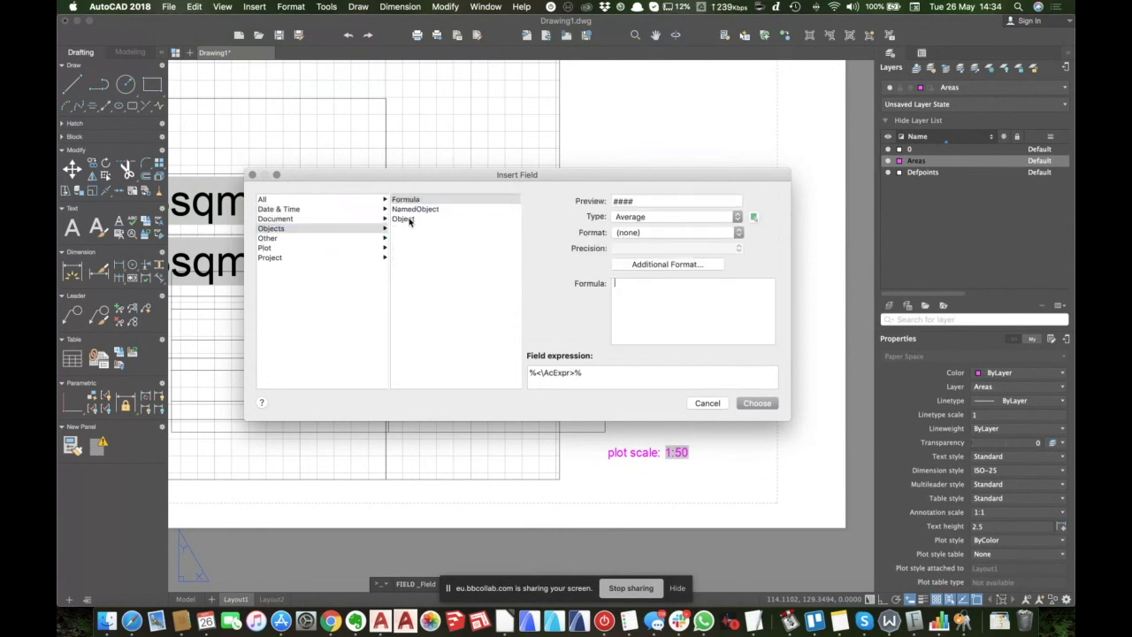
{"action": "left_click", "coordinate": [268, 238]}
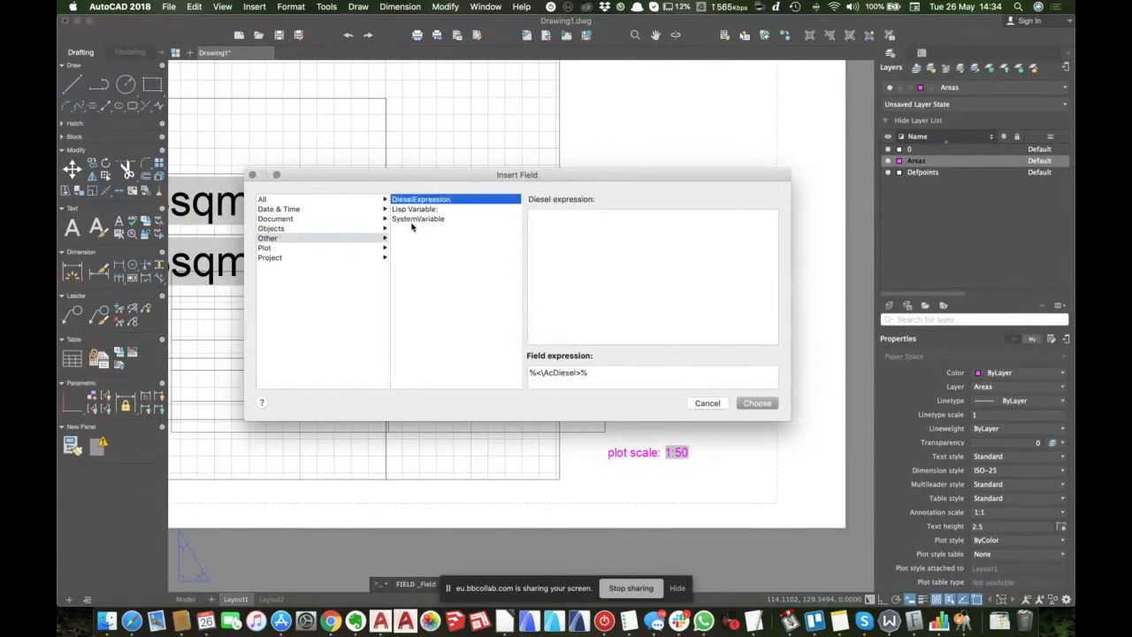
{"action": "left_click", "coordinate": [268, 249]}
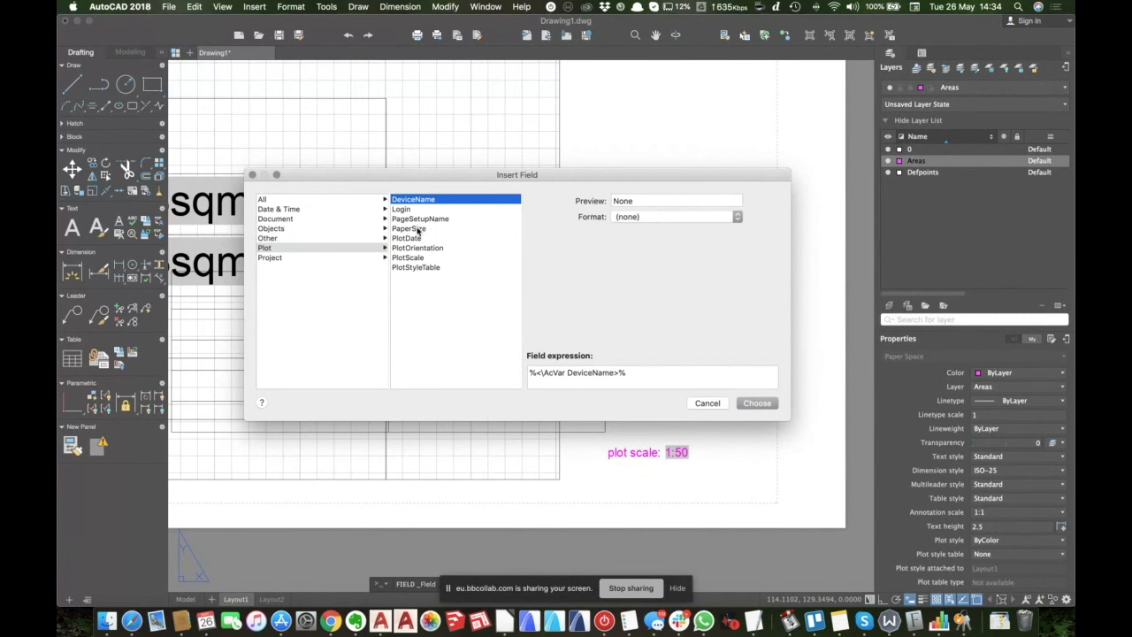
{"action": "left_click", "coordinate": [266, 258]}
{"action": "scroll", "coordinate": [448, 227], "scroll_direction": "down", "scroll_amount": 1}
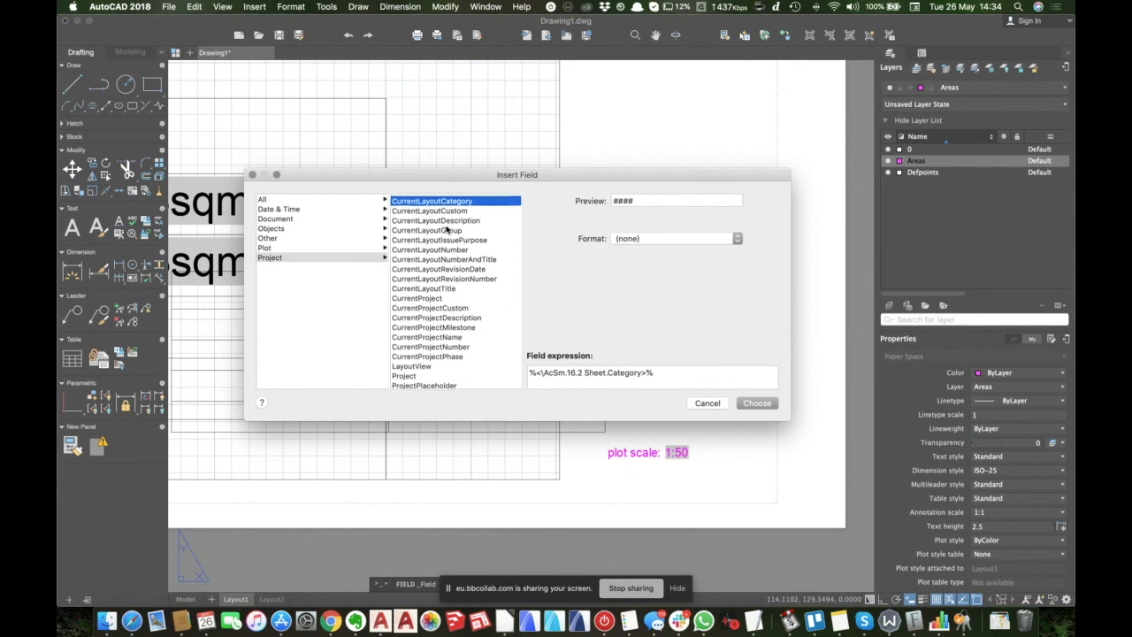
{"action": "scroll", "coordinate": [417, 278], "scroll_direction": "up", "scroll_amount": 1}
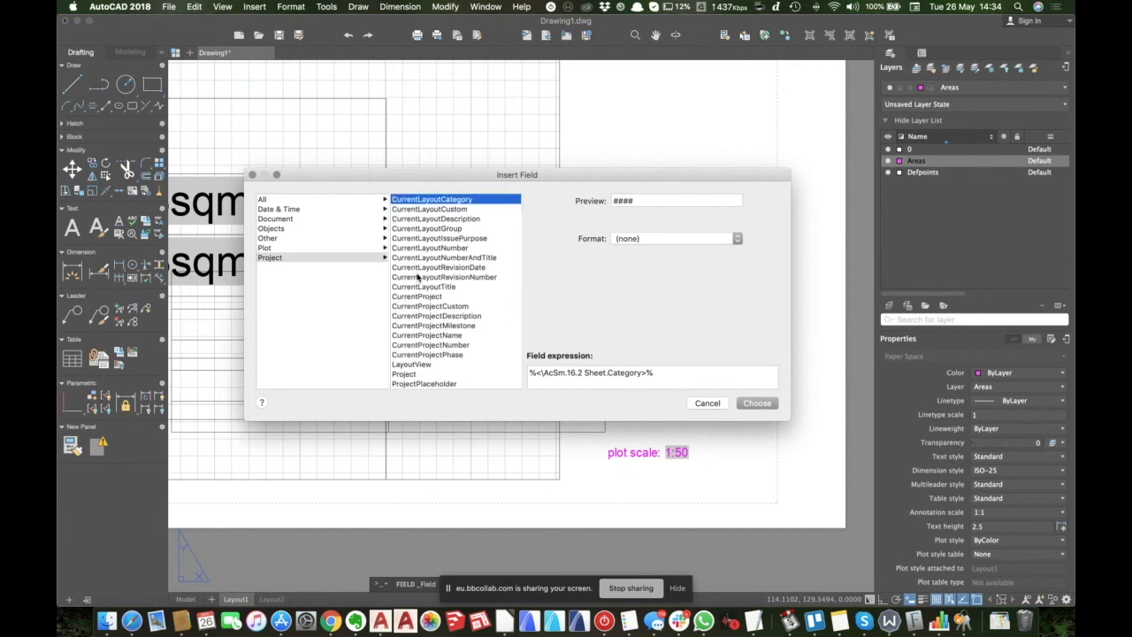
{"action": "left_click", "coordinate": [708, 403]}
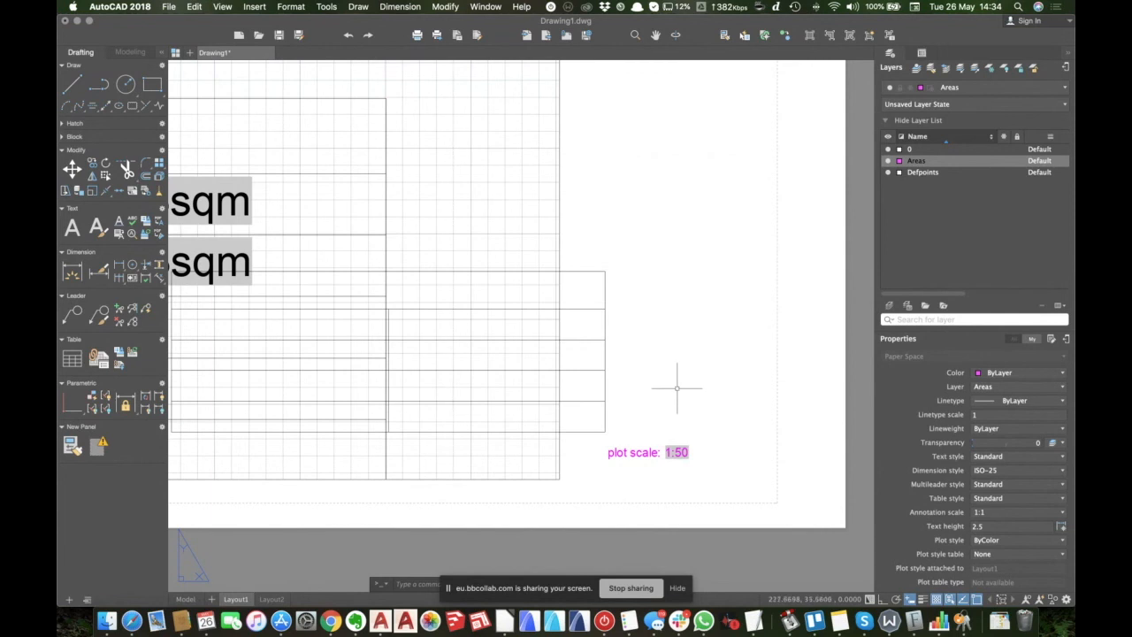
{"action": "left_click", "coordinate": [632, 589]}
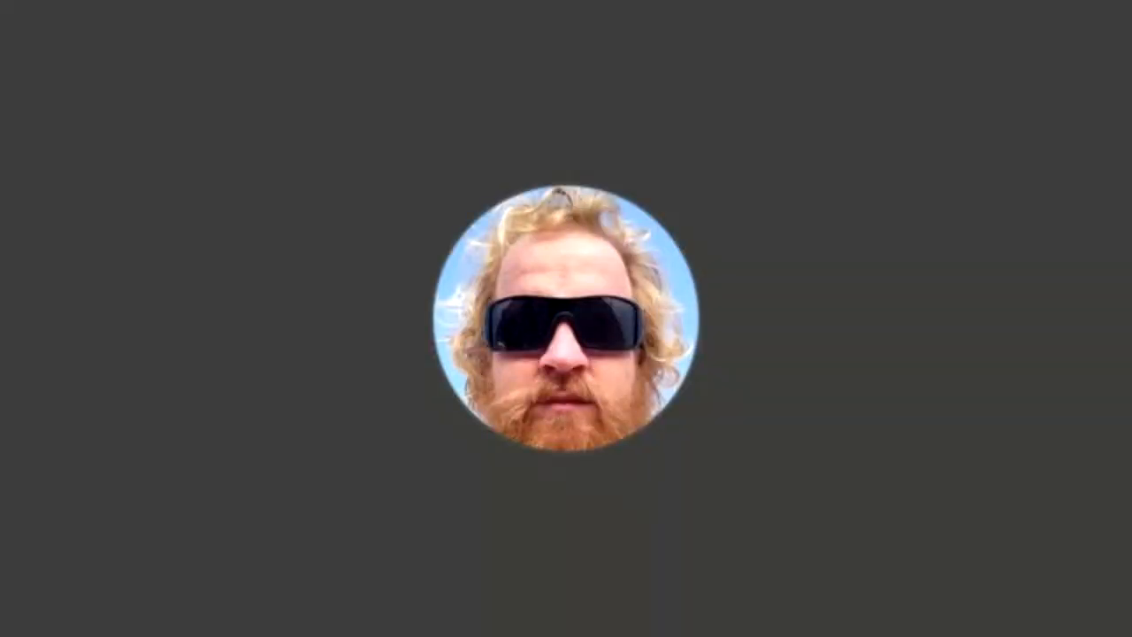